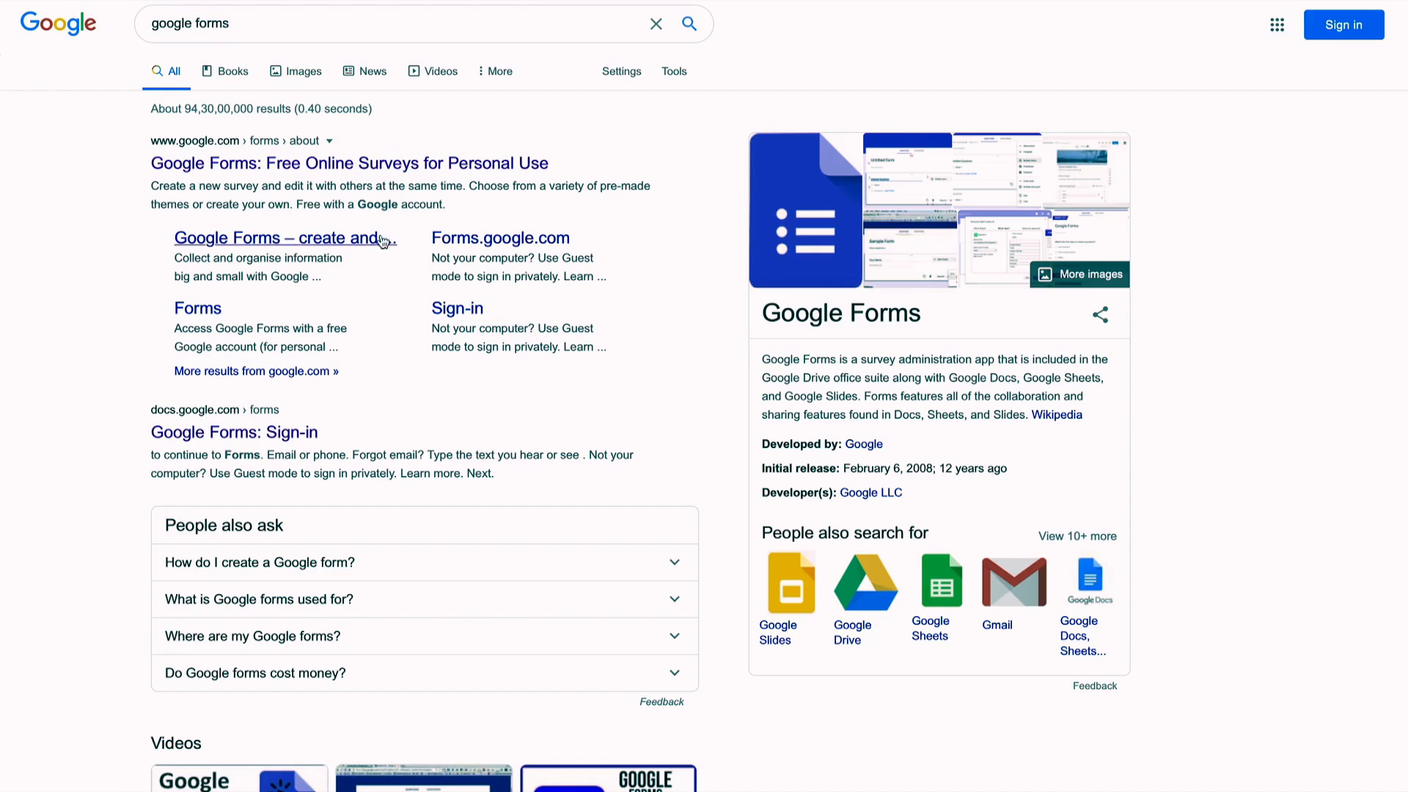
Step: Open the Google Forms site from the 'google forms' search results
click(399, 165)
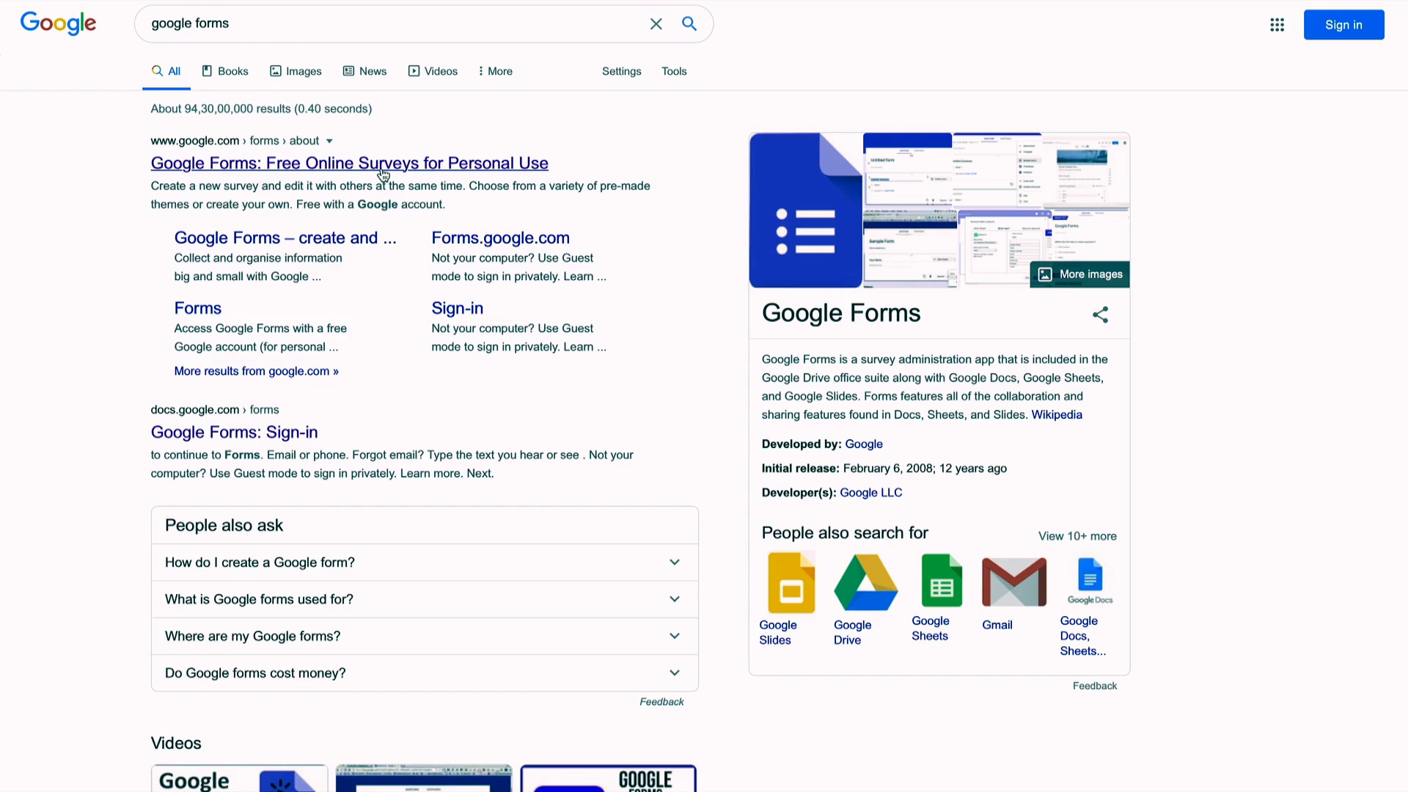
click(398, 162)
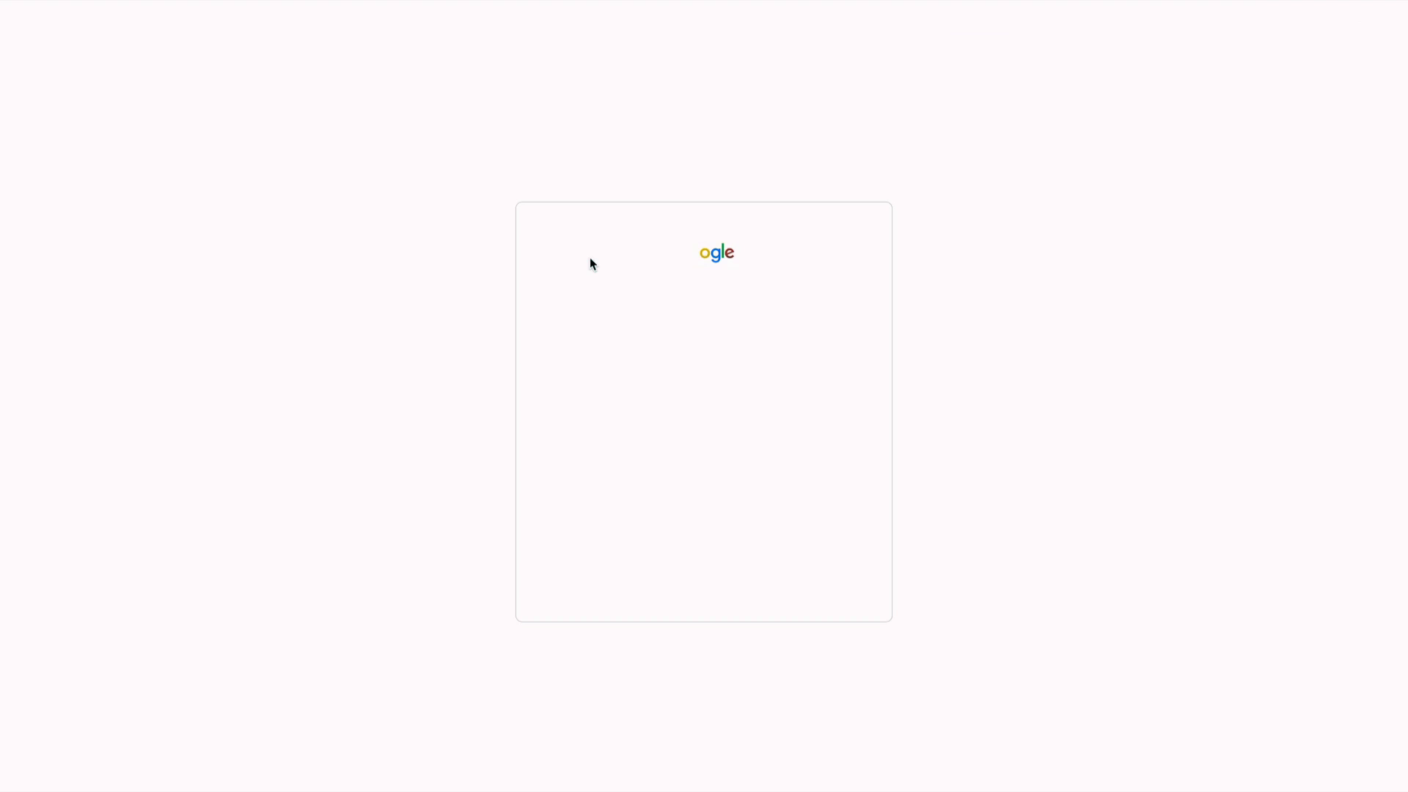
Step: Sign in with the saved Google account's password and decline saving it in the browser
click(733, 361)
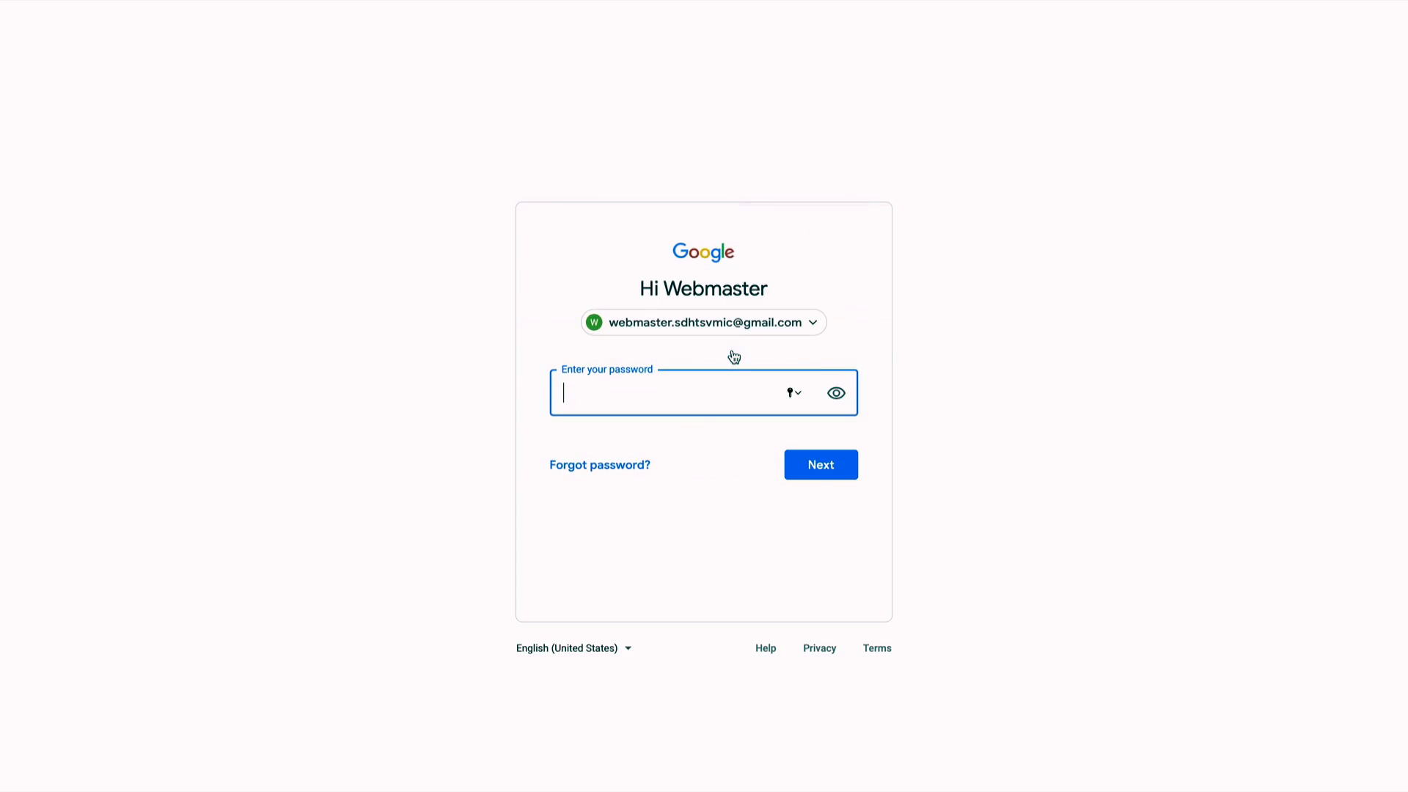
text(•••••••••••••••)
click(838, 469)
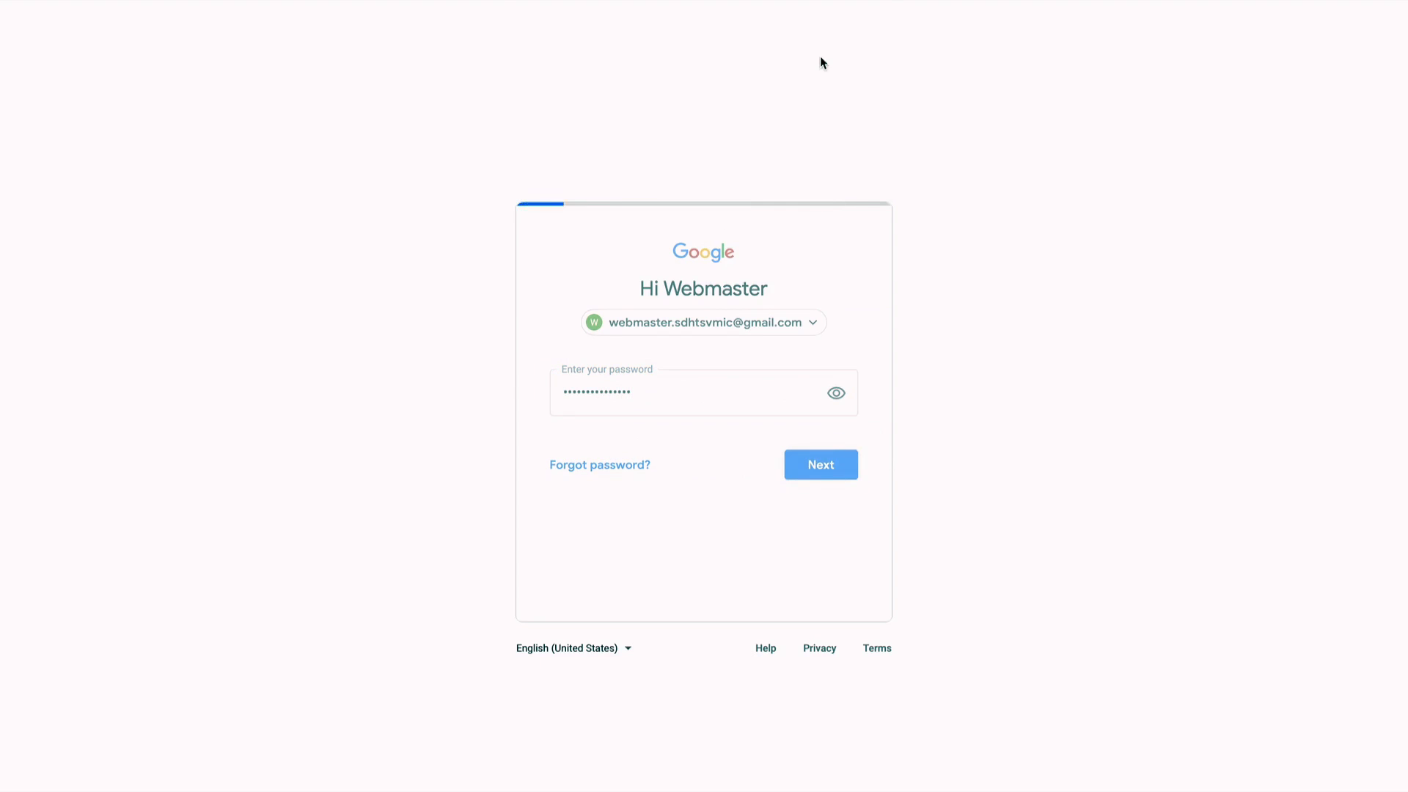
click(720, 71)
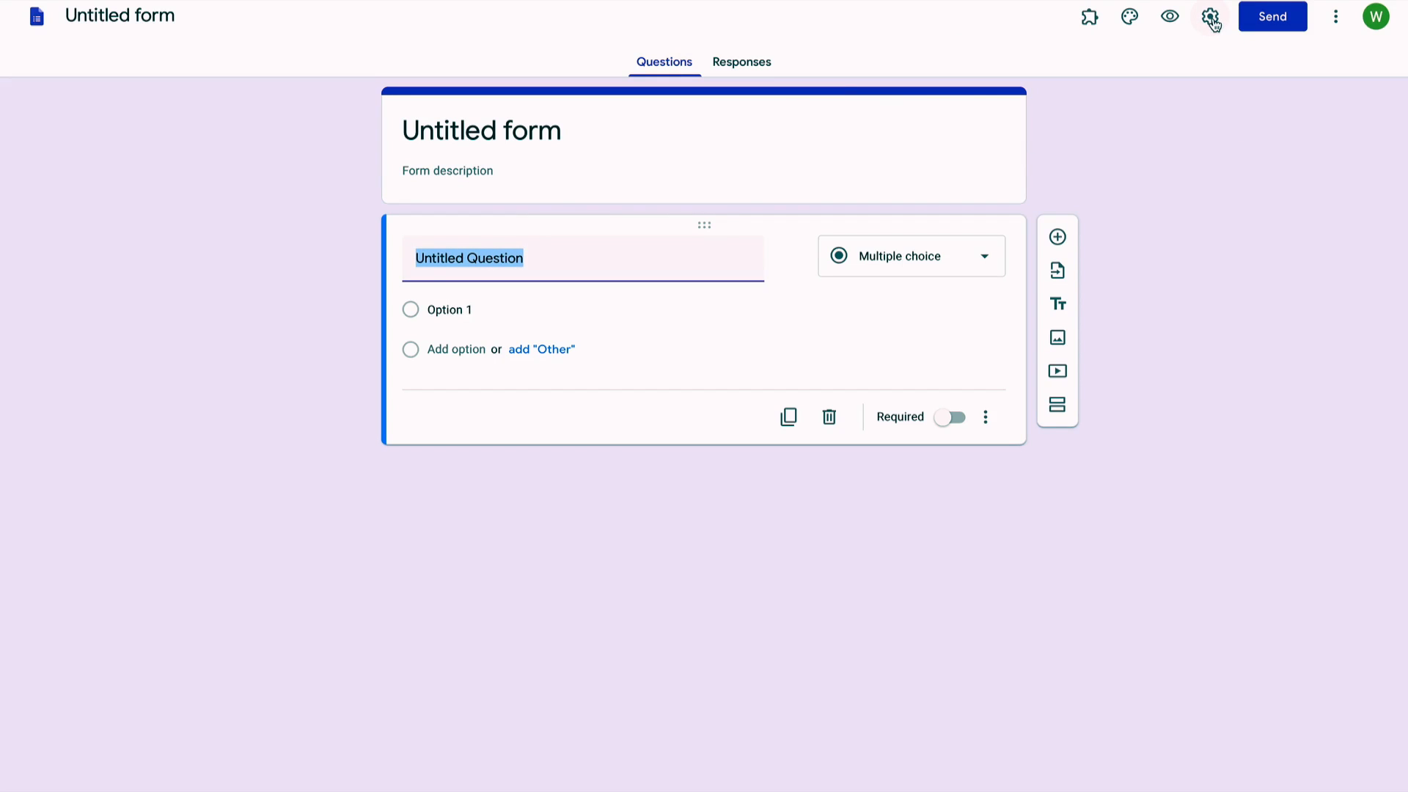
Step: Make the form a quiz that hides missed questions and correct answers from respondents
click(1211, 21)
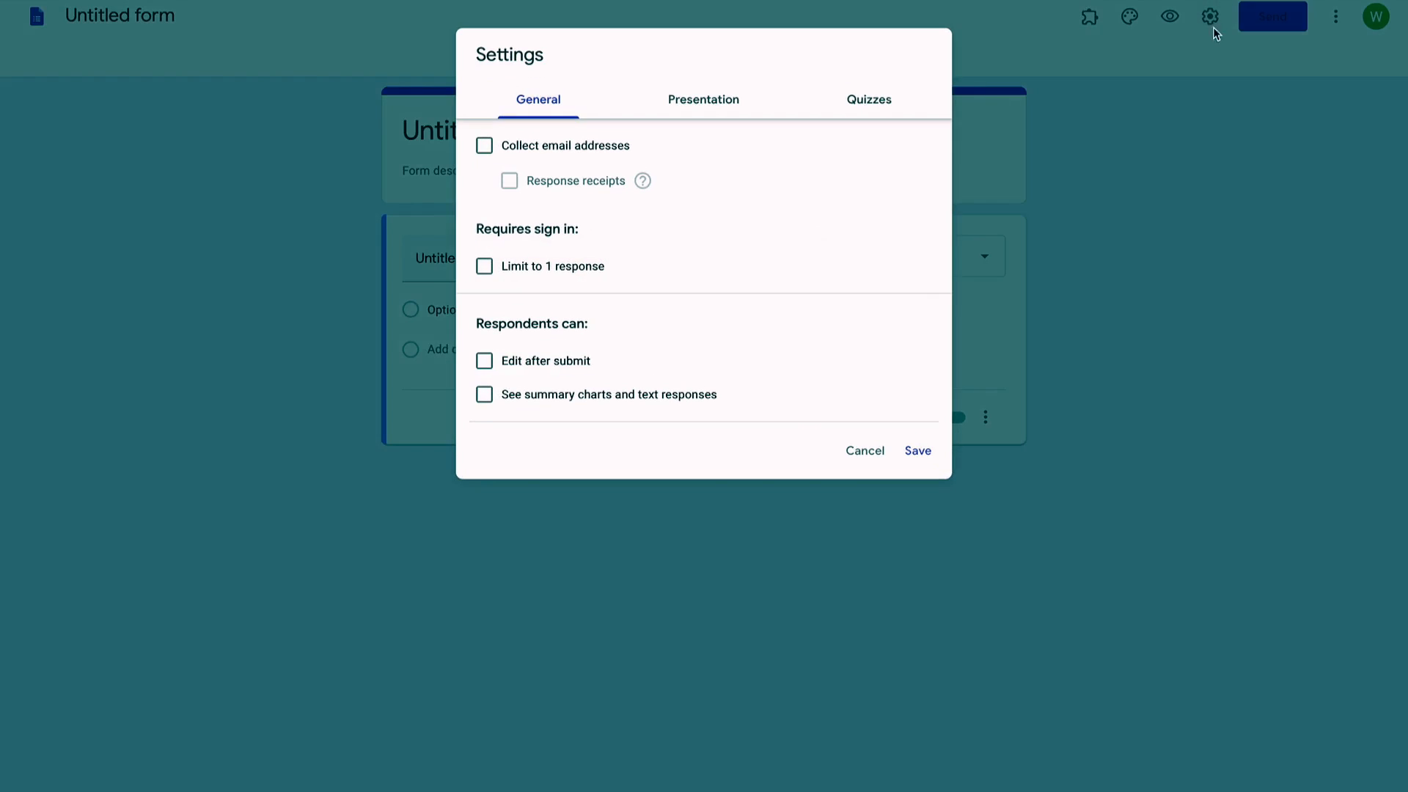
click(866, 108)
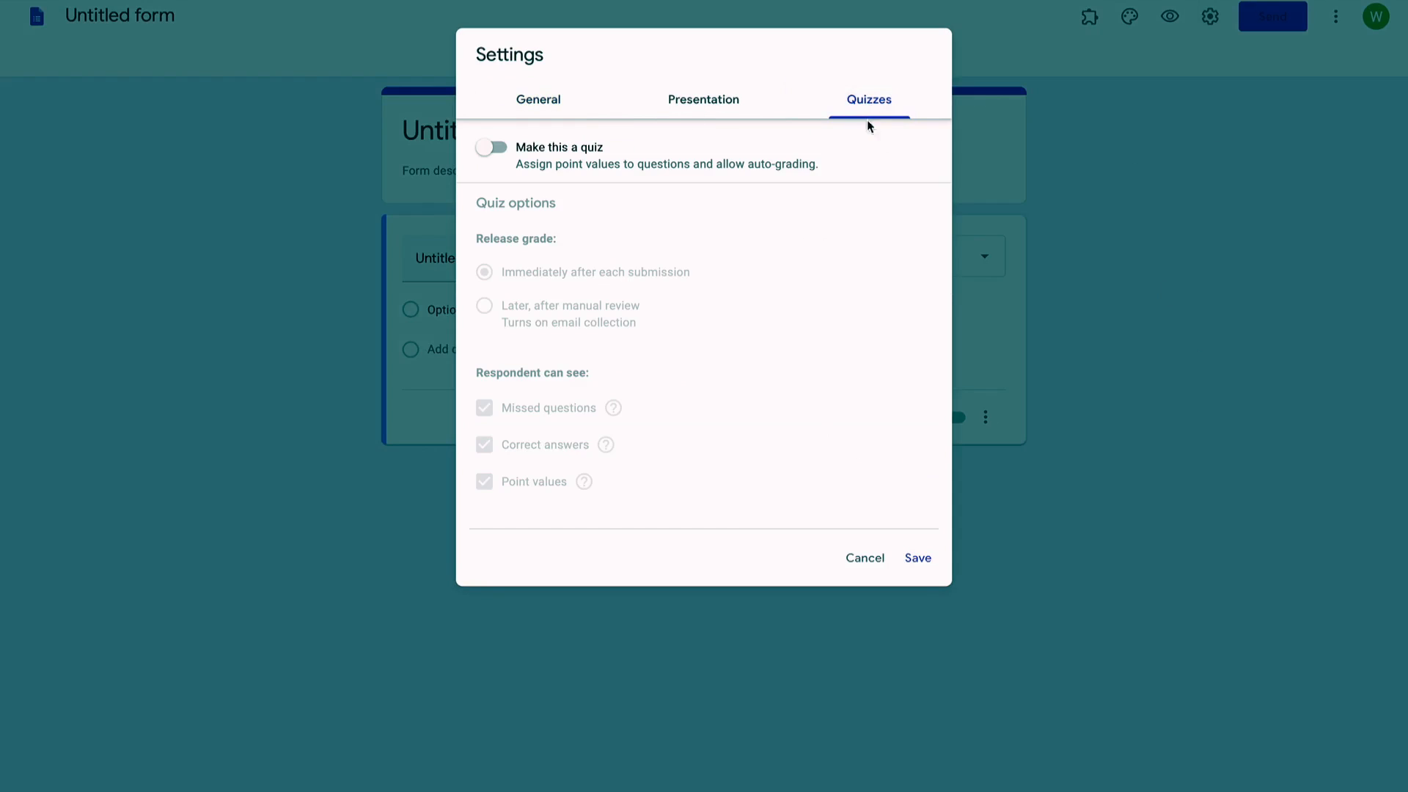
click(505, 154)
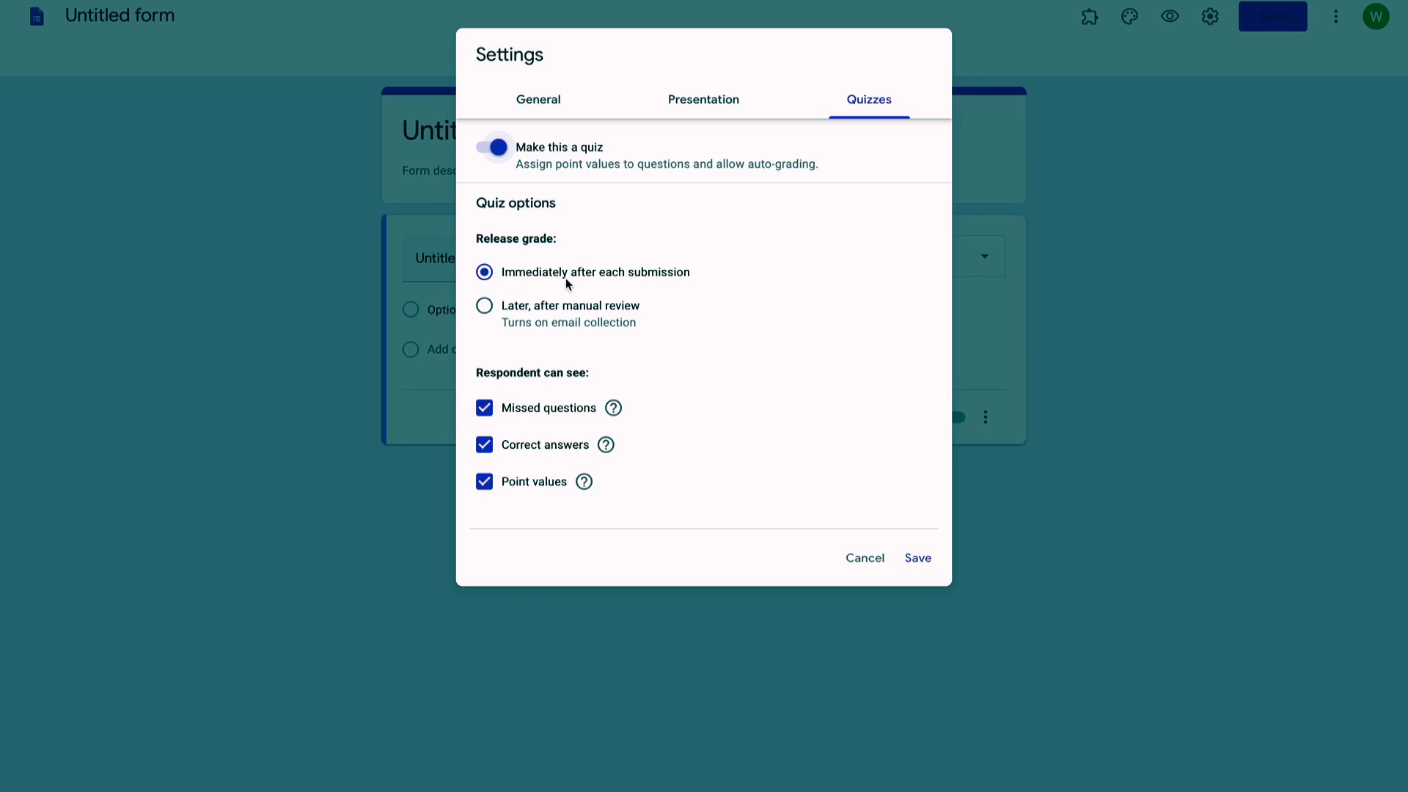
click(485, 413)
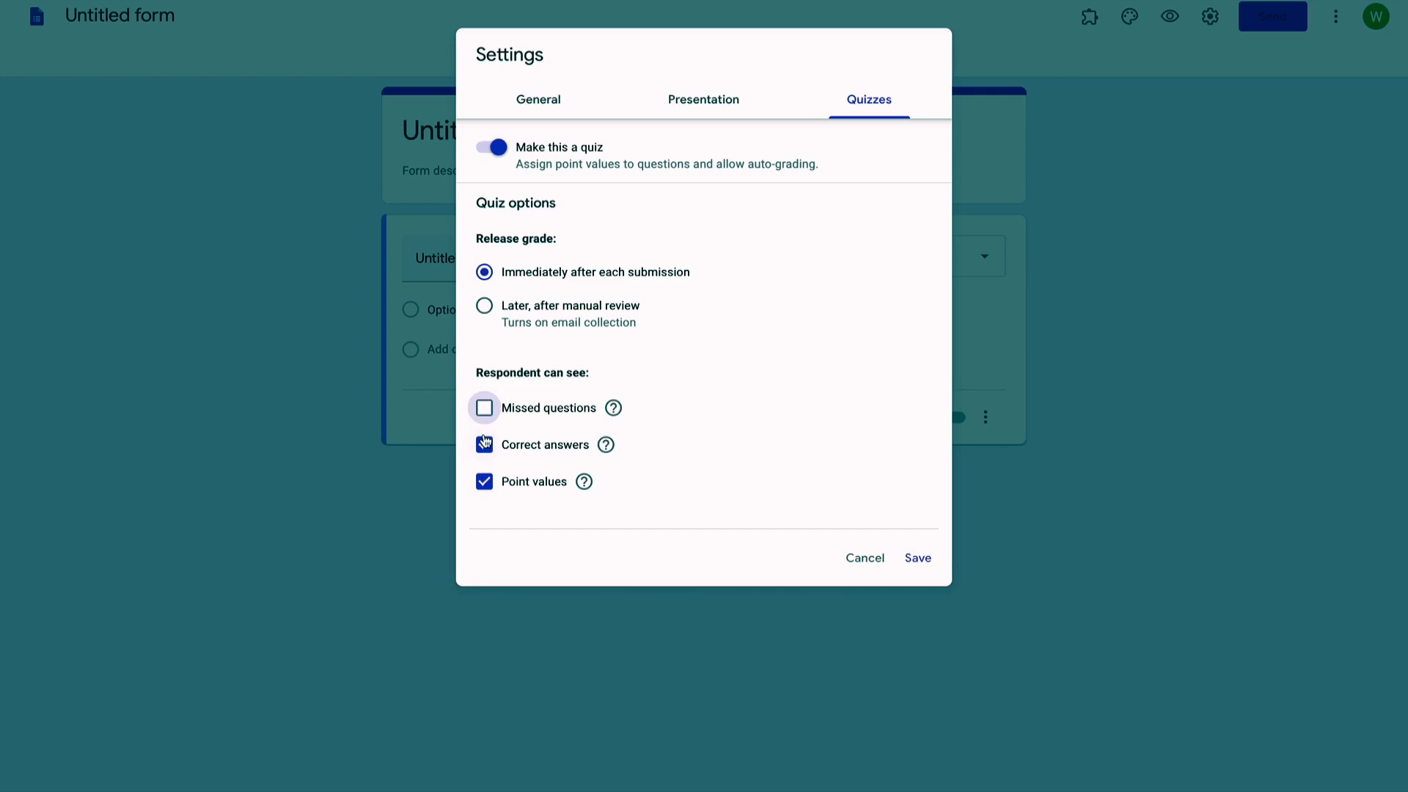
click(485, 446)
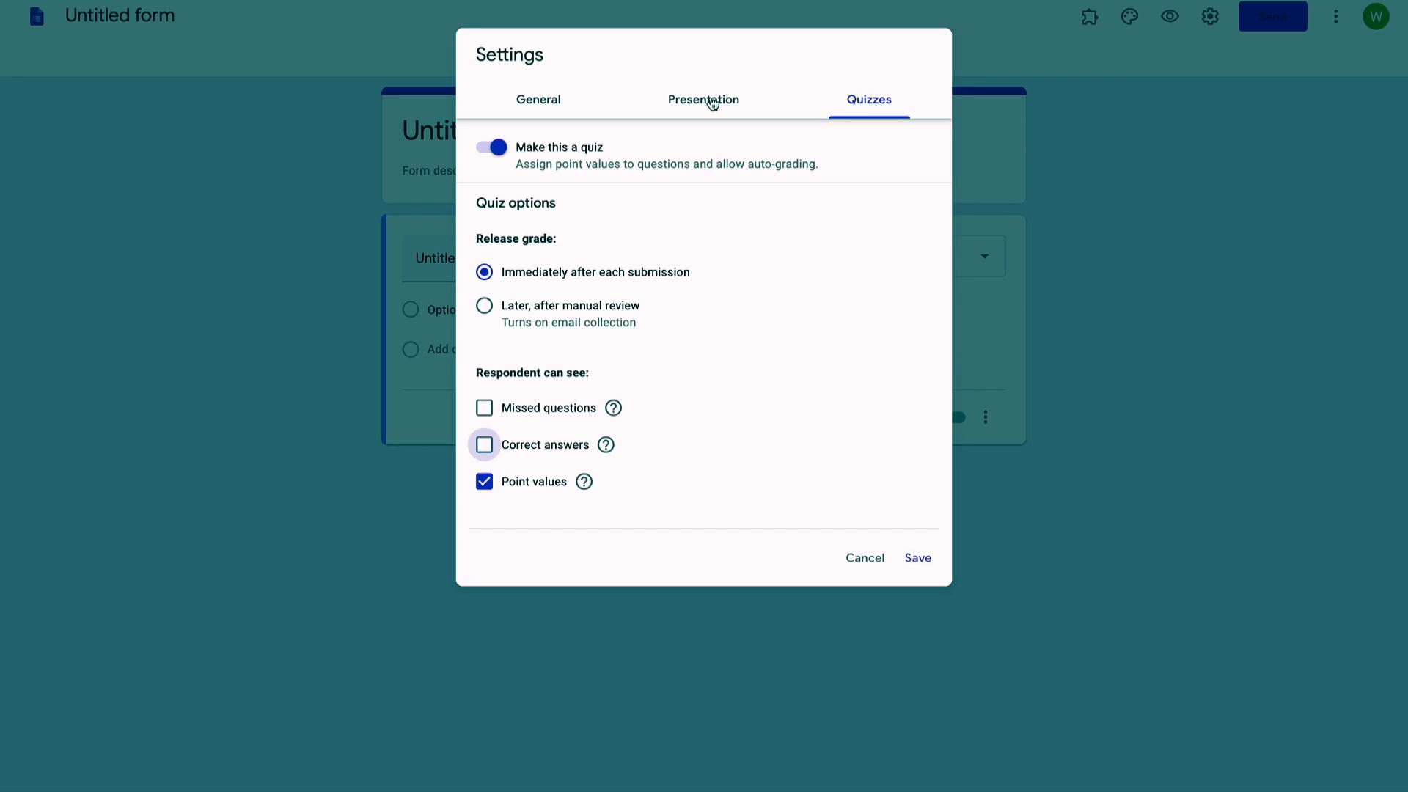
click(712, 103)
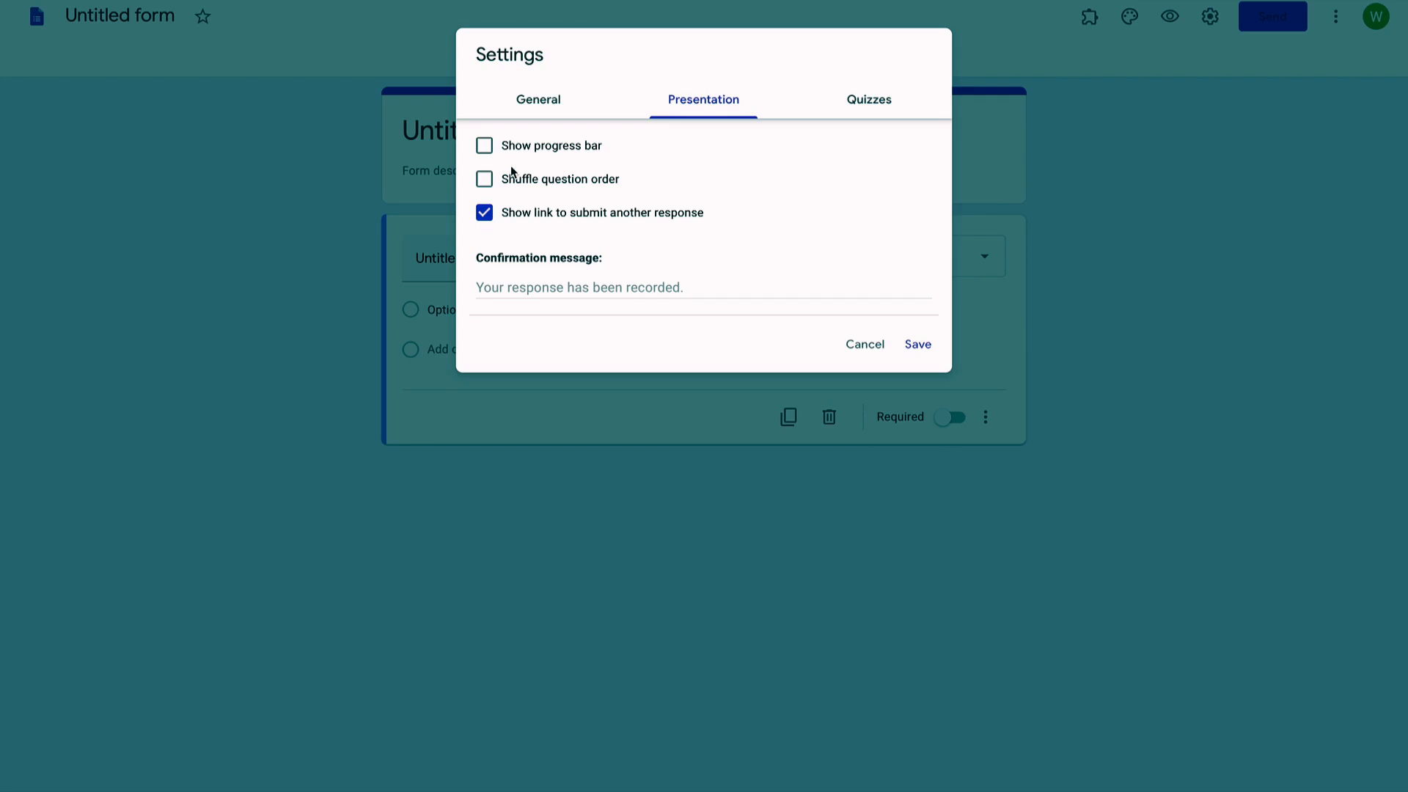
Step: Remove the submit-another-response link and set the confirmation 'Your examination has been completed.'
click(486, 214)
click(484, 284)
text(Your )
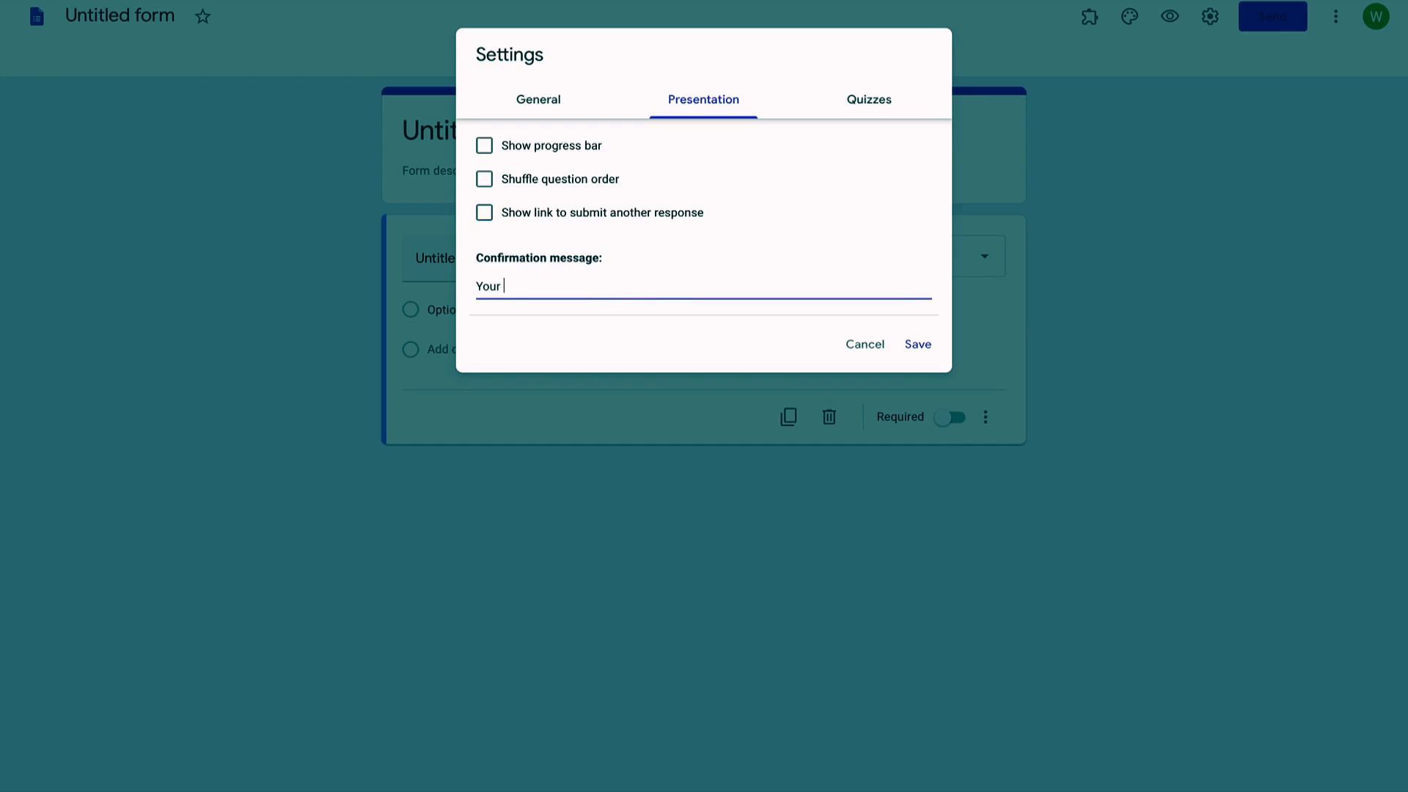
text(exam)
text(s)
key(BackSpace)
text(nation has been completed.)
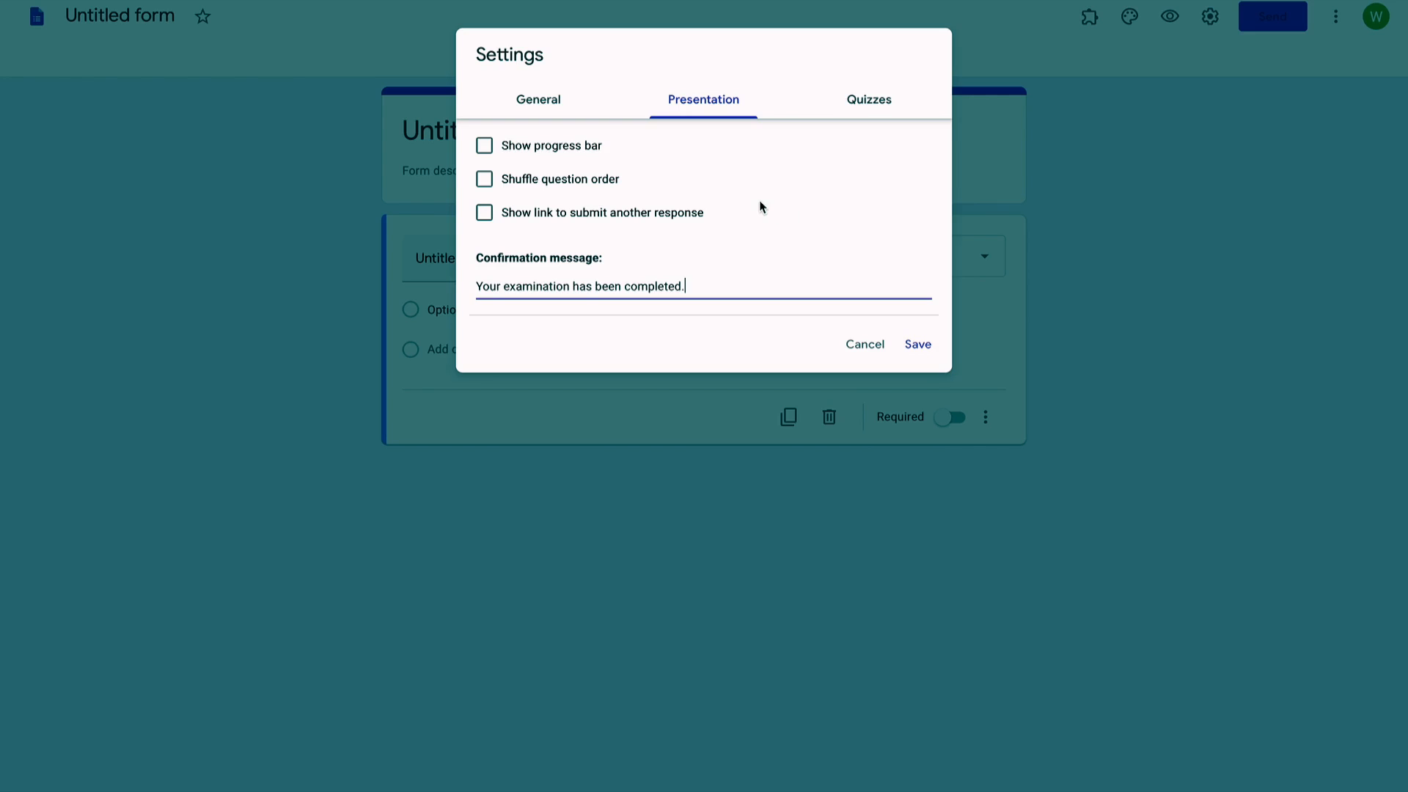
click(918, 344)
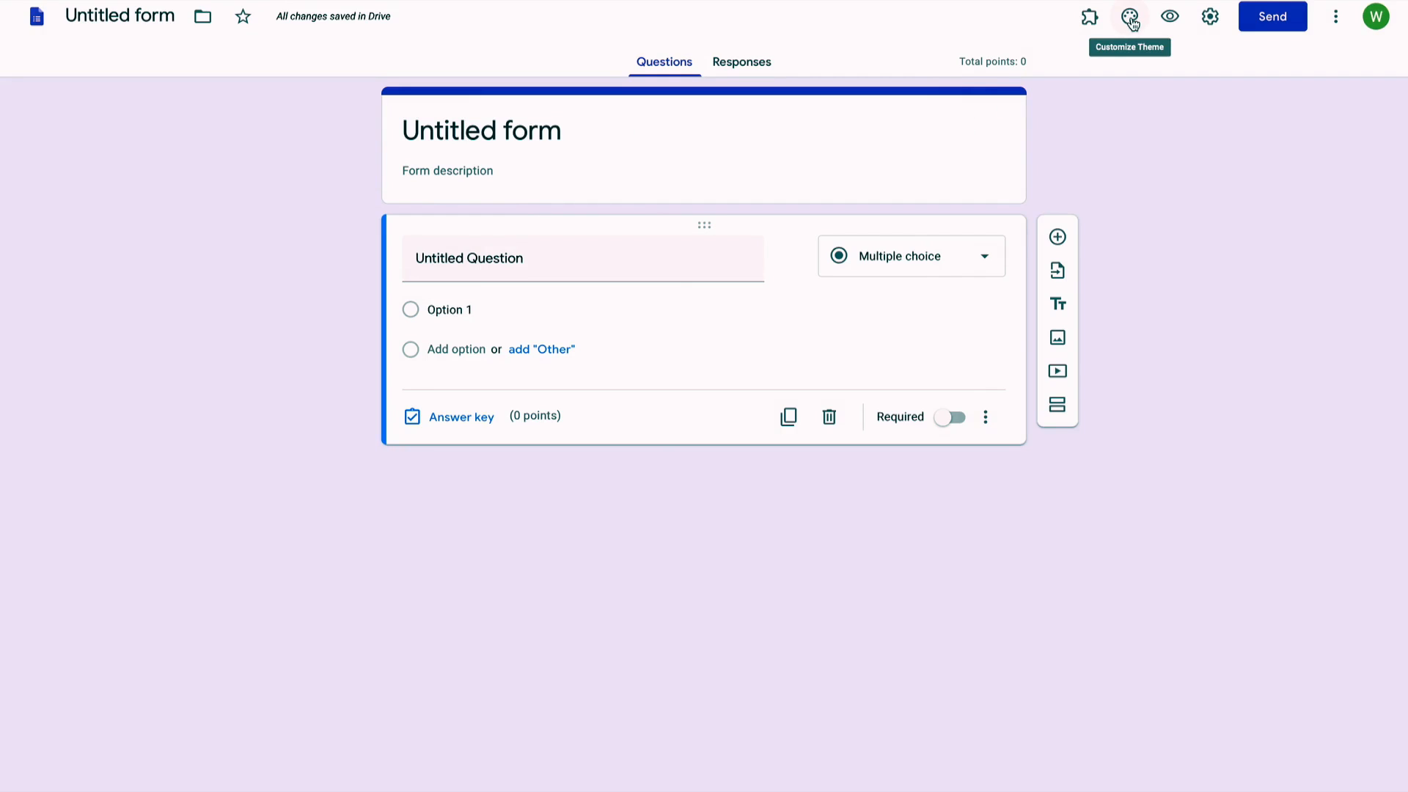
Step: Start uploading a header image from the computer through the theme options
click(1131, 19)
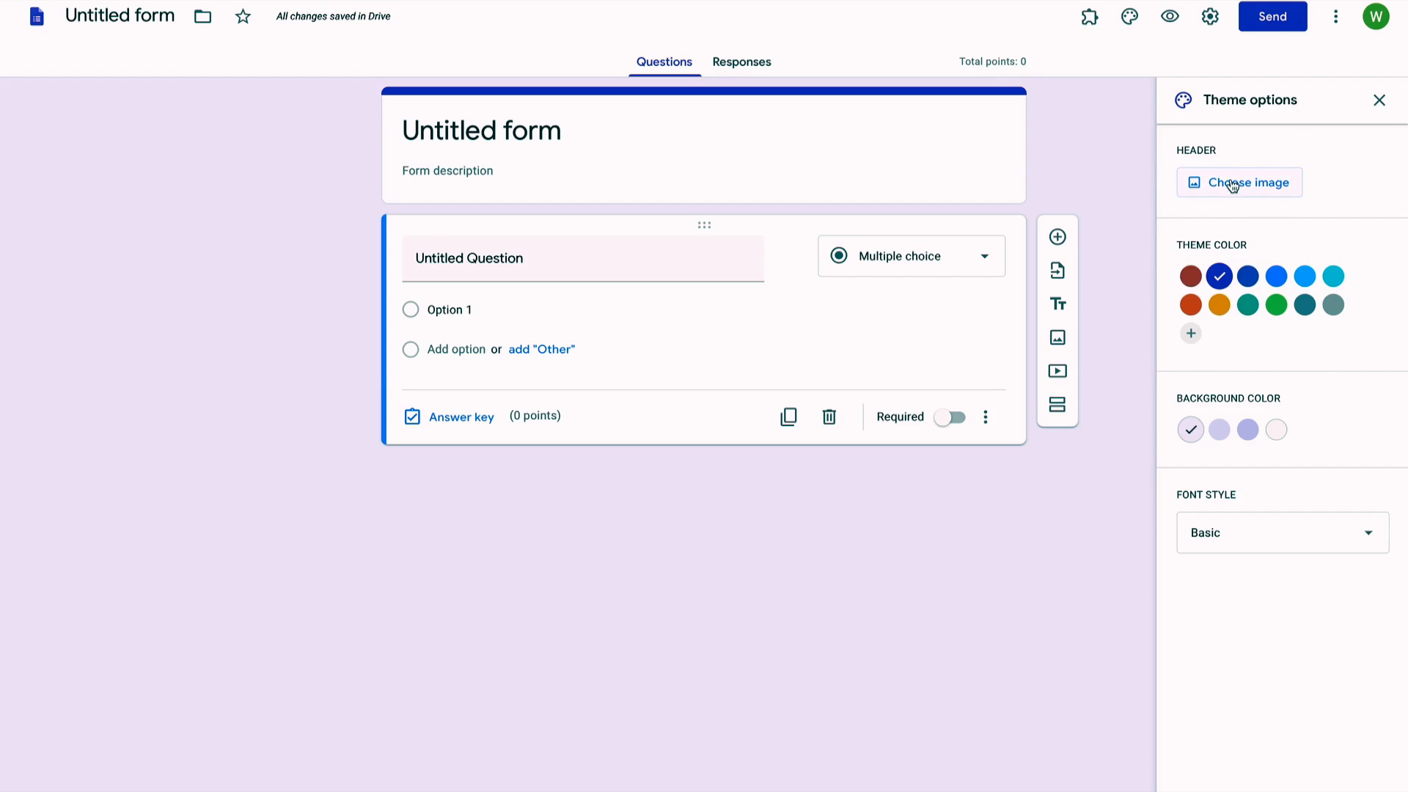
click(1233, 186)
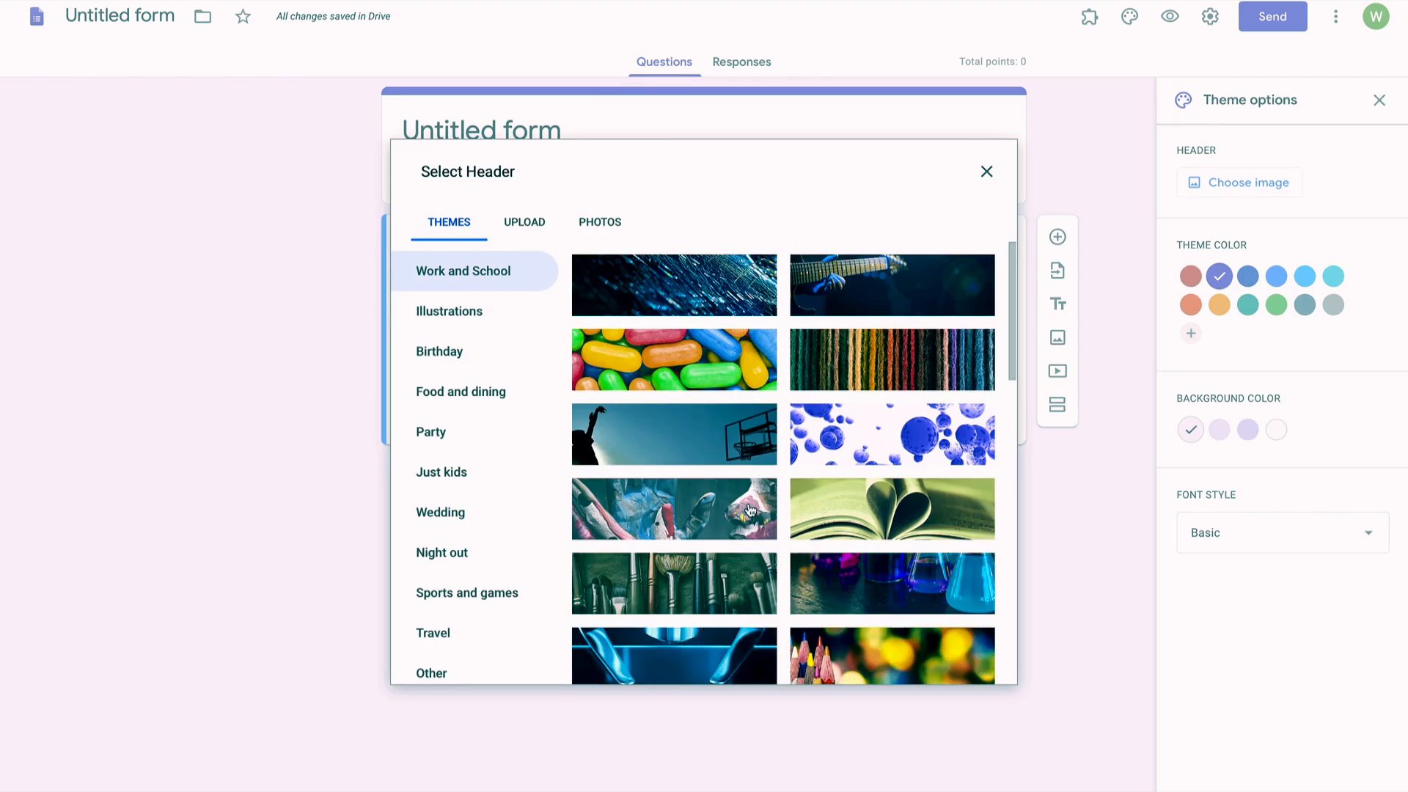
scroll(749, 510, down, 4)
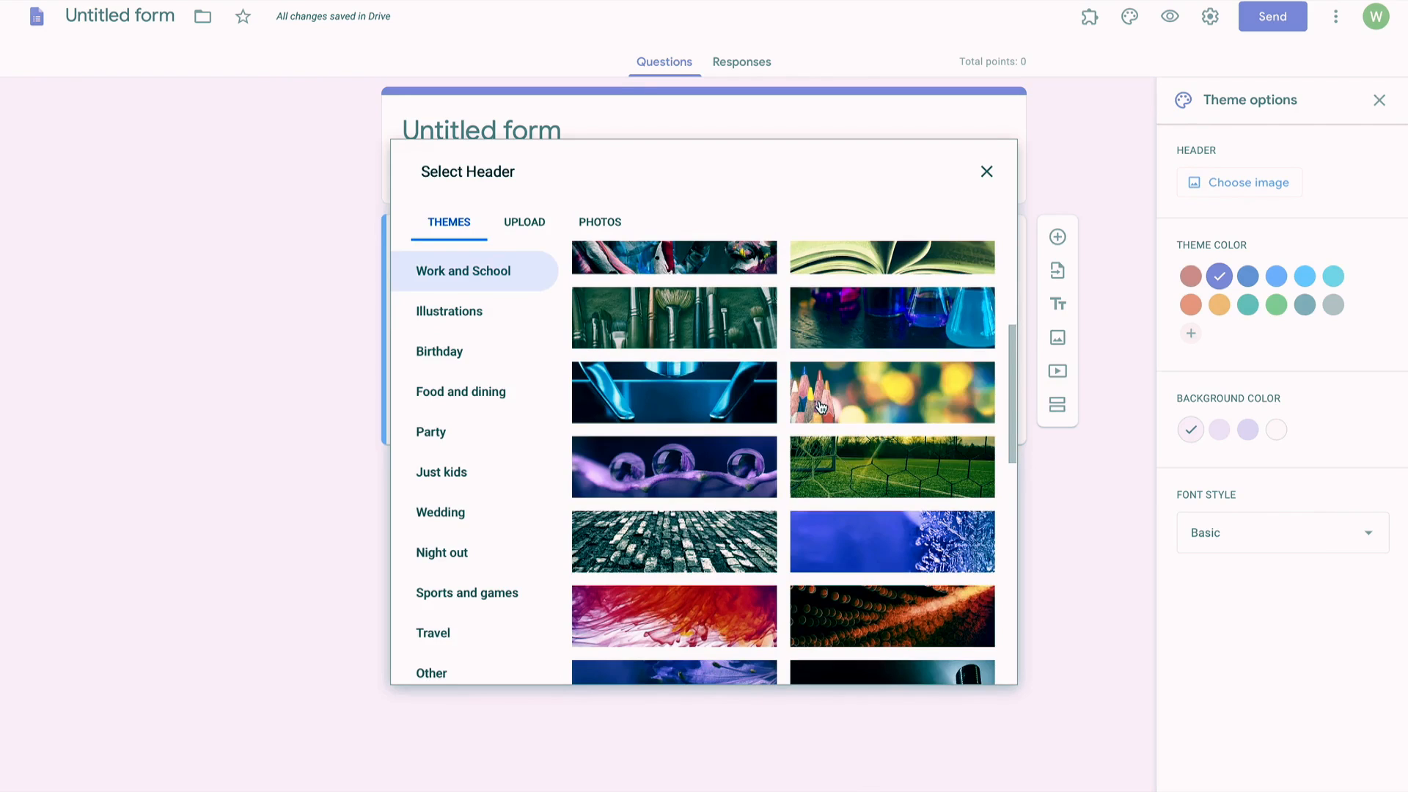
click(511, 222)
click(722, 515)
Step: Upload the '12 copy' school-building photo and crop it as the form header
scroll(795, 223, down, 3)
scroll(797, 229, down, 5)
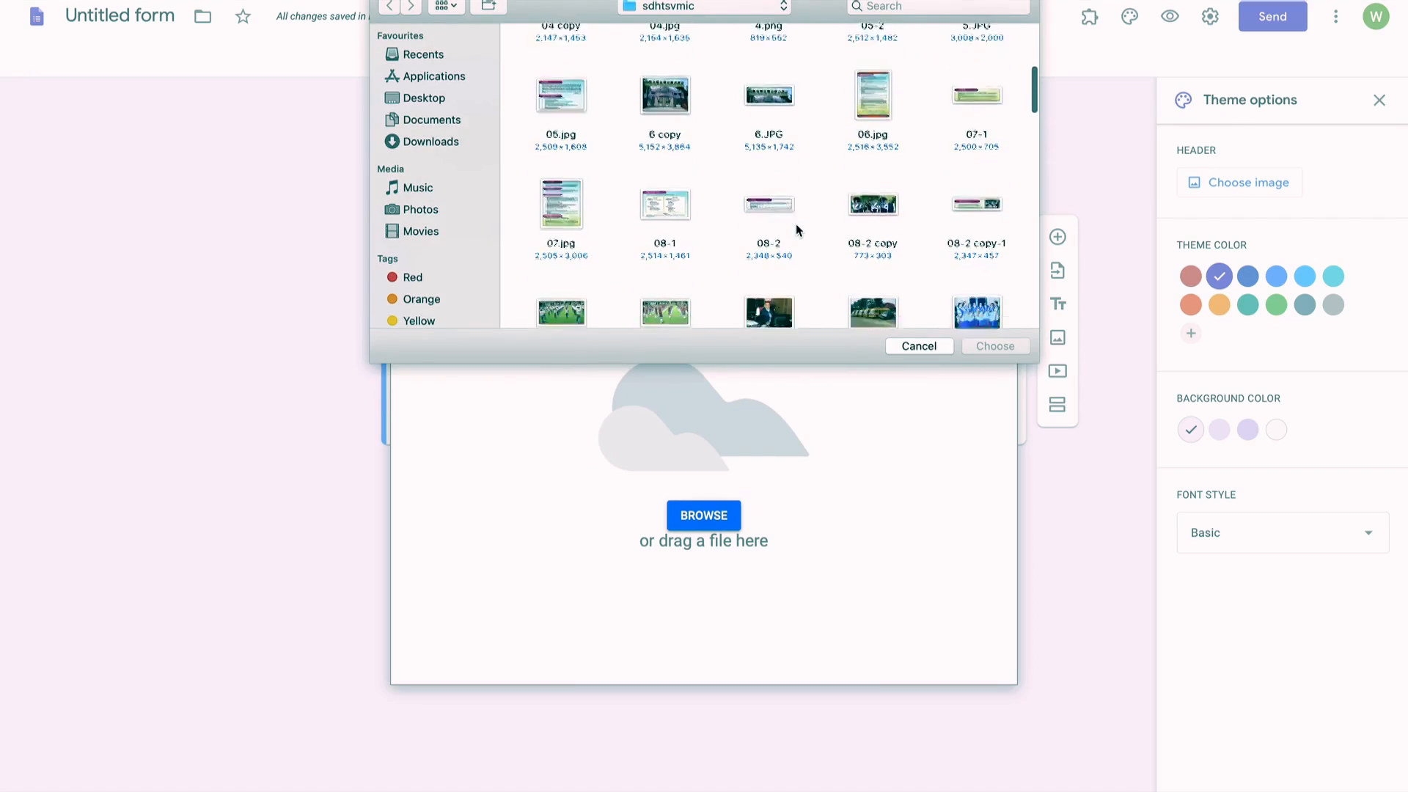
scroll(797, 229, down, 5)
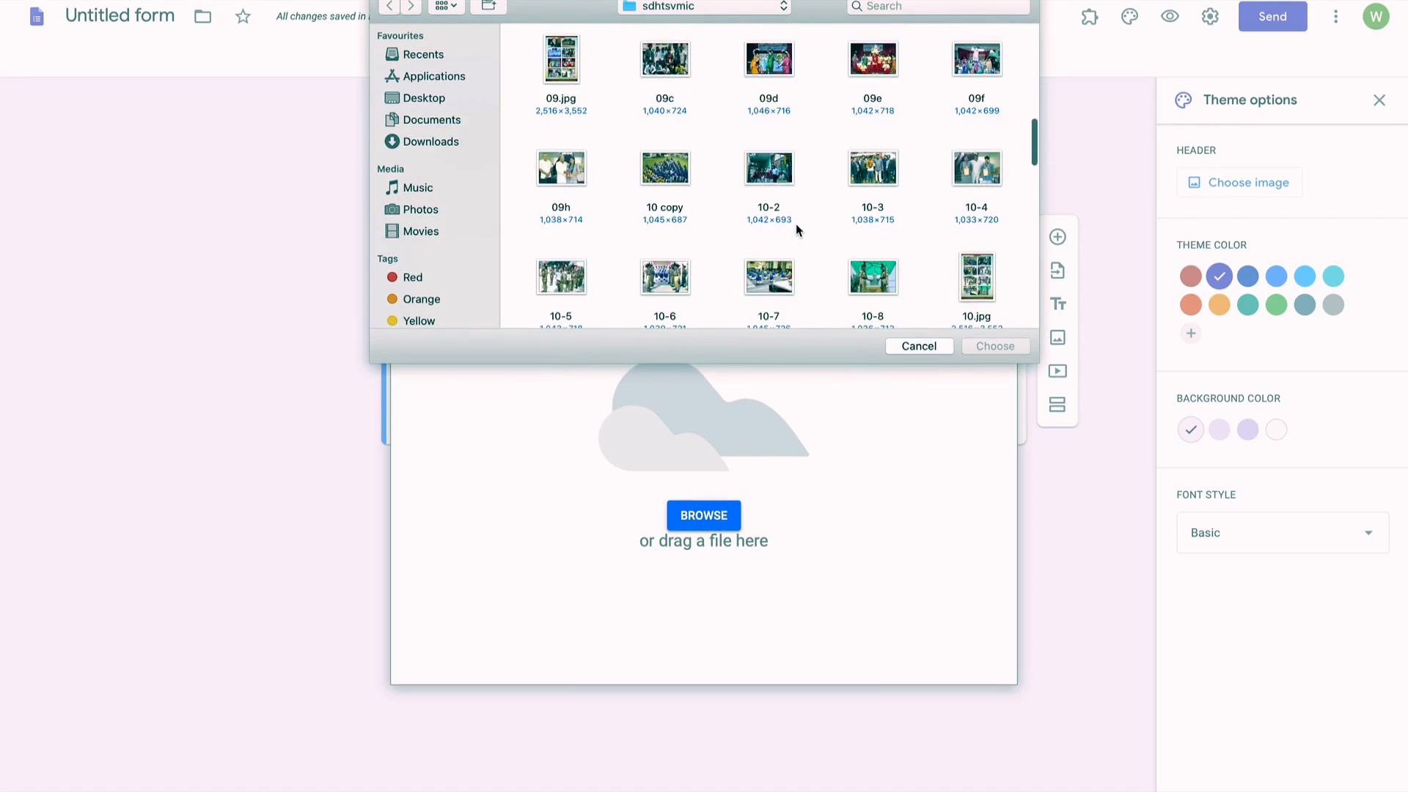
scroll(796, 228, down, 4)
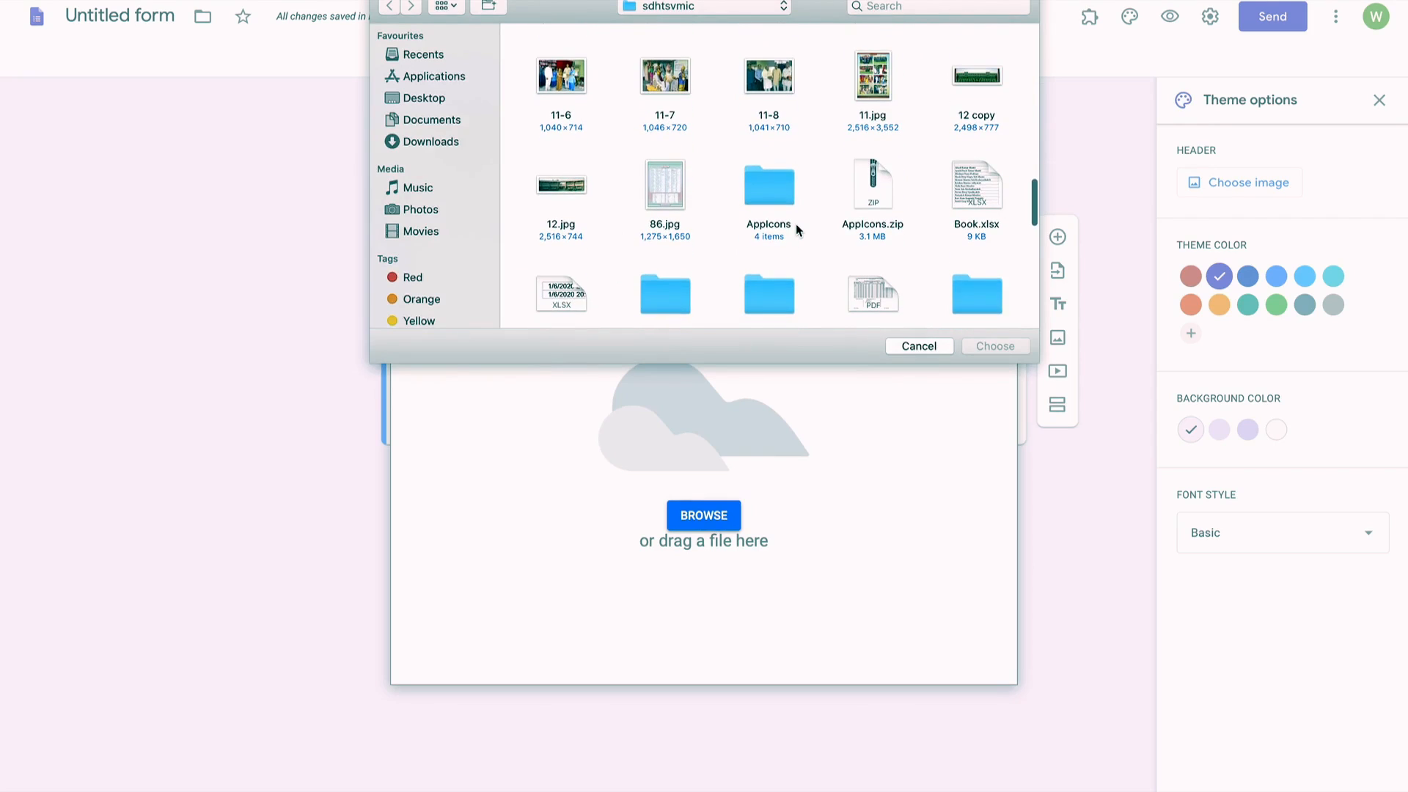
click(977, 88)
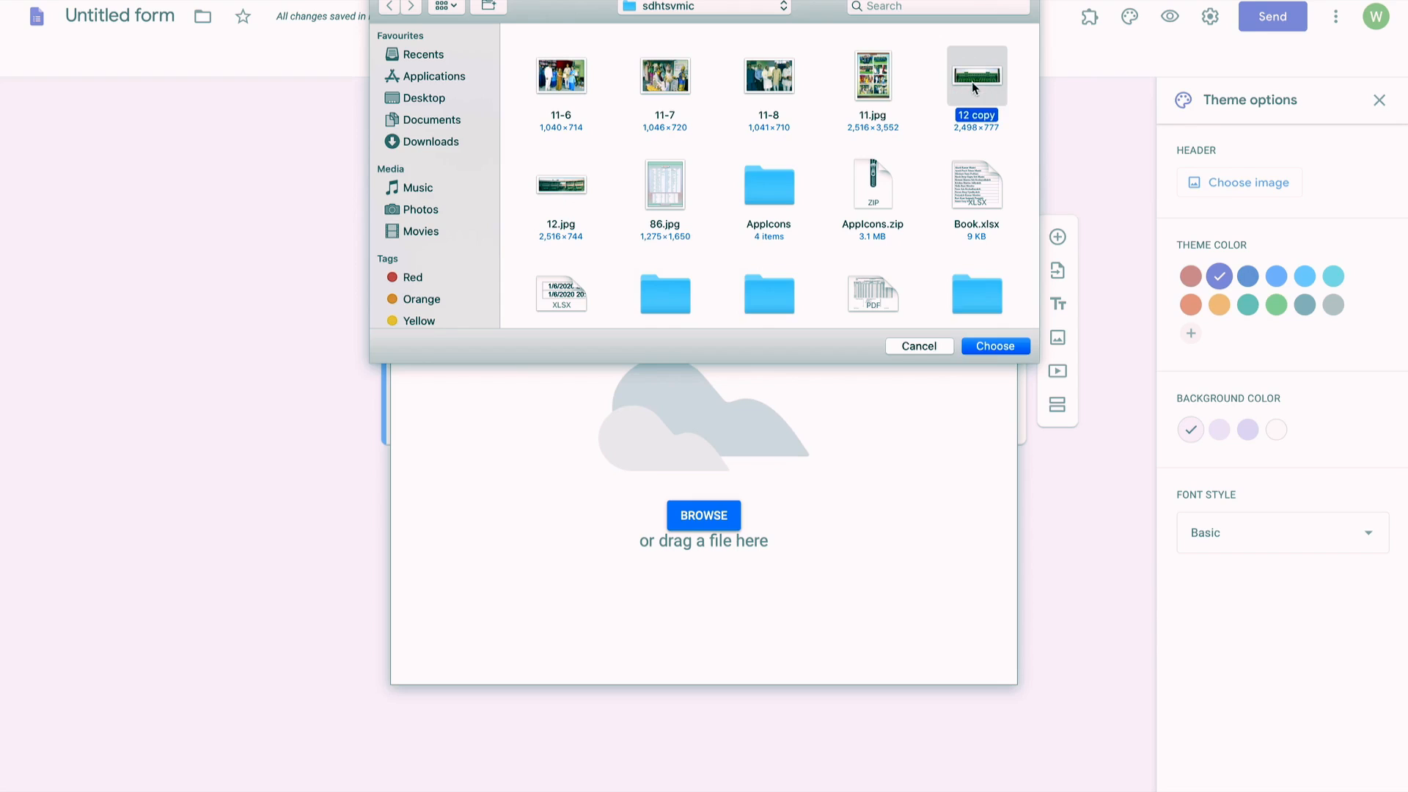
click(998, 346)
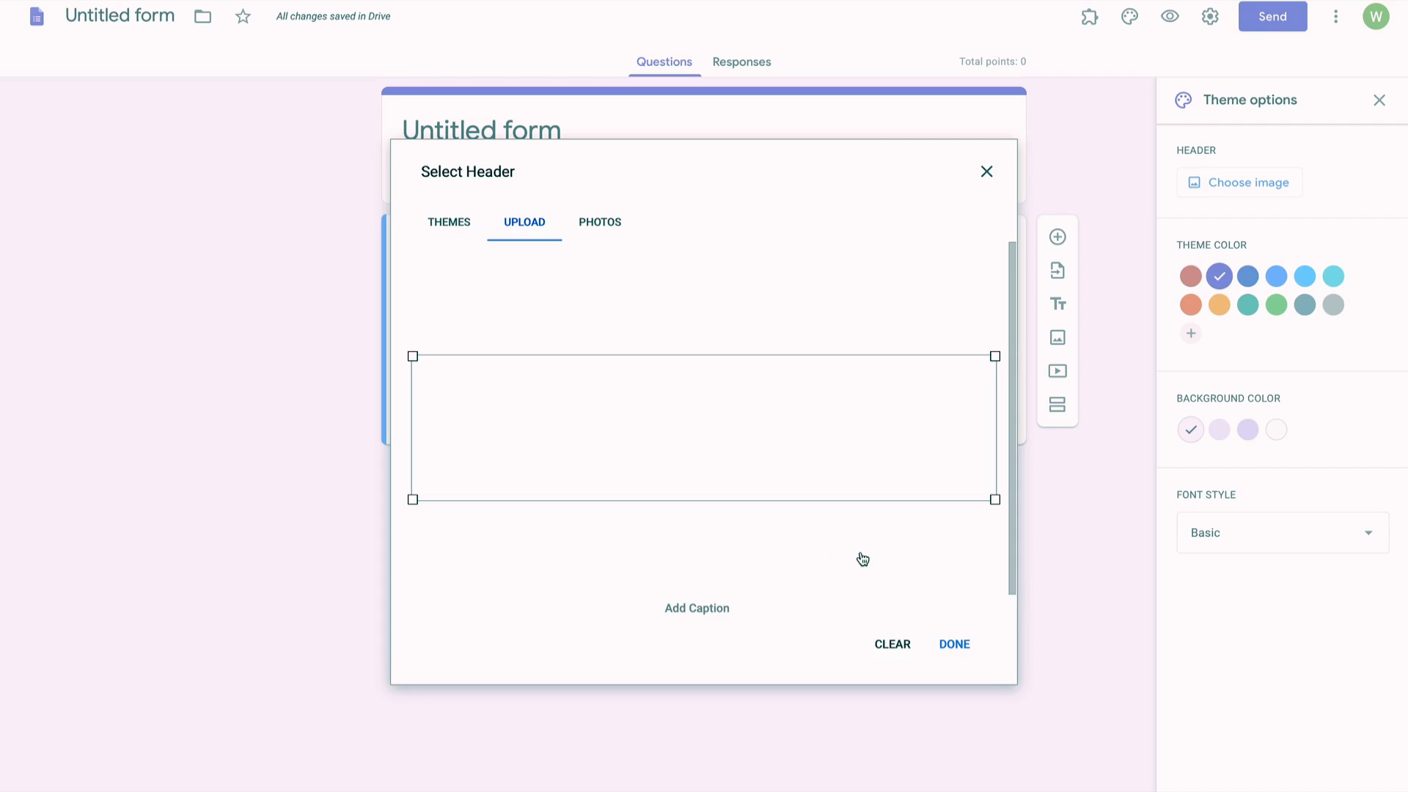
mouse_move(796, 453)
mouse_down()
mouse_move(797, 440)
mouse_move(796, 466)
mouse_up()
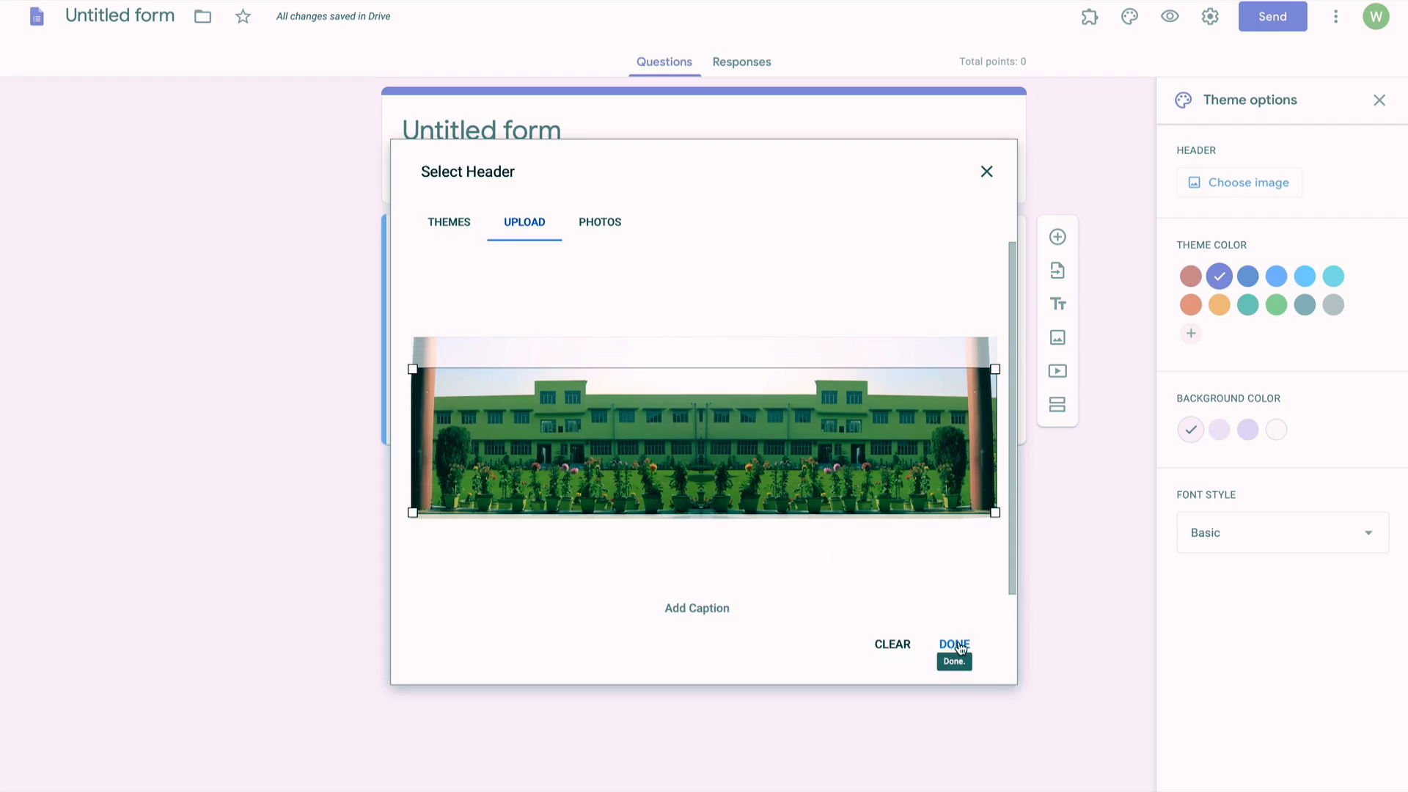
click(956, 645)
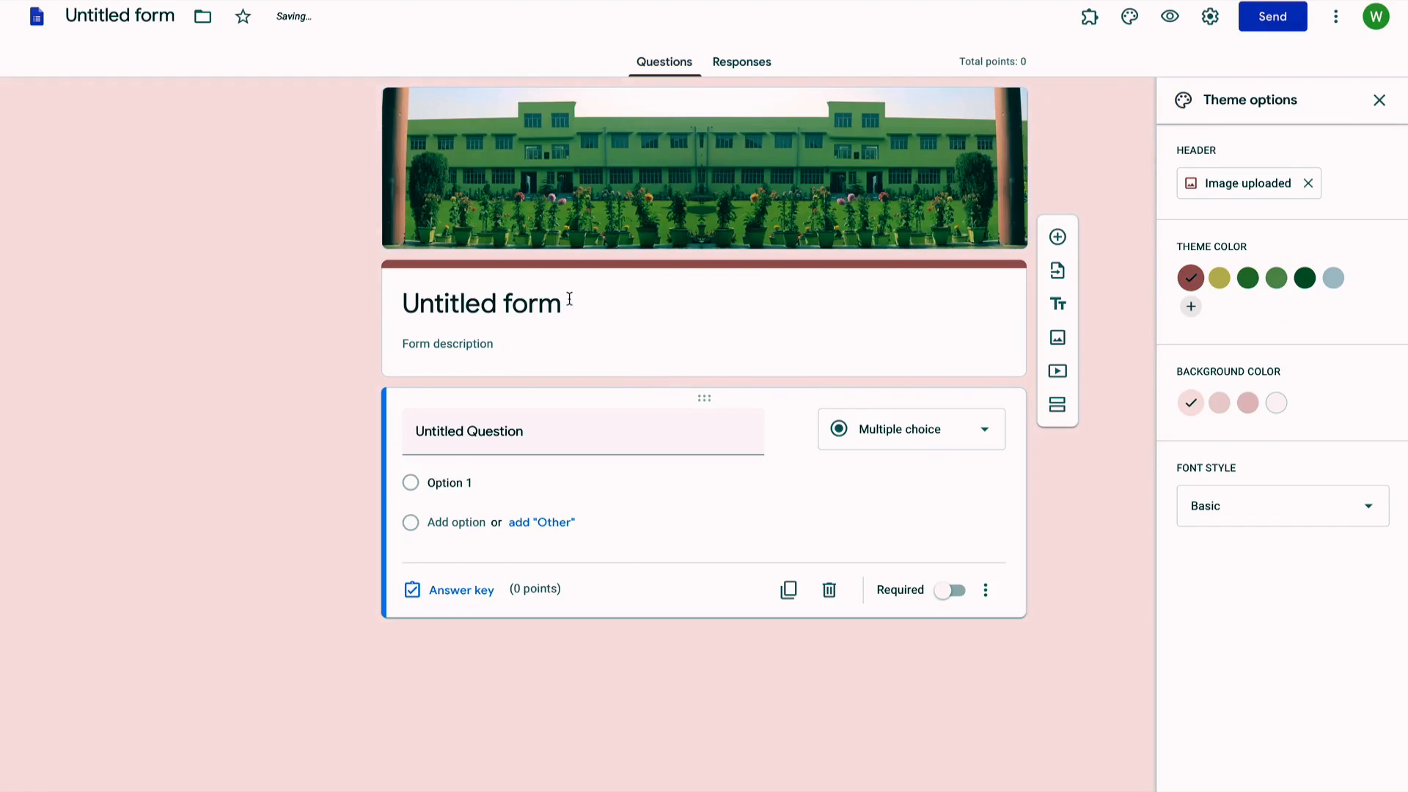
Step: Title the form 'S.D.H.T.S.V.M.I.C Ganganagar, Meerut'
click(574, 306)
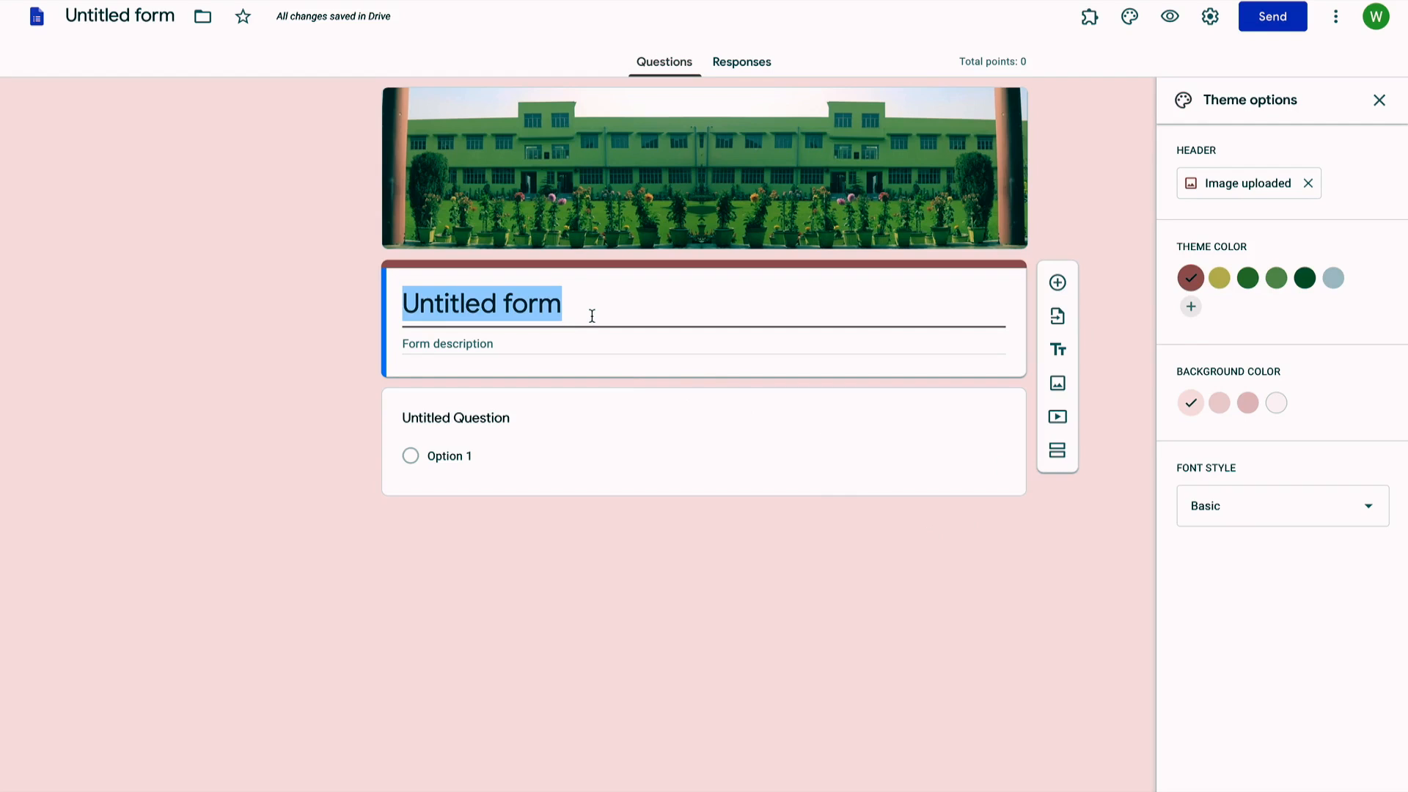
text(S.D.H.T)
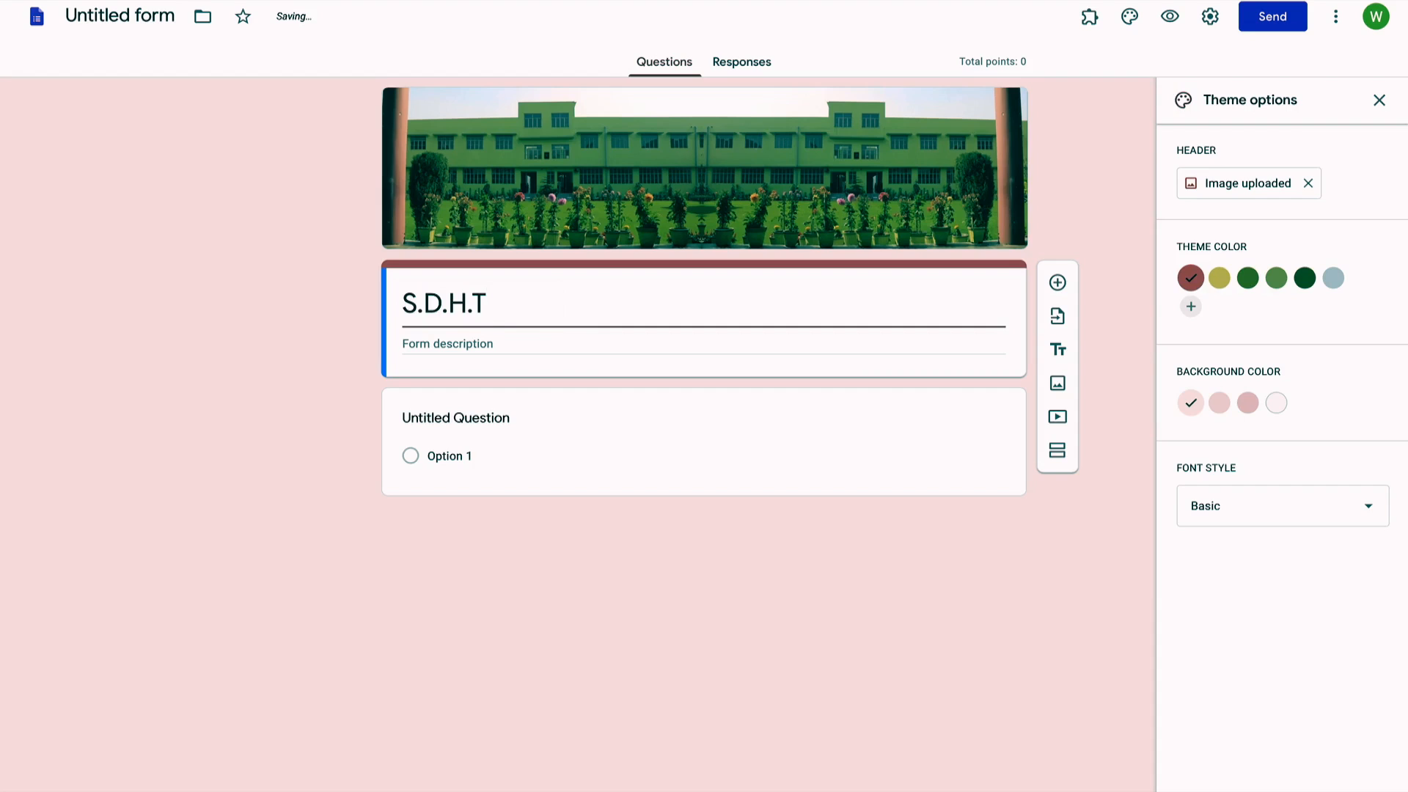
text(.S.V.M.I.C)
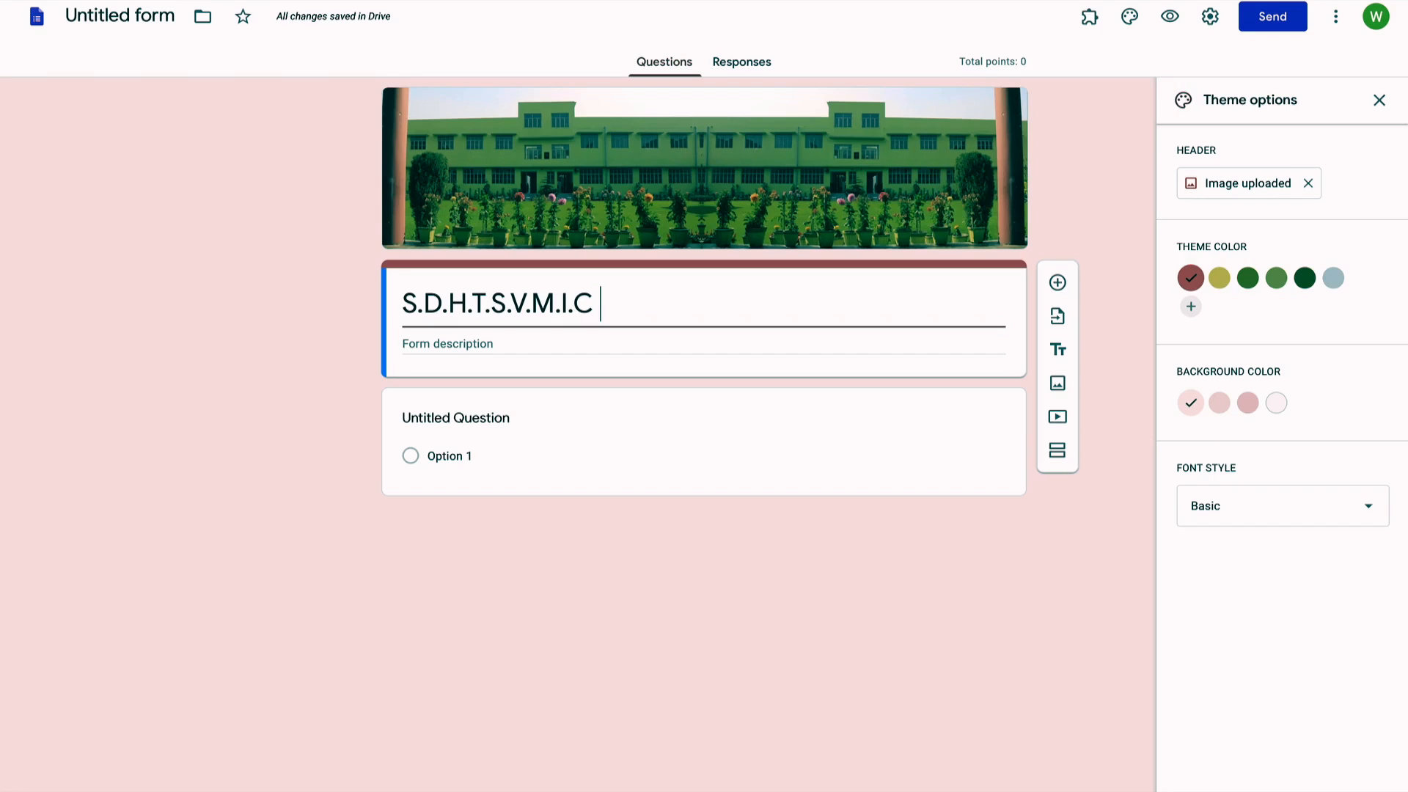
text( Gan)
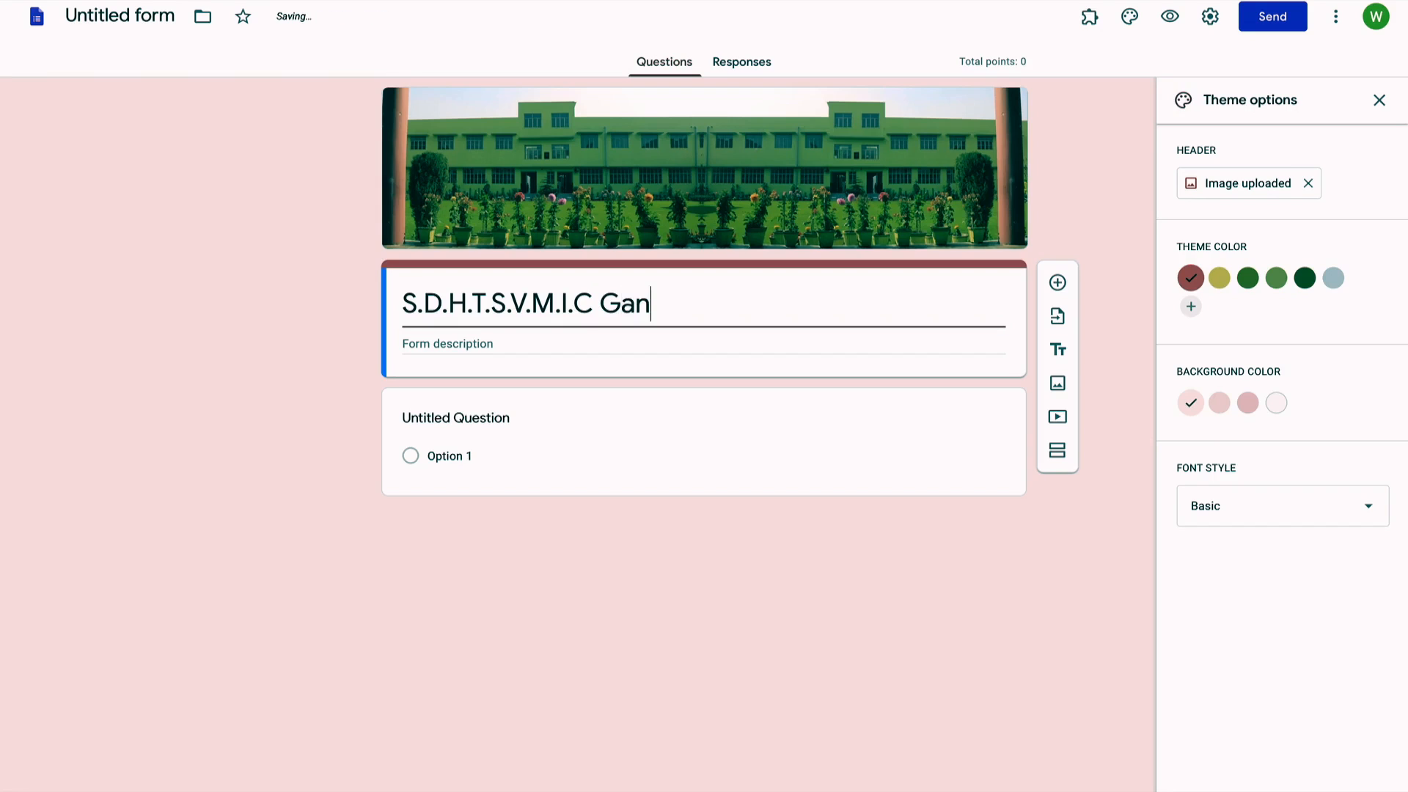
text(ganagar )
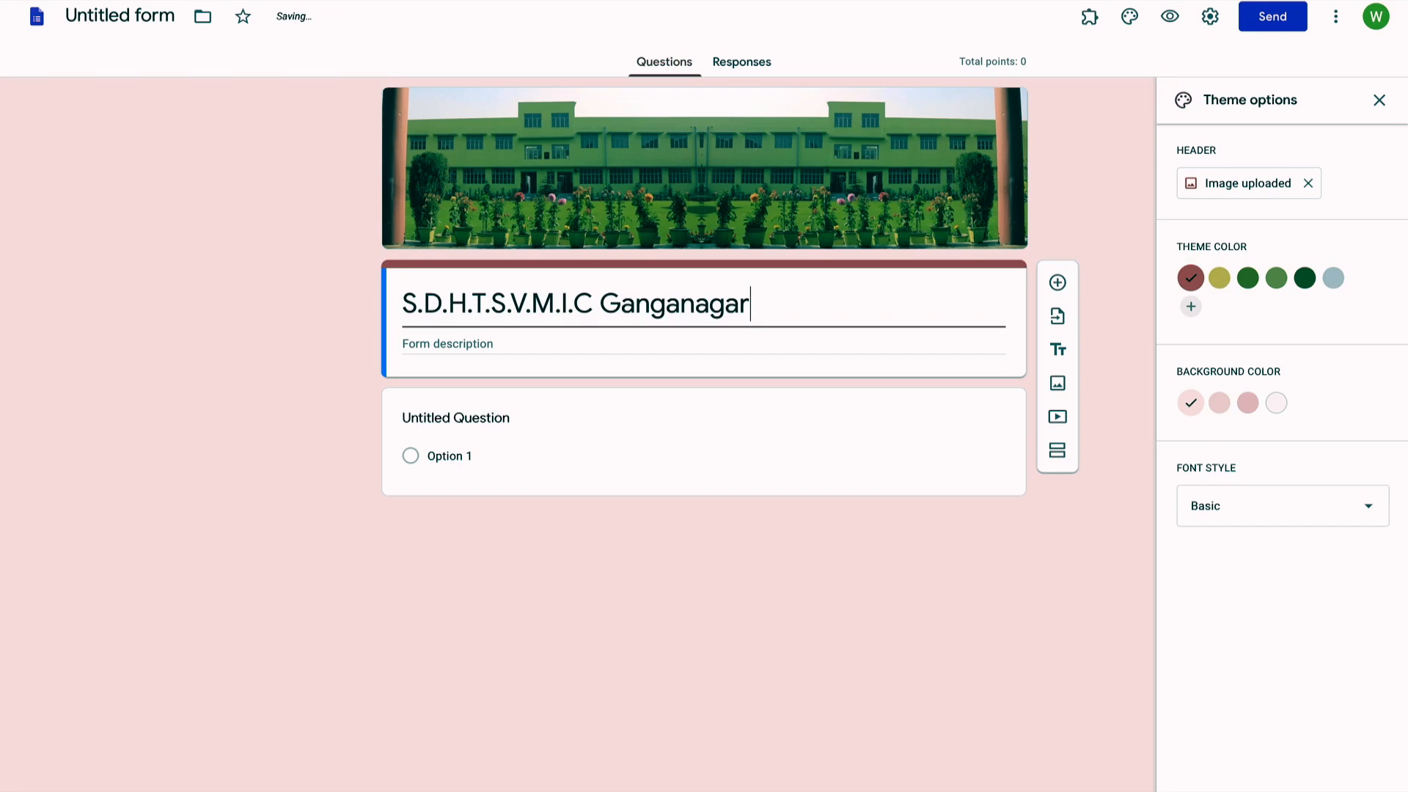
text(Me)
key(BackSpace)
key(BackSpace)
key(BackSpace)
text(, Meerut)
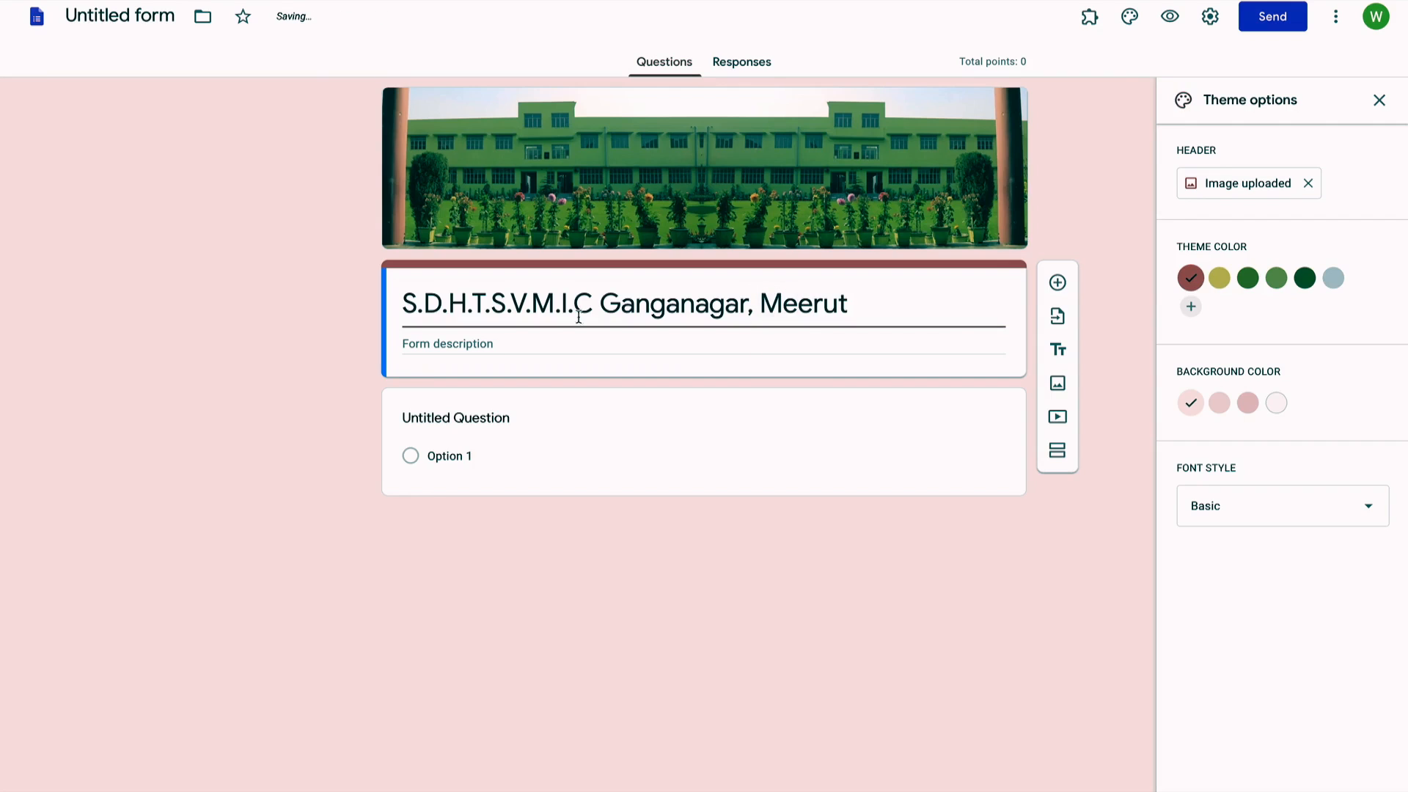
click(457, 337)
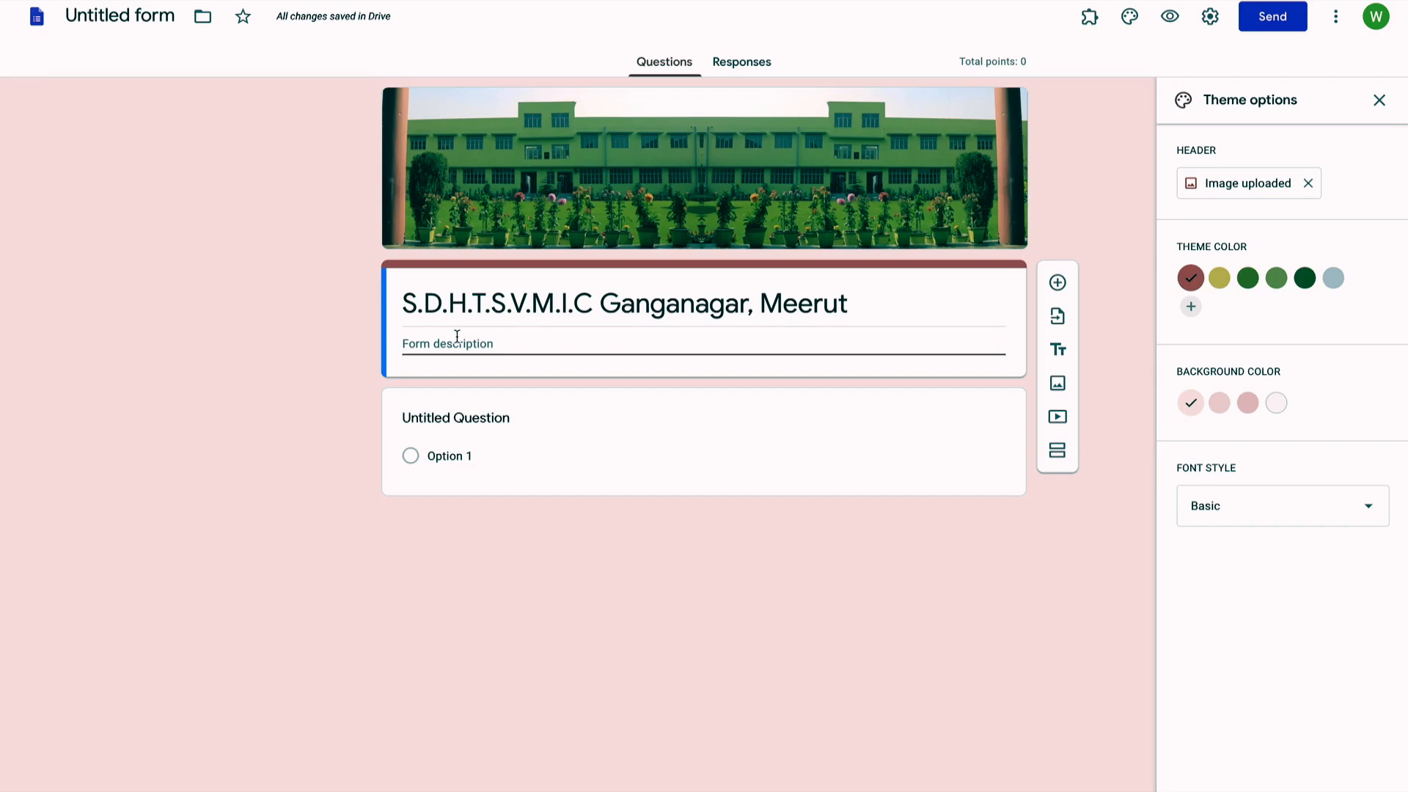
Step: Enter the description 'Unit Test II, Class- 3rd, Subject- Computer' and add a second section
text(Unit Test)
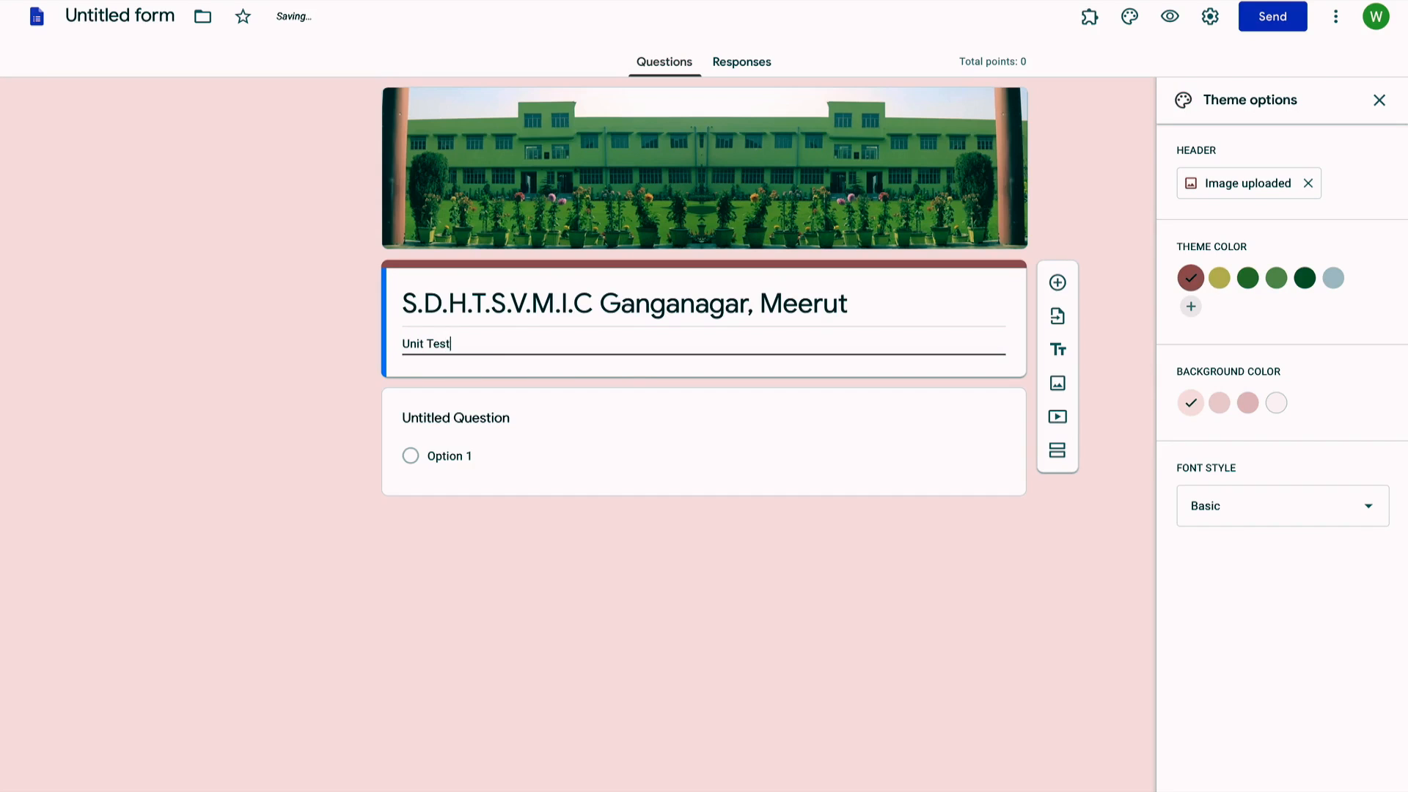
text( II, Class- 3rd, Subject- Compu)
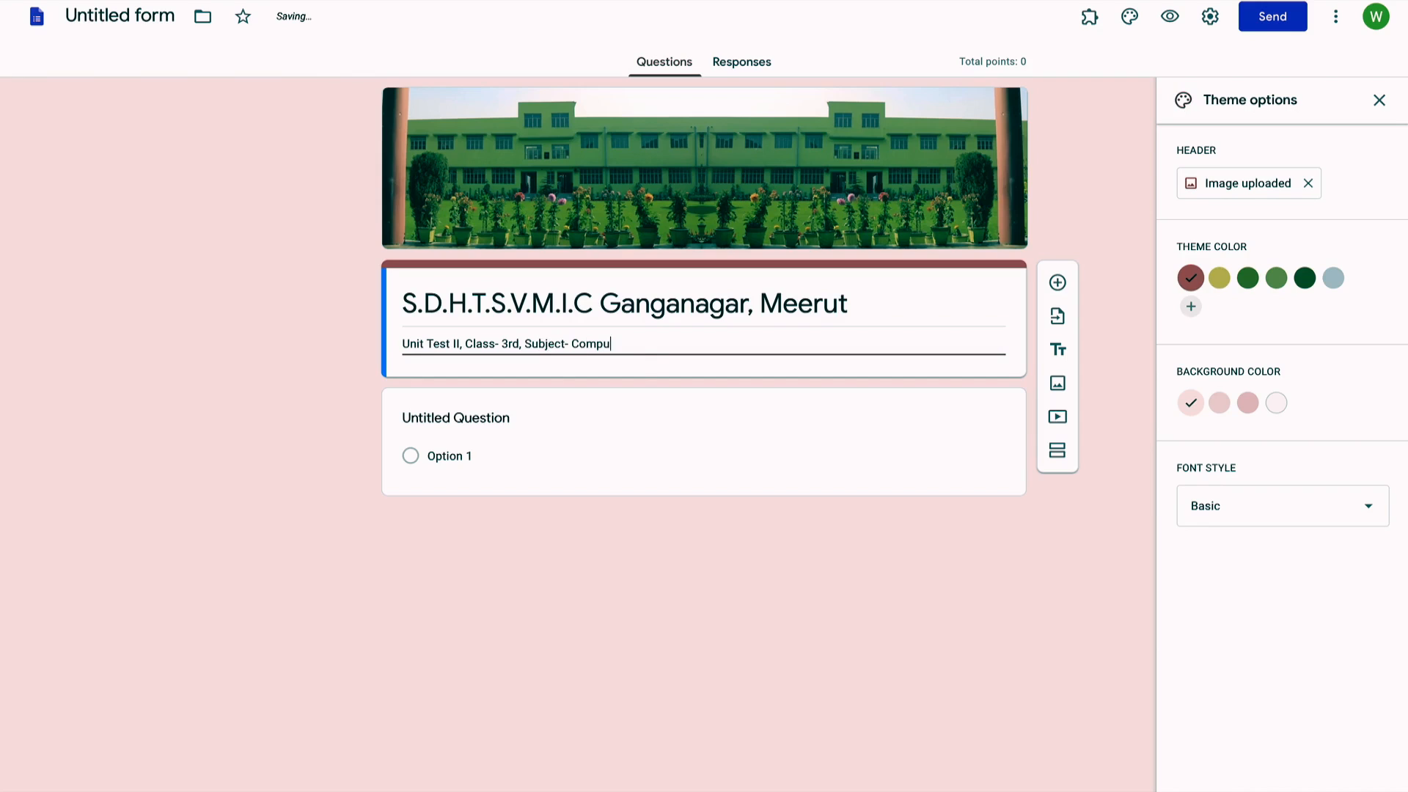
text(ter)
click(968, 368)
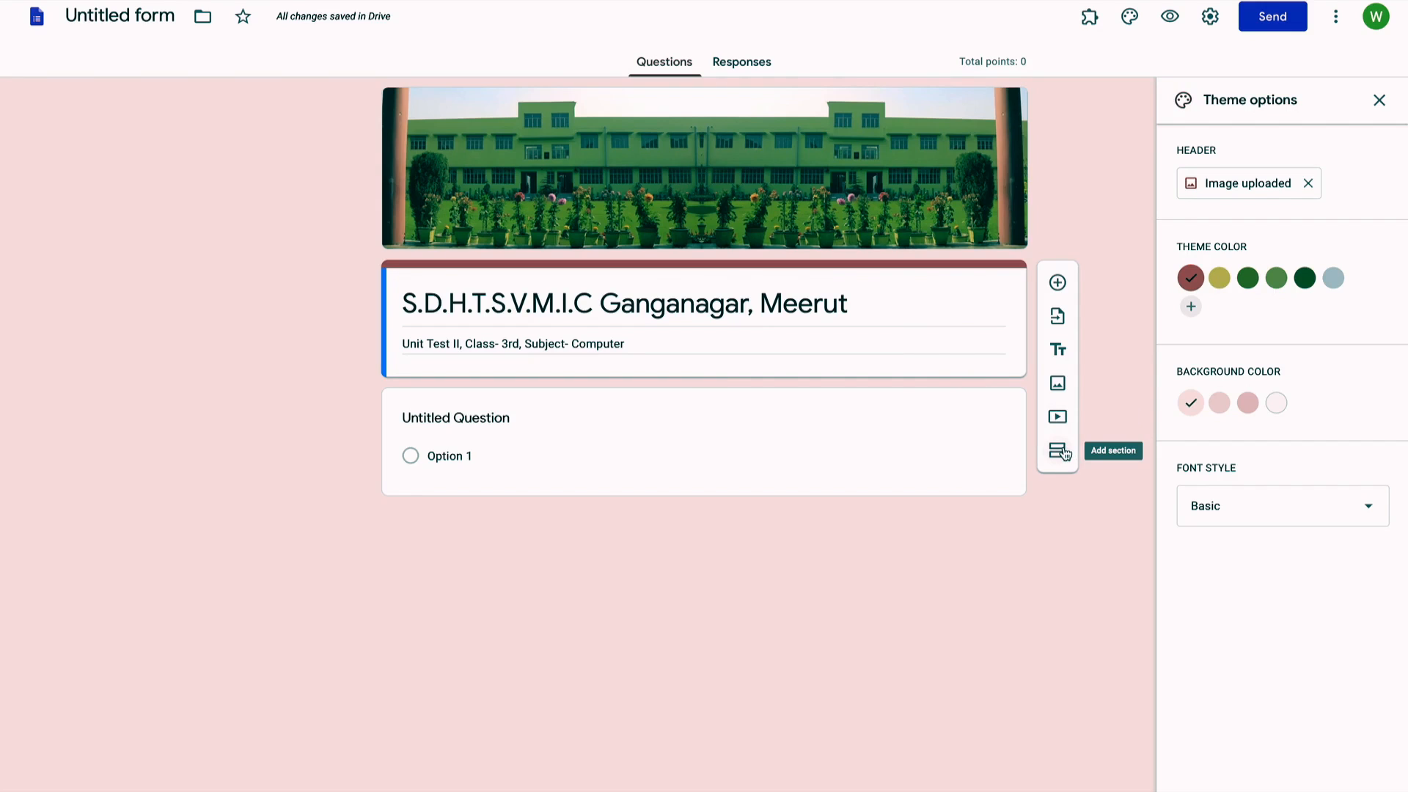
click(1065, 454)
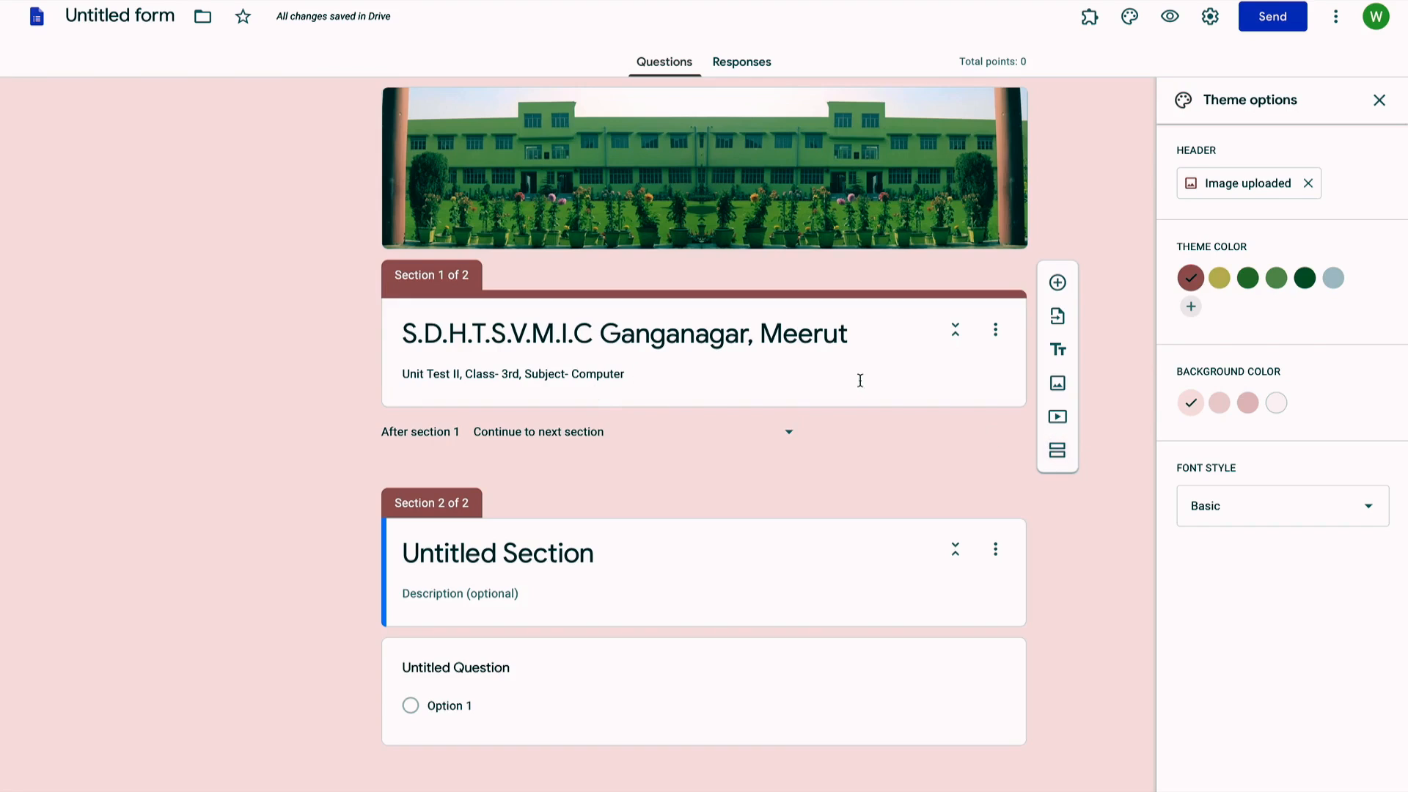
Step: Select the full description line in the first section
triple_click(690, 387)
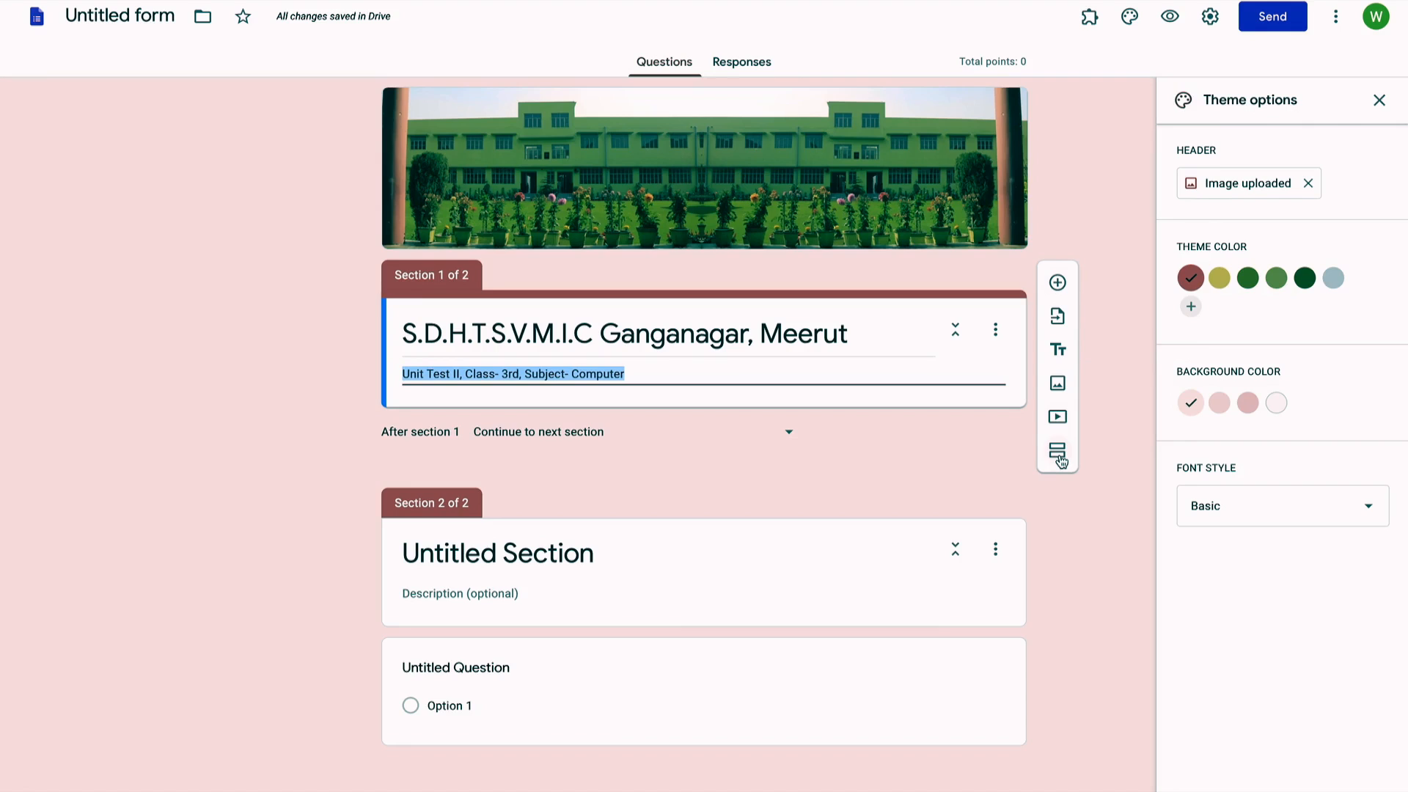
Step: Add a required short-answer 'Student Name' question to the first section
click(1058, 283)
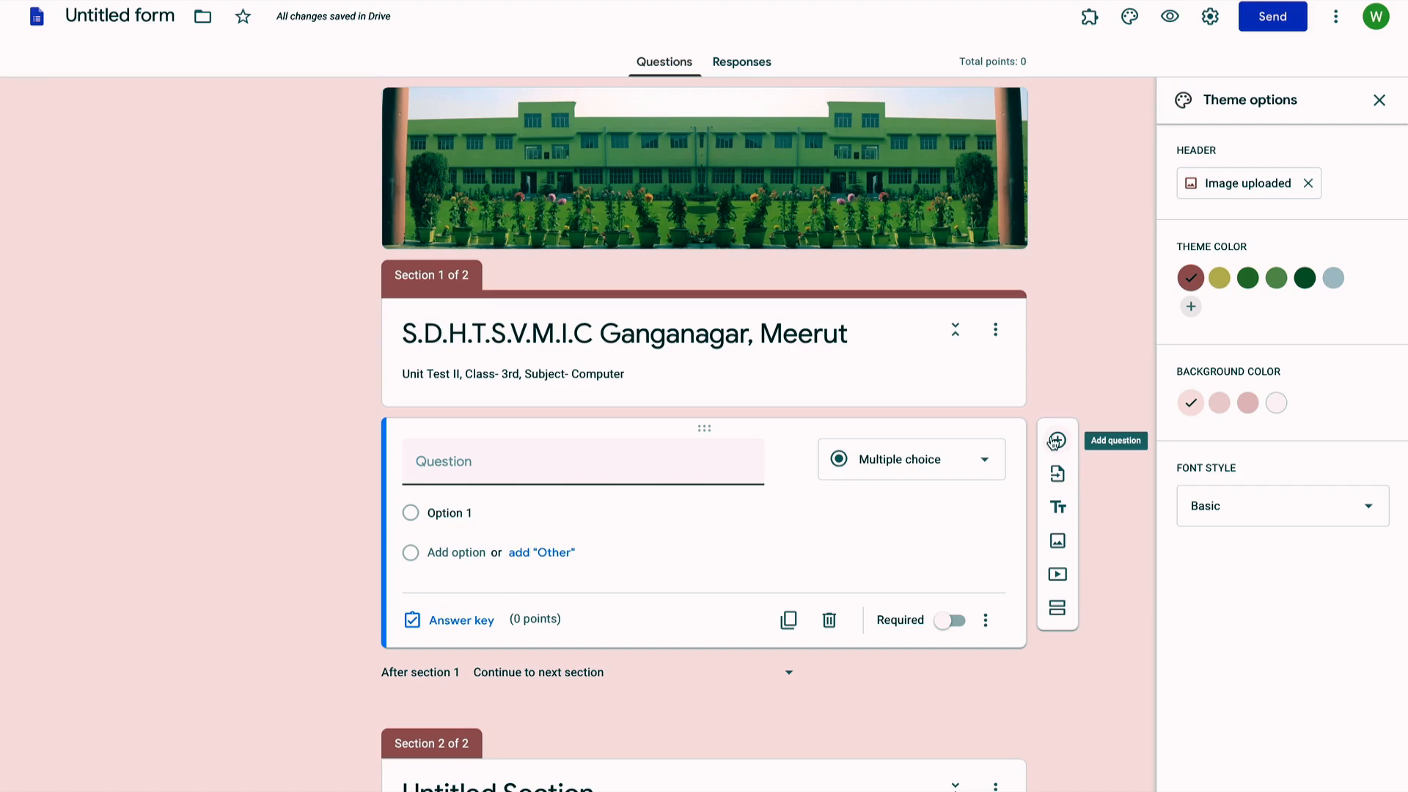
click(687, 460)
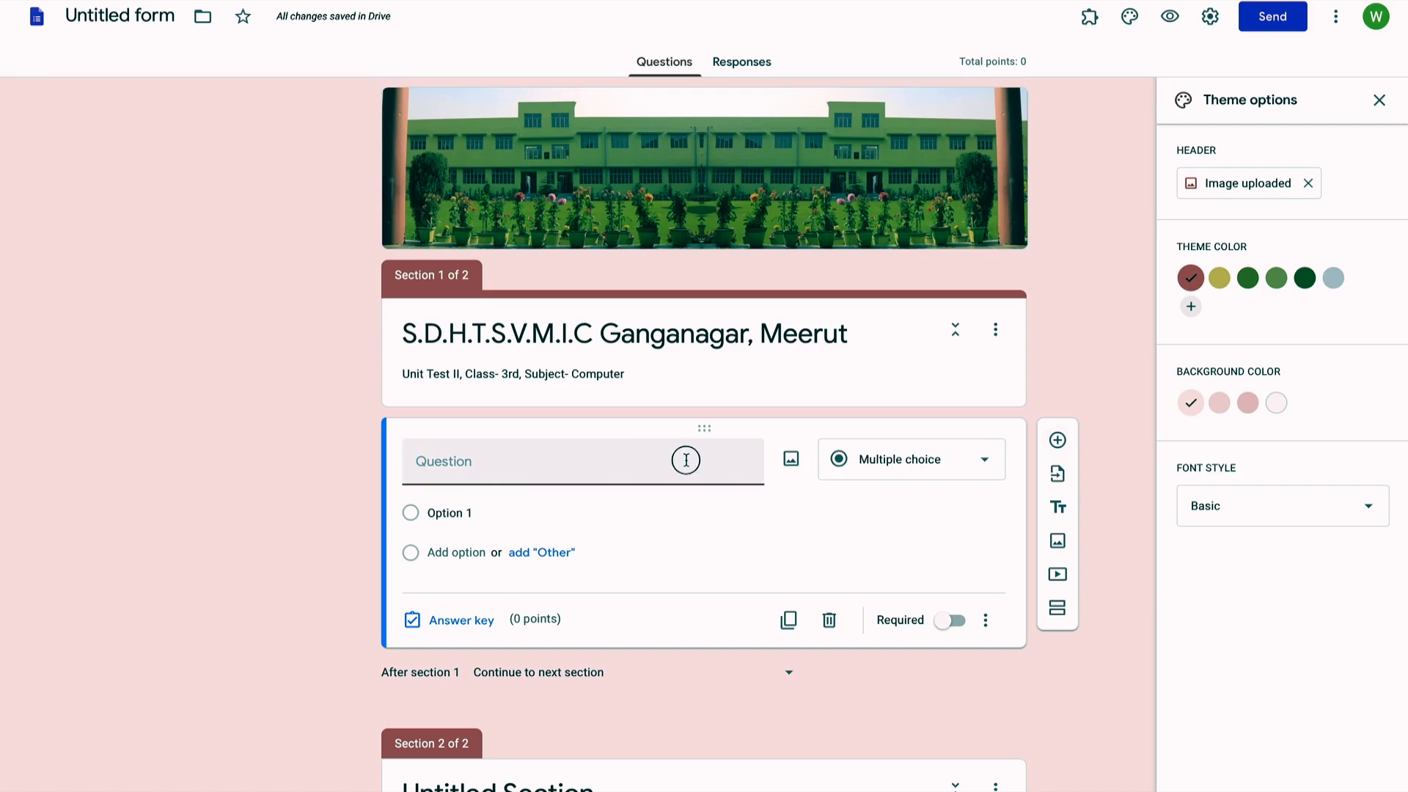
text(Student Name)
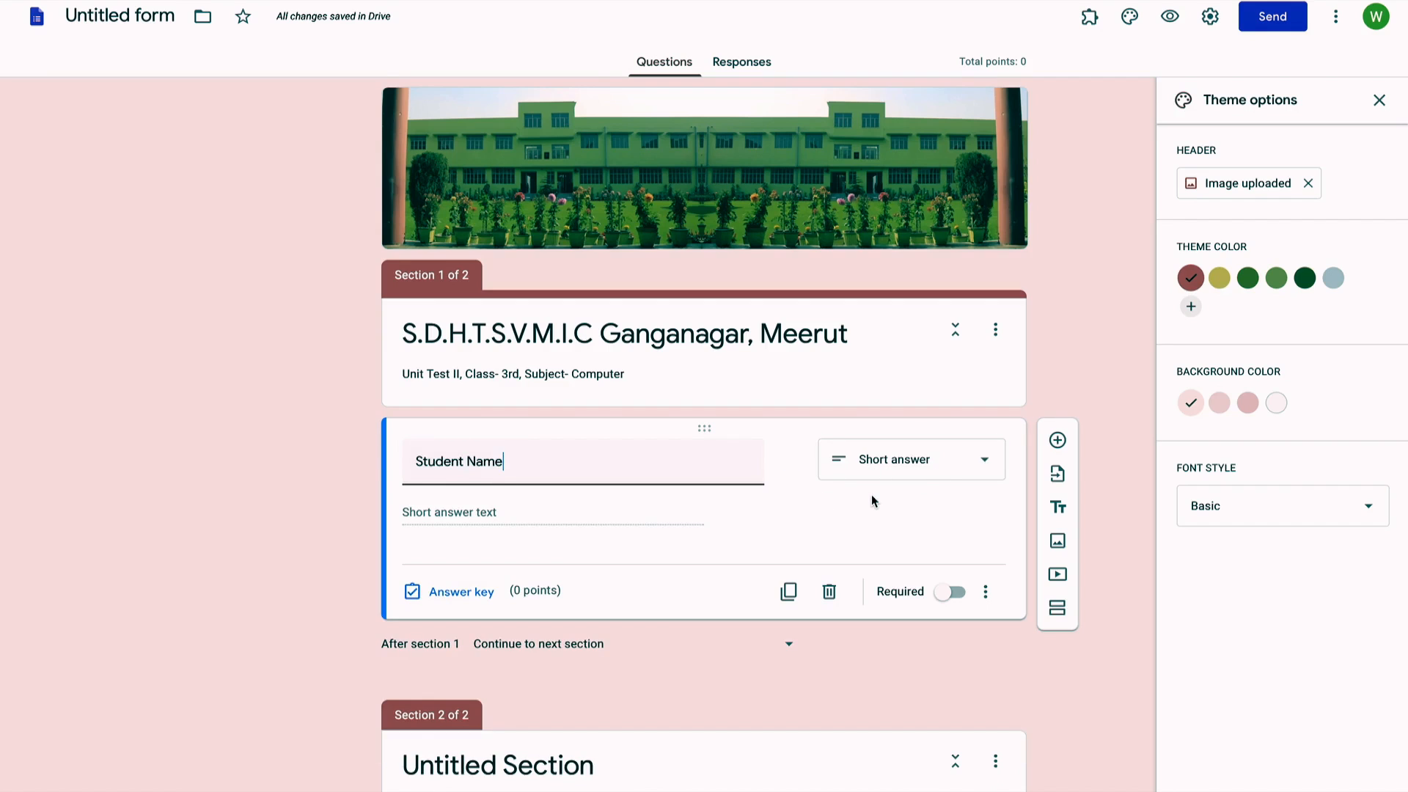
click(978, 468)
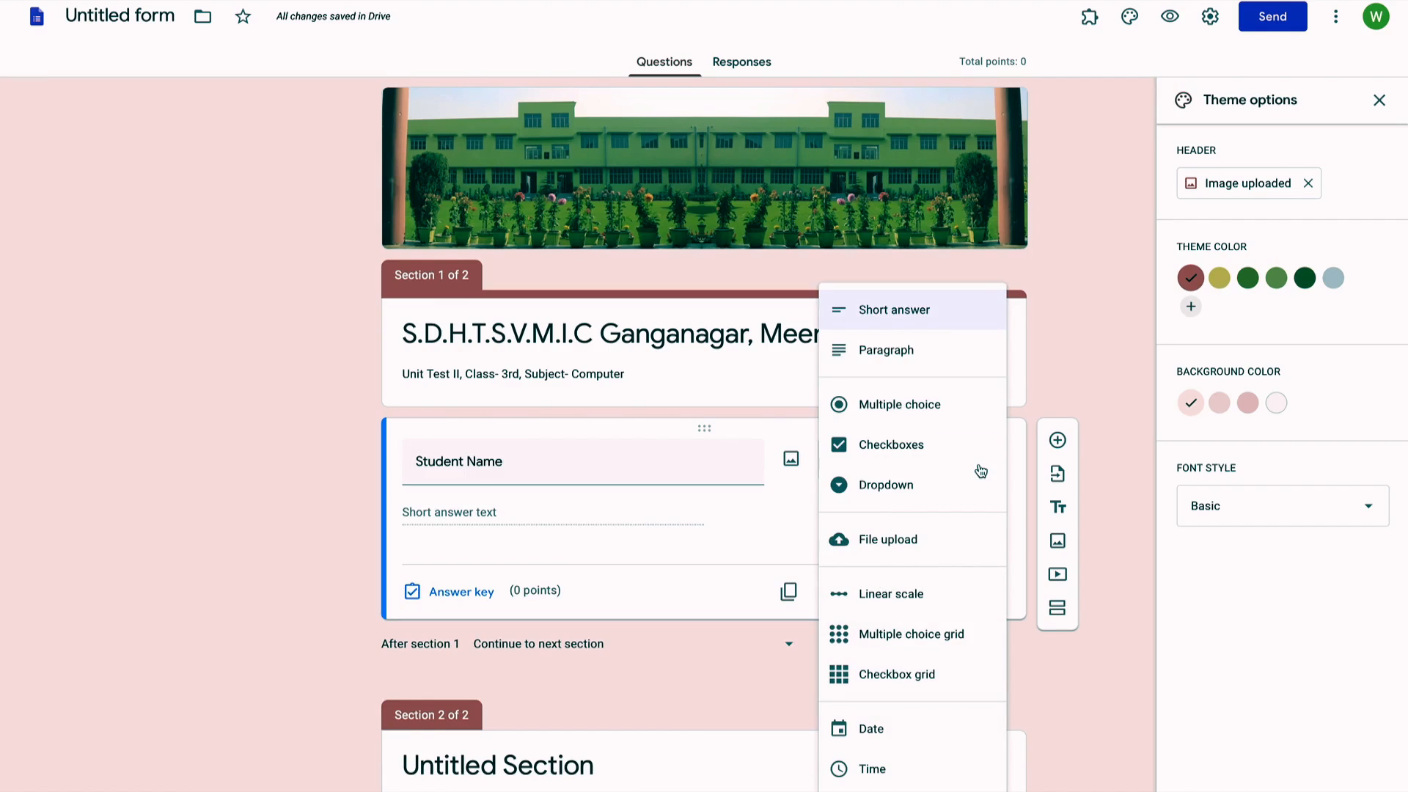
click(981, 311)
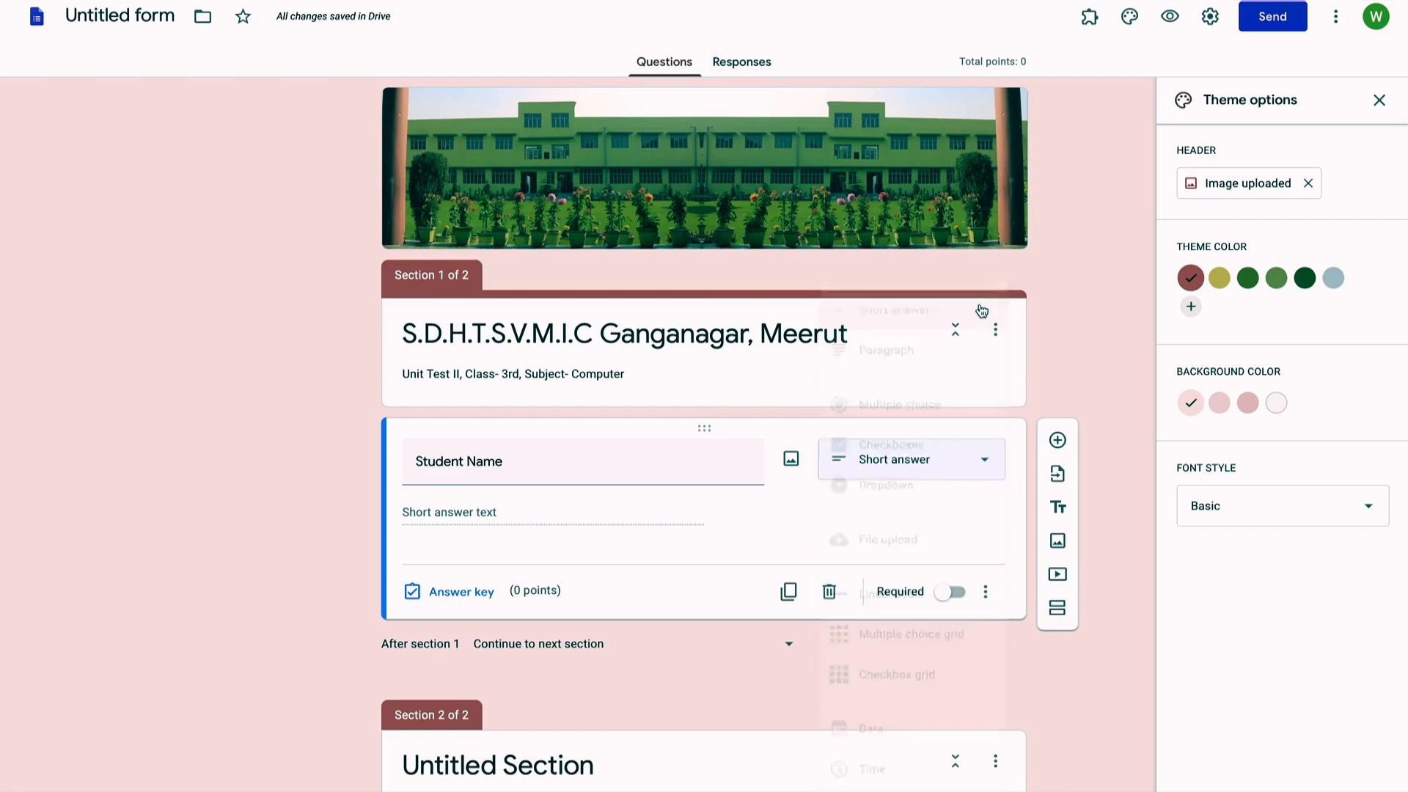
scroll(795, 658, down, 2)
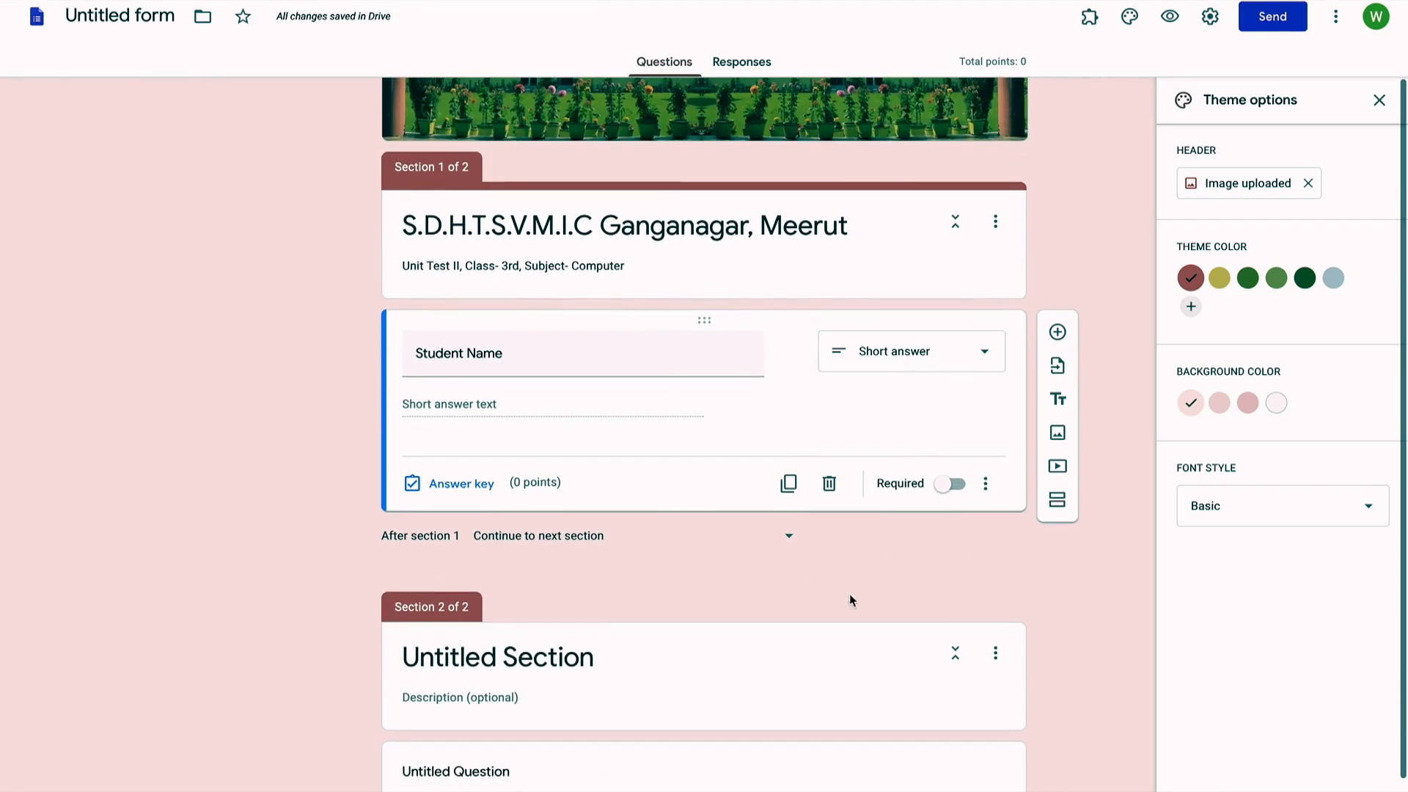
click(954, 485)
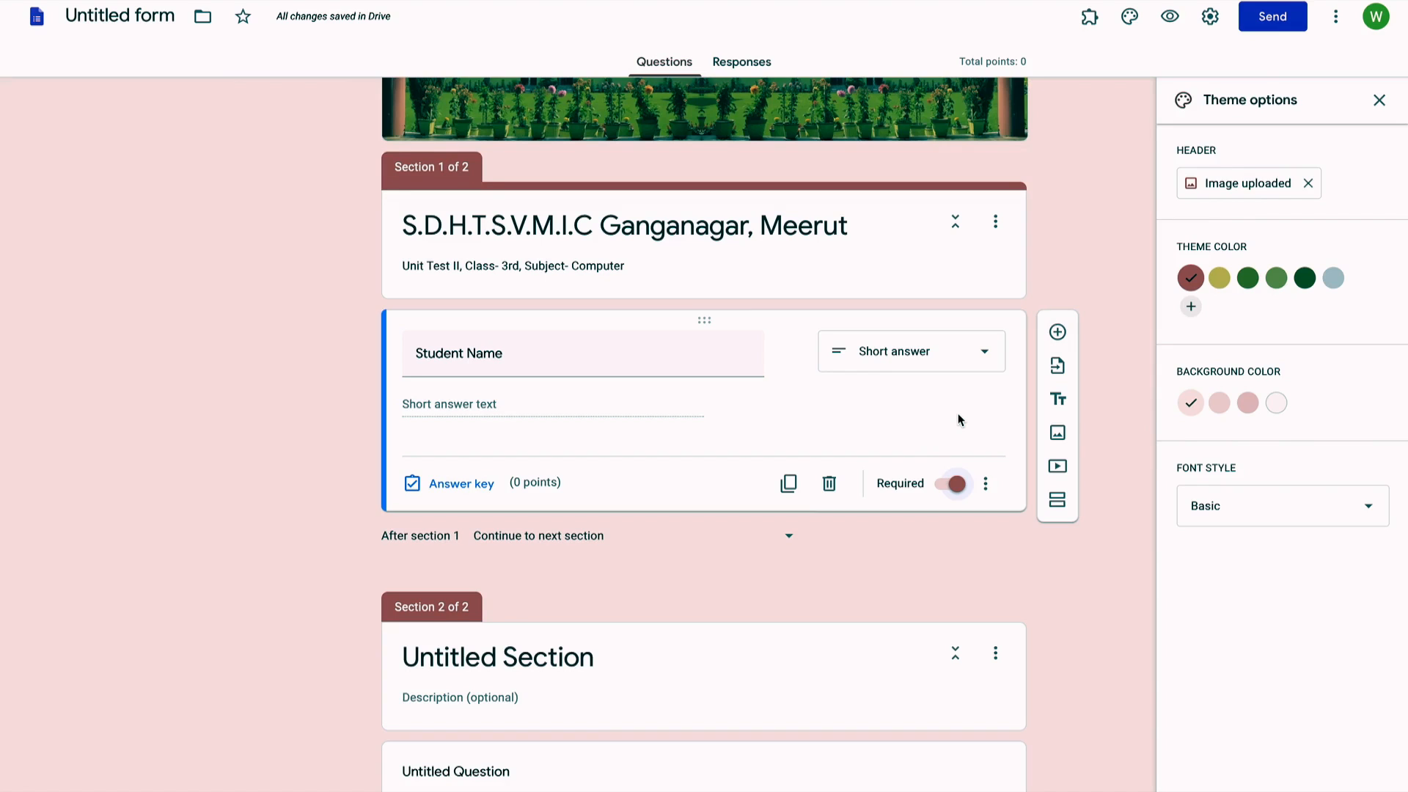
Step: Add required short-answer questions 'Father Name' and 'Class' below Student Name
click(1059, 333)
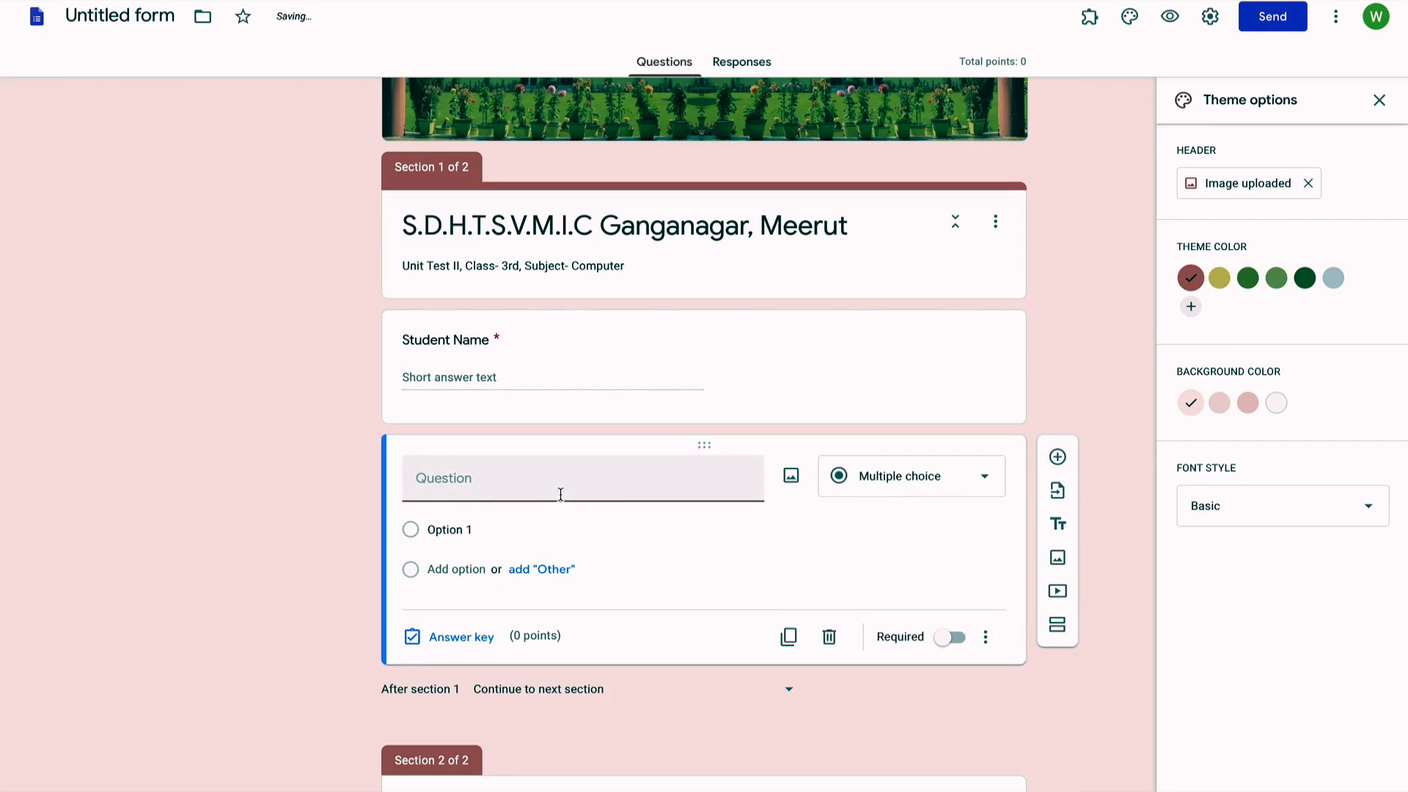
text(Father Name)
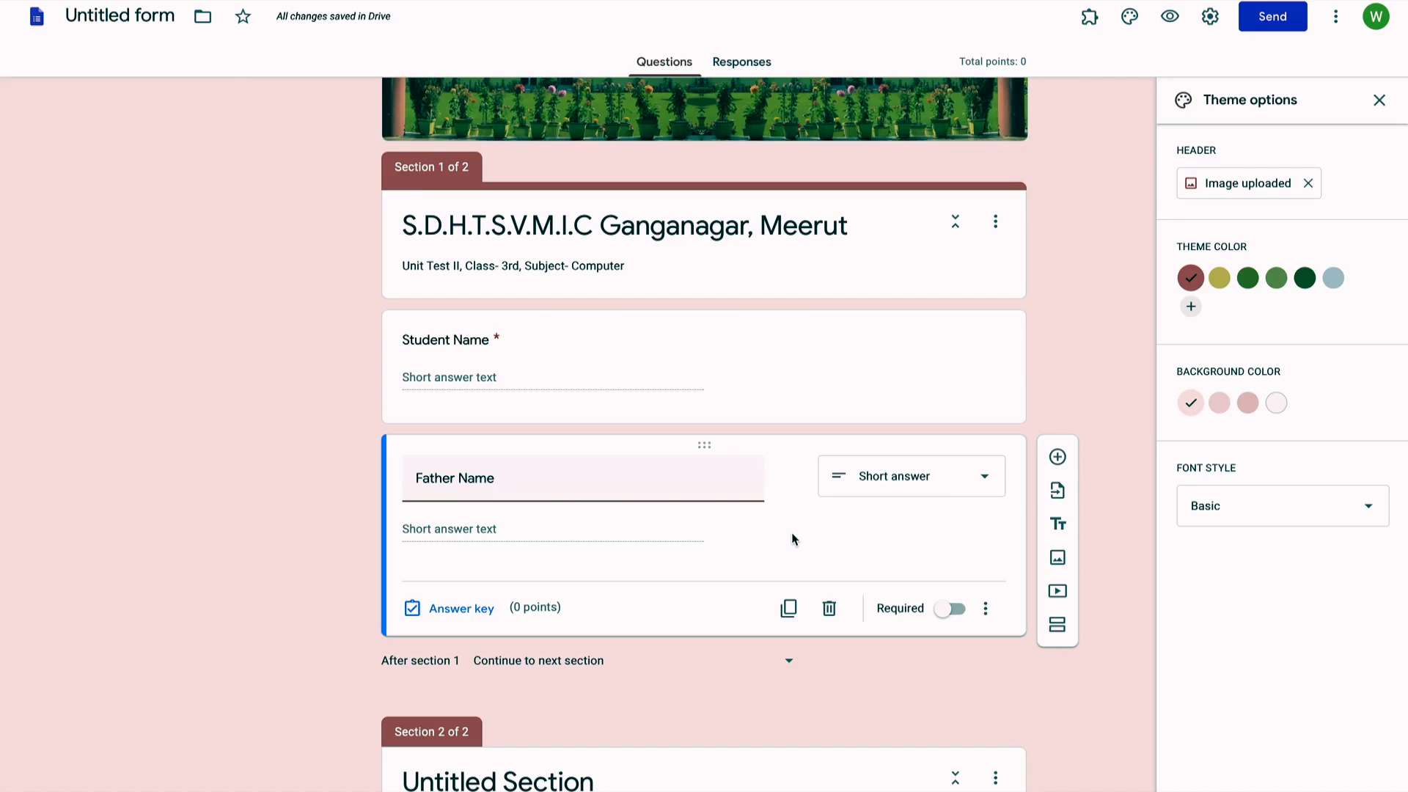
click(958, 616)
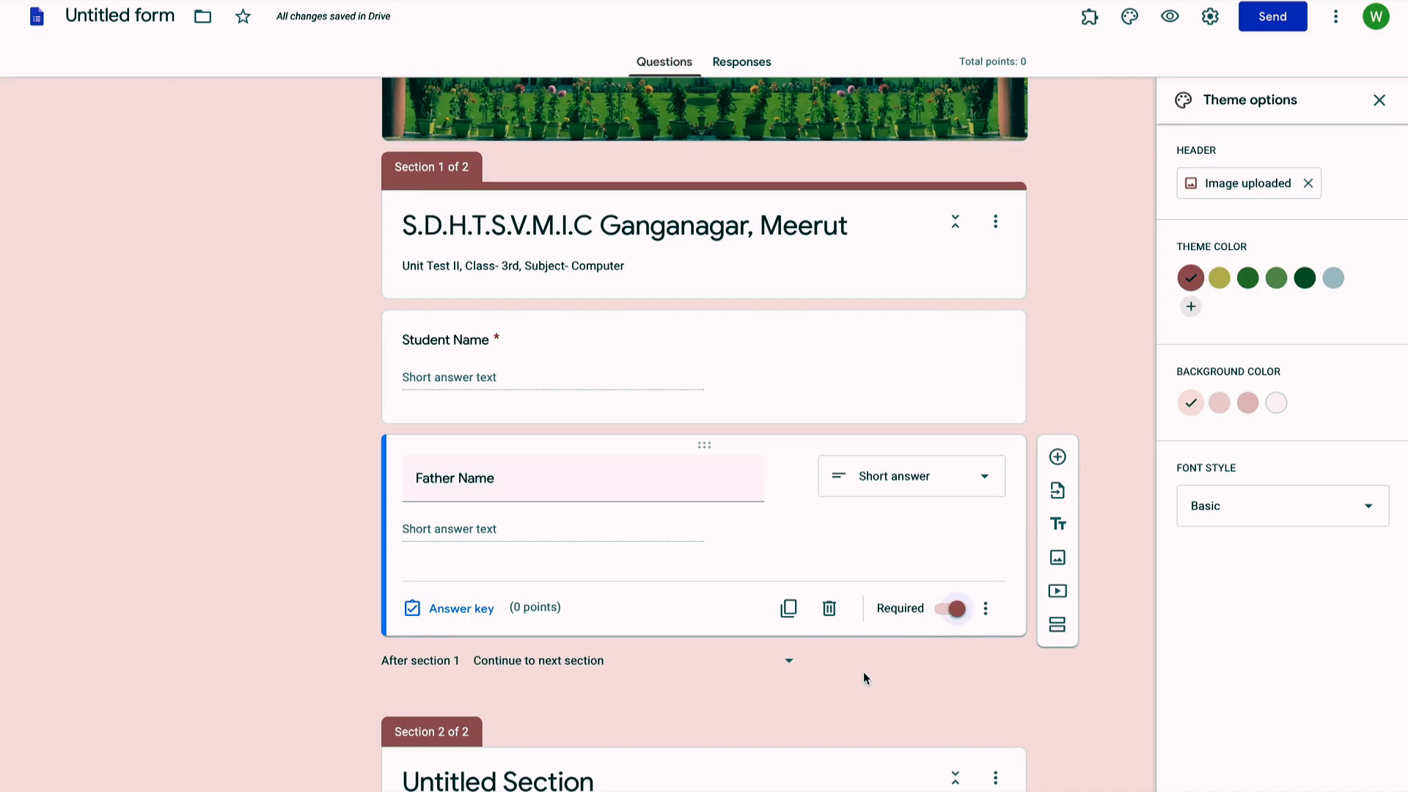
click(1058, 459)
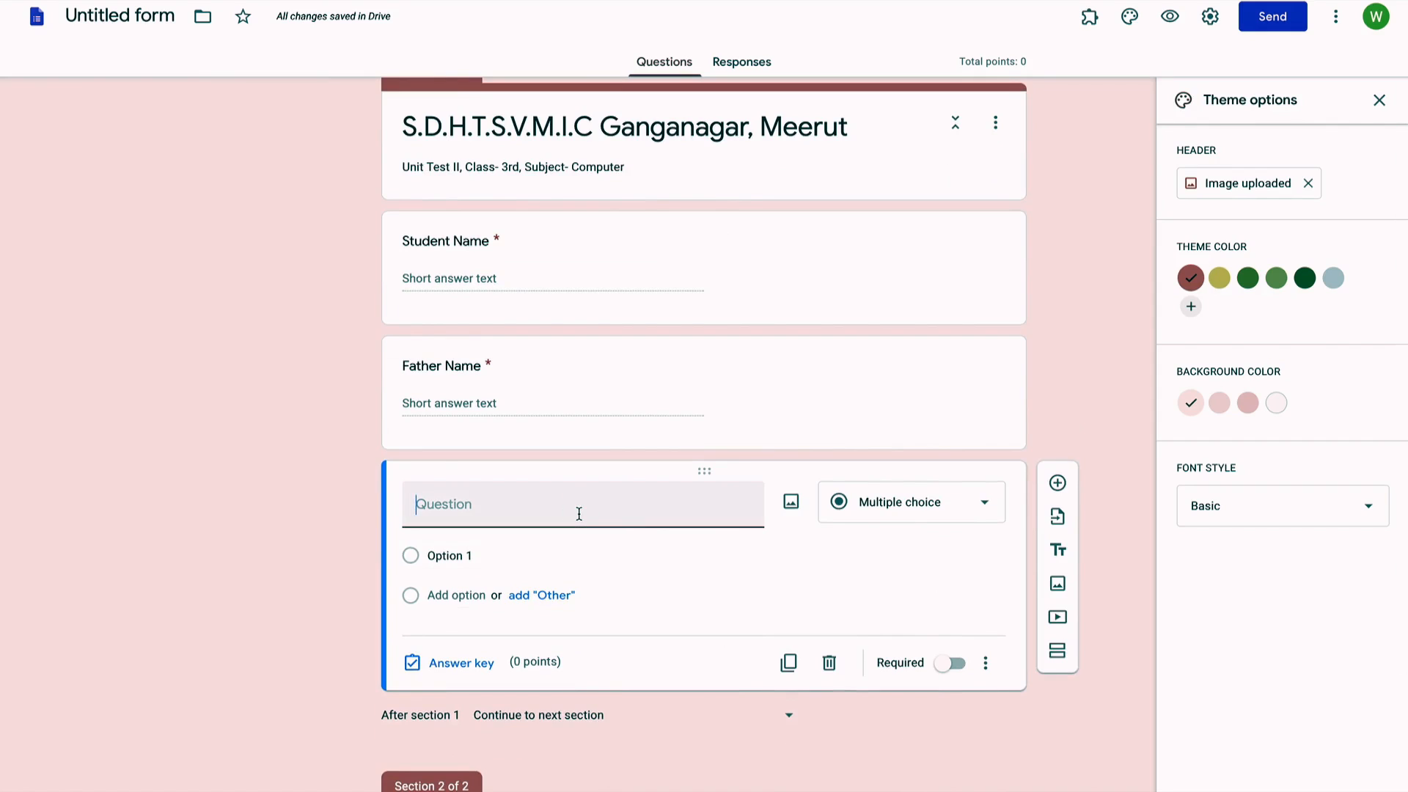
text(Class)
click(988, 511)
click(898, 314)
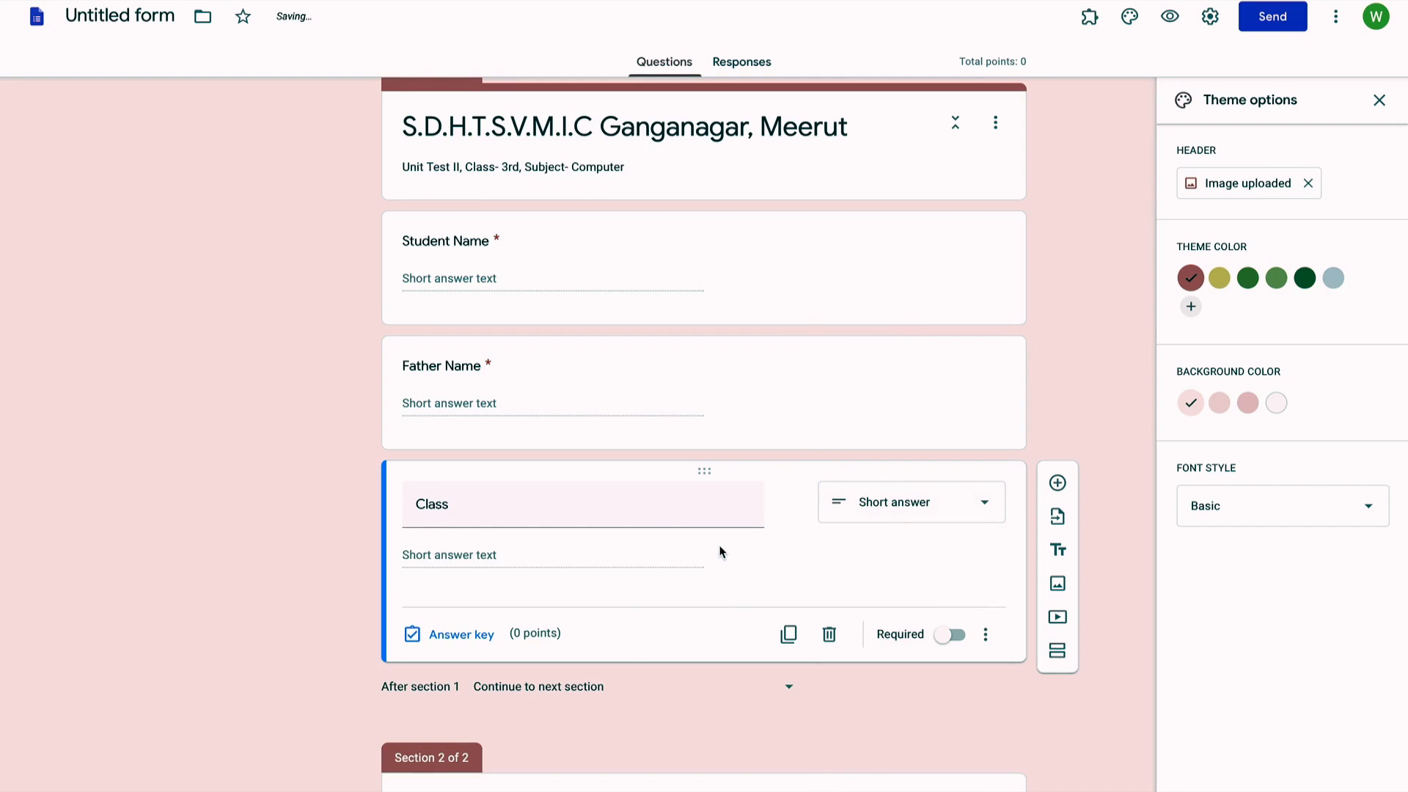
click(957, 640)
scroll(811, 693, down, 1)
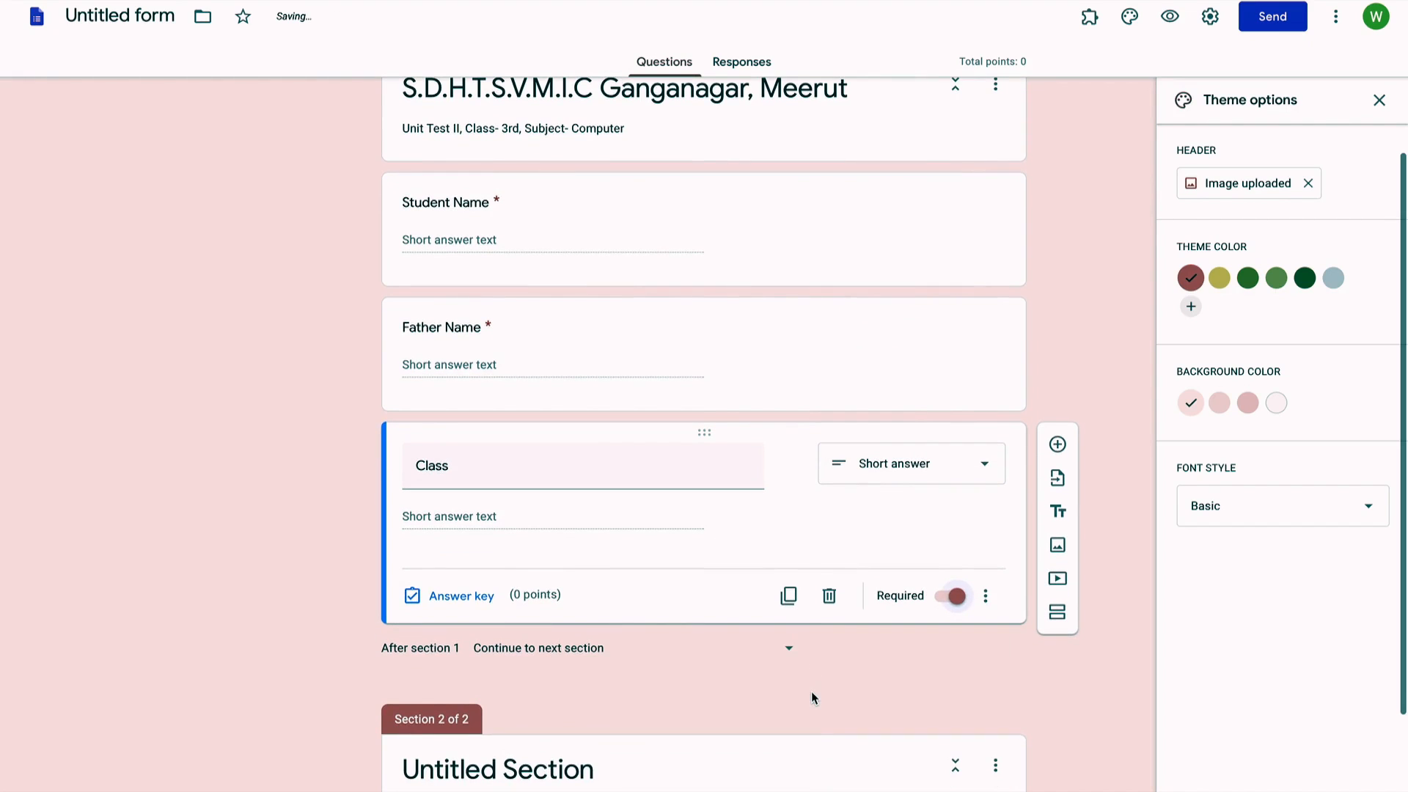
Step: Add a multiple-choice question titled 'Section' below Class, with first option A
click(1059, 444)
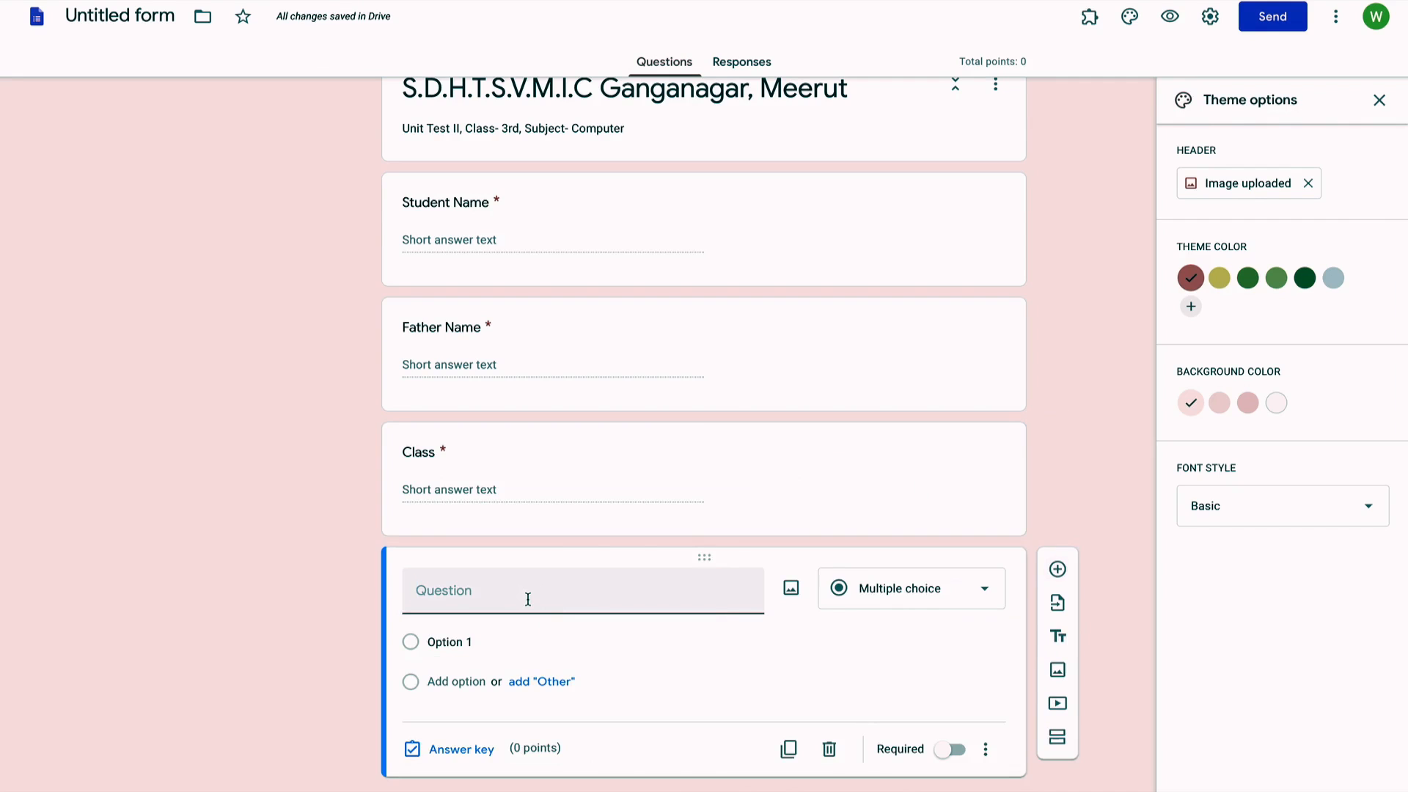
text(Section)
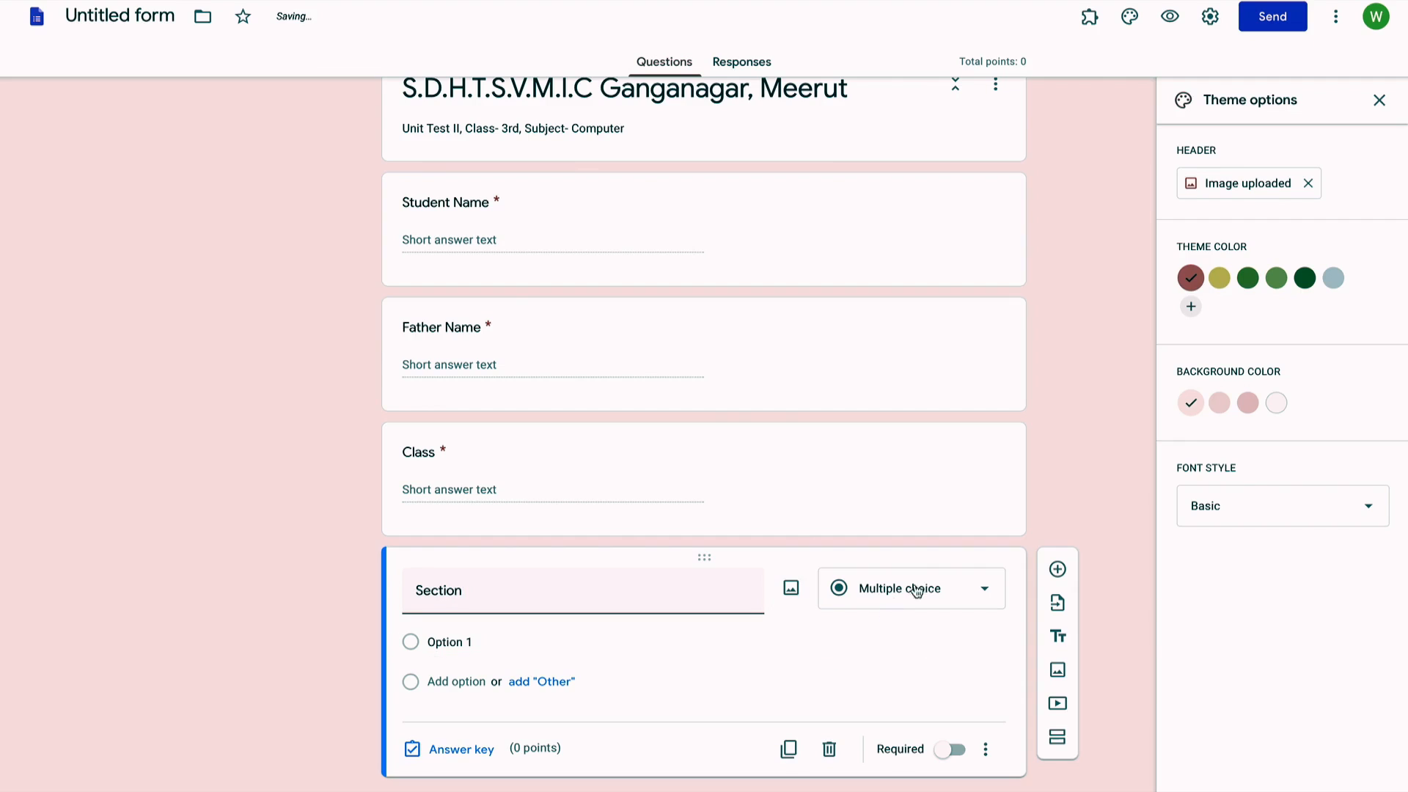
click(474, 641)
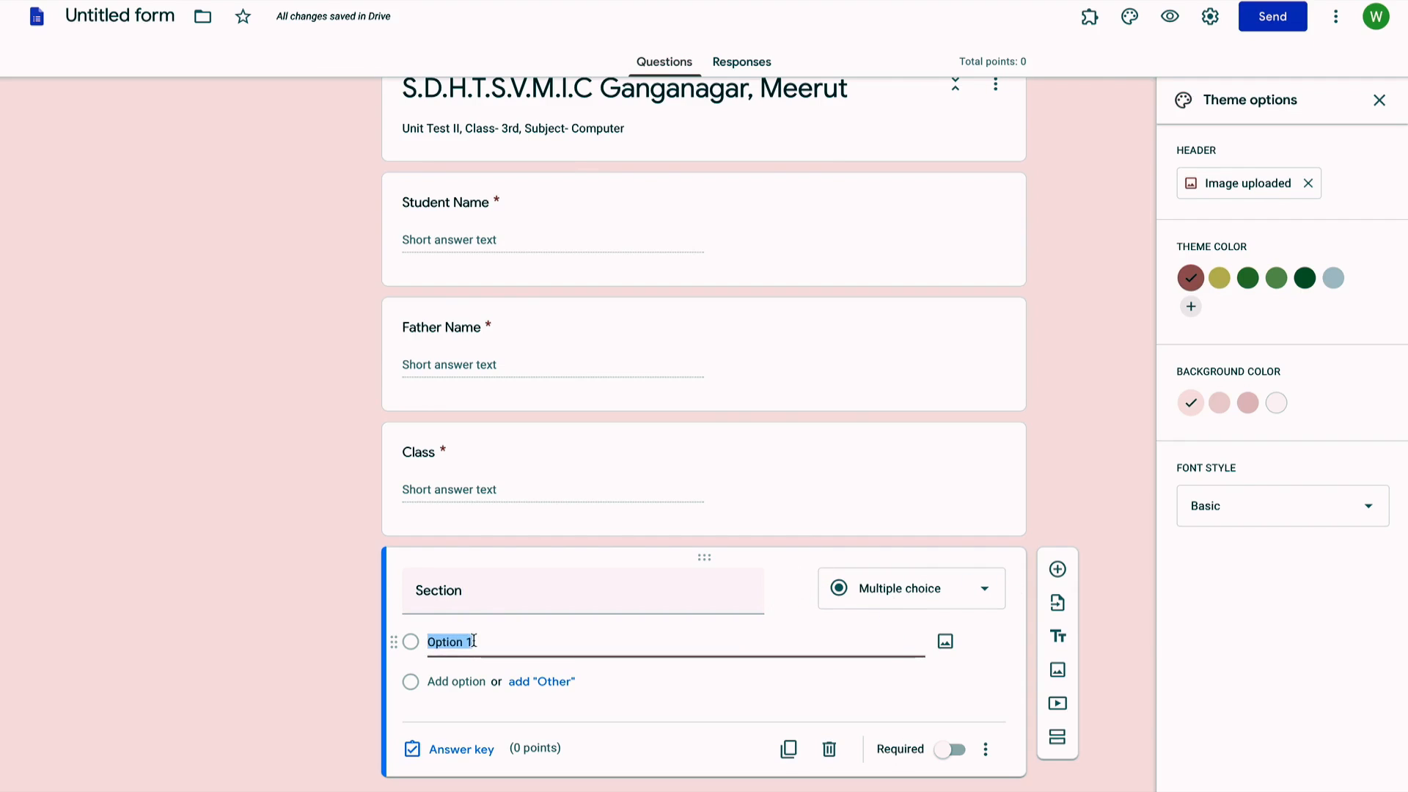
text(A)
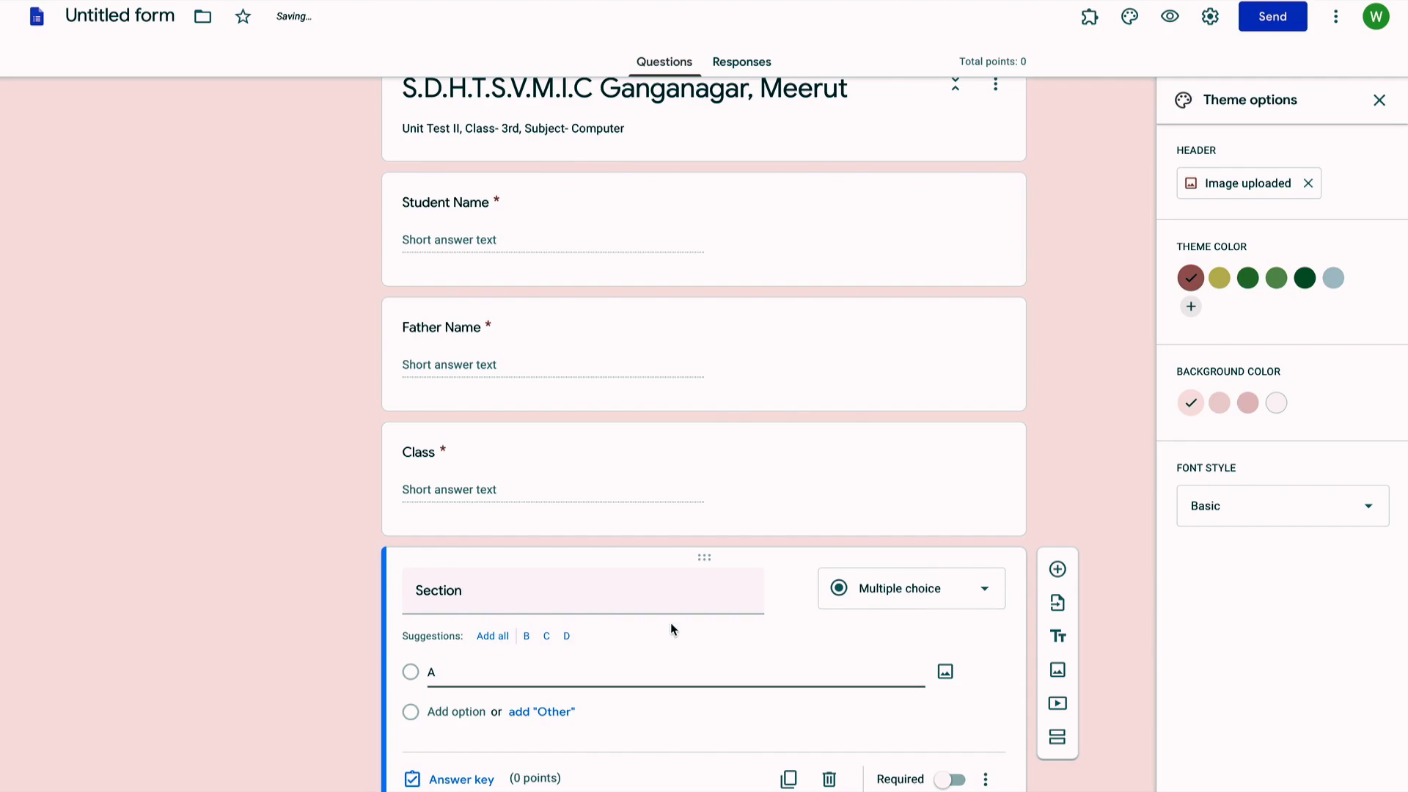
click(968, 589)
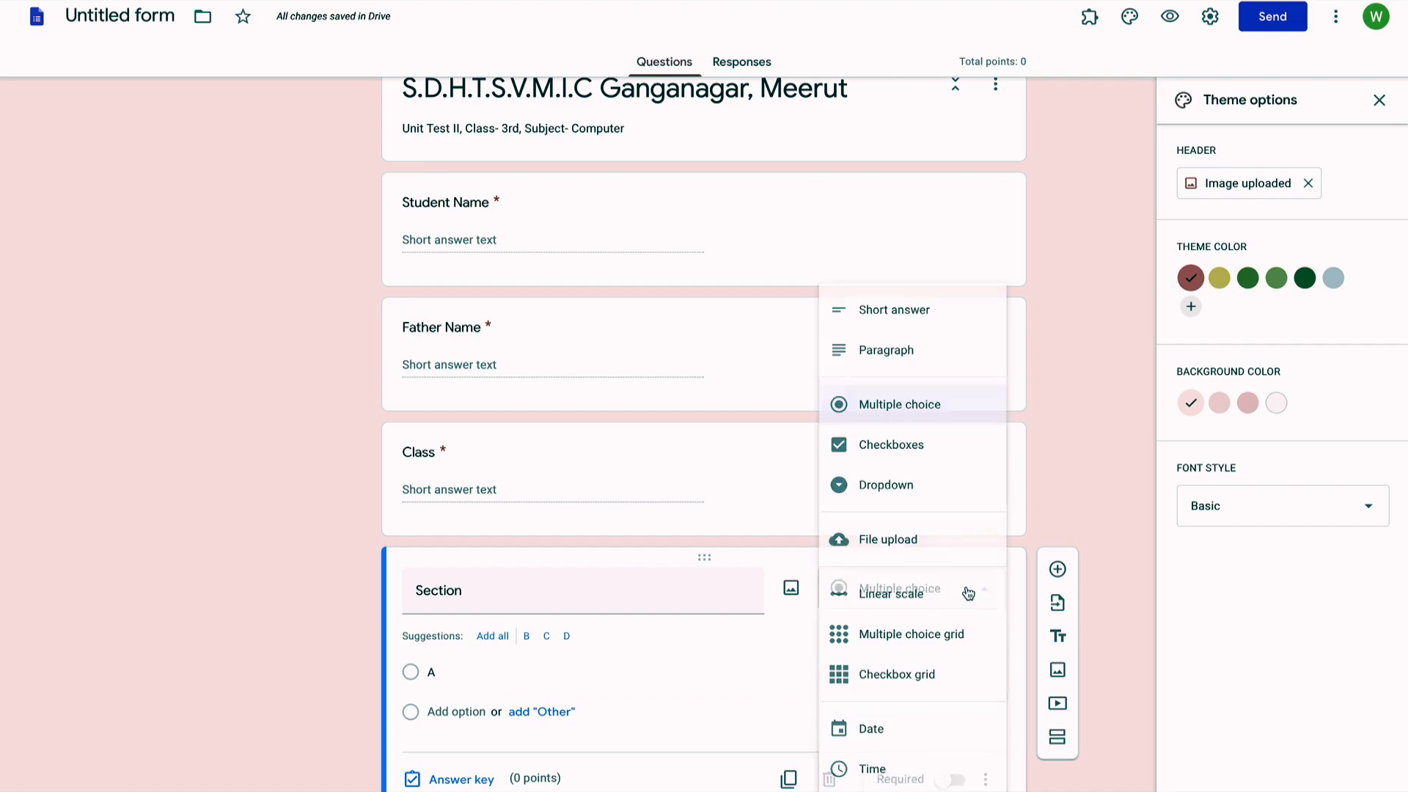
click(942, 415)
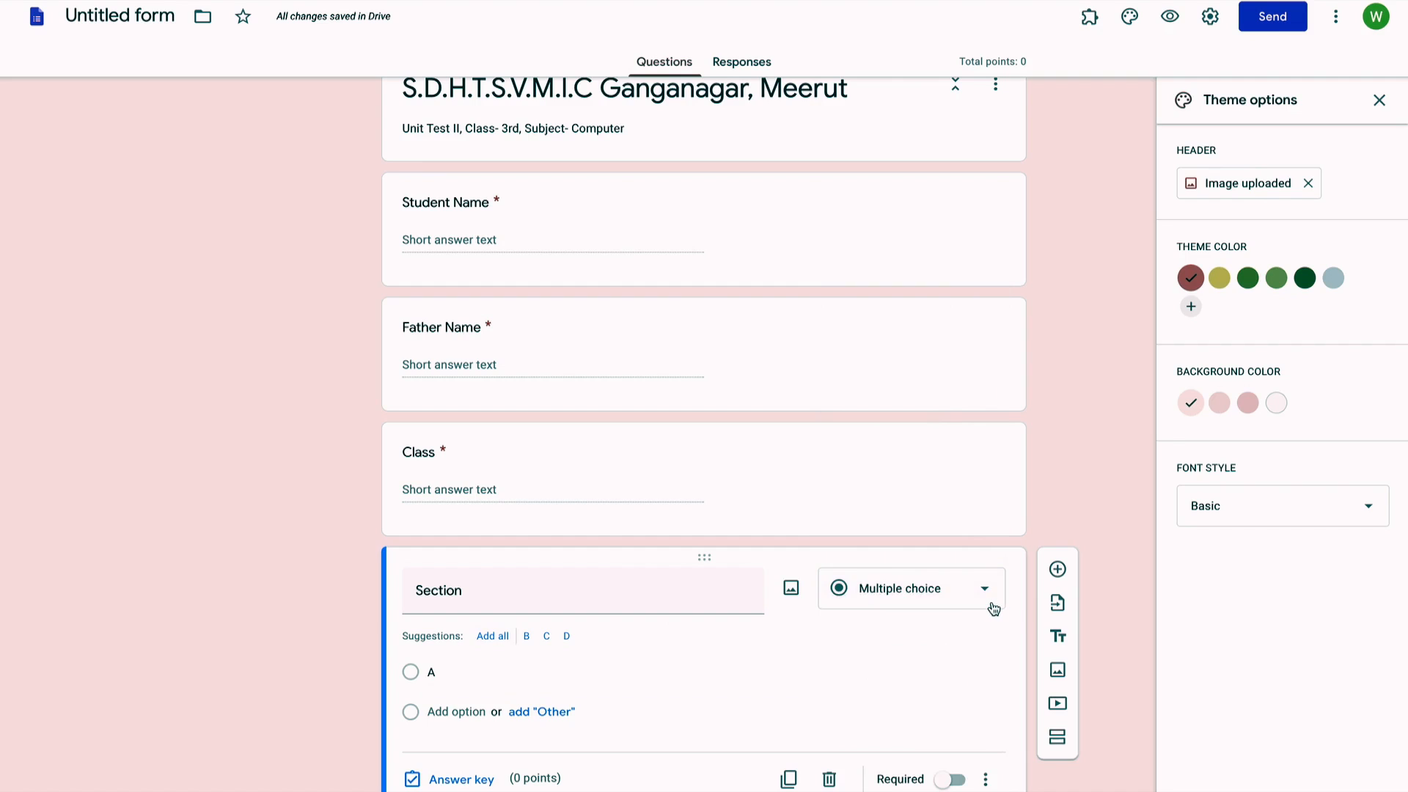
Step: Add answer options B, C and D and make the Section question required
click(446, 711)
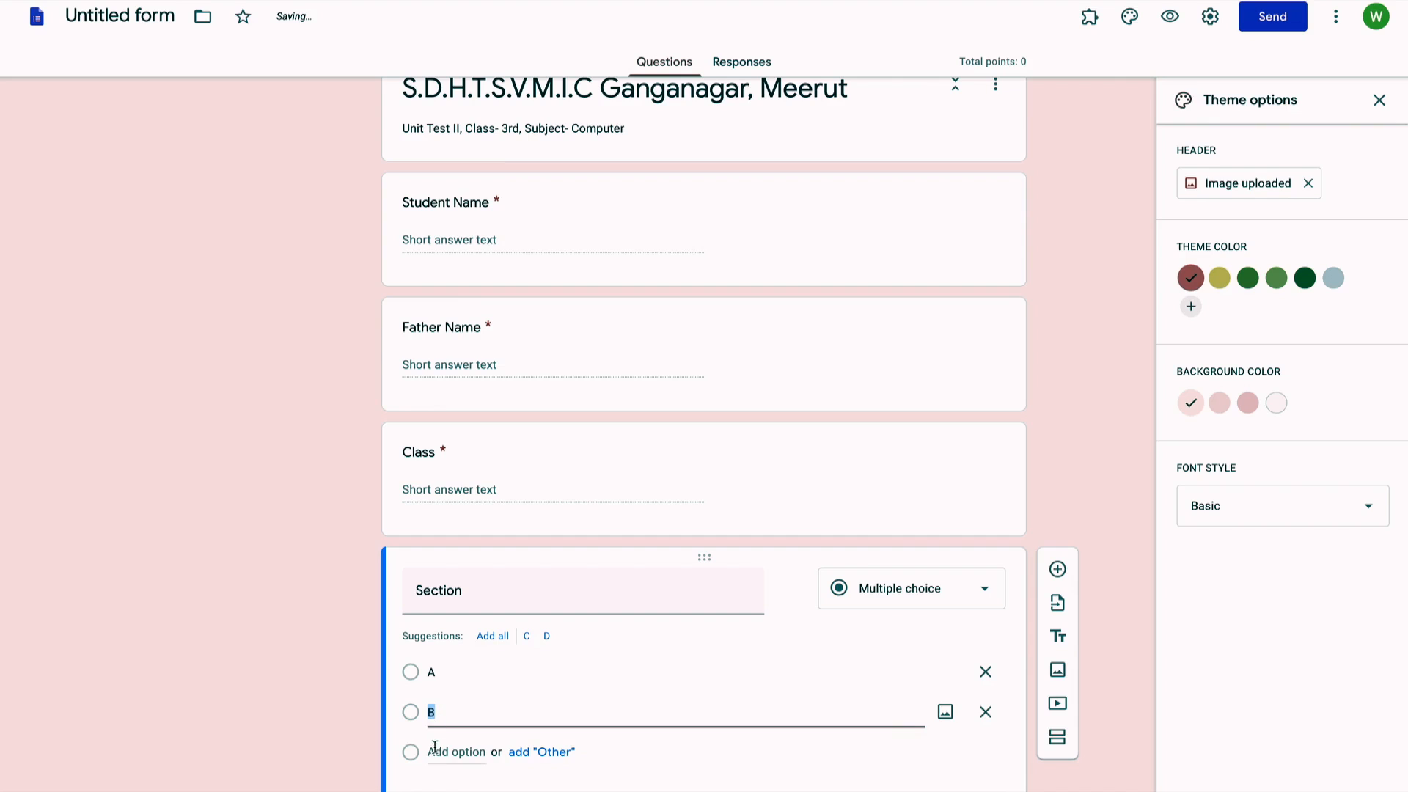
click(442, 748)
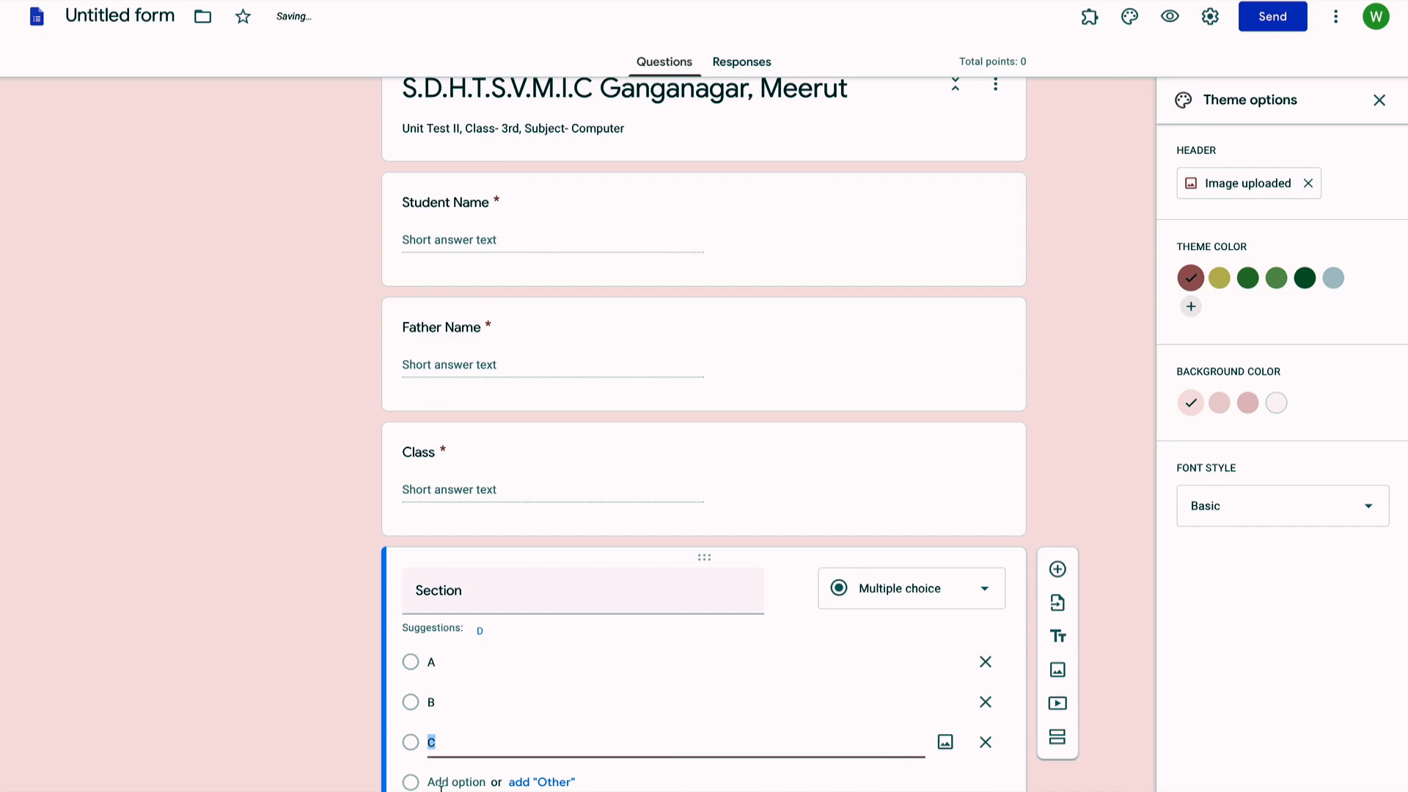
click(446, 782)
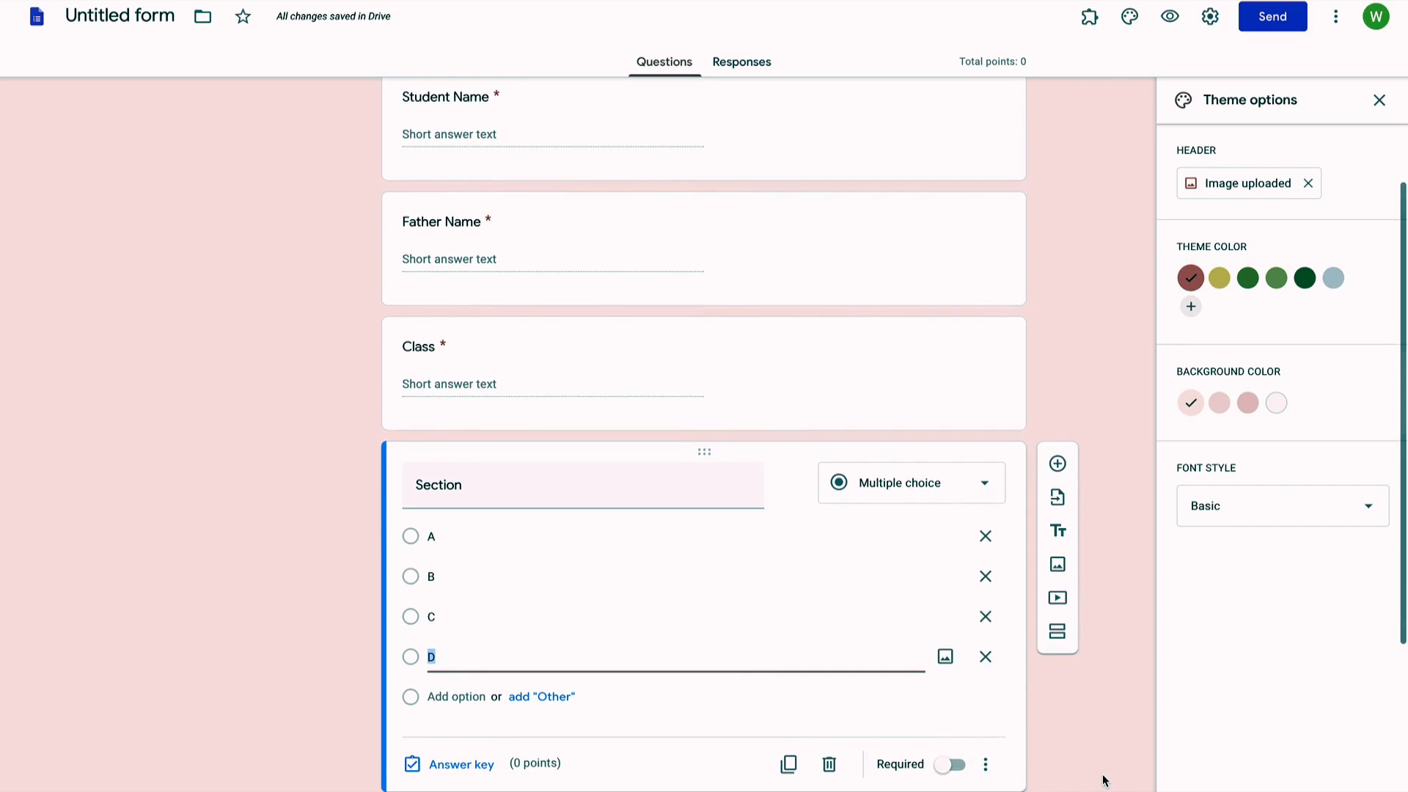
click(960, 765)
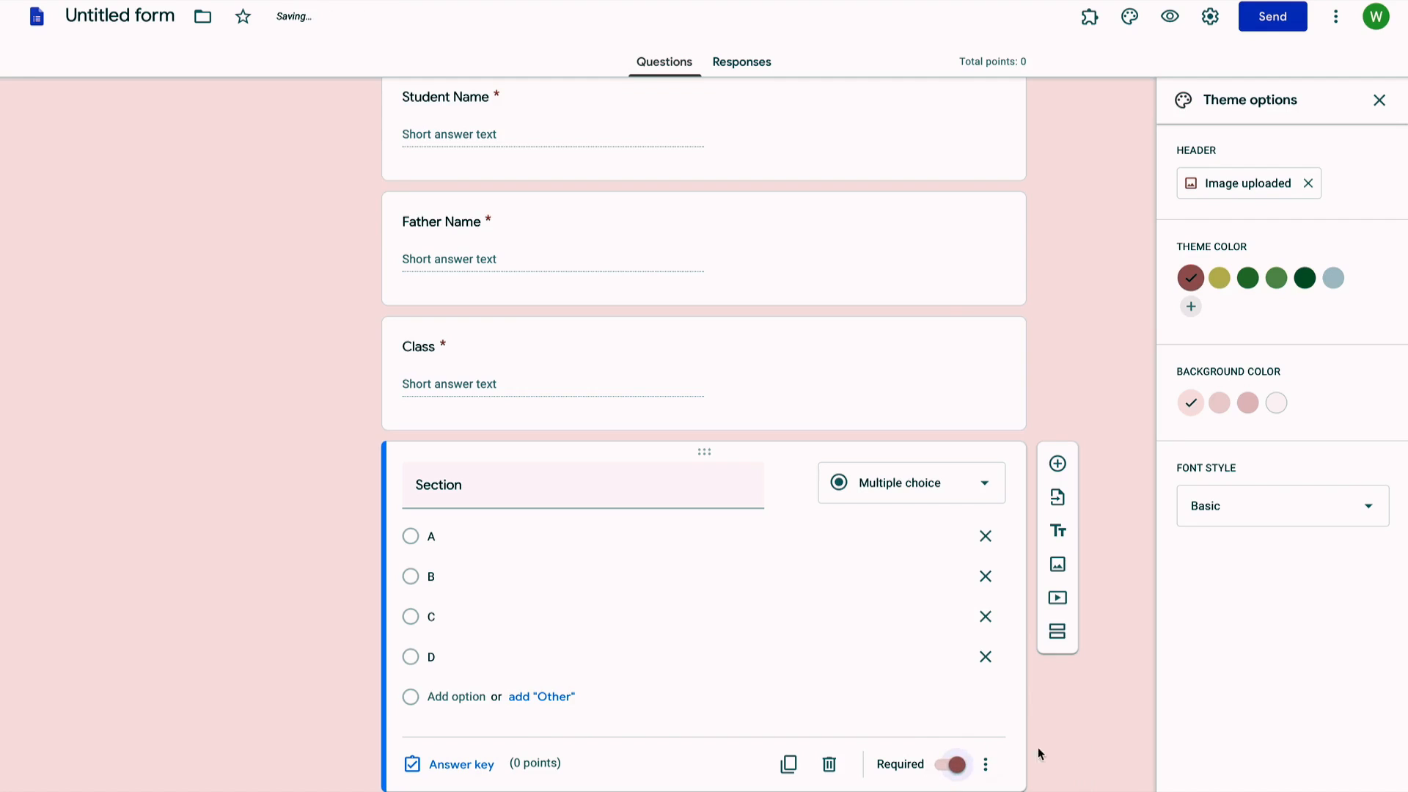
scroll(1094, 740, down, 1)
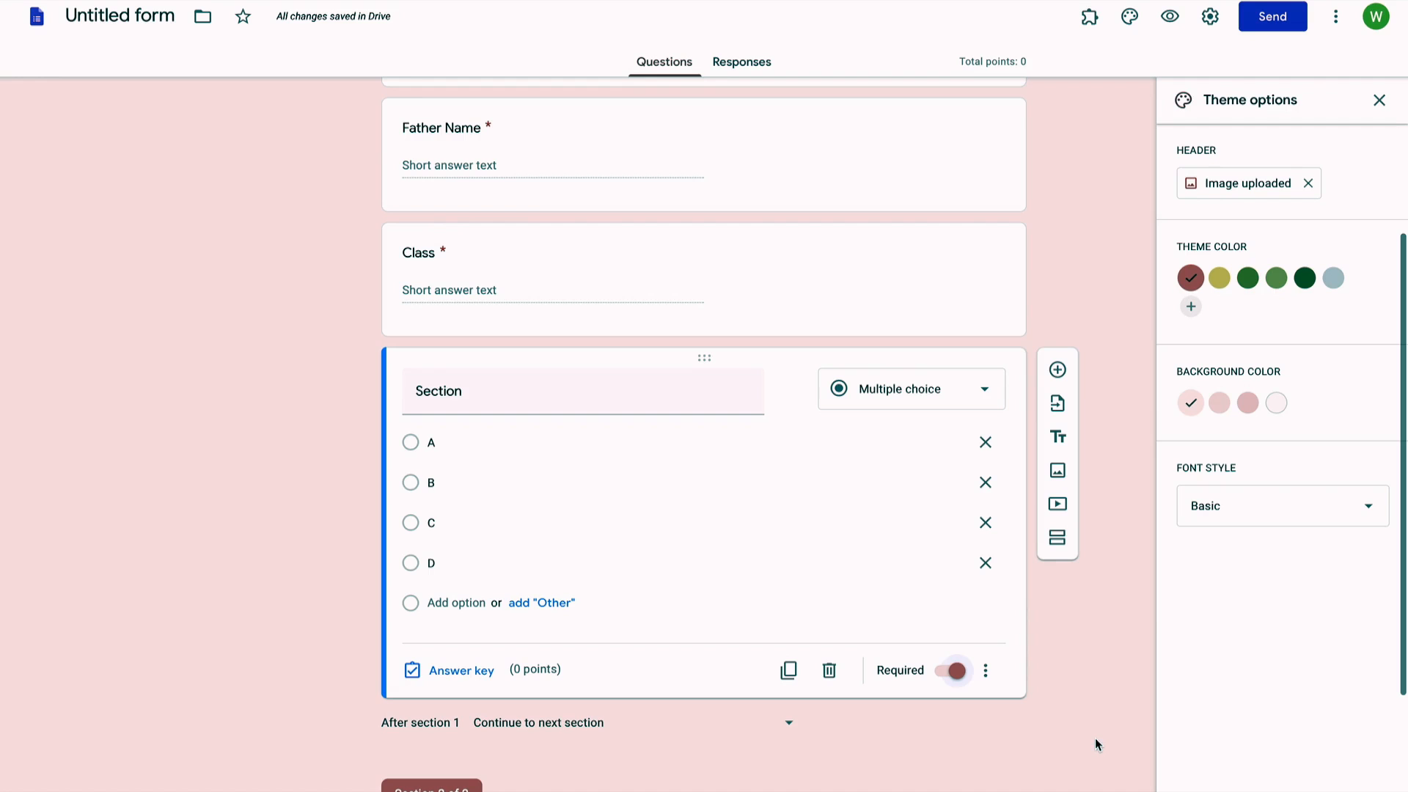
scroll(1094, 738, down, 3)
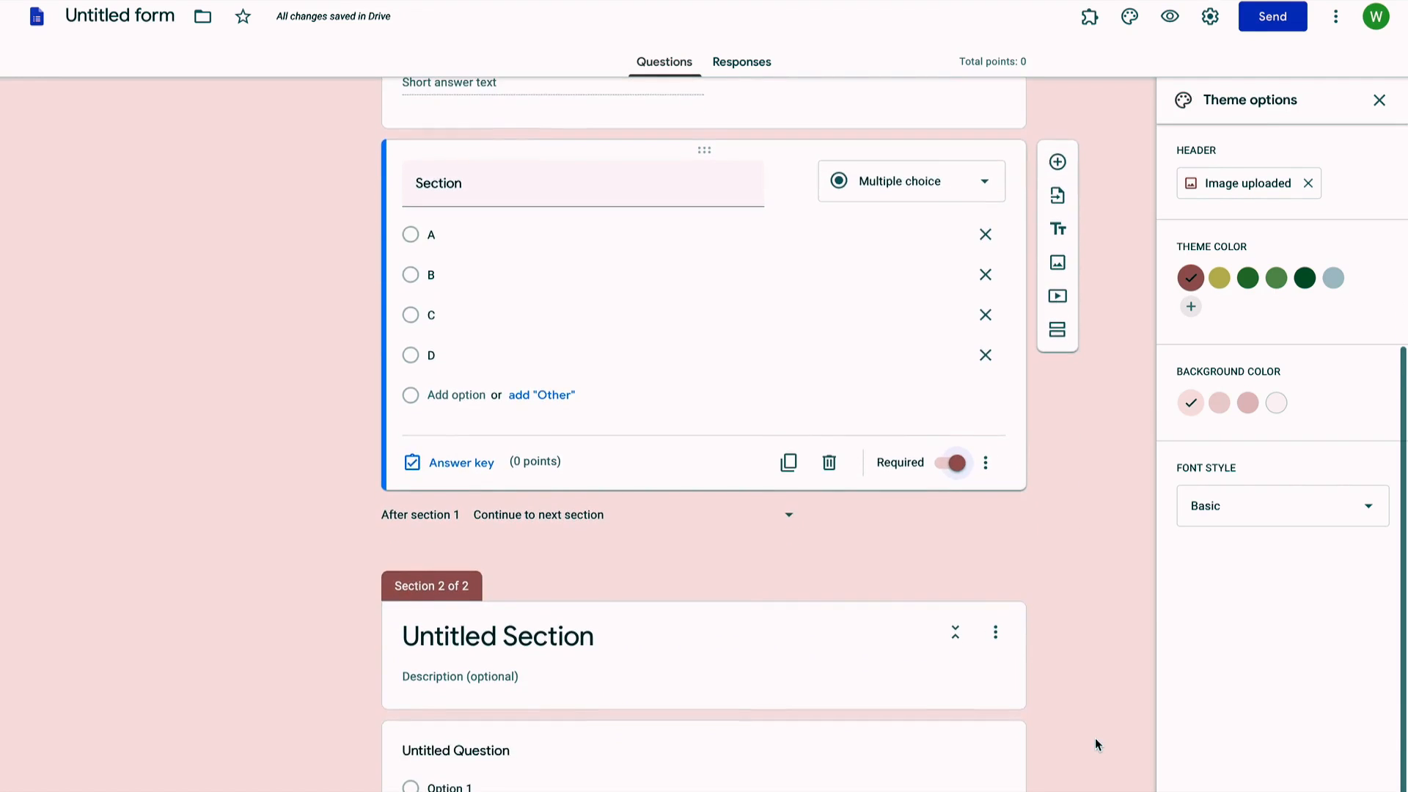
scroll(1095, 745, down, 1)
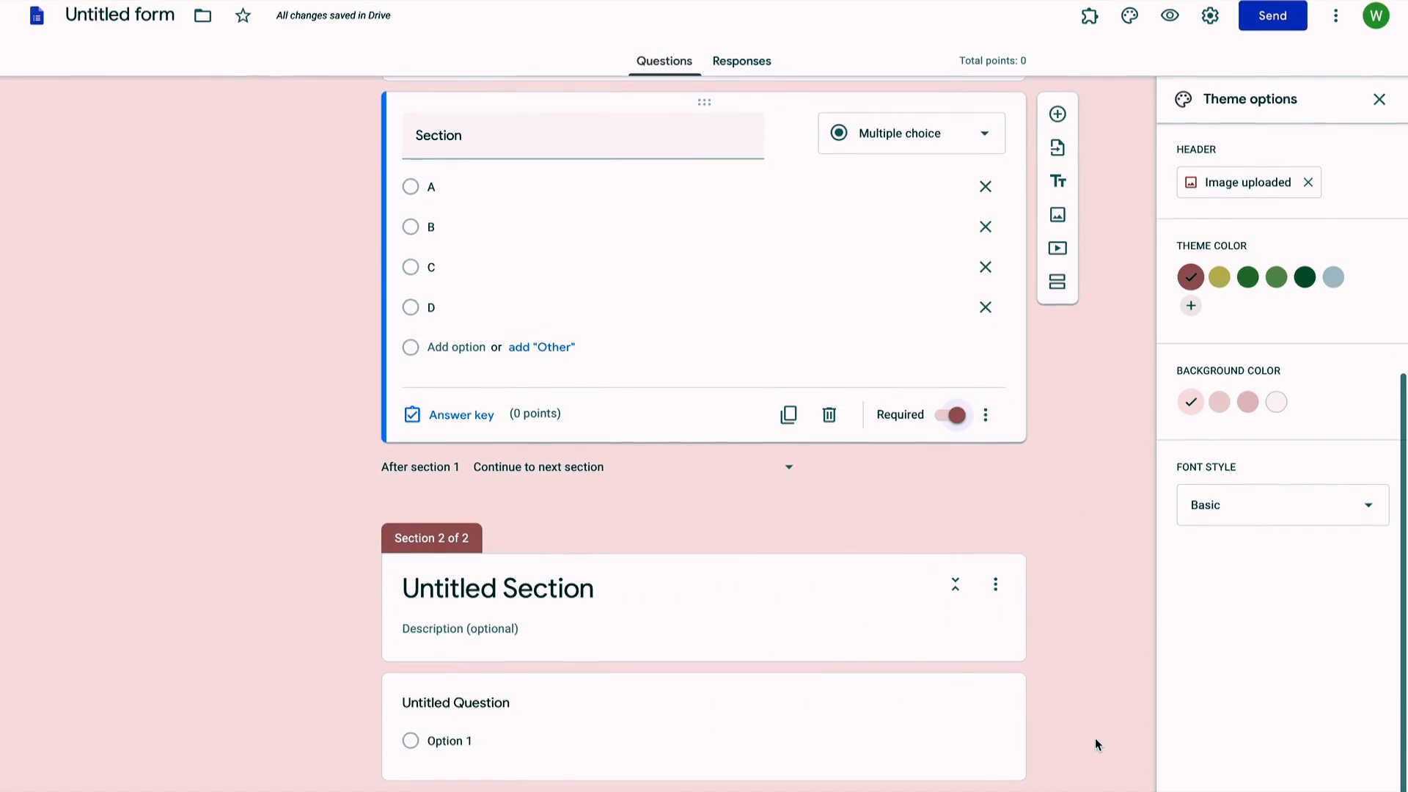
Step: Title the second section 'Questions' with description 'Unit Test II Class 3rd, Subject - Computer'
click(542, 585)
text(Q)
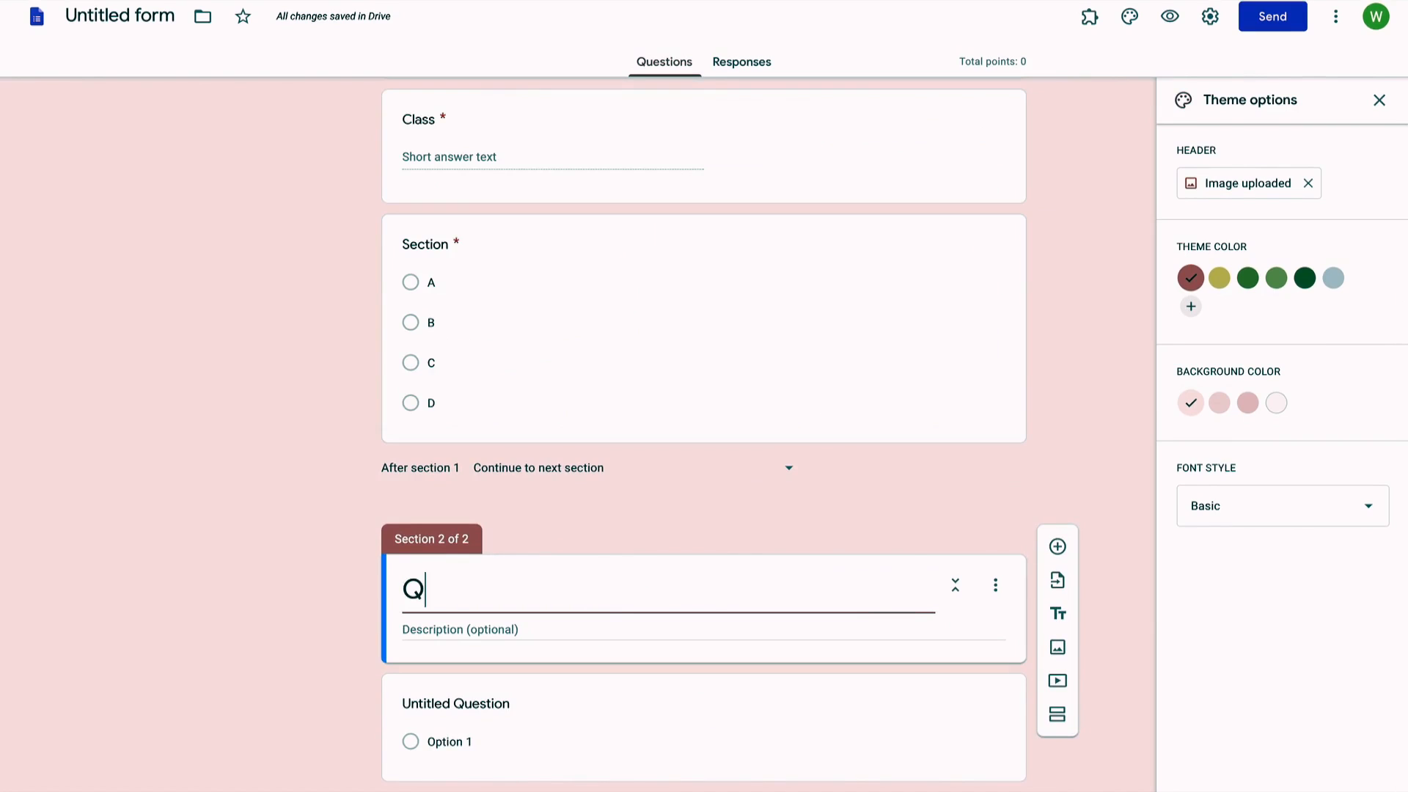
text(uestio)
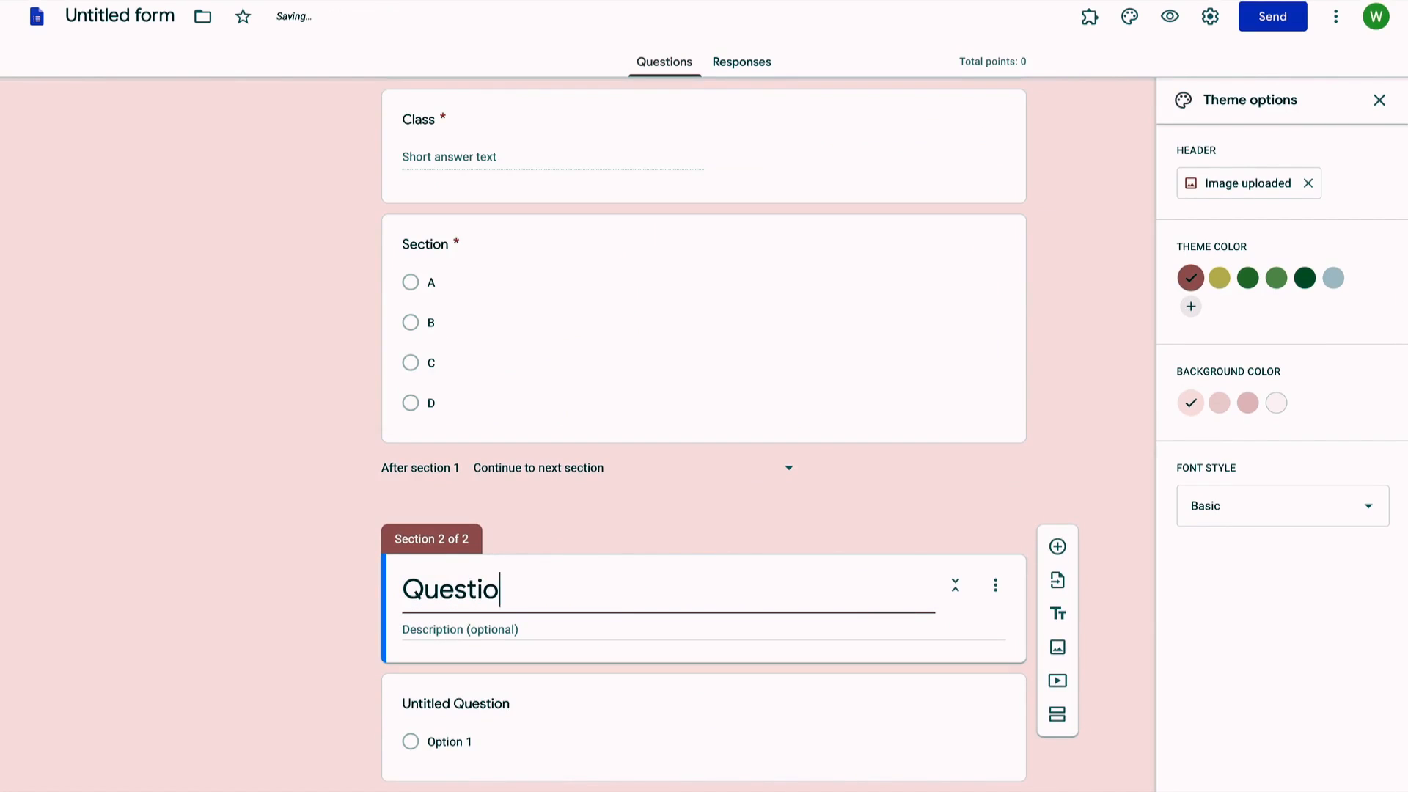
text(ns)
click(548, 628)
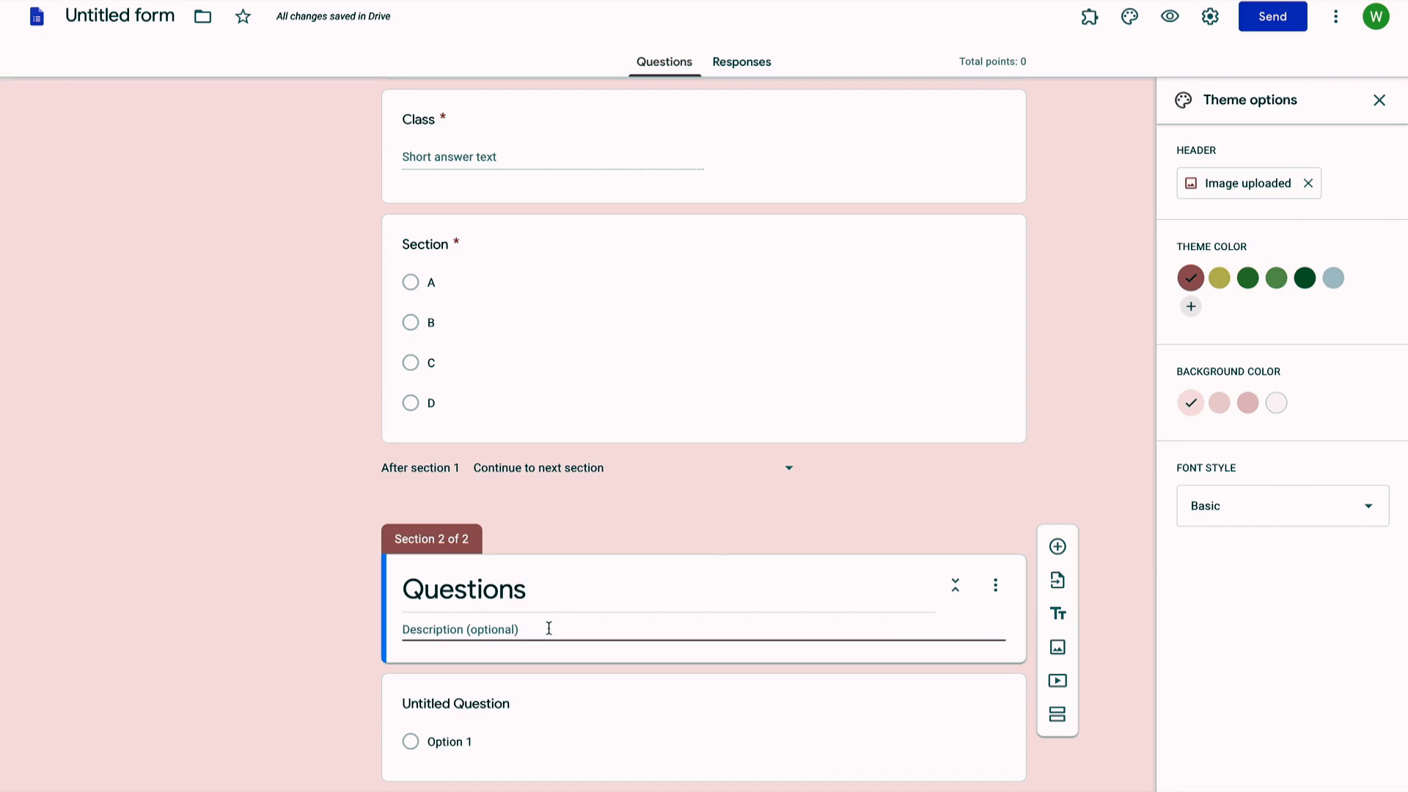
text(Unit Test)
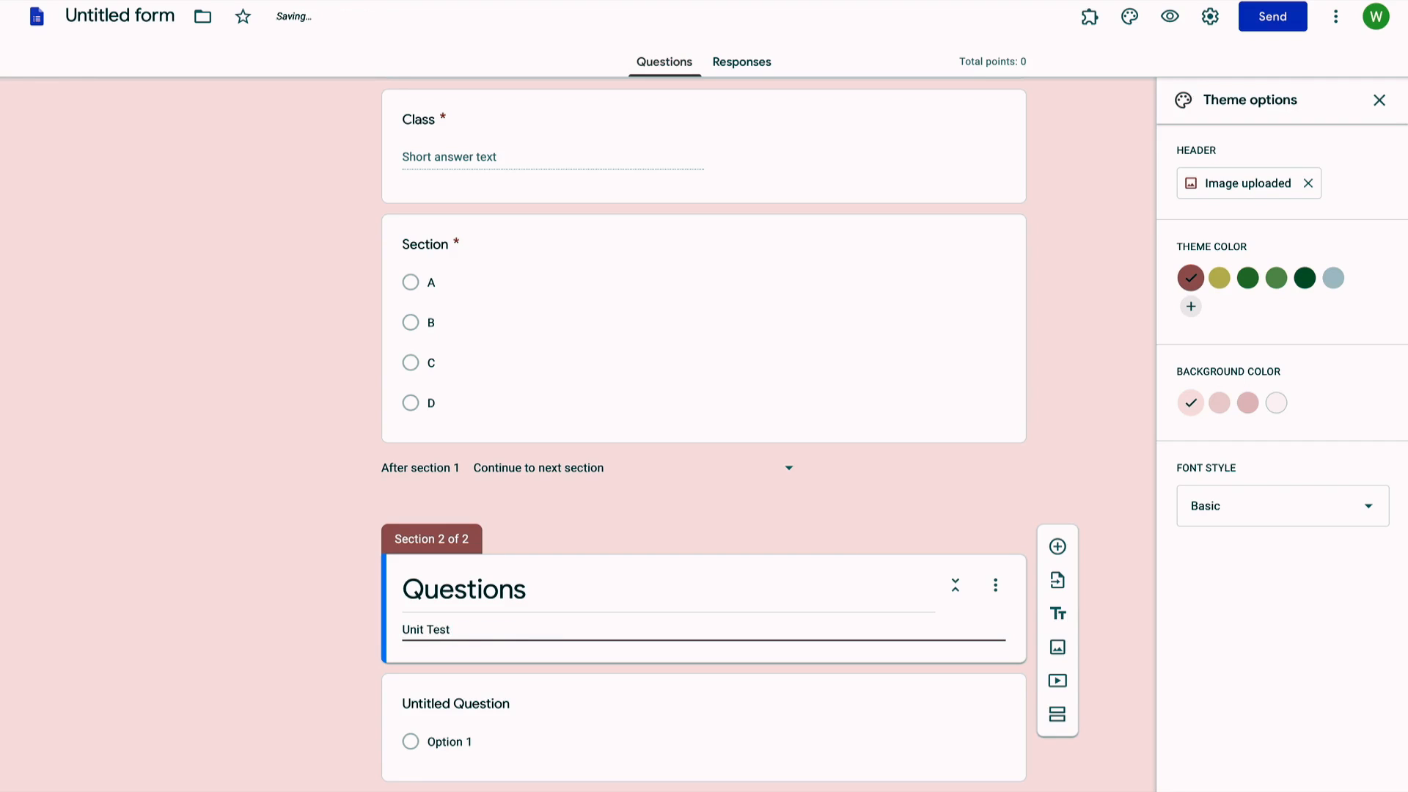
text( I)
key(BackSpace)
text(II Class 3rd, Subject - Compu)
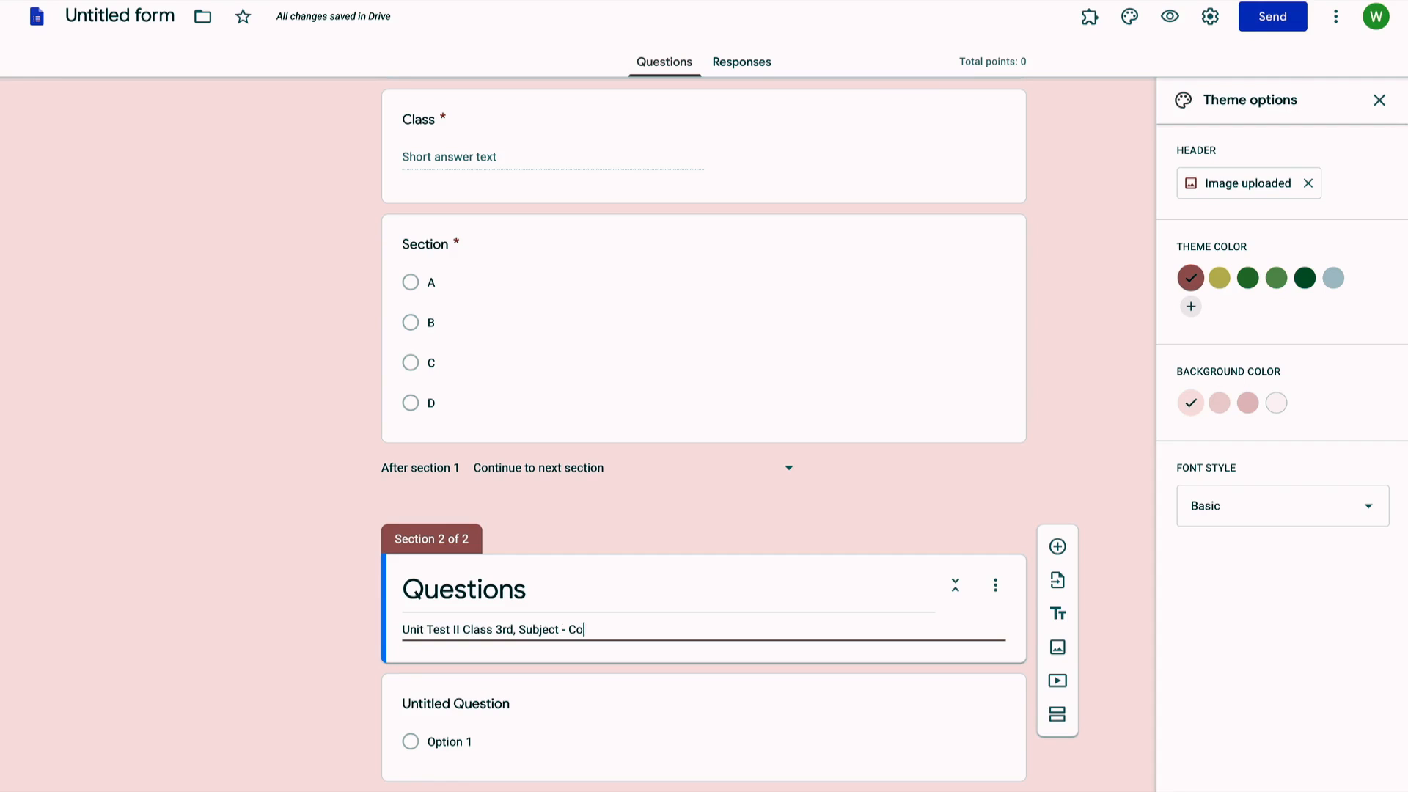
text(ter)
click(505, 707)
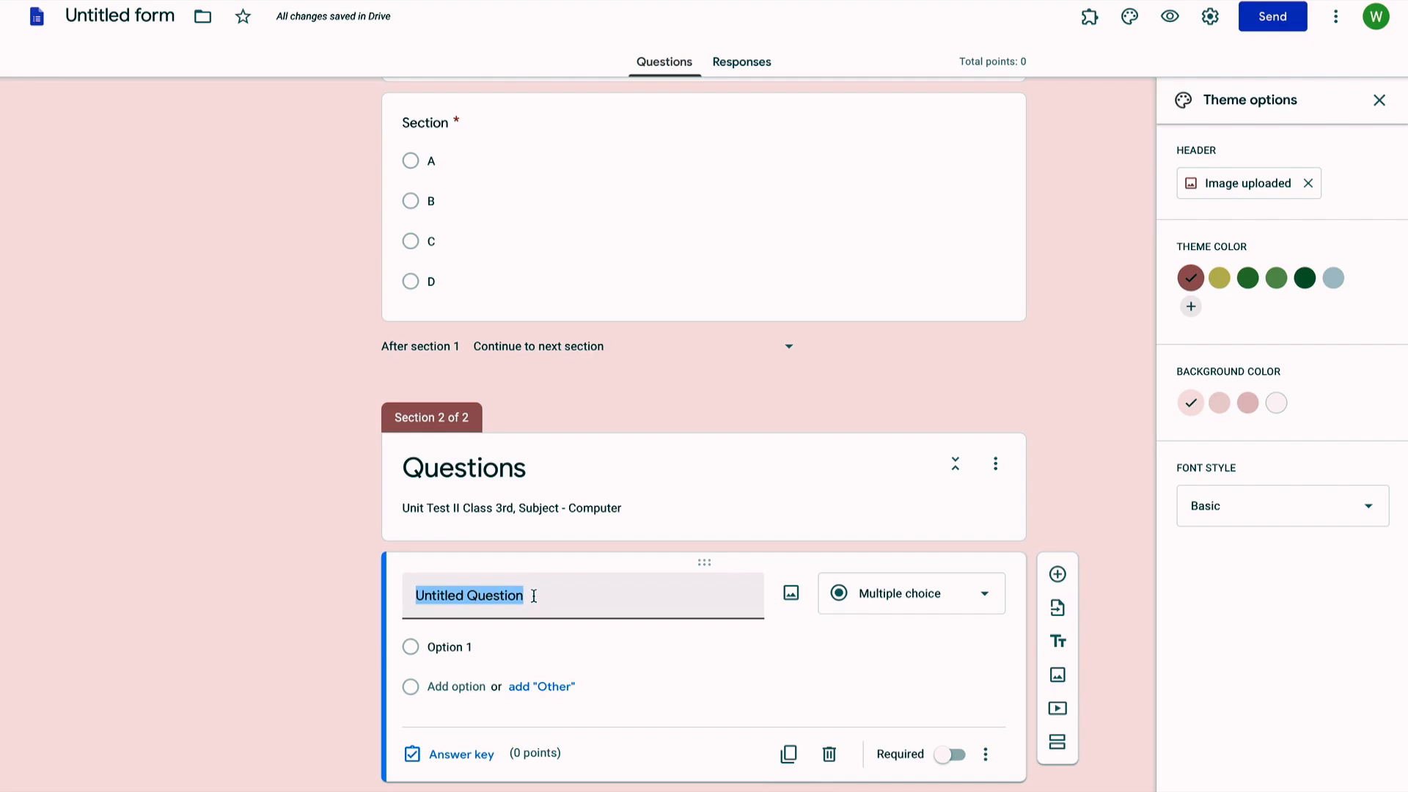
Step: Write the question 'What is the Computer?' with choices Living Thing and Non-Living Thing
text(What )
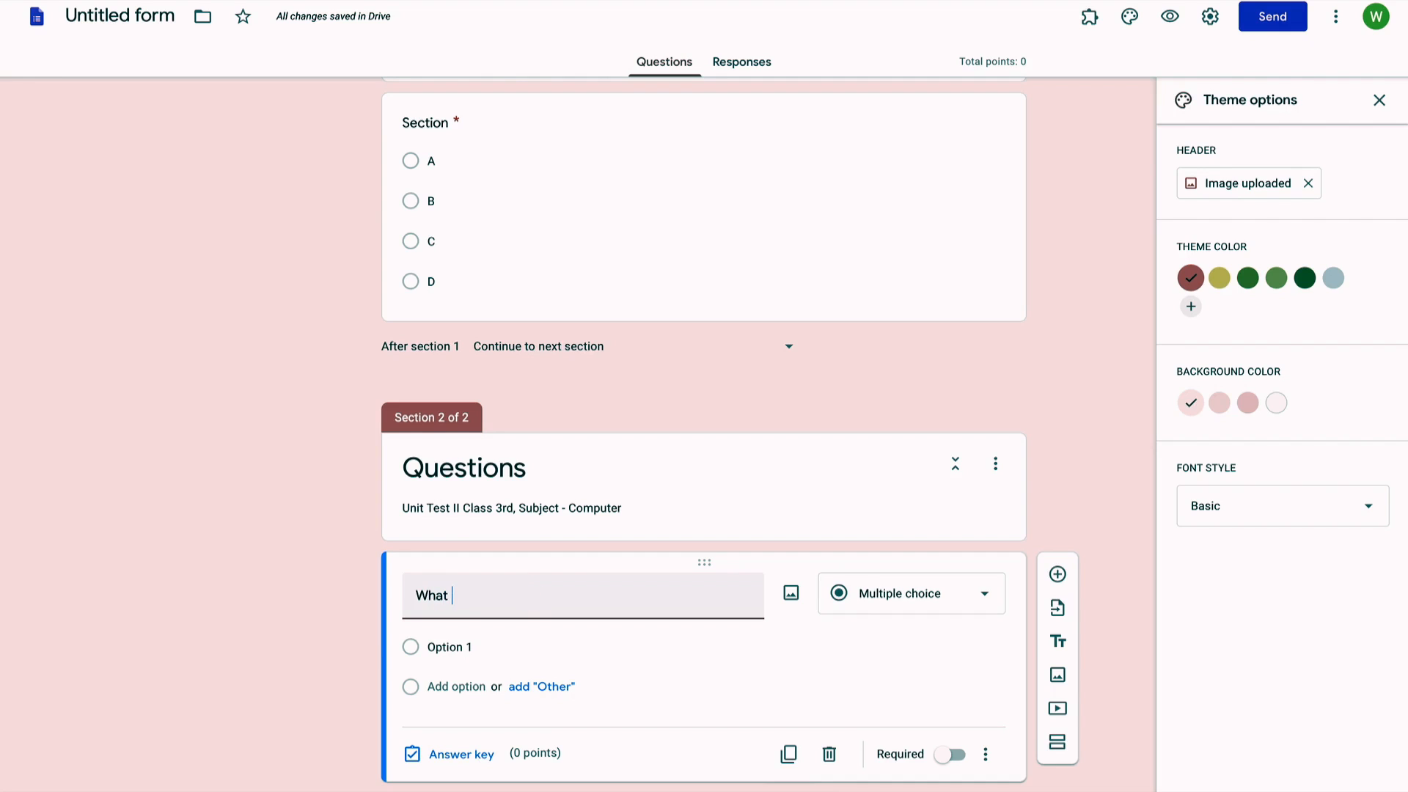
text(is the Computer)
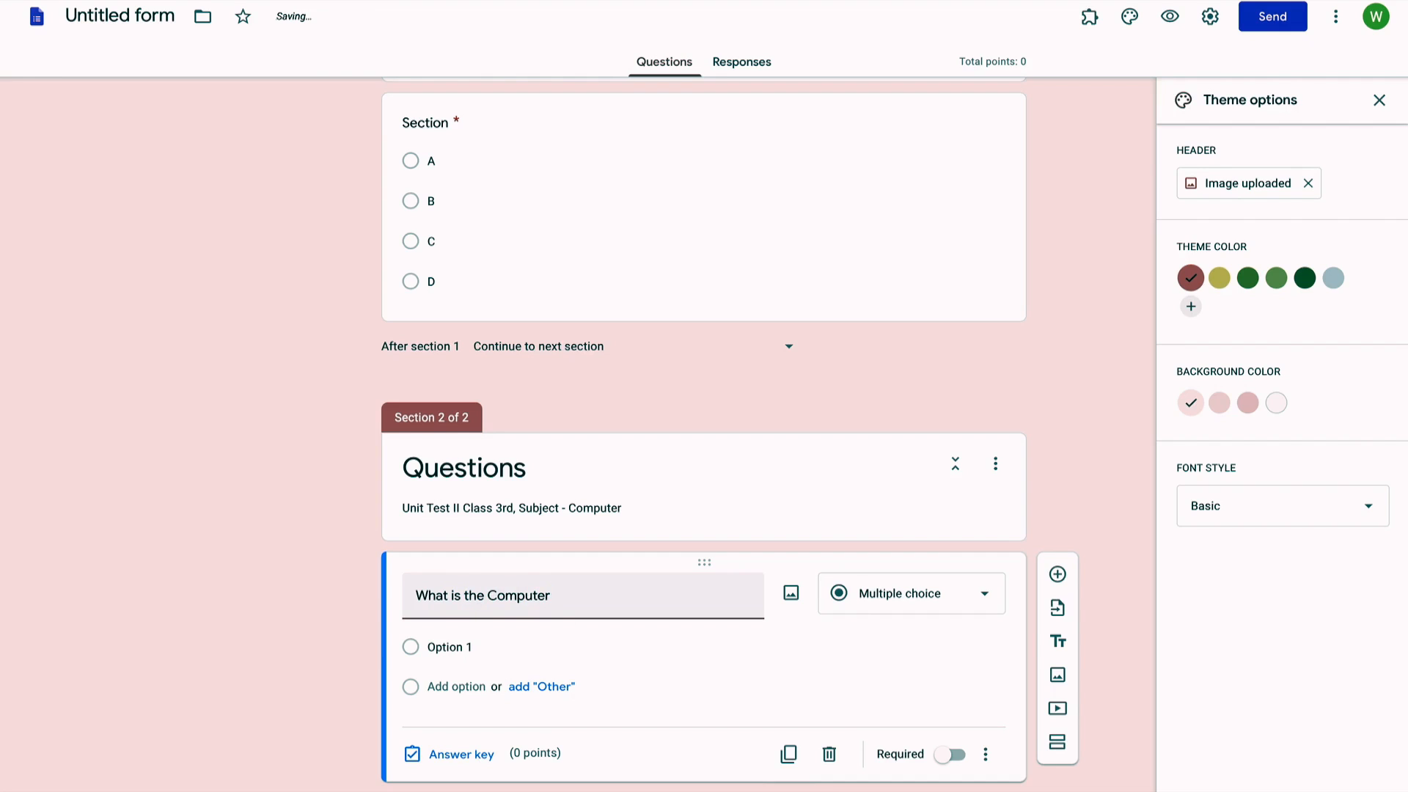
text(?)
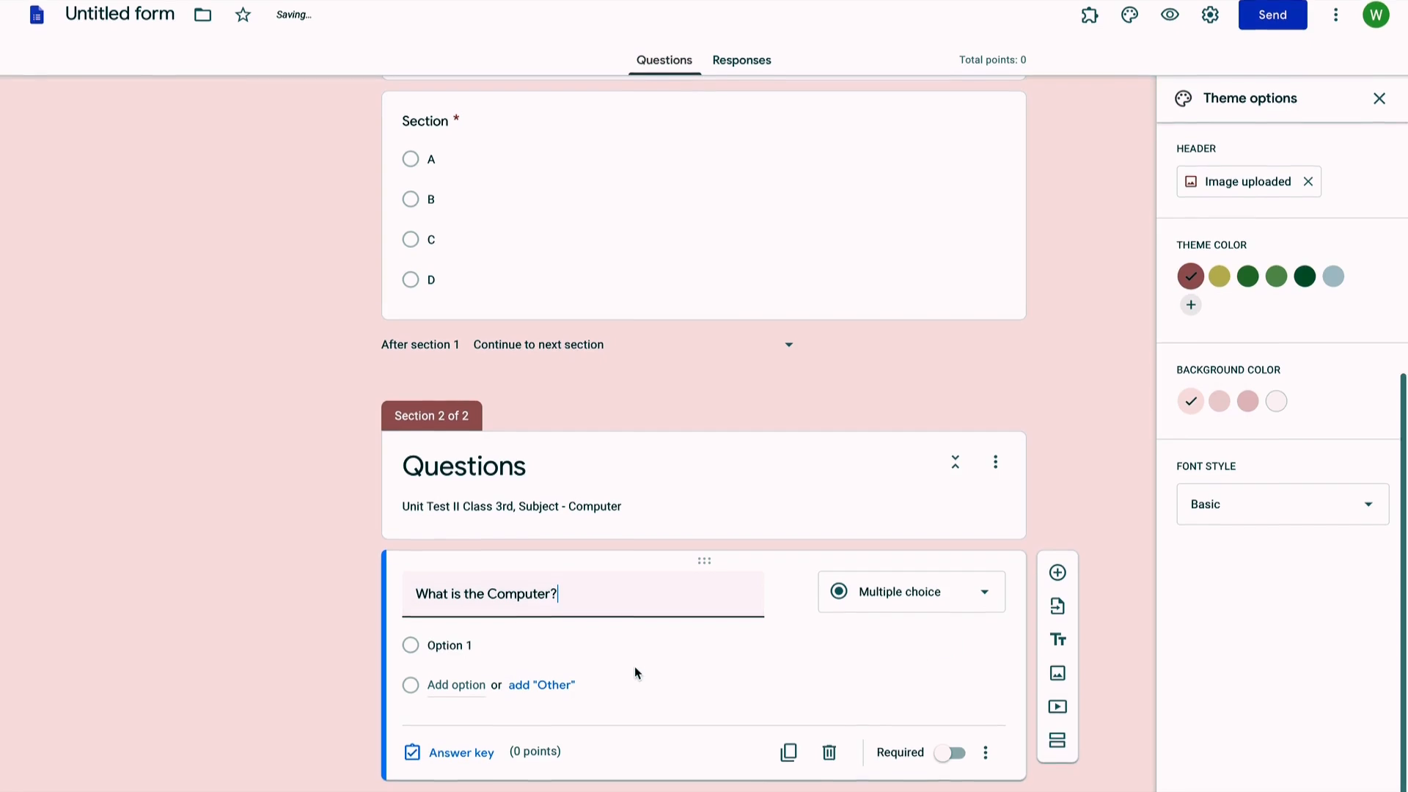
click(482, 643)
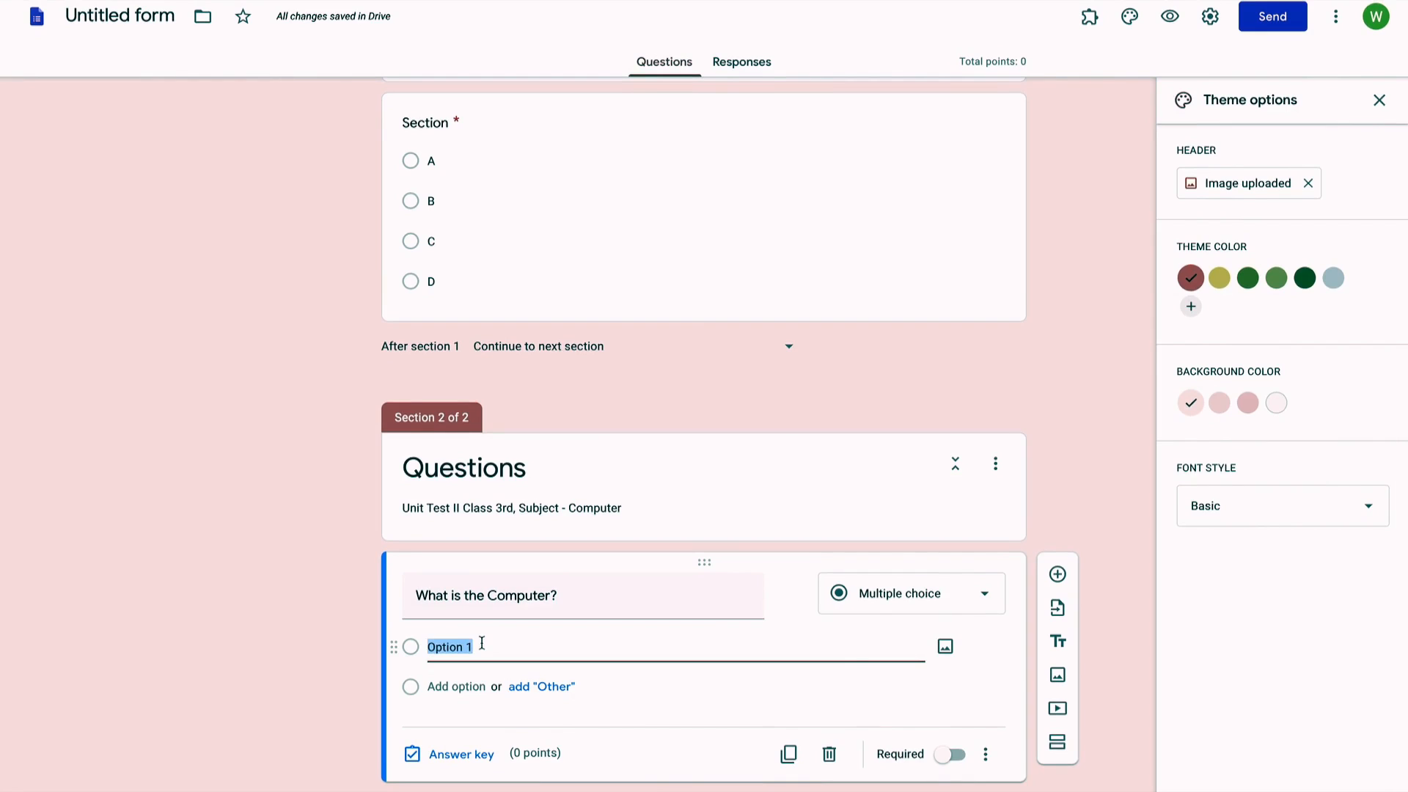
text(Lii)
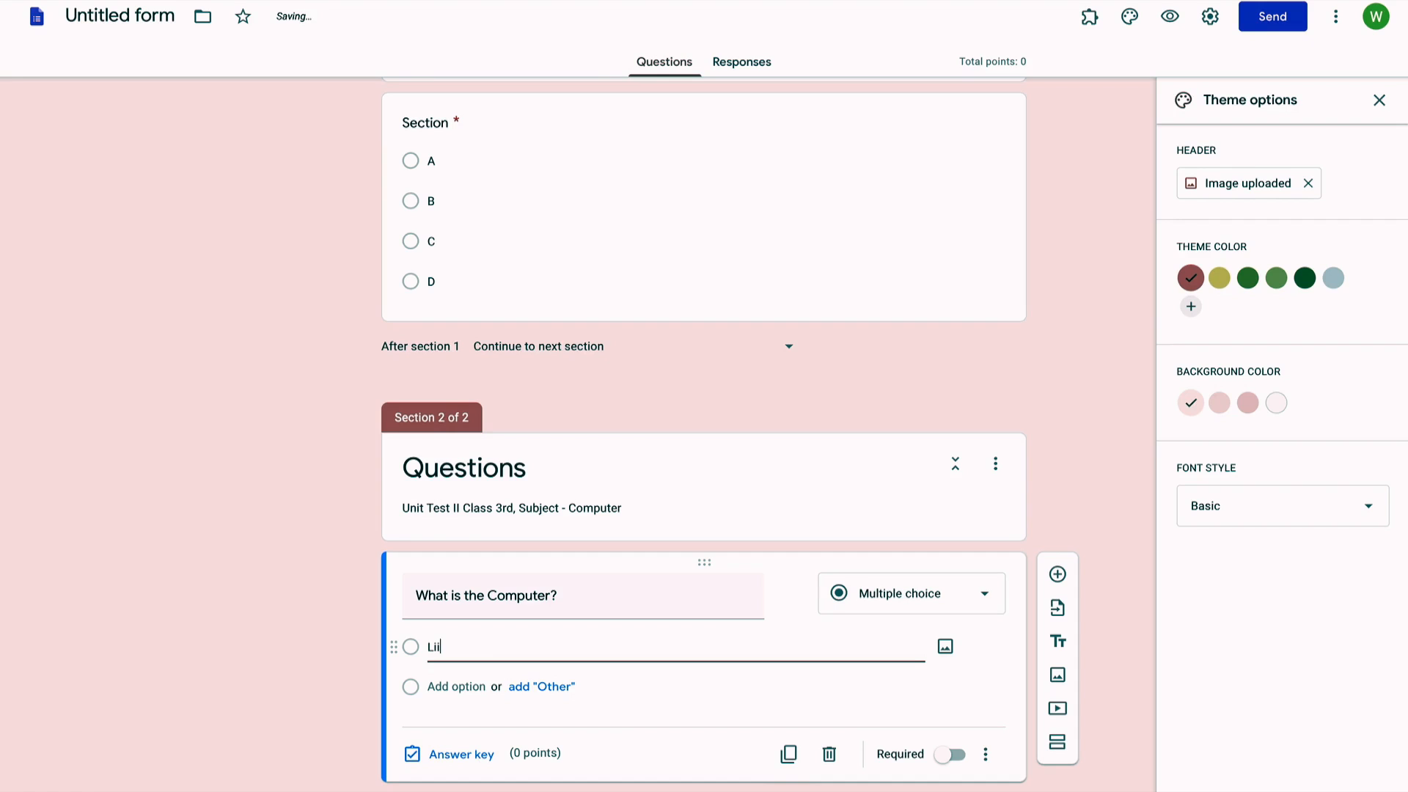
text(ing Thing)
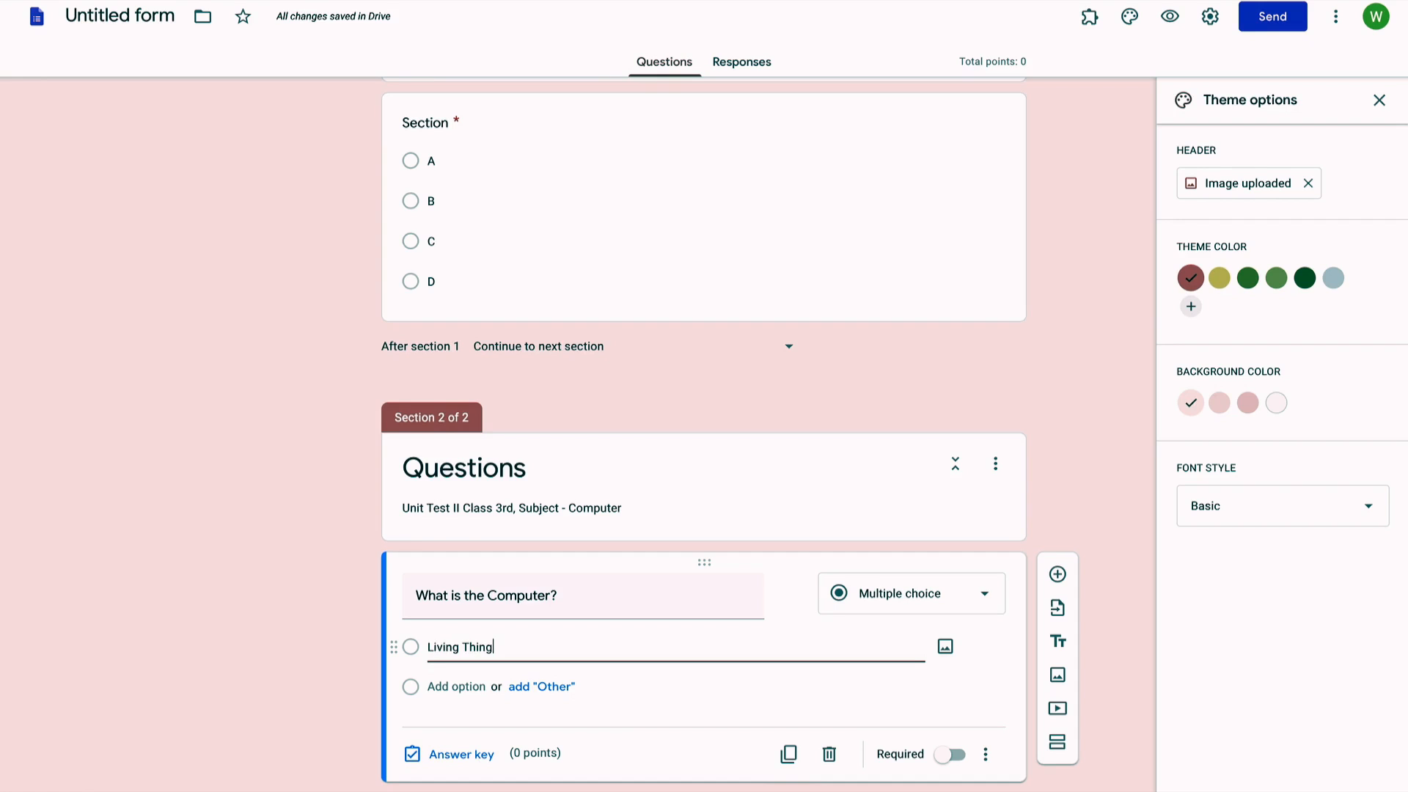
click(444, 684)
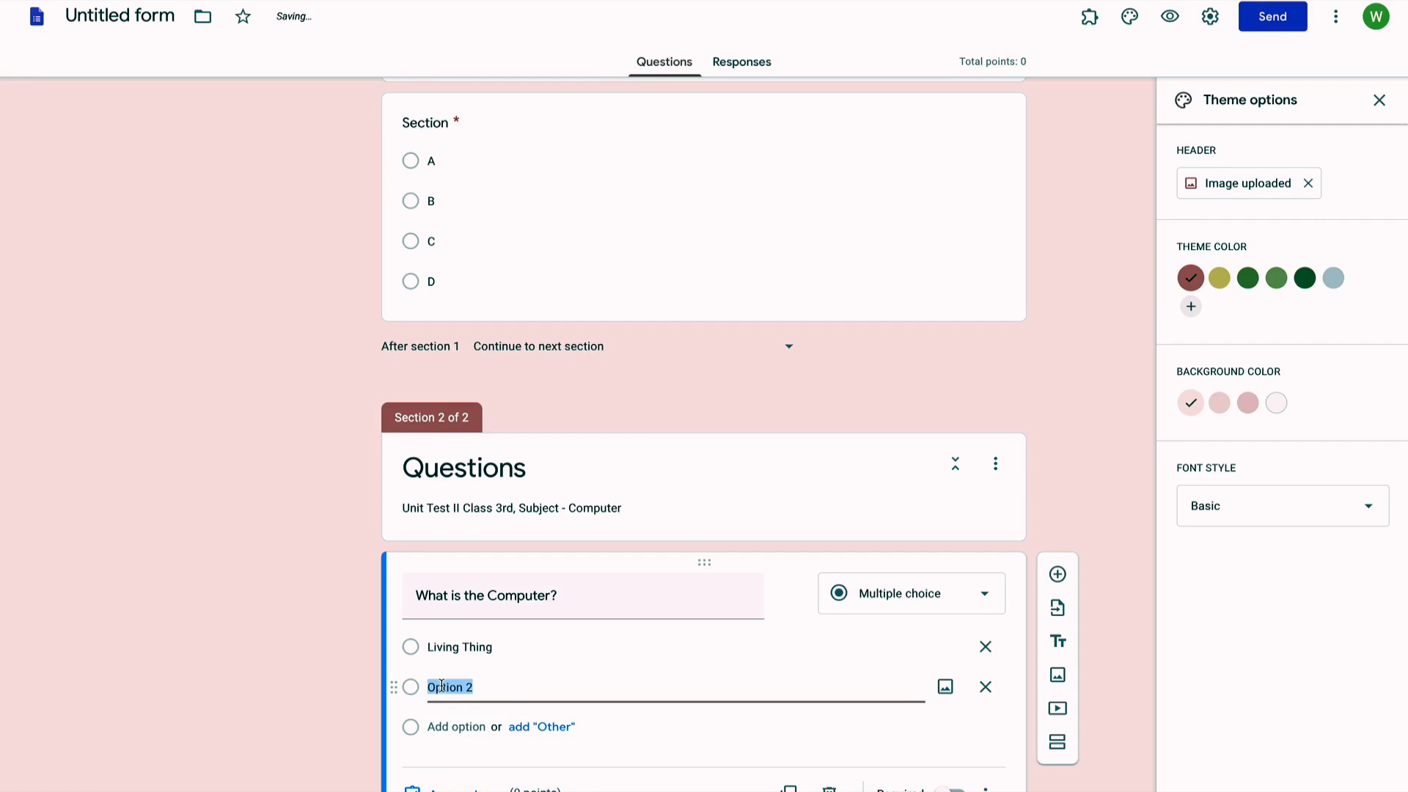
text(None)
key(BackSpace)
text(-Living Thing)
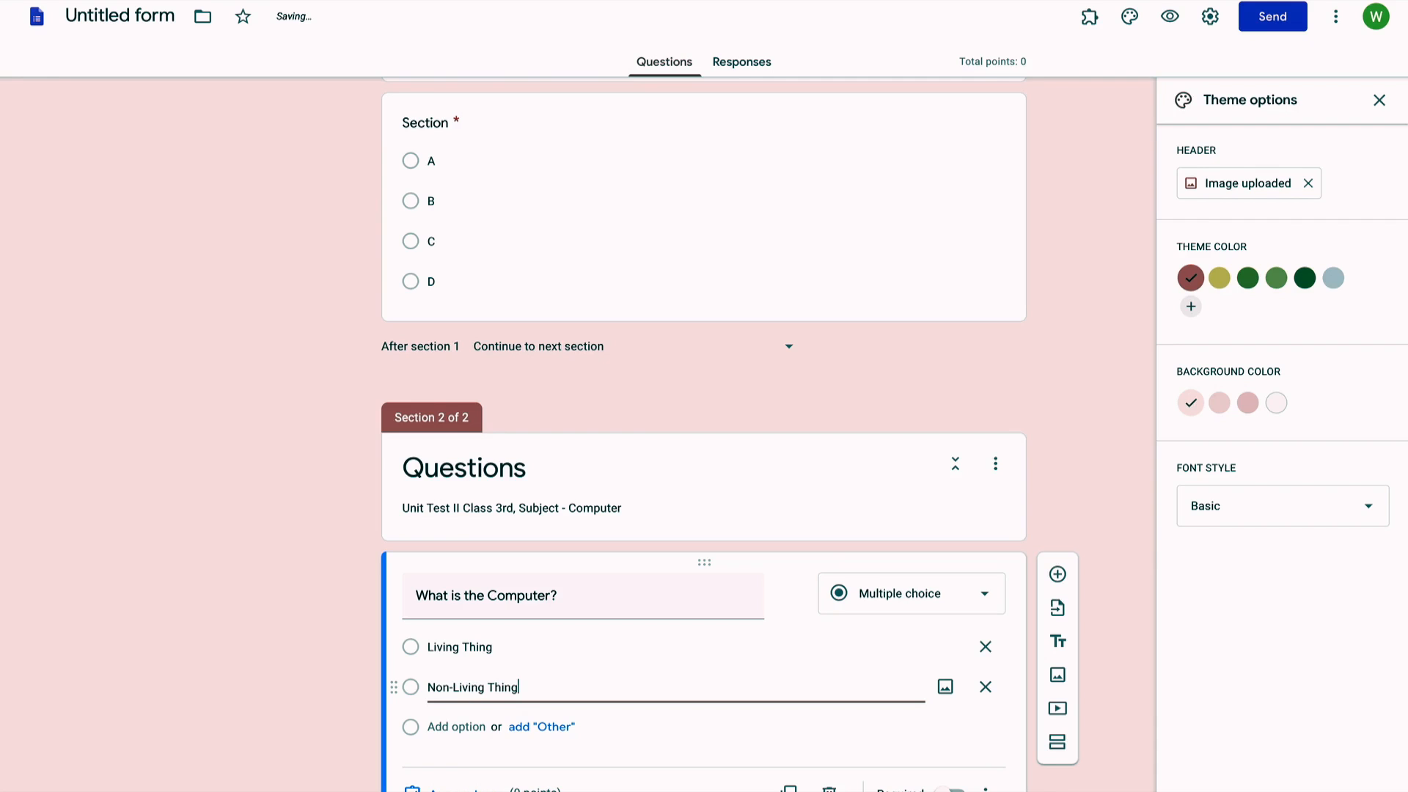
scroll(449, 676, down, 1)
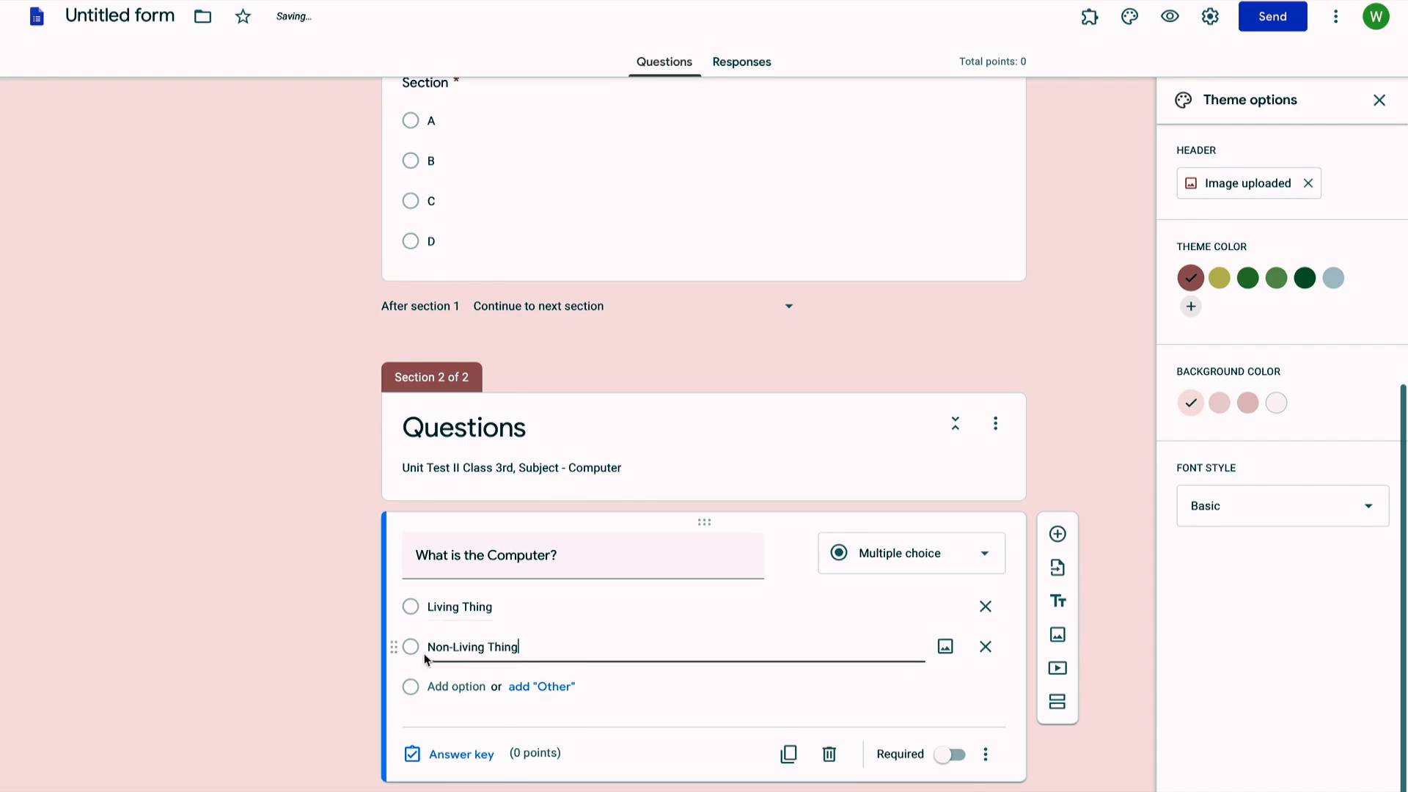
Step: In the answer key, make 'What is the Computer?' worth 1 point with Non-Living Thing correct
click(435, 754)
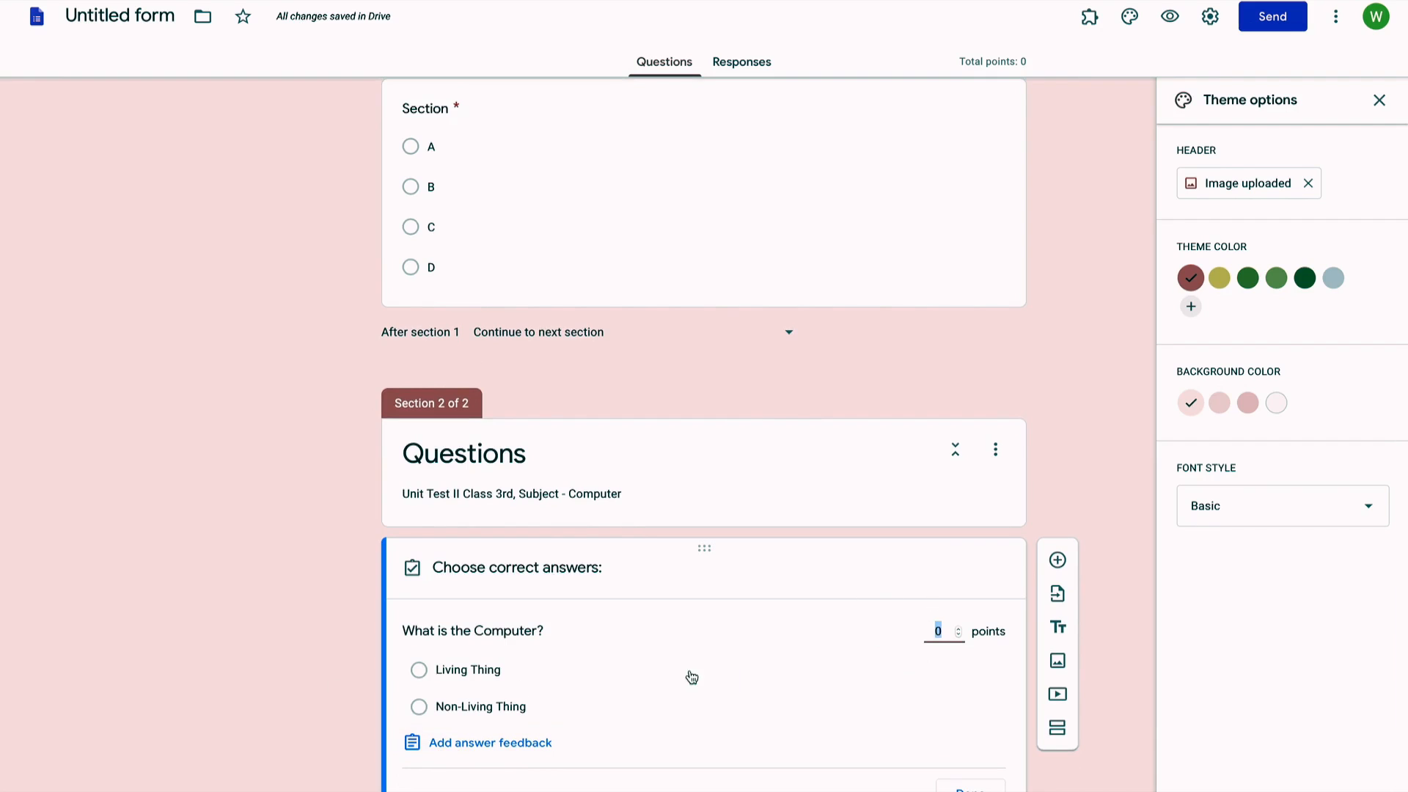
click(960, 630)
click(572, 713)
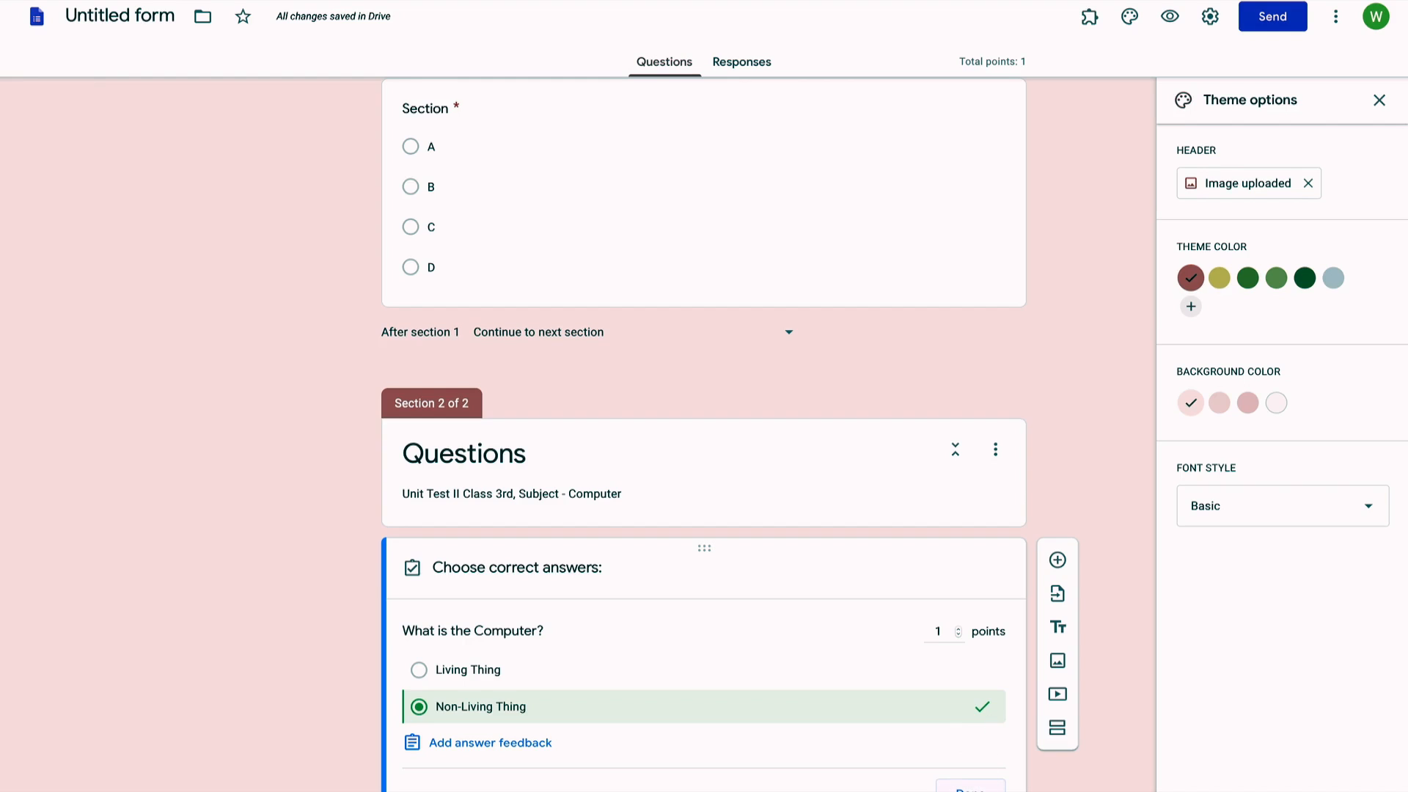
click(970, 788)
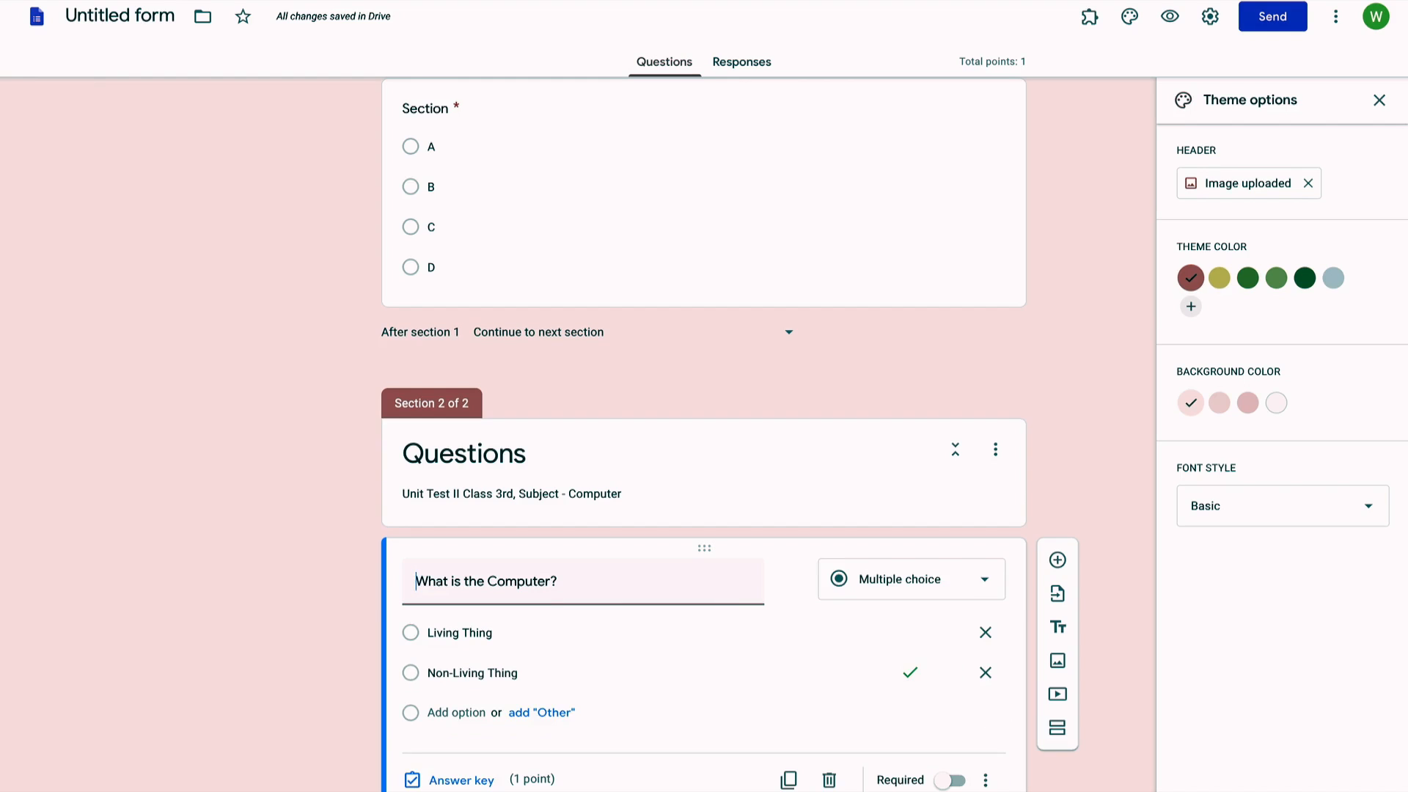
scroll(1081, 787, down, 1)
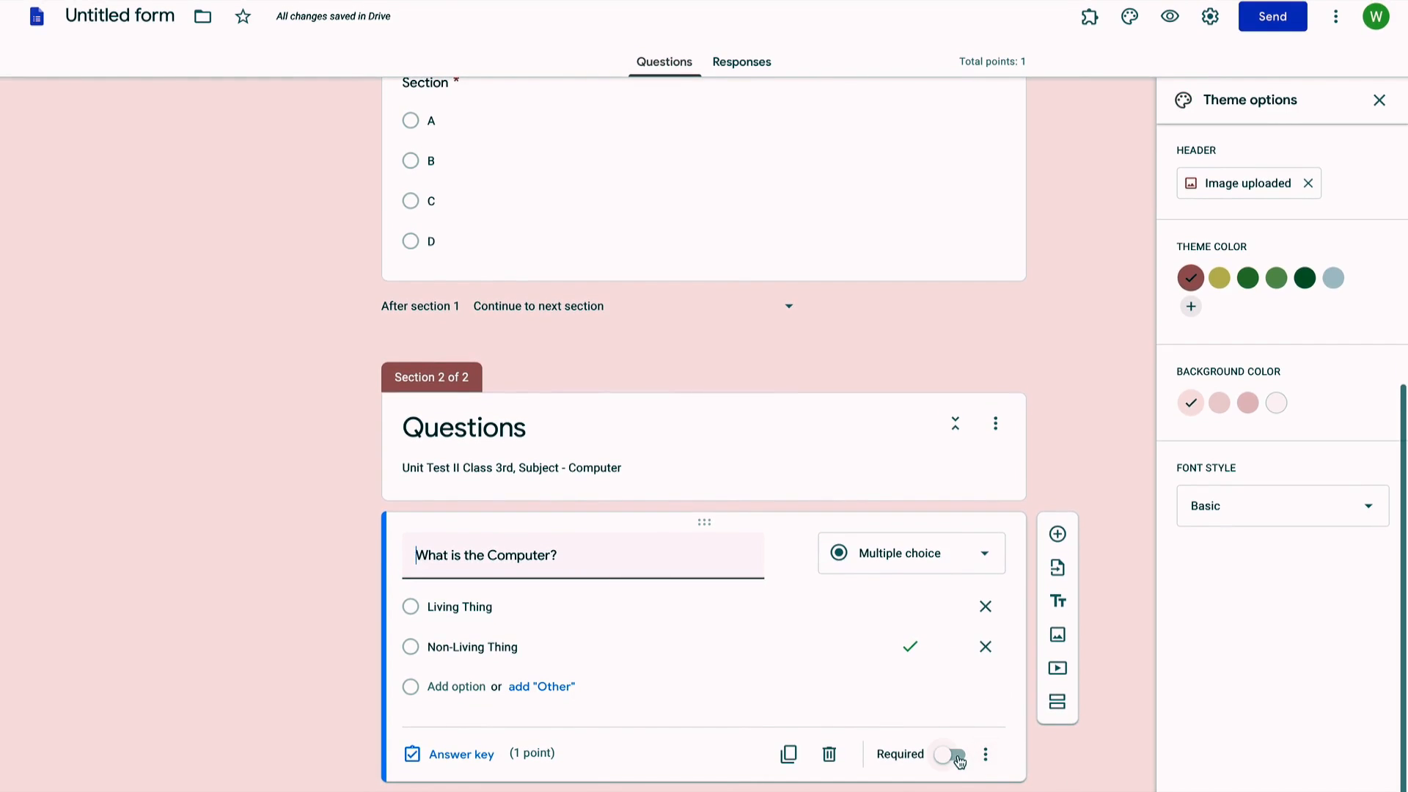
Step: Mark 'What is the Computer?' required and add a blank question below it
click(953, 756)
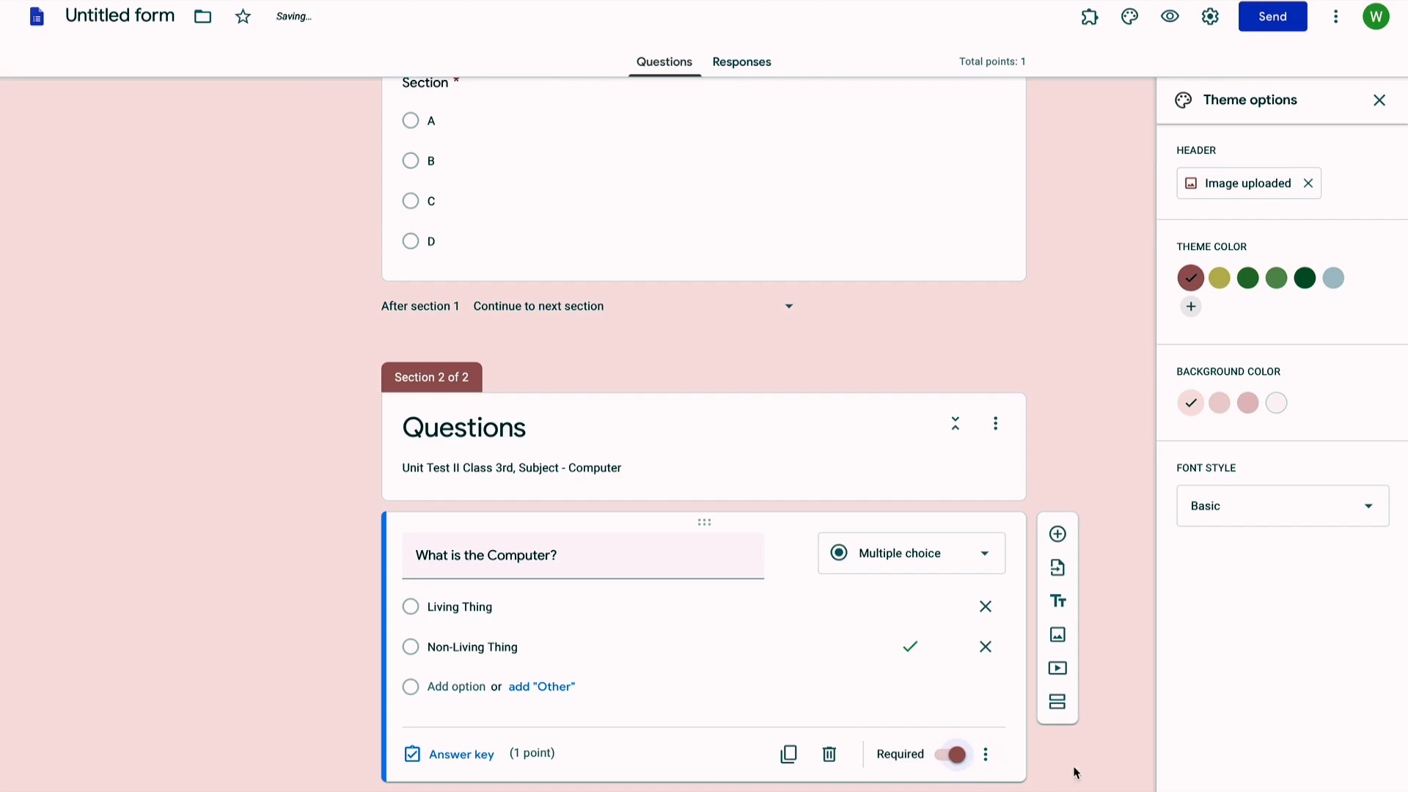
scroll(1085, 776, down, 1)
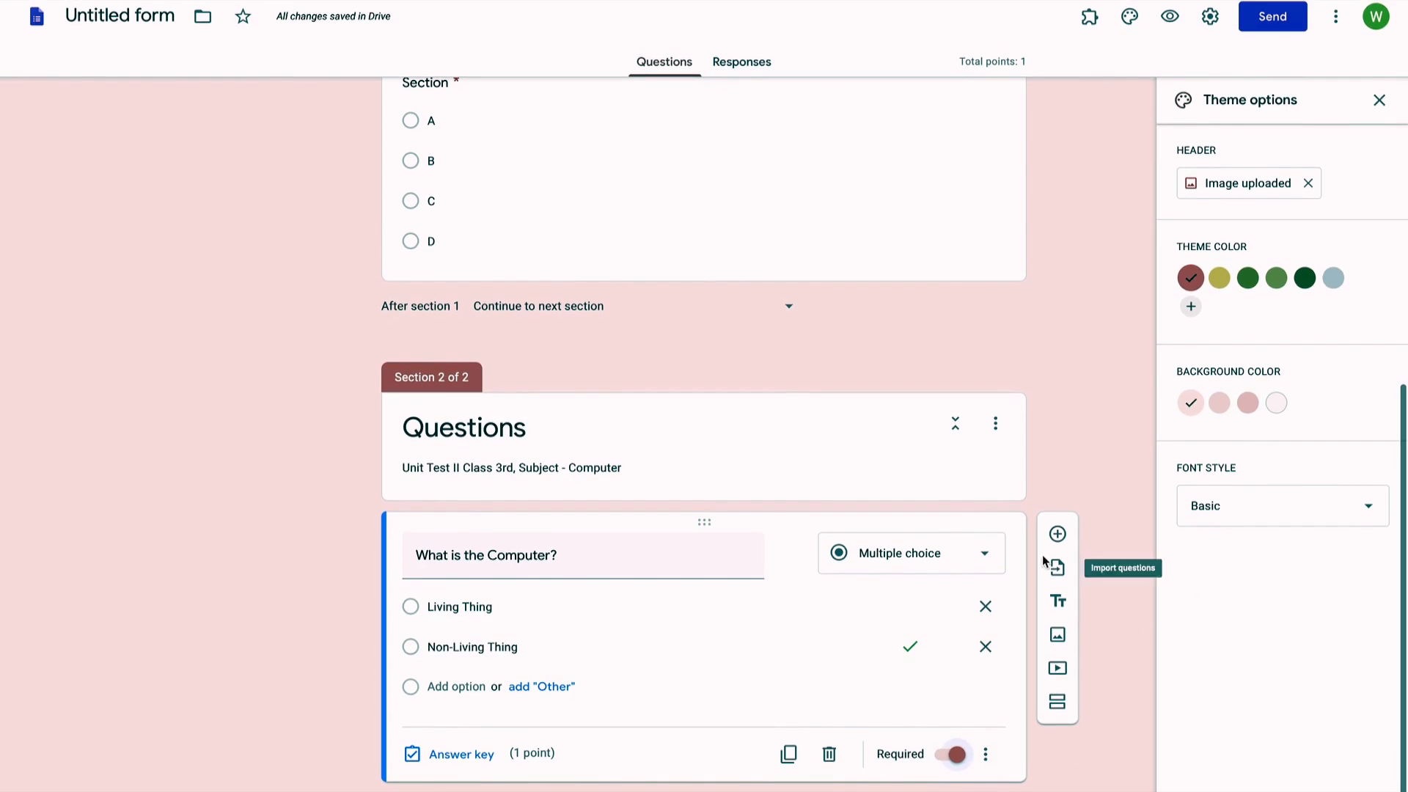
click(1057, 532)
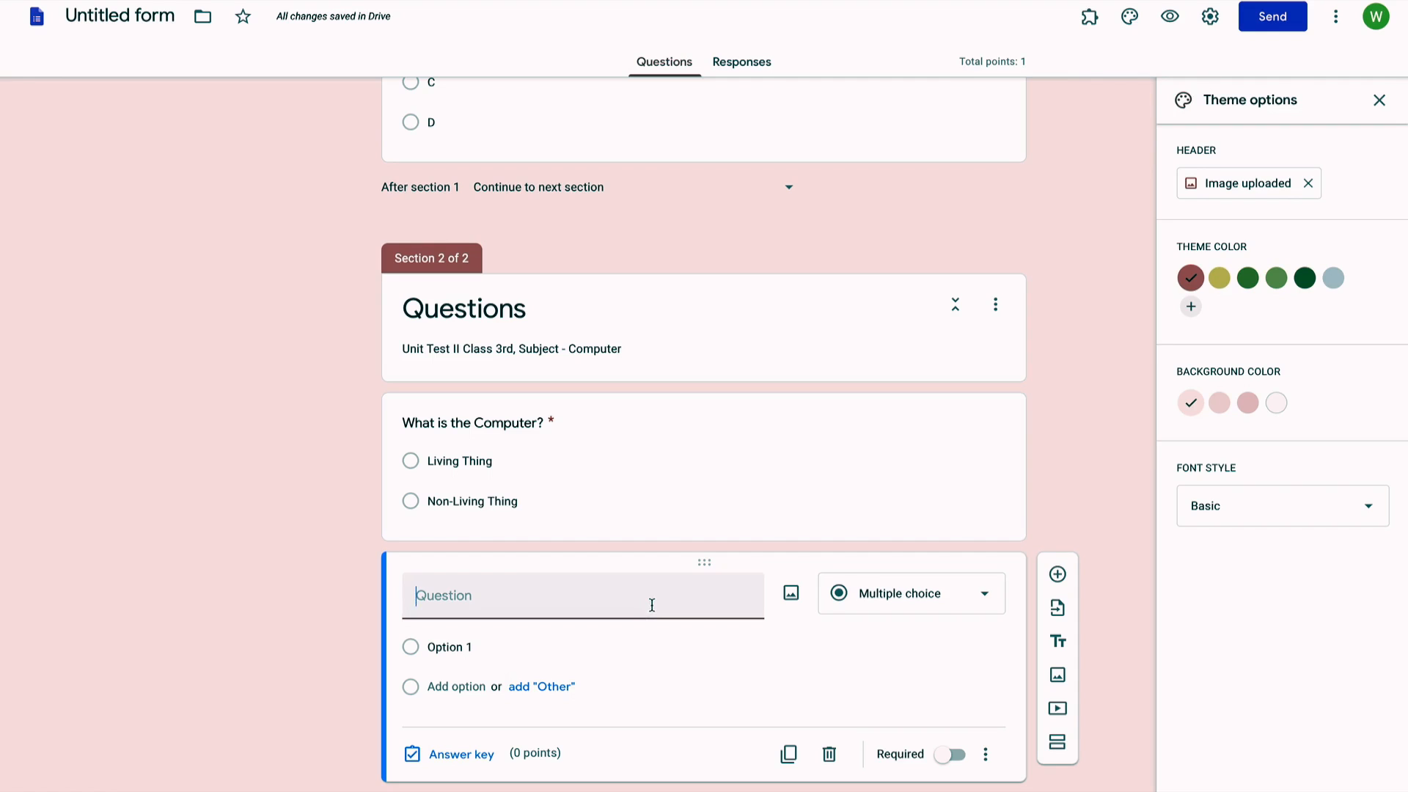
Step: Title the new question 'Hardware device of computer is' with first option Printer
click(665, 585)
click(618, 604)
text(Hardwa)
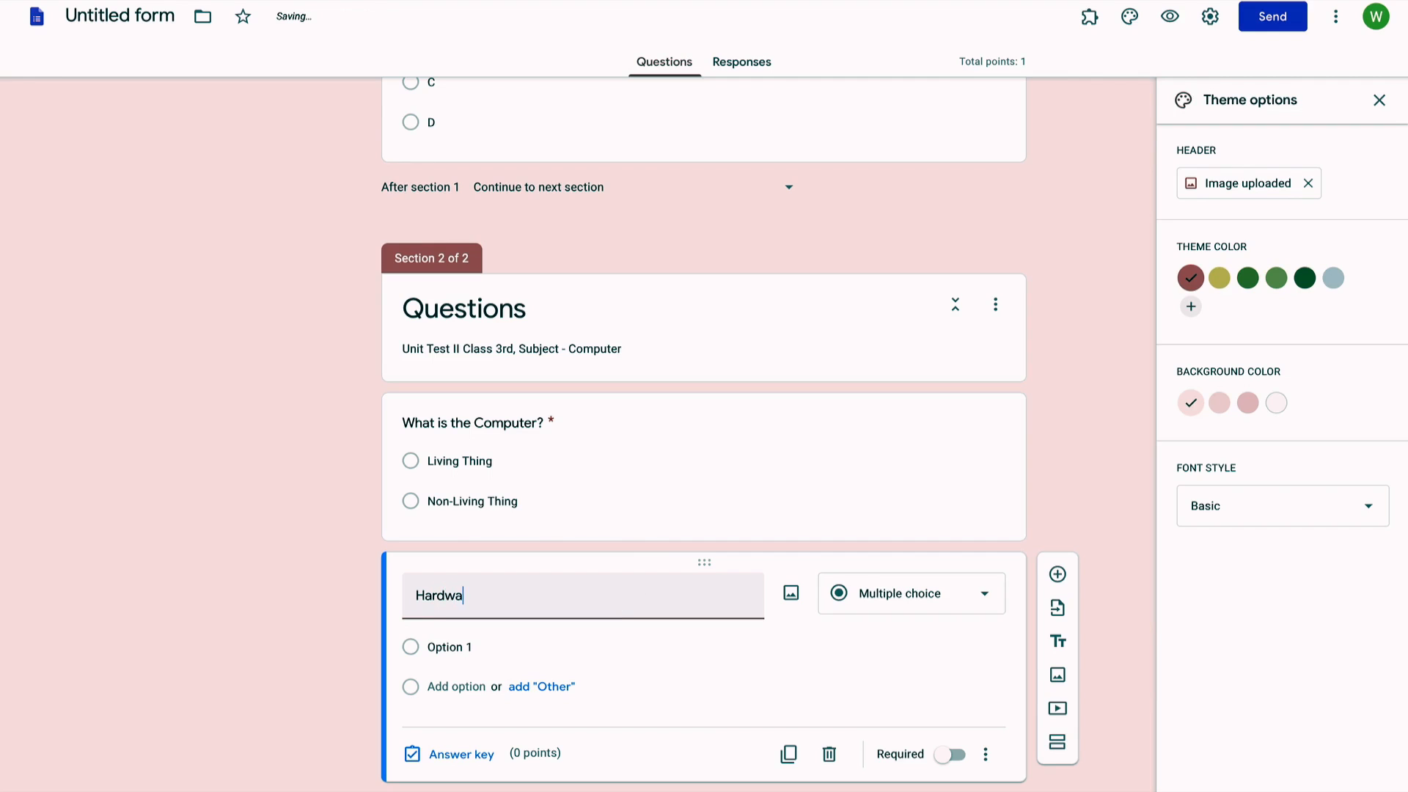
text(re device)
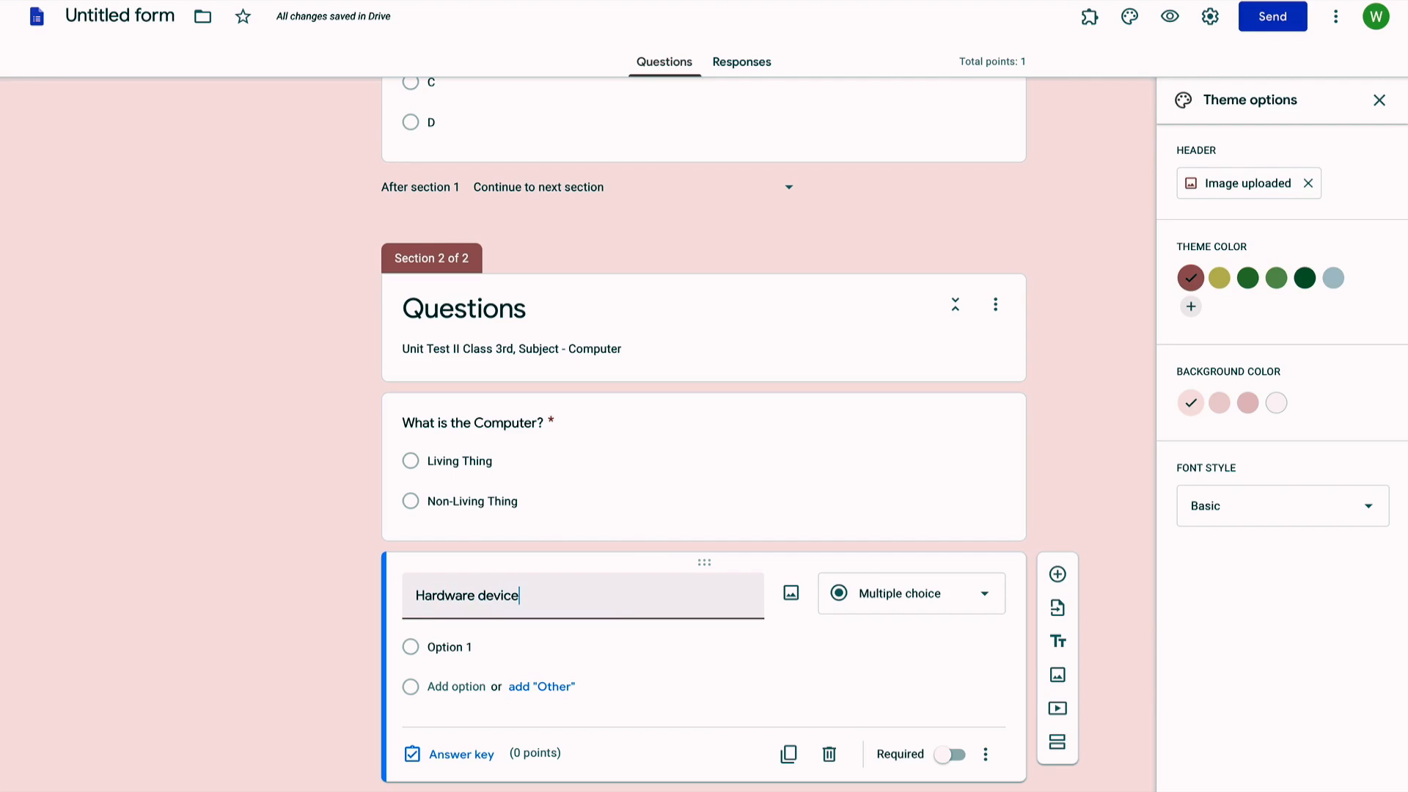
text( of comp)
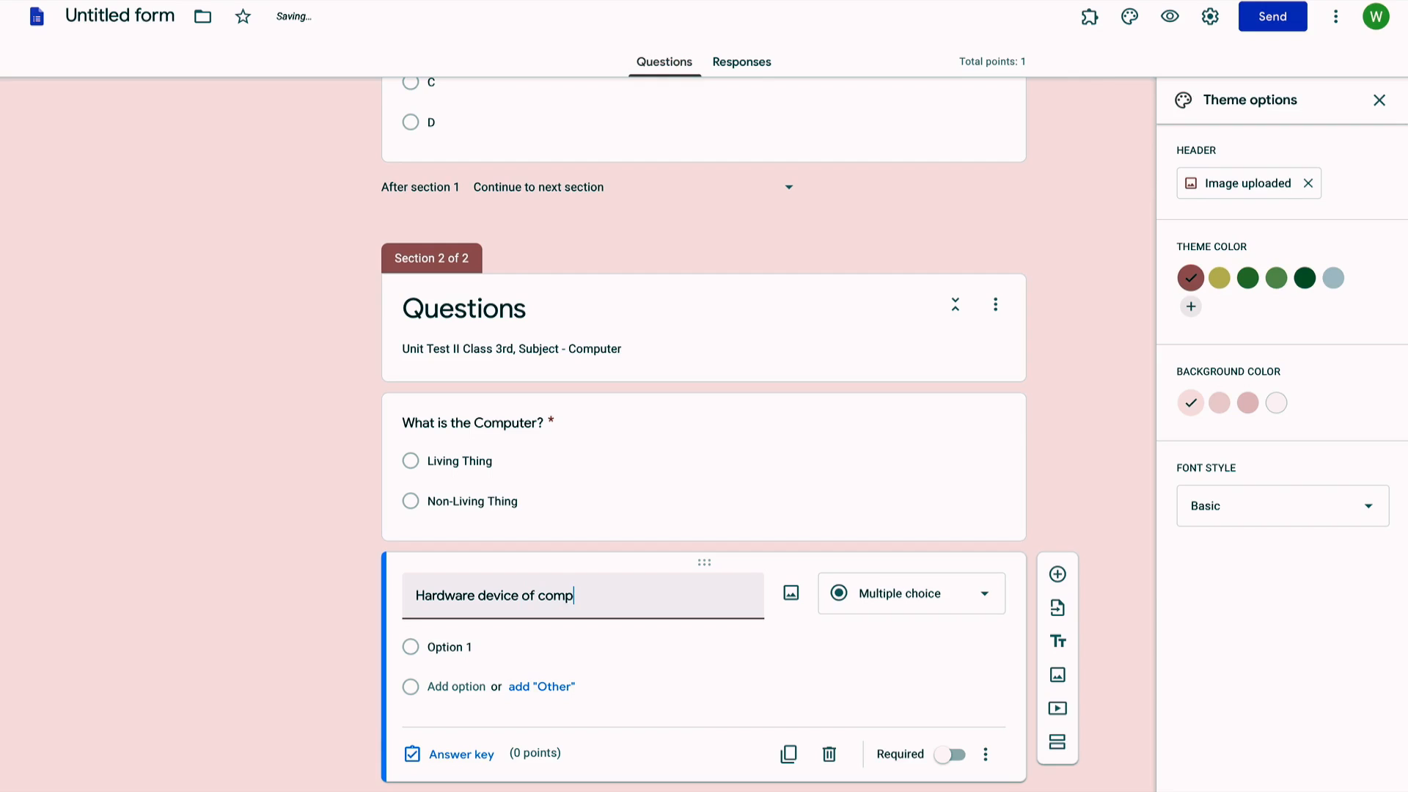
text(uter is)
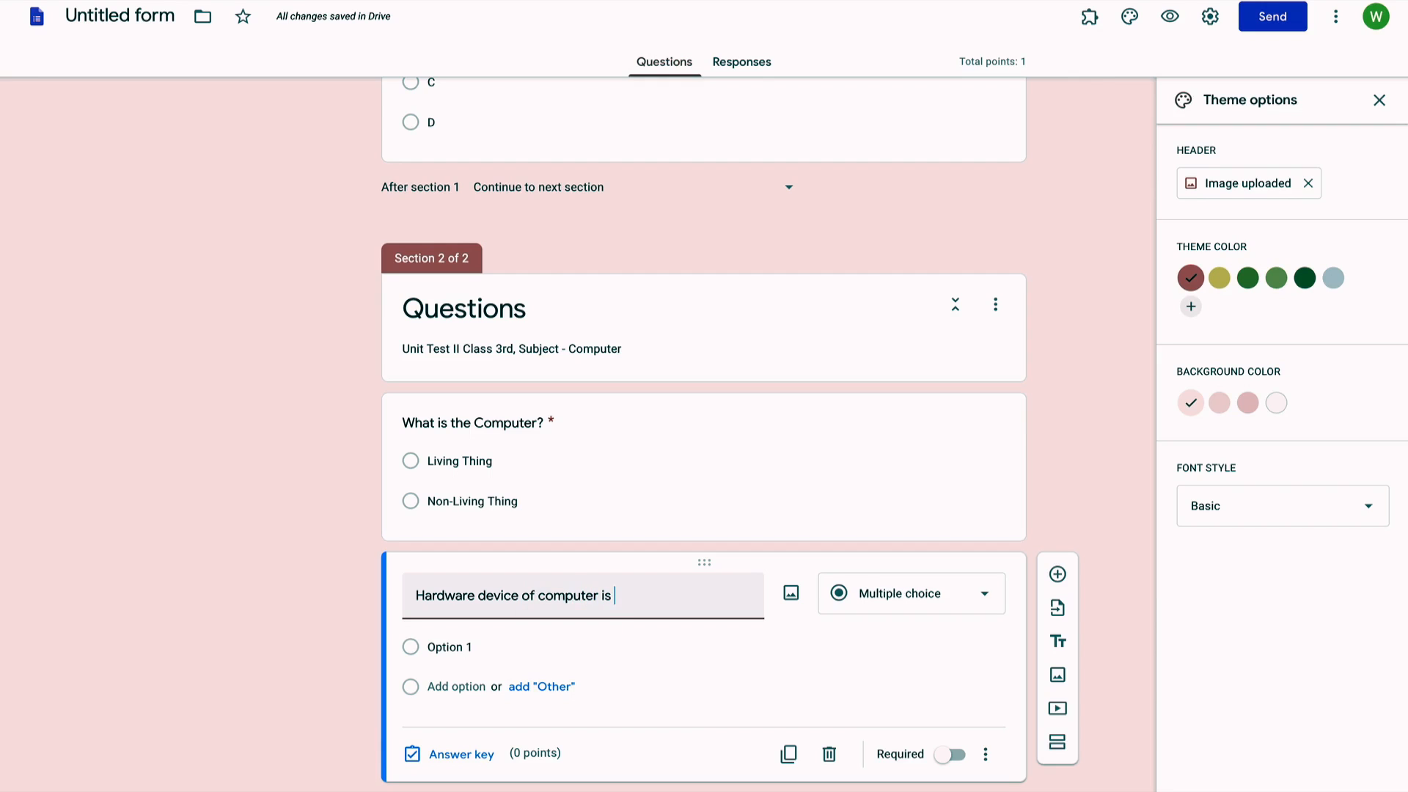
click(475, 647)
text(Printer)
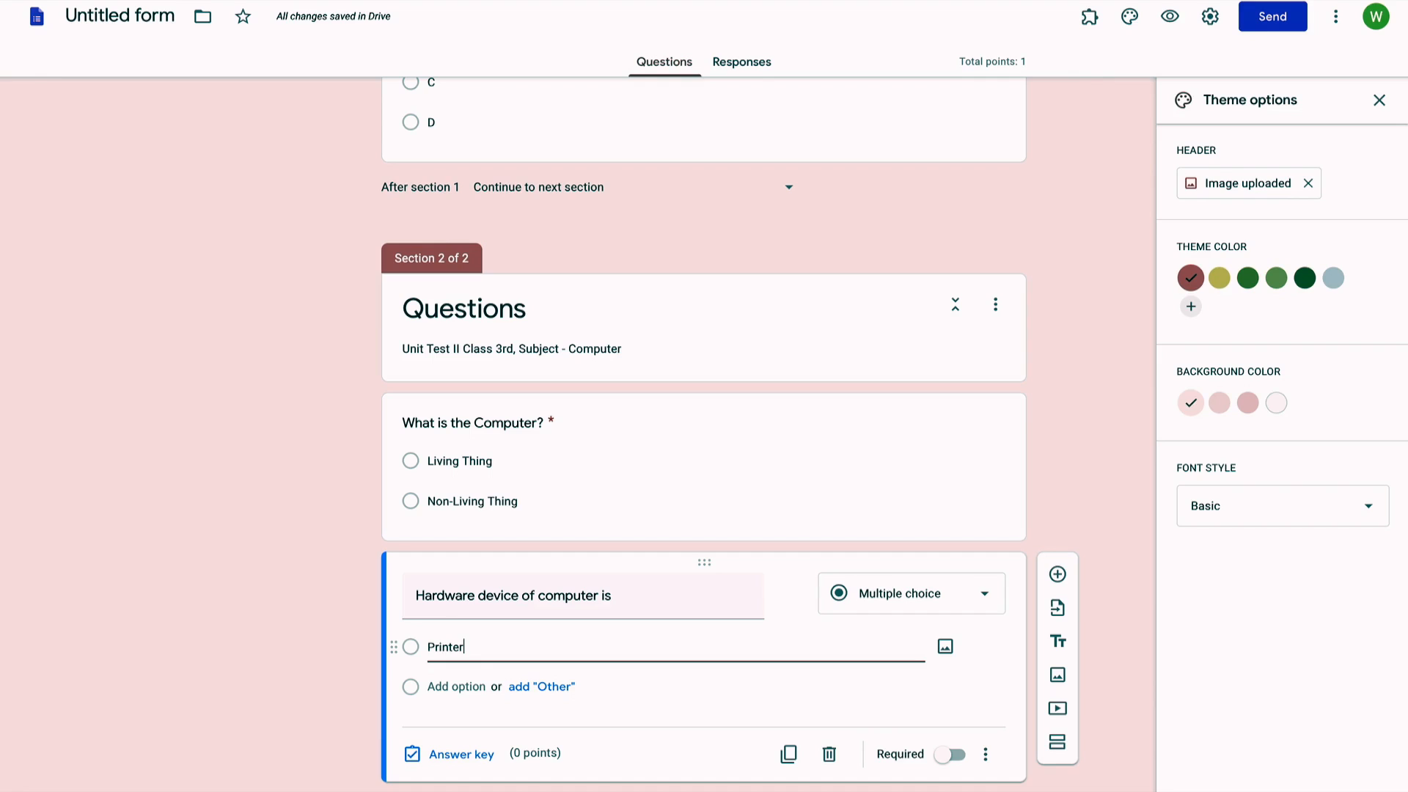
Step: Add options Microsoft Windows and Anti Virus, then make the question required
click(440, 684)
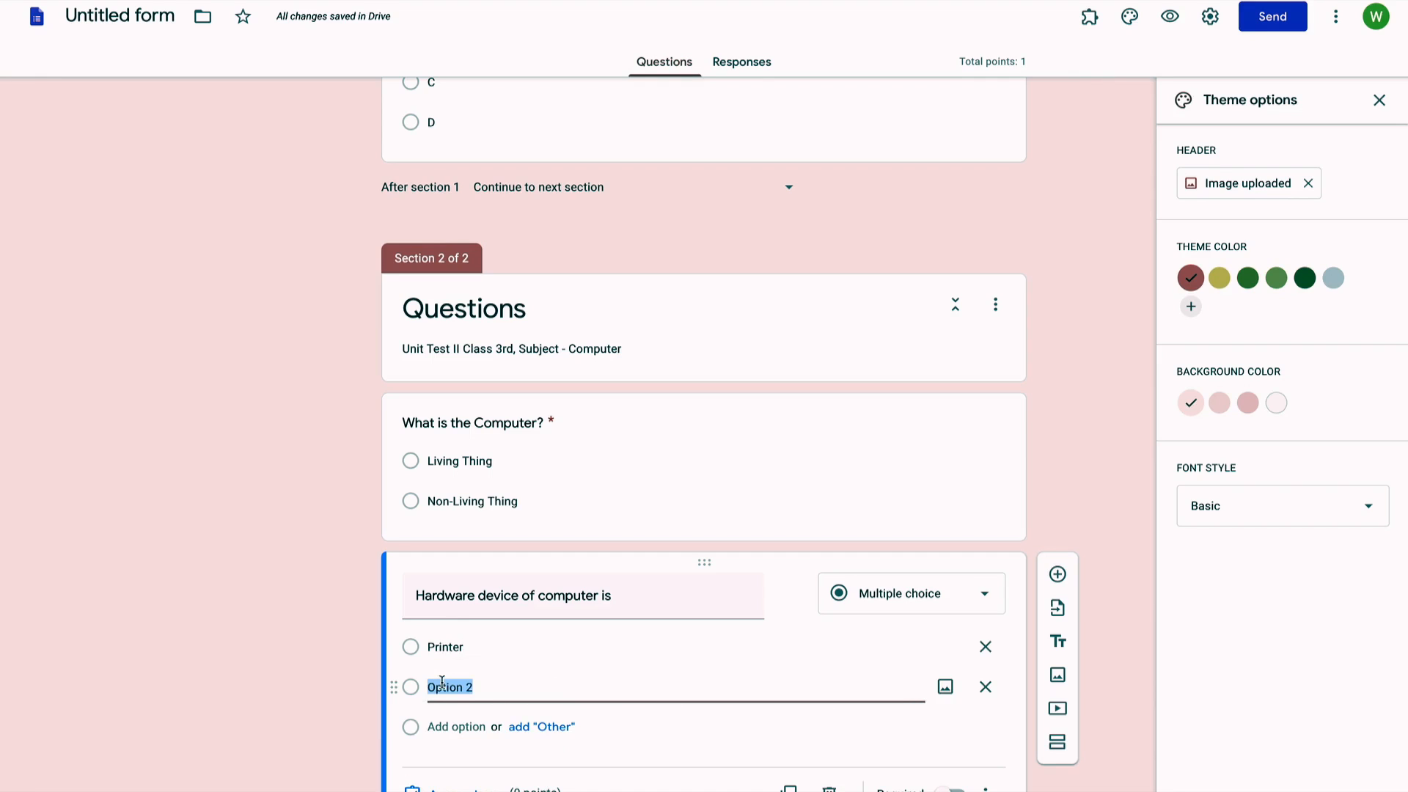
text(Microsoft)
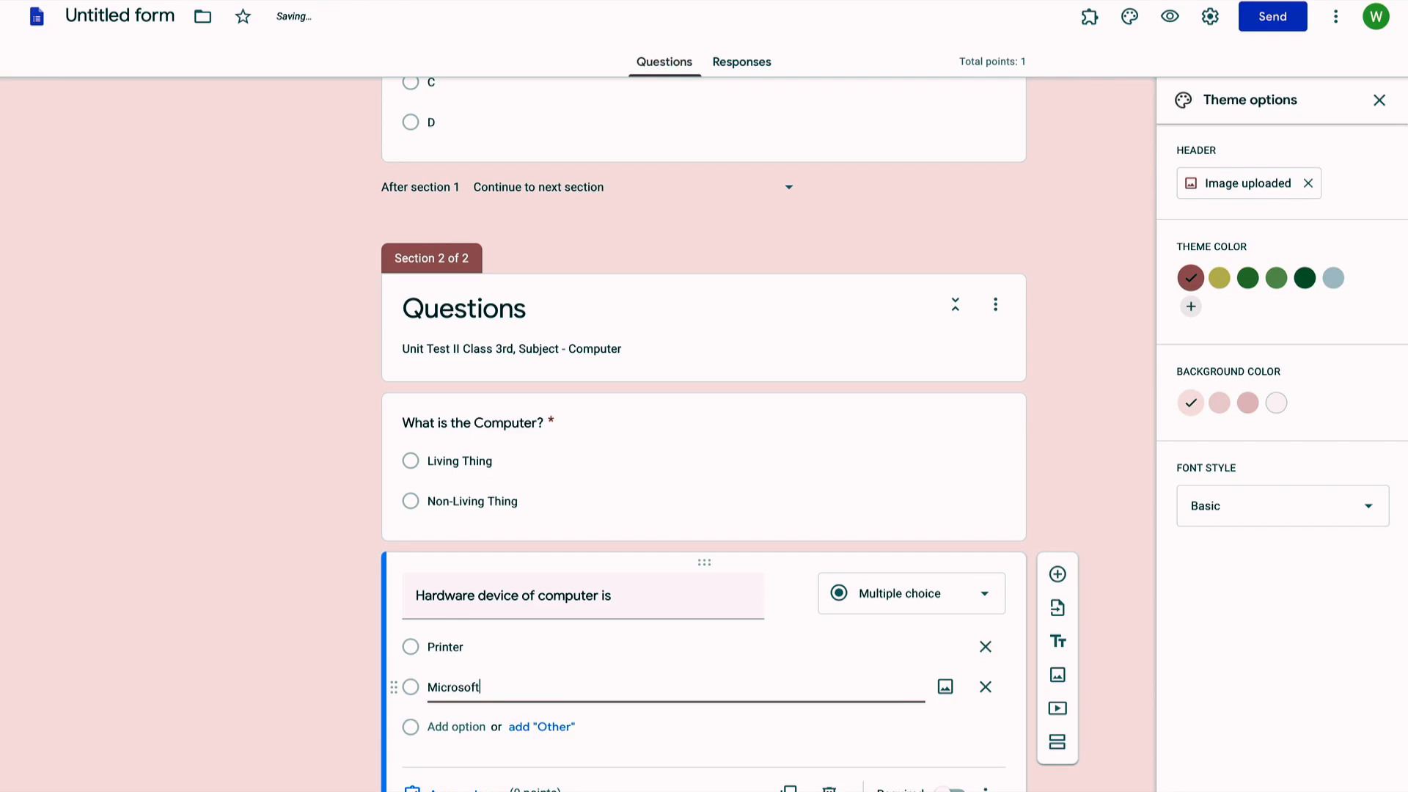
text( Windows)
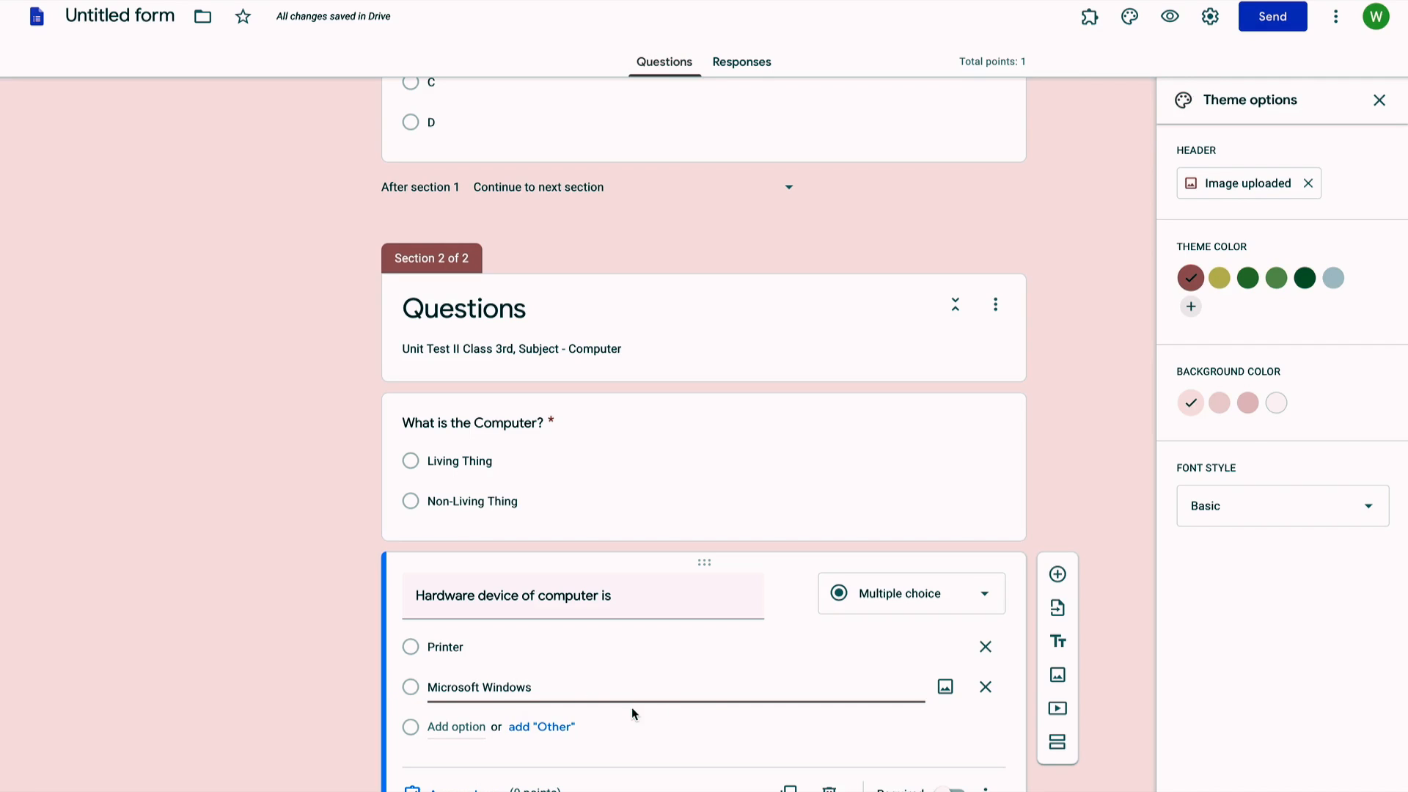
scroll(643, 731, down, 1)
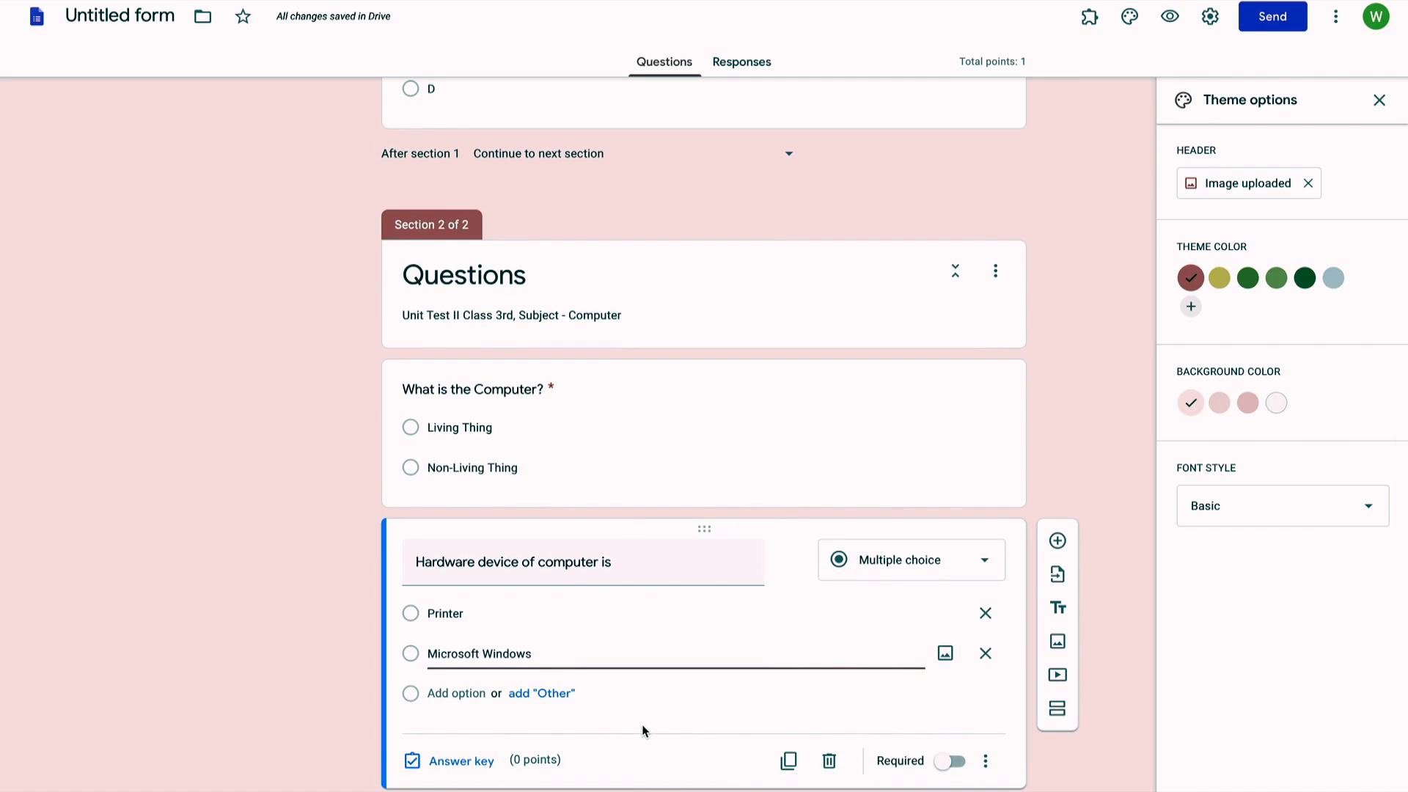
click(447, 695)
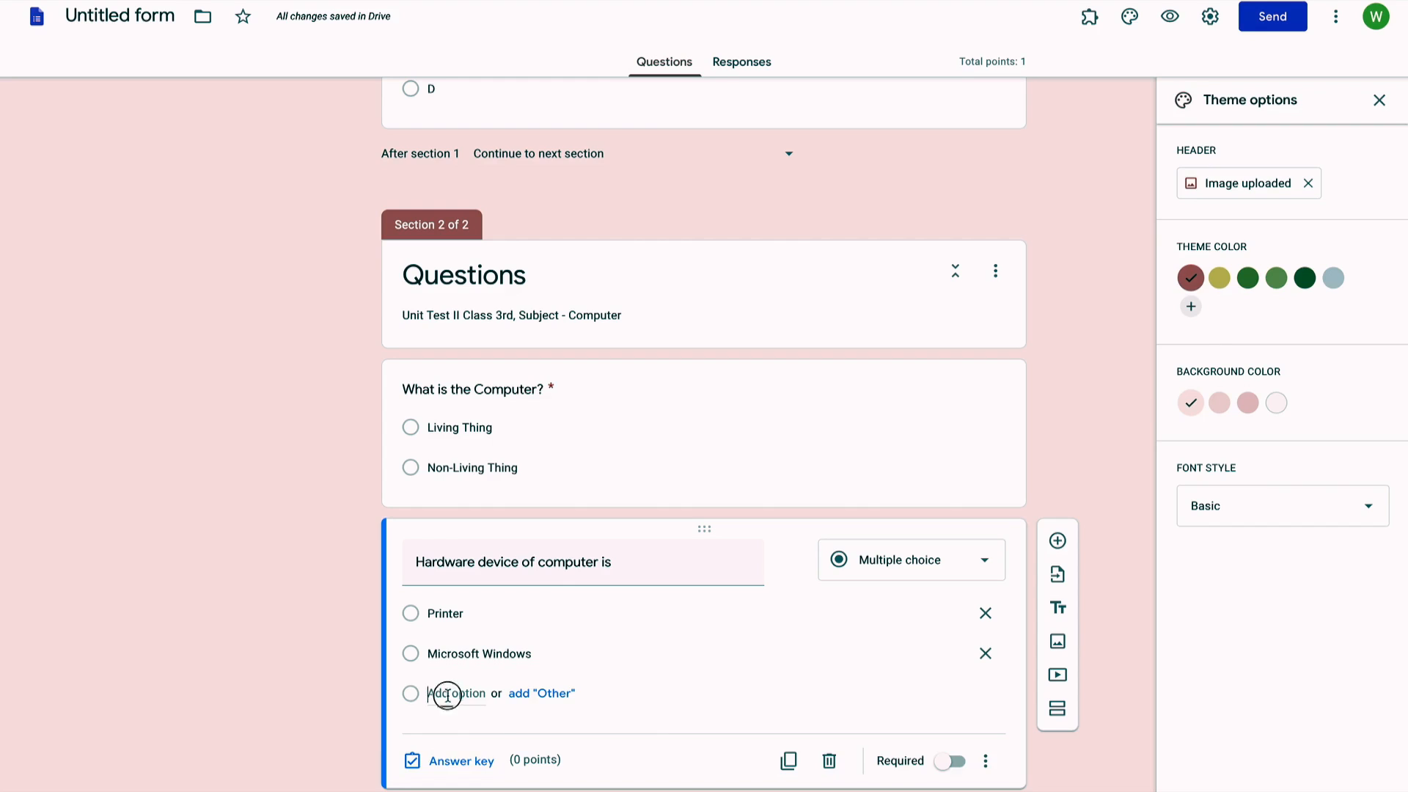
text(Ant)
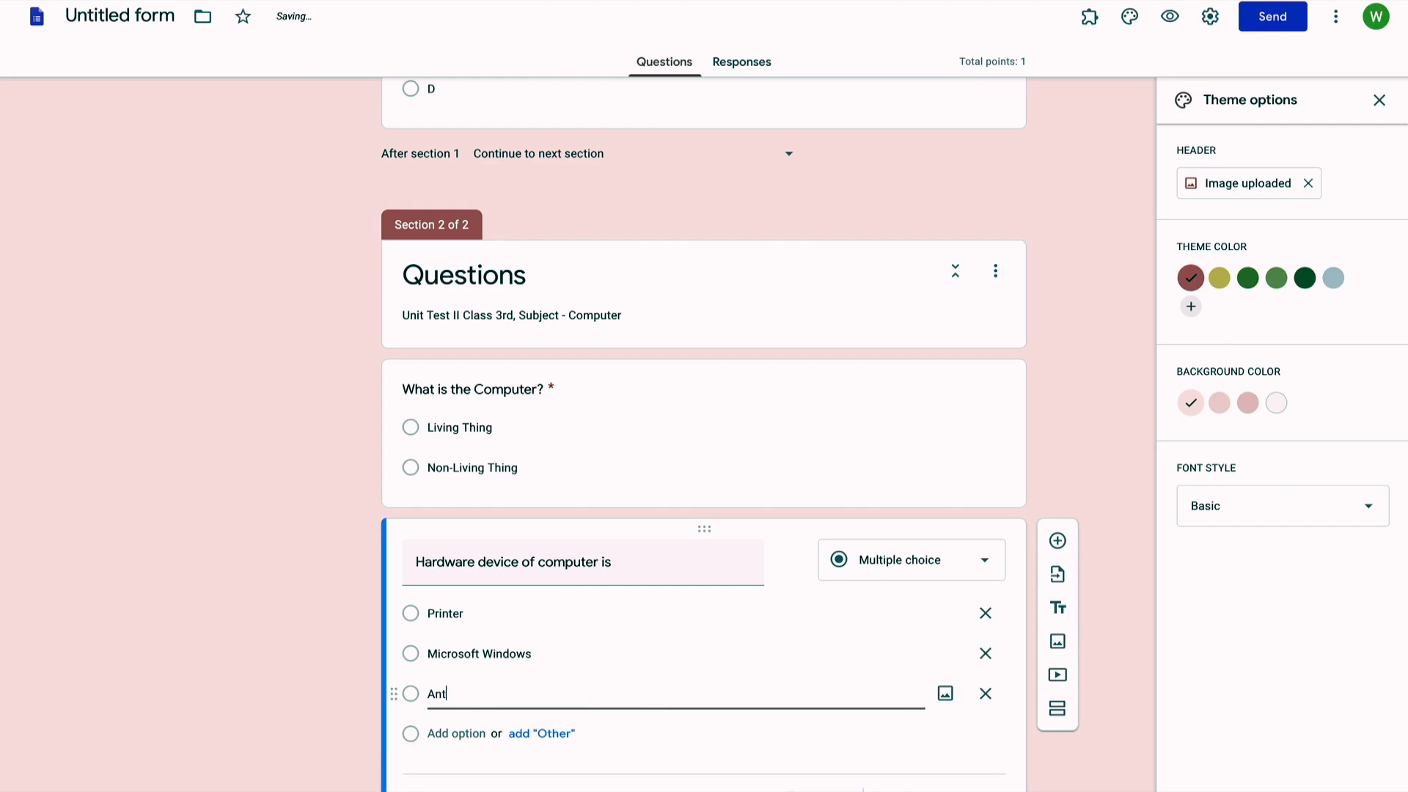
text(i Virus)
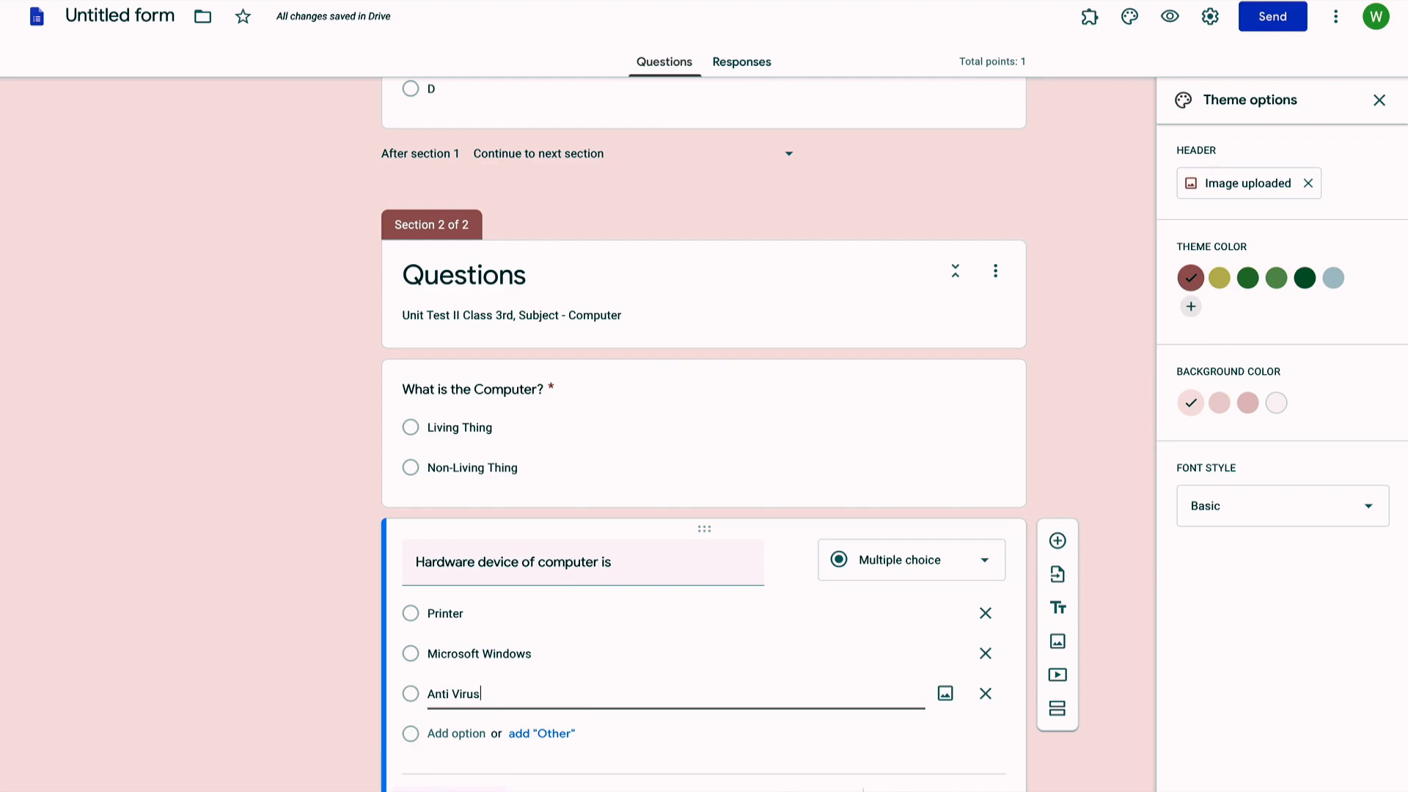
scroll(495, 782, down, 1)
click(960, 755)
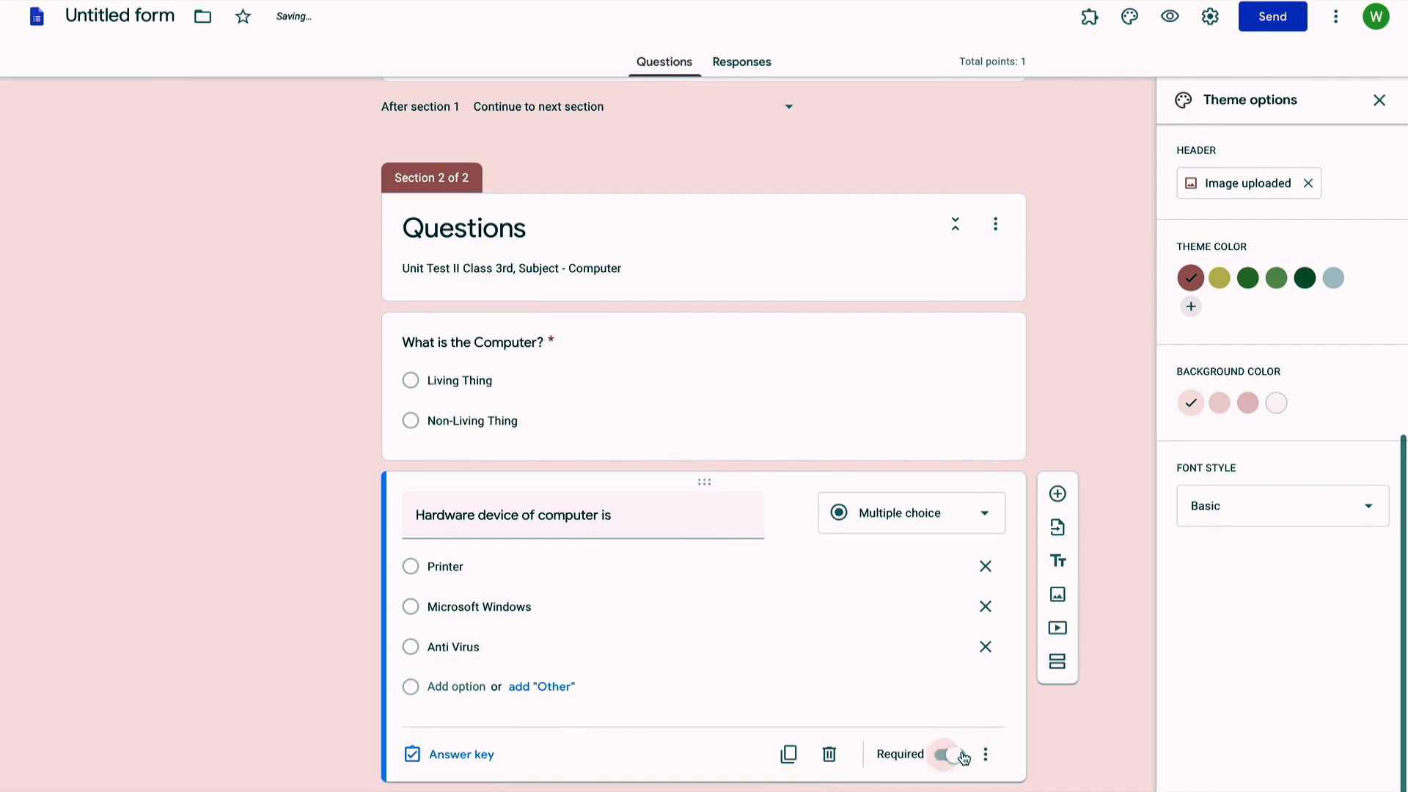
Step: Set Printer as the 1-point correct answer for the hardware question
click(462, 755)
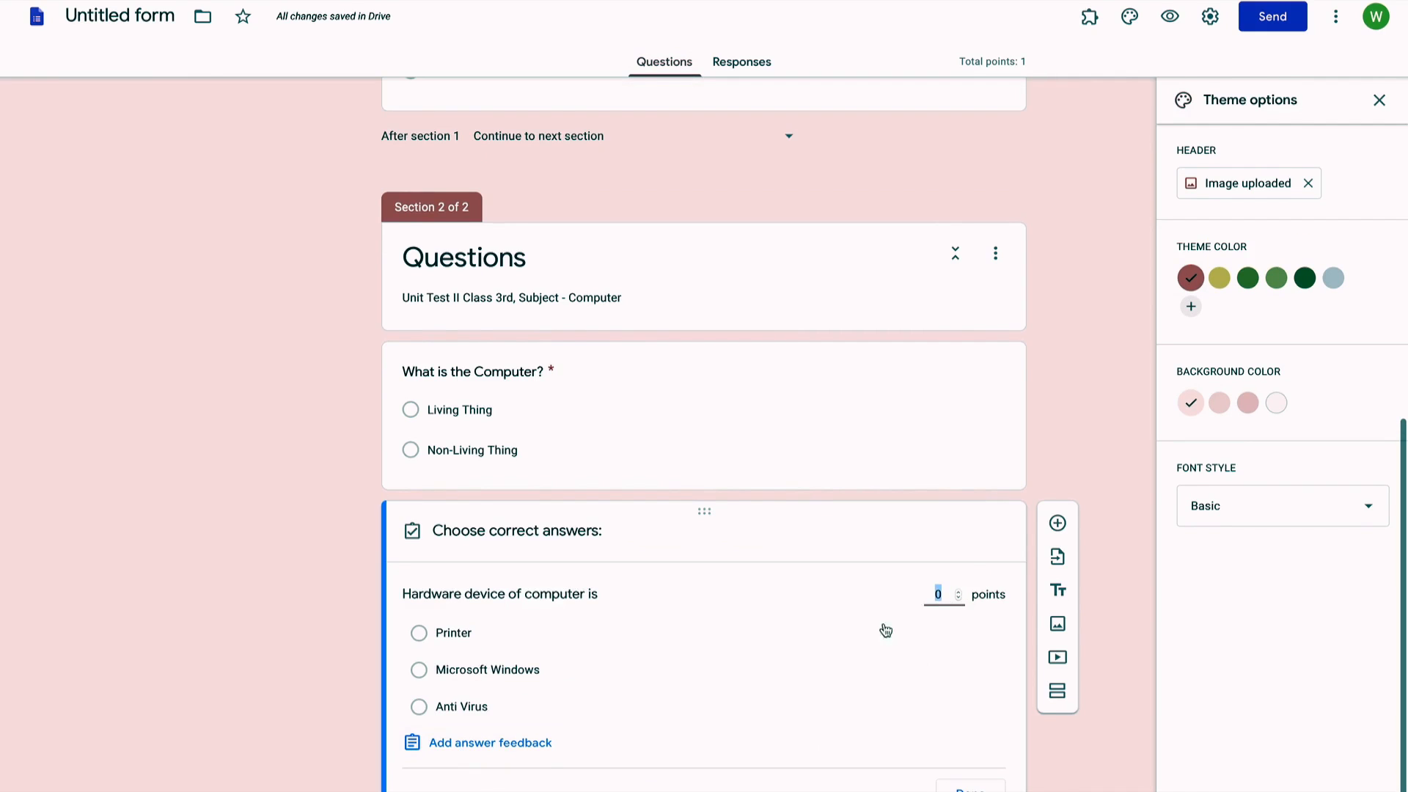
click(511, 633)
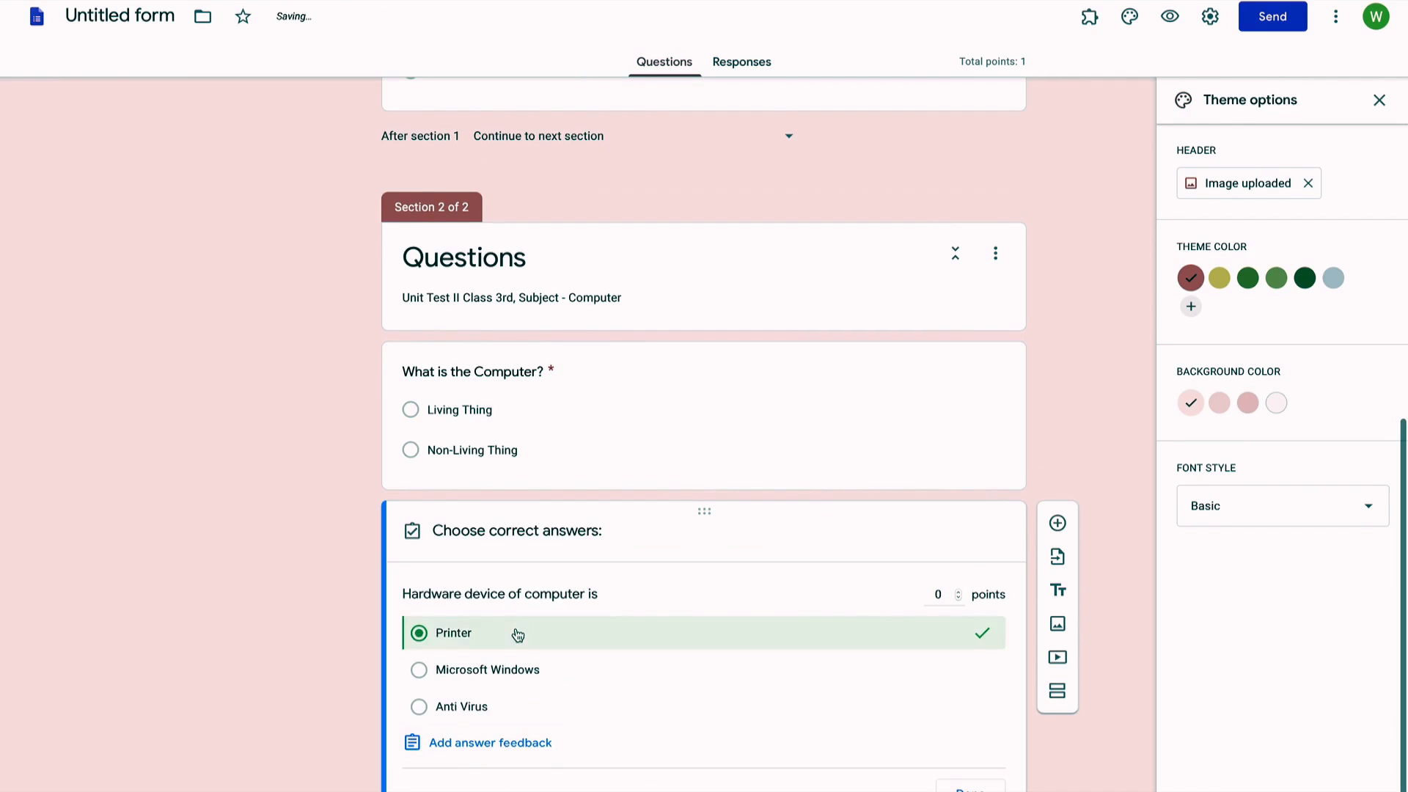
click(950, 594)
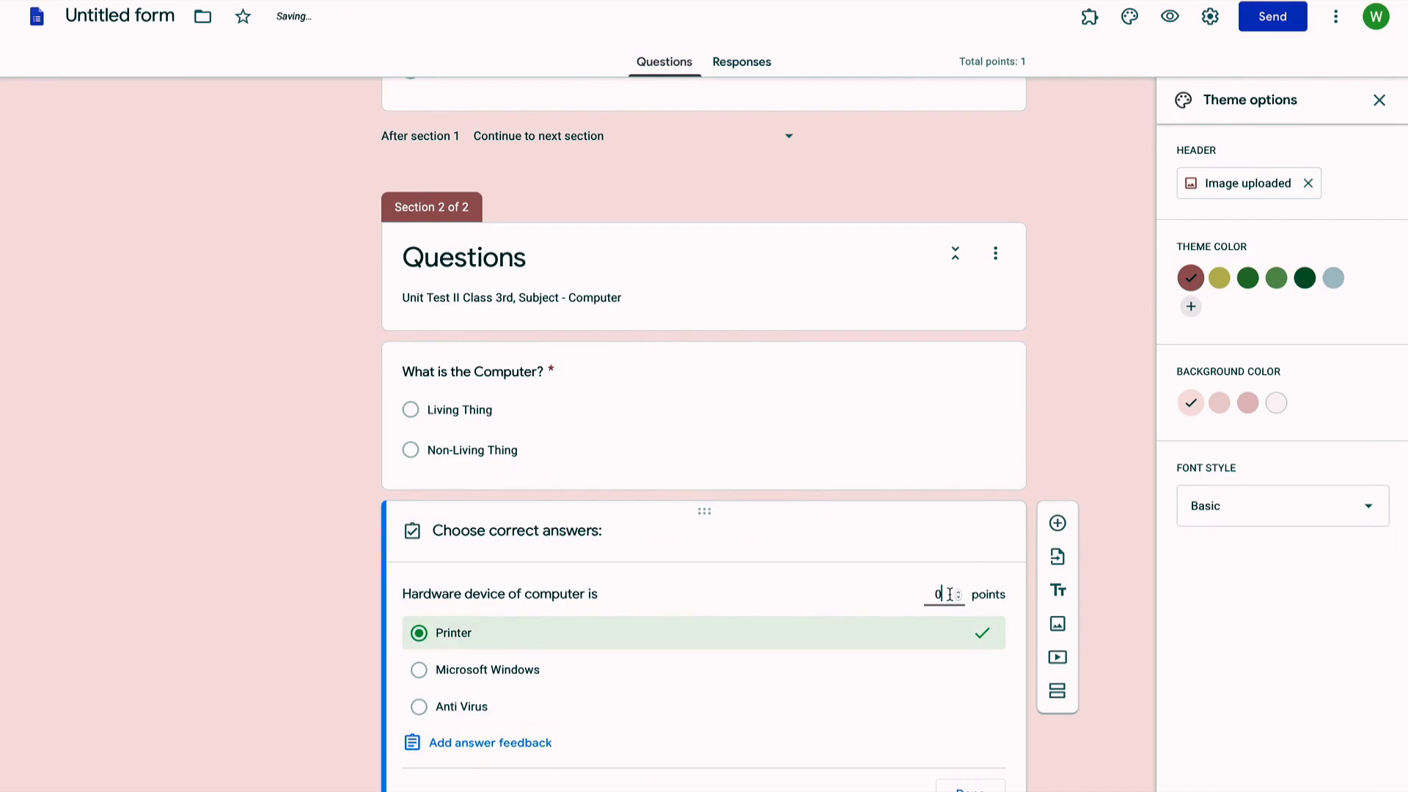
text(1)
click(938, 665)
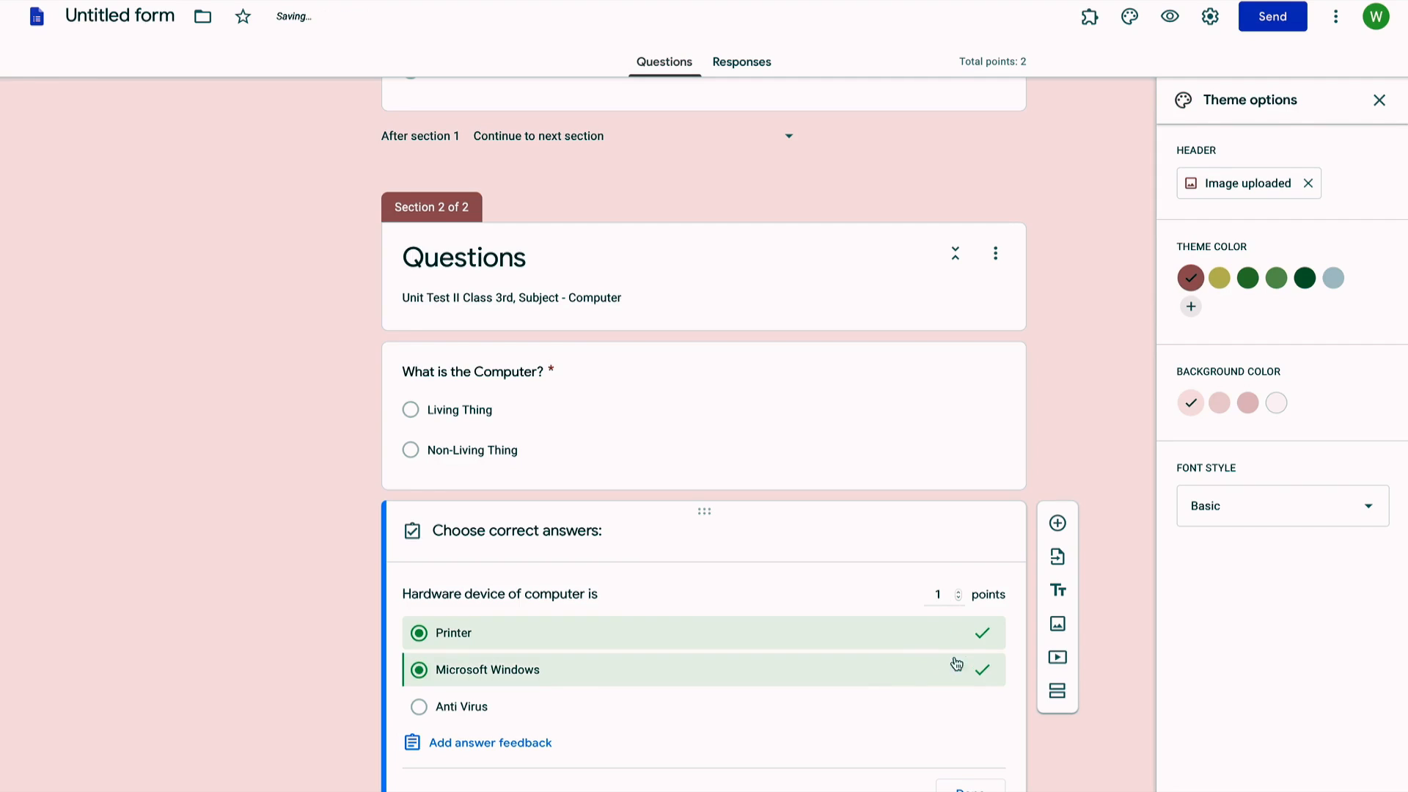
click(870, 670)
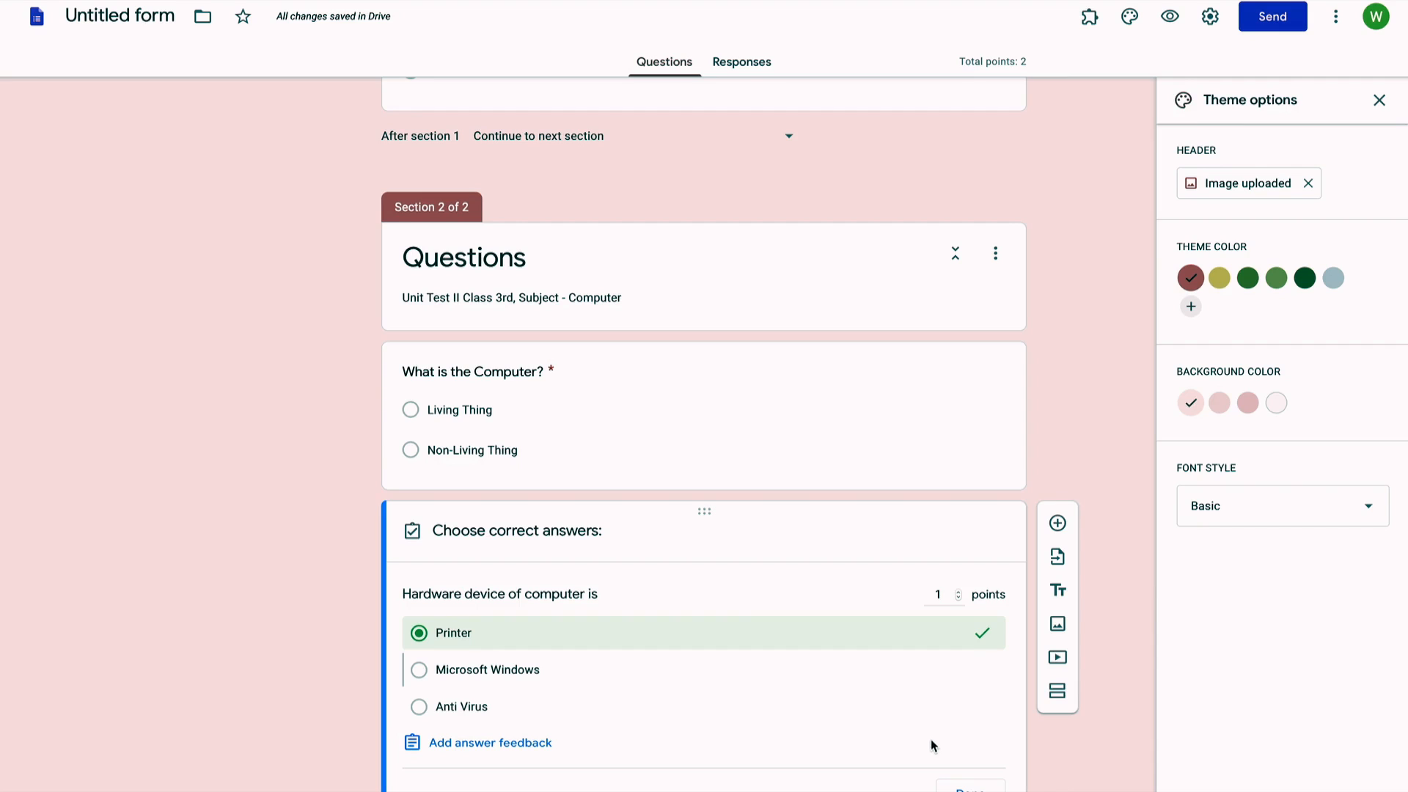
click(962, 786)
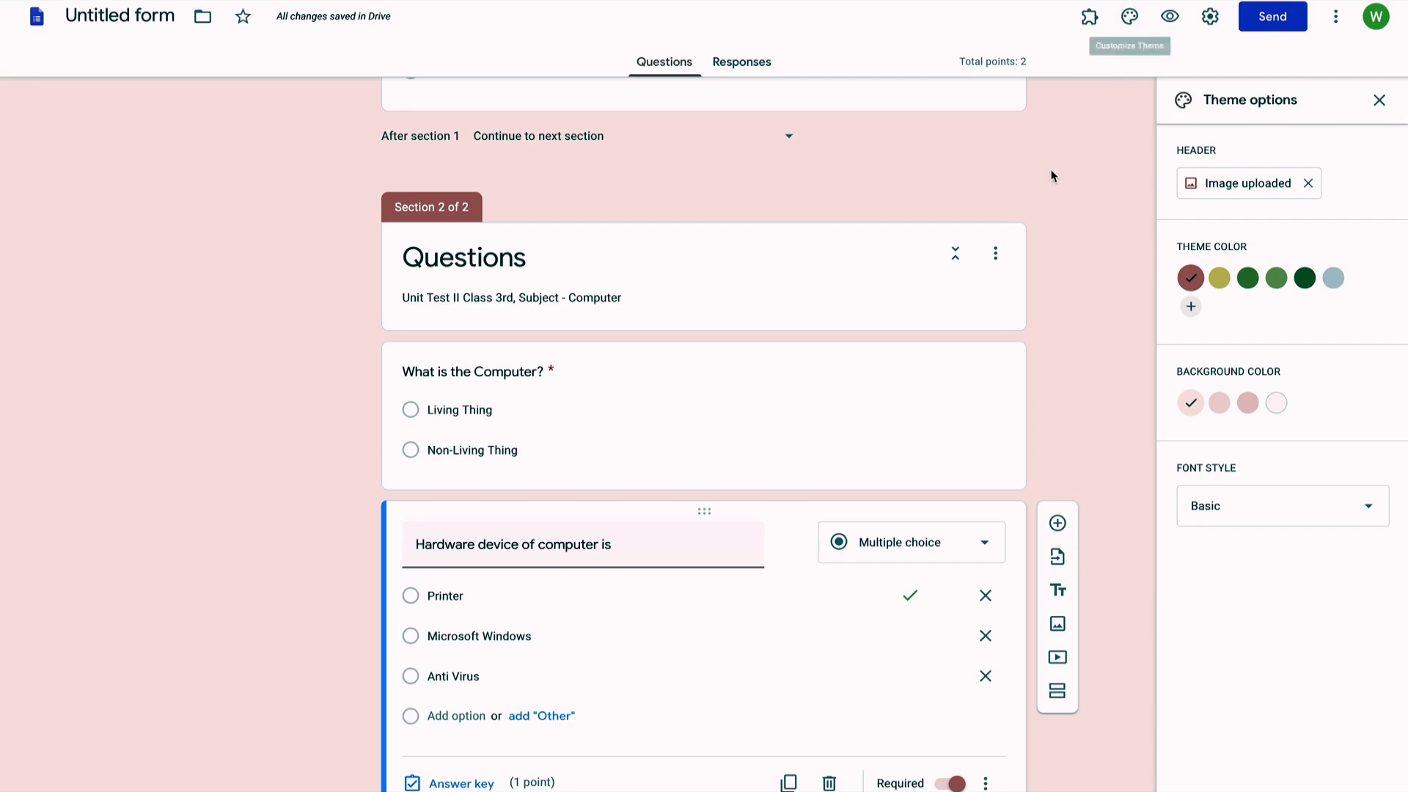
scroll(1056, 195, up, 1)
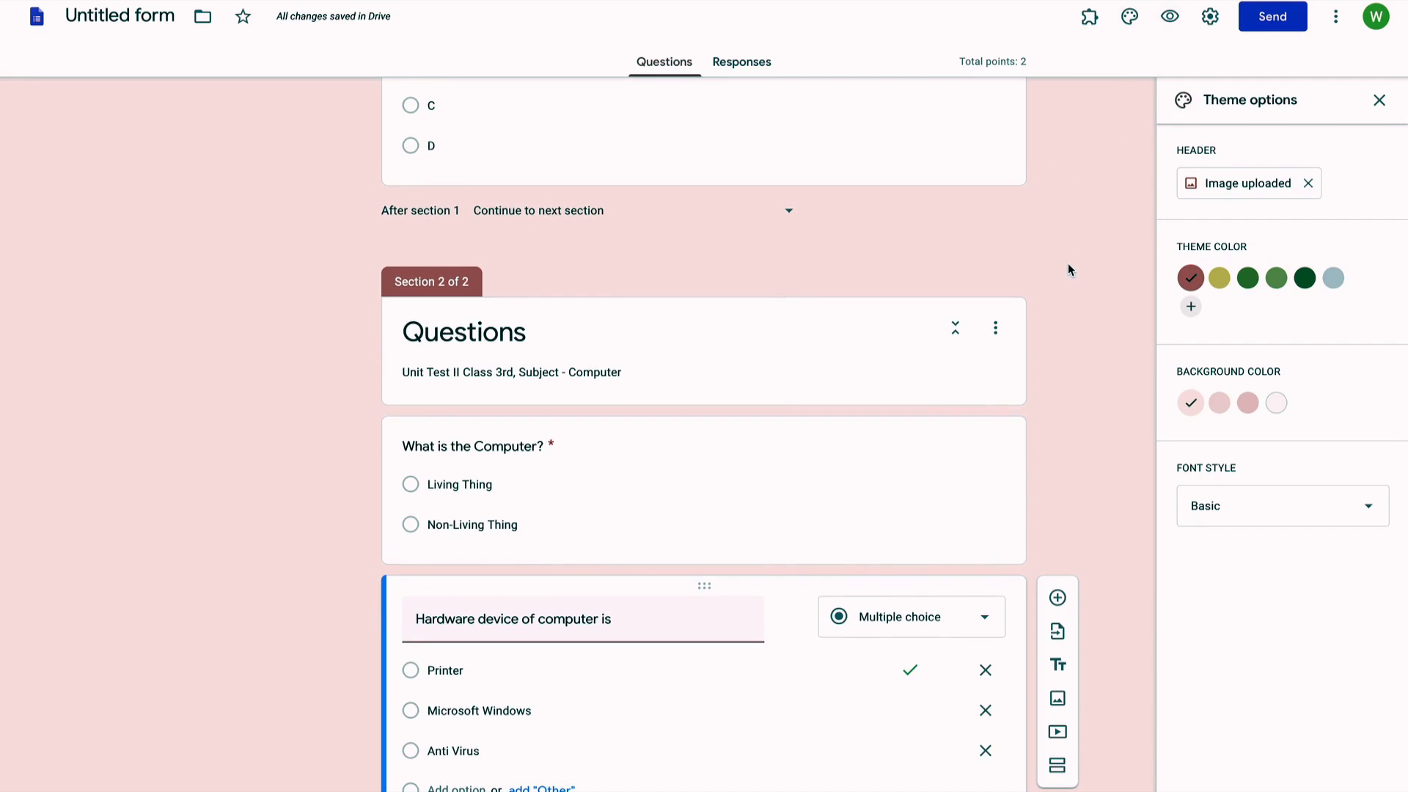
scroll(1068, 262, down, 1)
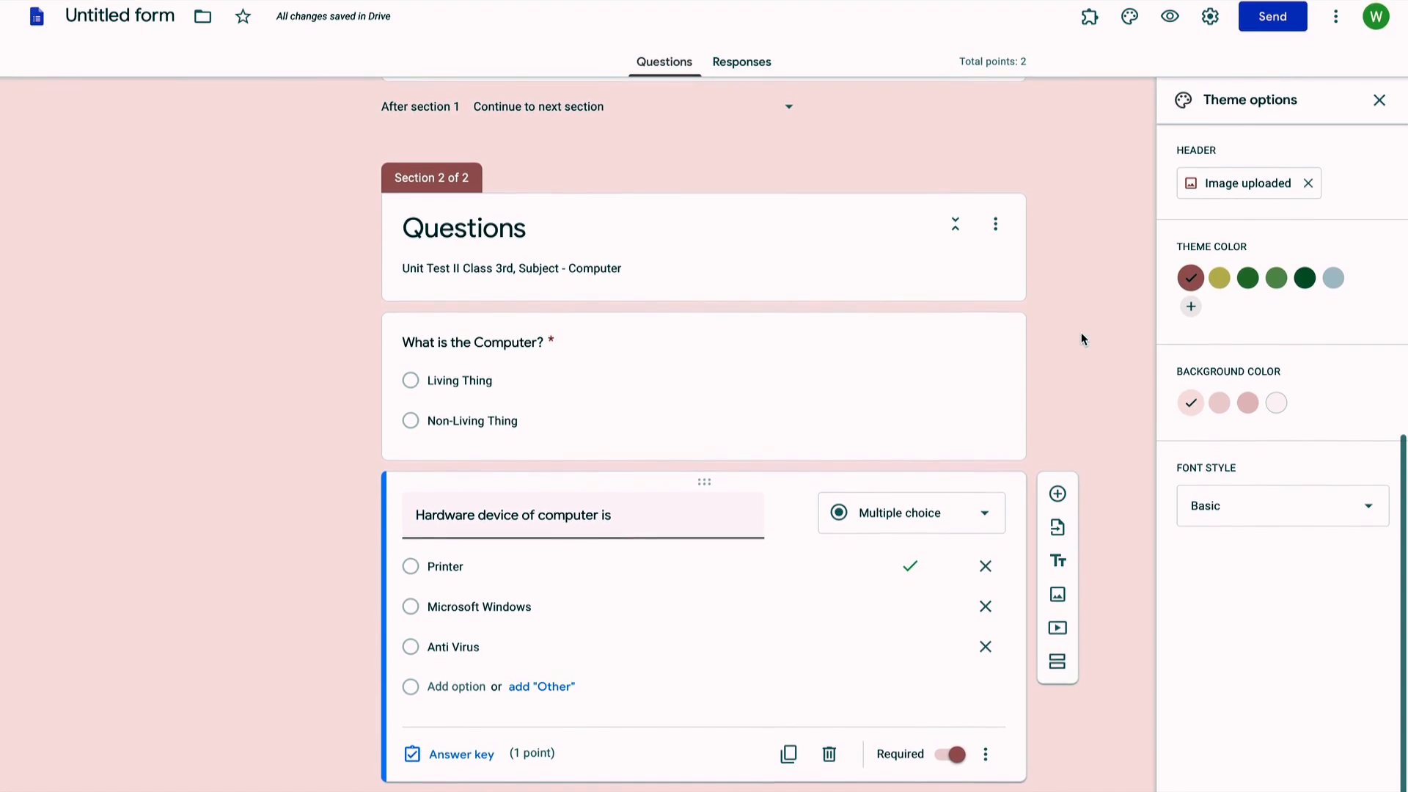
Step: Add a blank question below the hardware question and bring up its Insert image dialog
click(1058, 493)
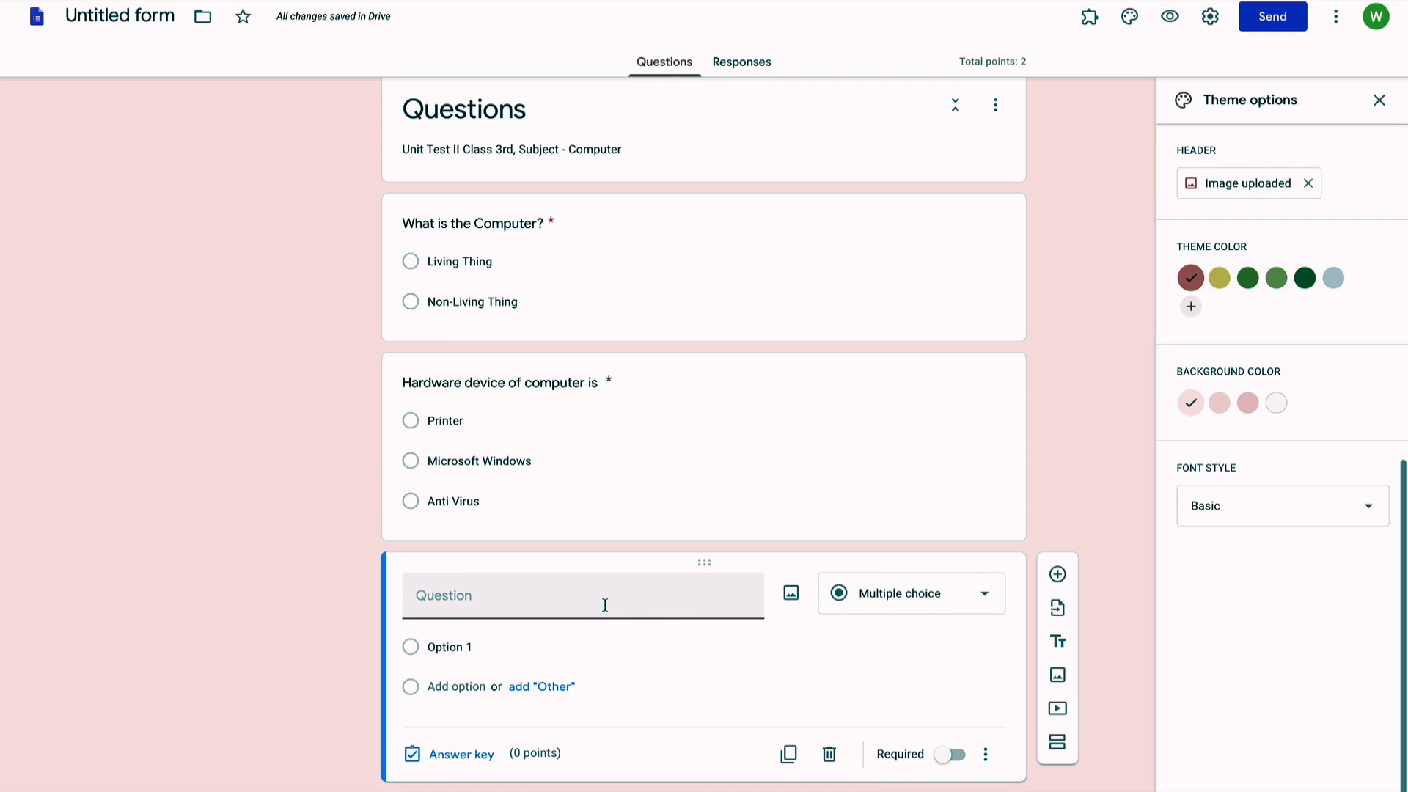
click(795, 594)
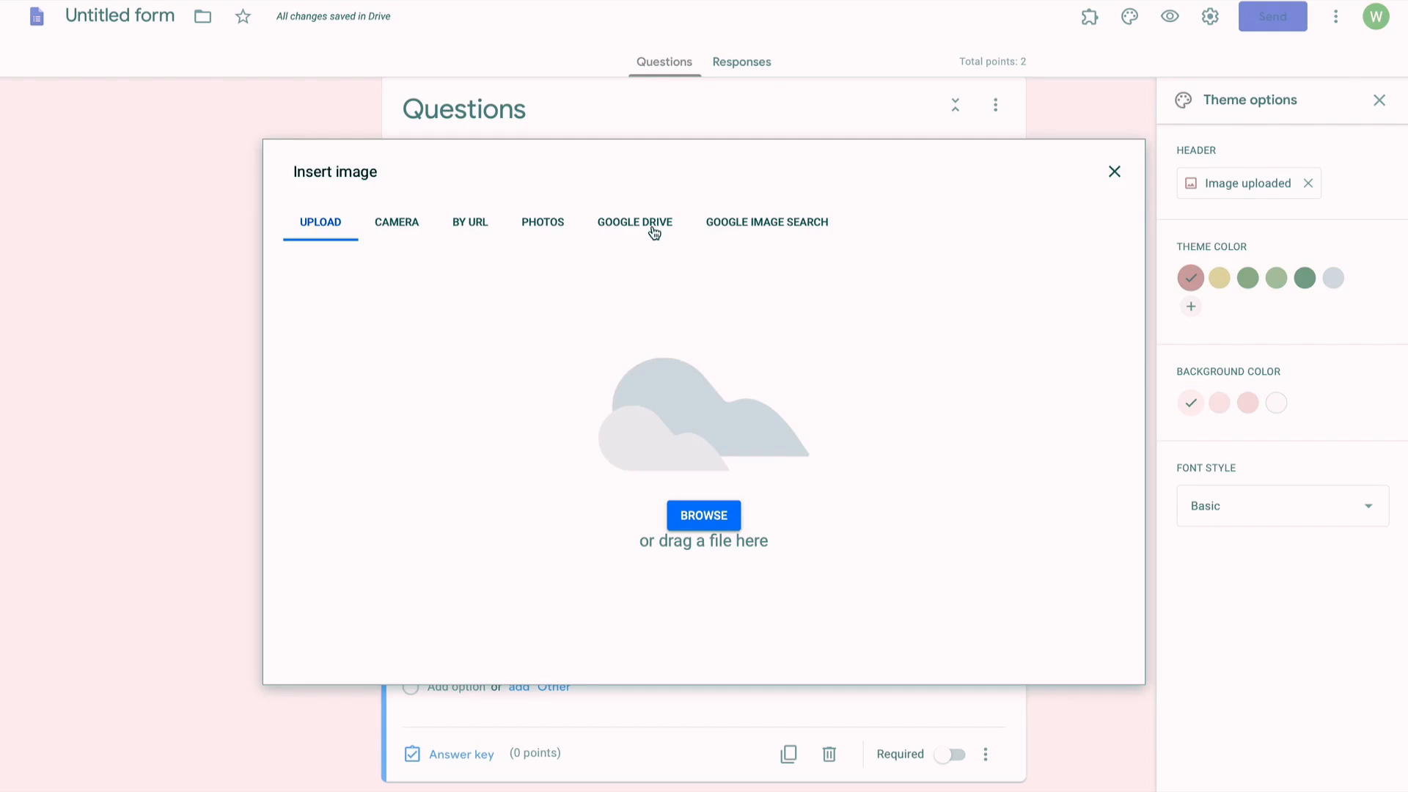
Step: Upload 4.png from the computer as the new question's image
click(702, 512)
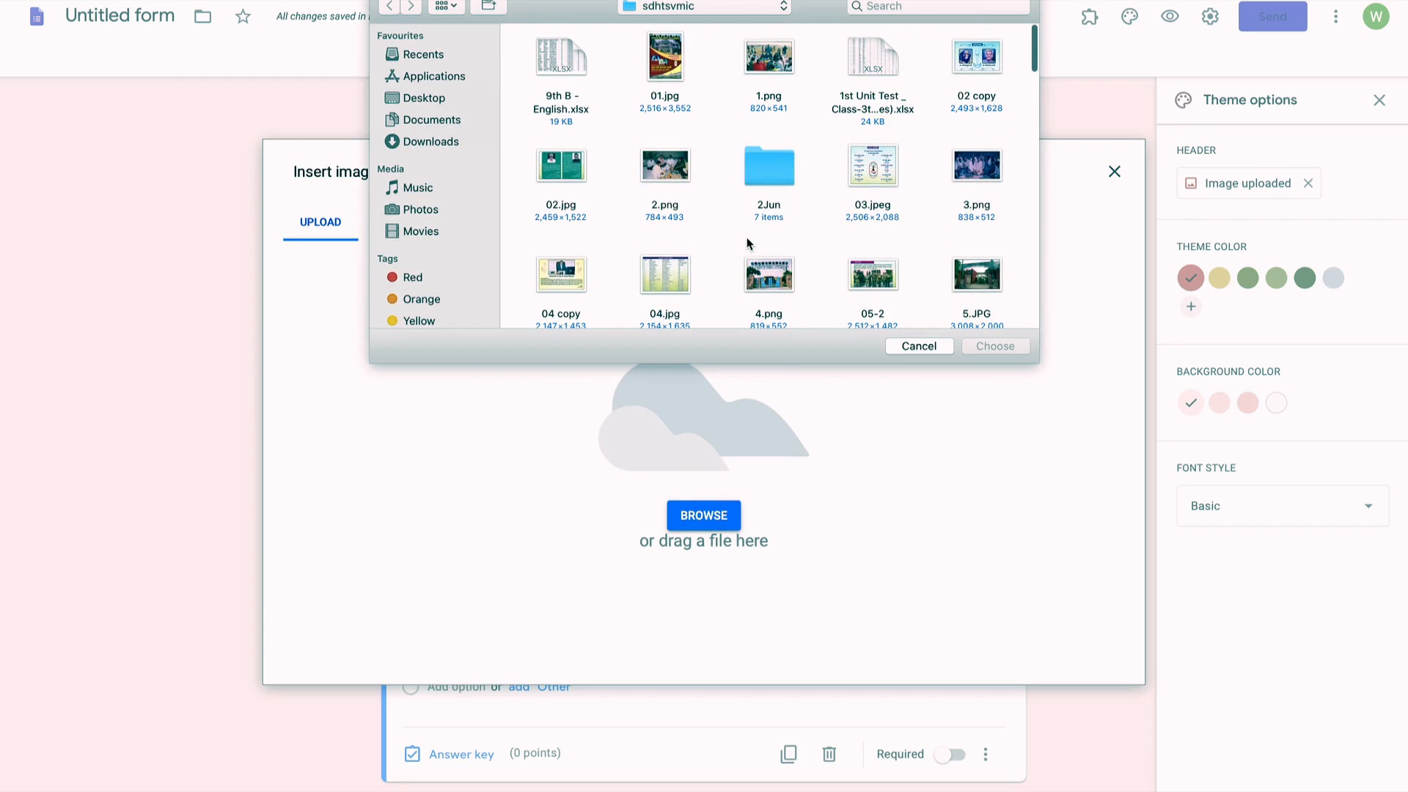
scroll(750, 243, down, 1)
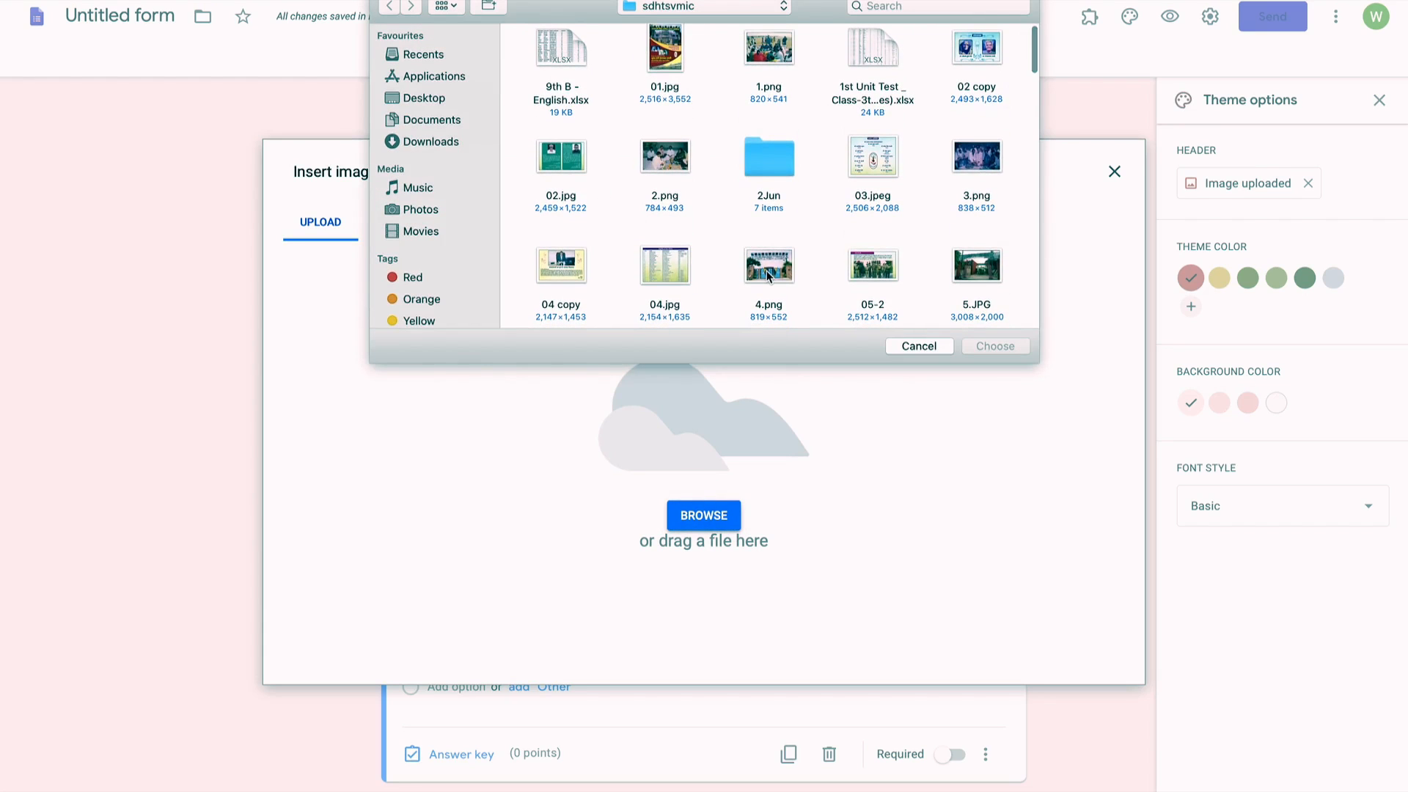
double_click(767, 268)
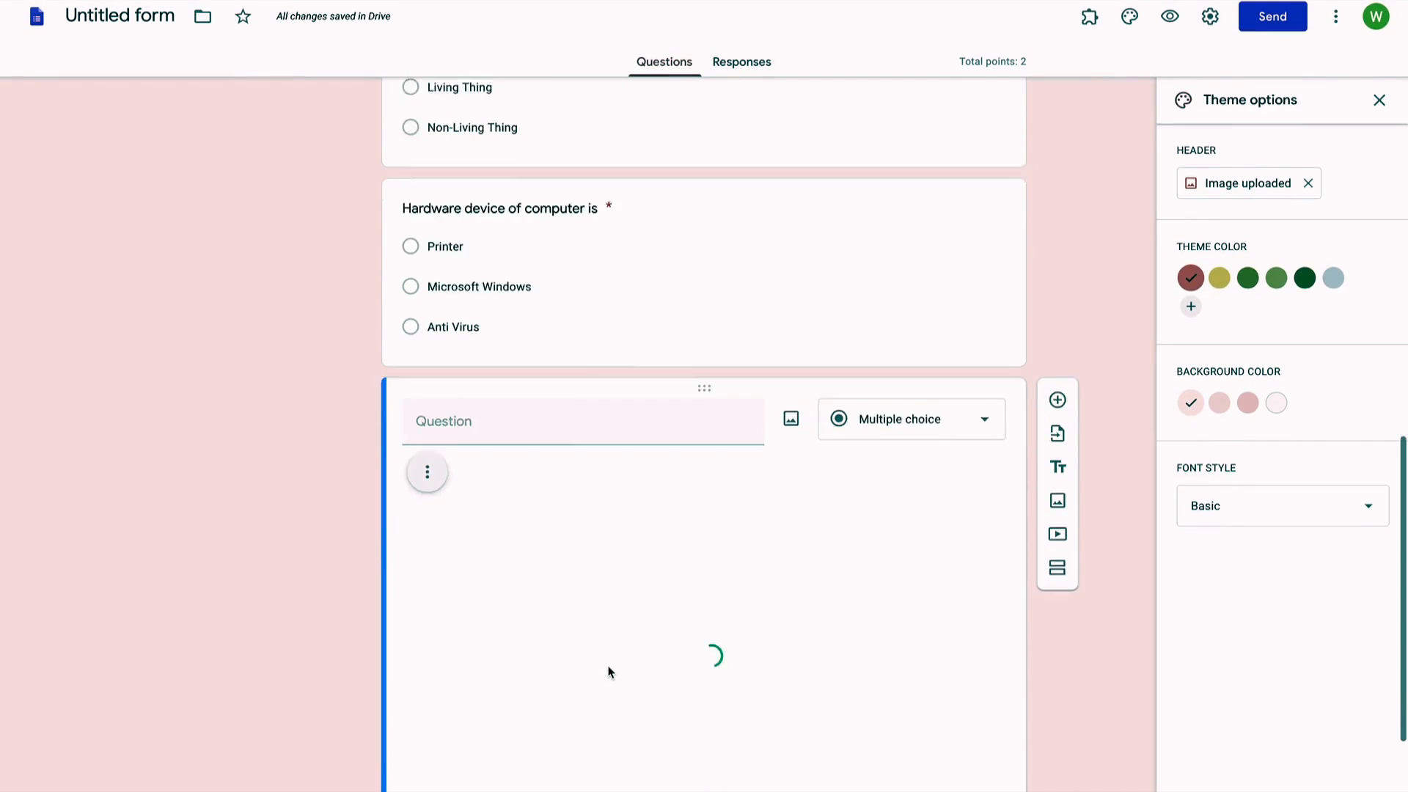
Step: Title the picture question 'What is this?' with answer options School and Hospital
click(515, 321)
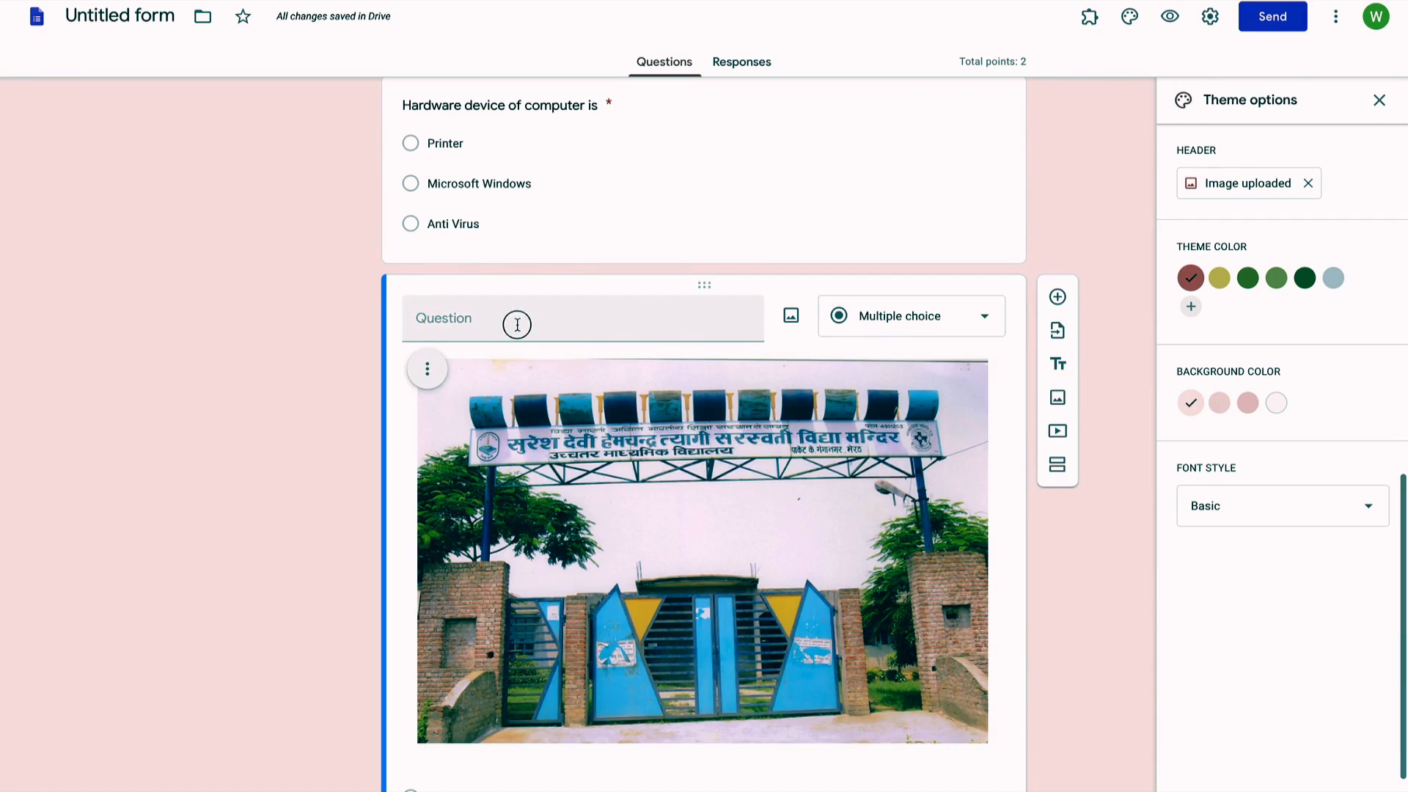
text(Wha)
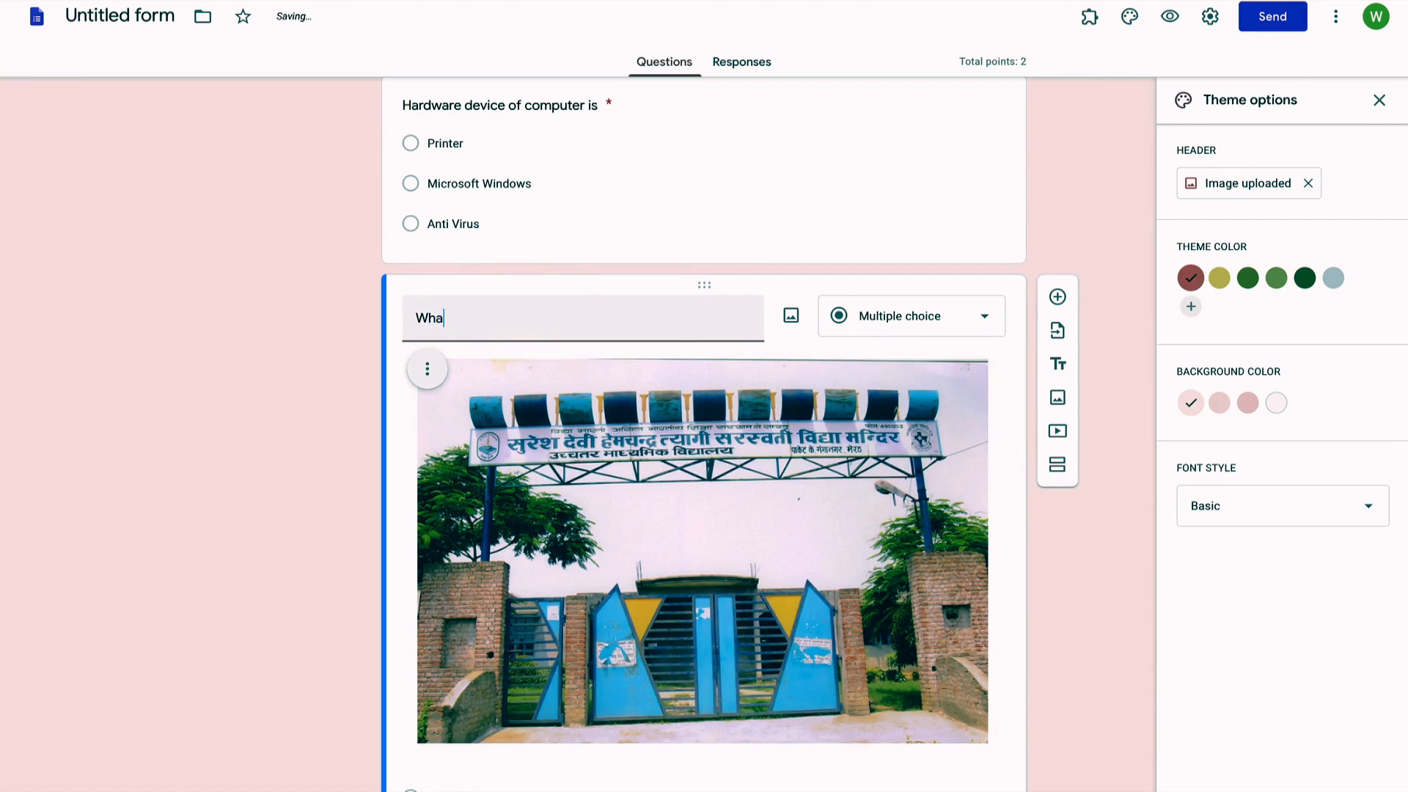
text(t is t)
text(his?)
scroll(655, 472, down, 2)
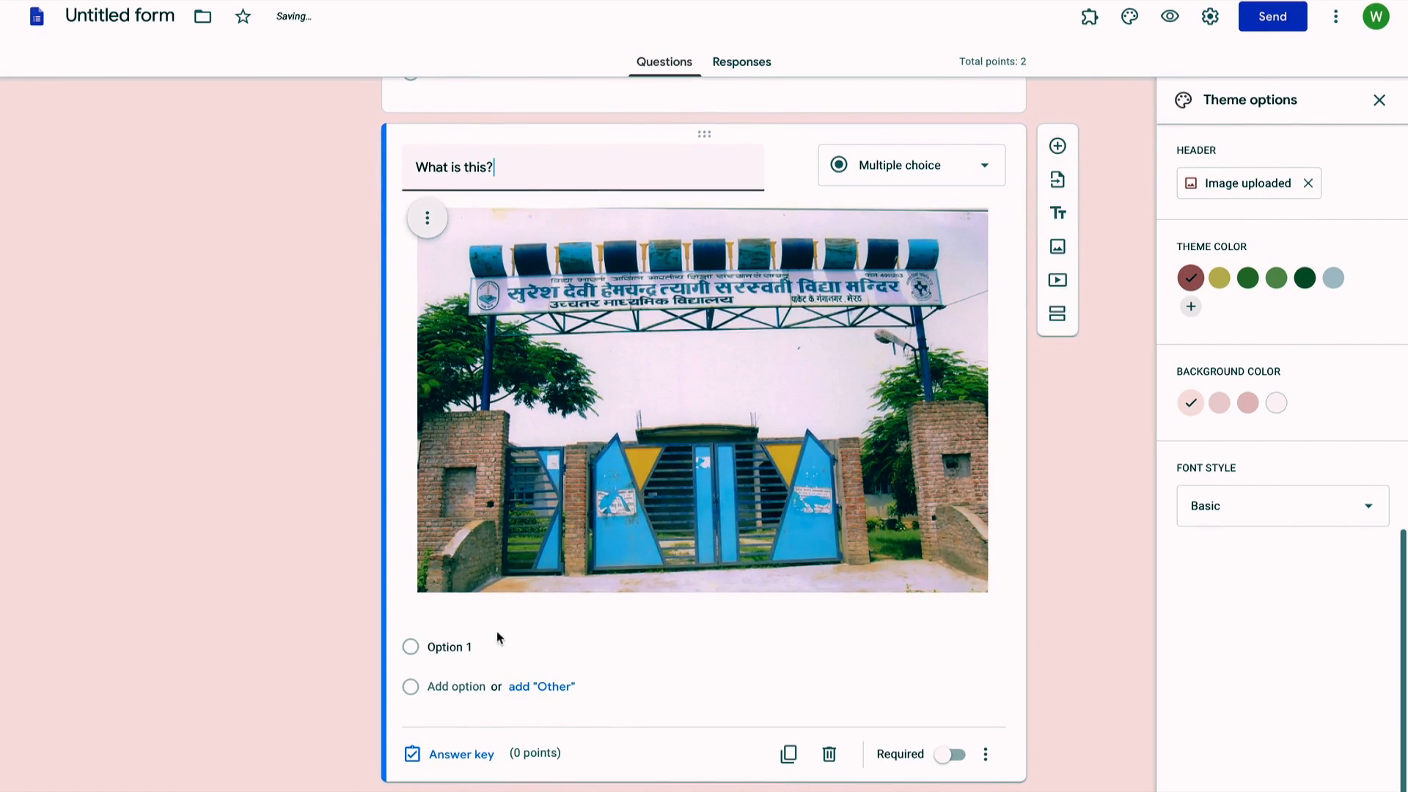
click(448, 649)
text(School)
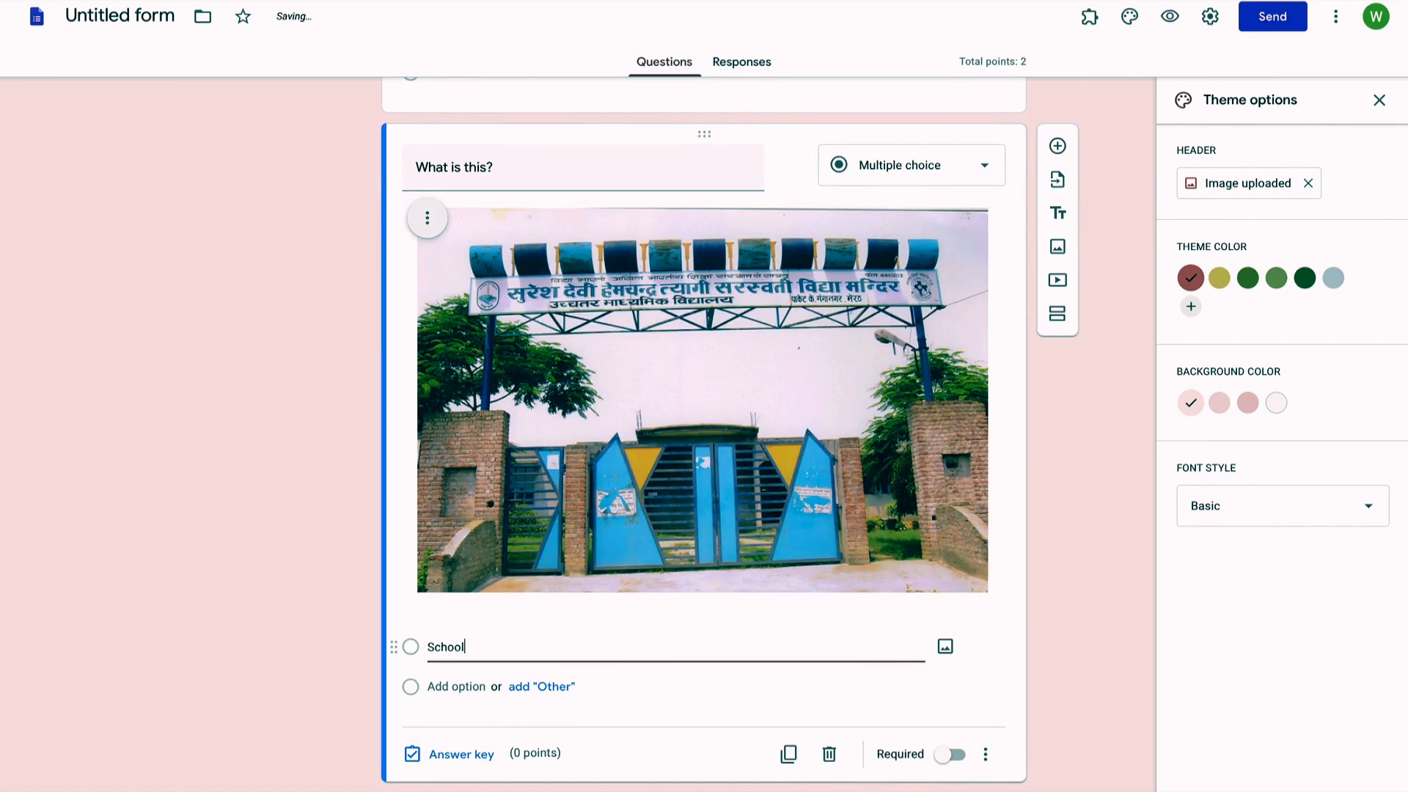
click(442, 687)
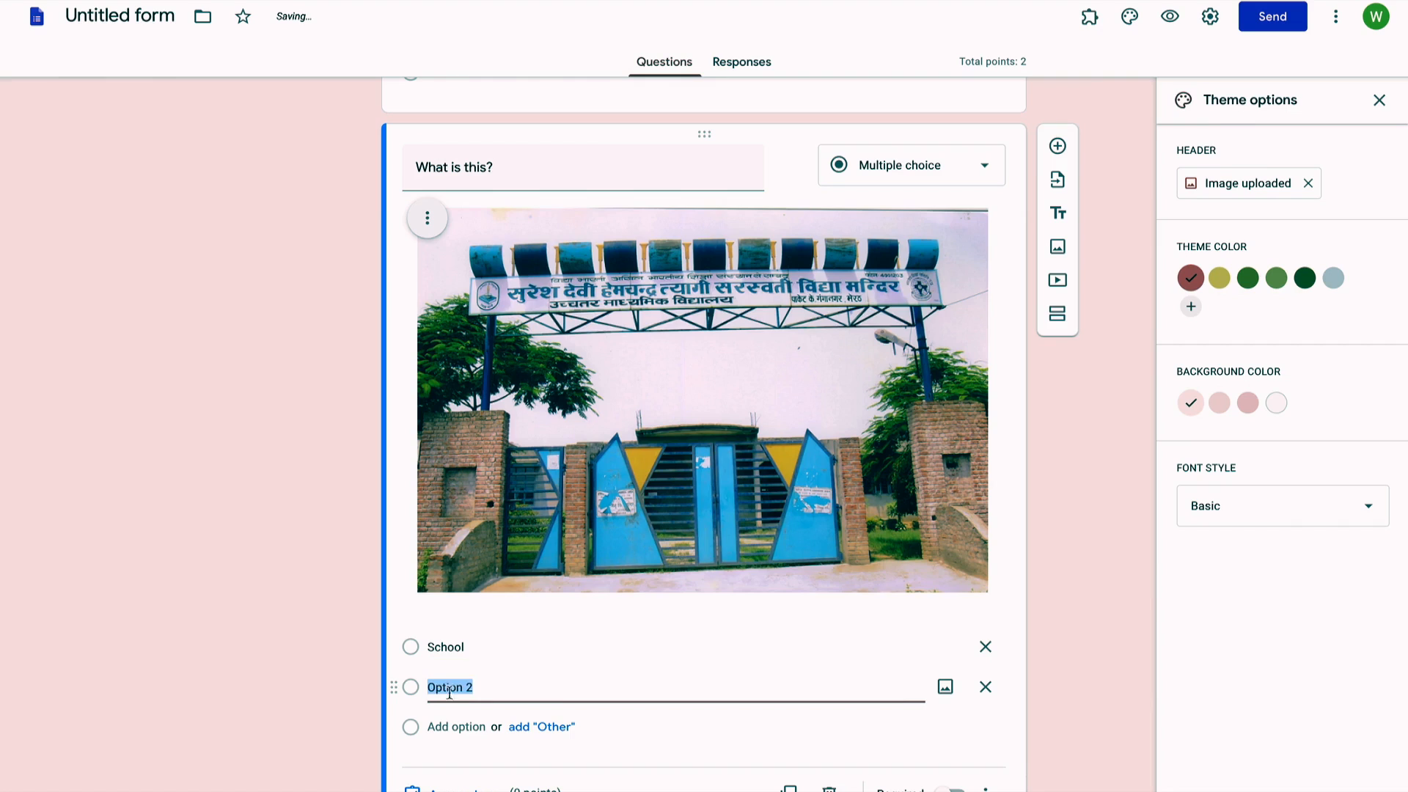
text(Hospital)
scroll(448, 745, down, 1)
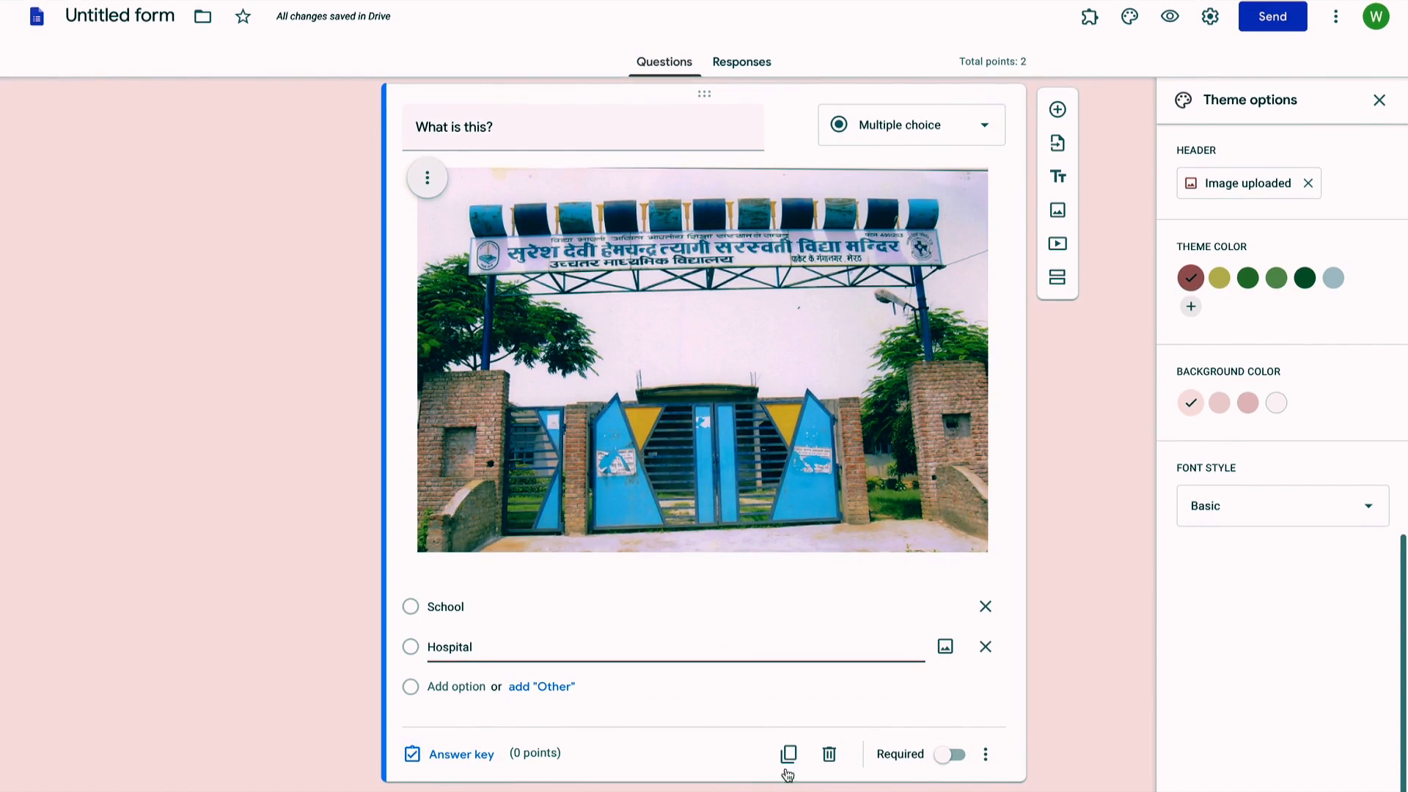
Step: Make School the 1-point correct answer for the 'What is this?' question
click(452, 757)
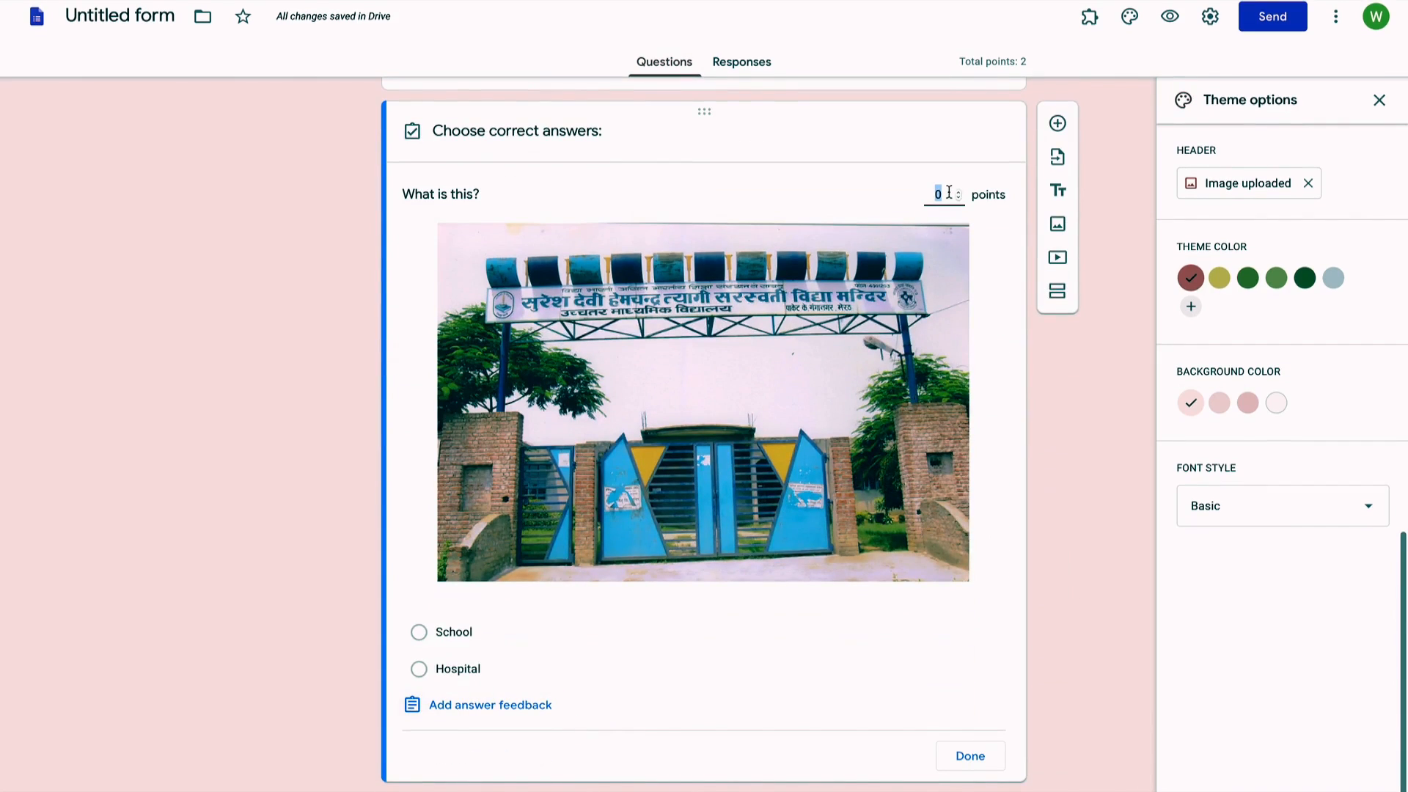
text(1)
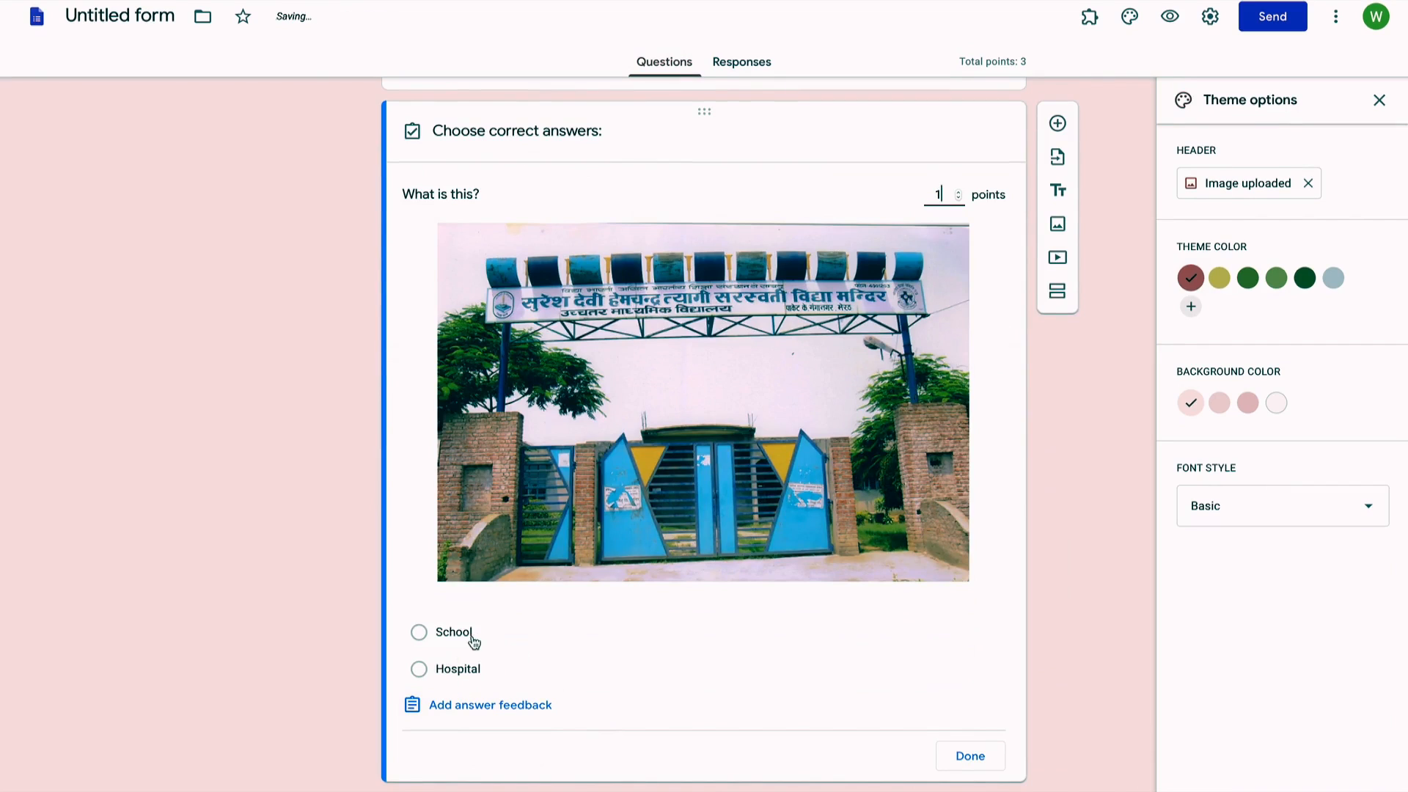
click(485, 635)
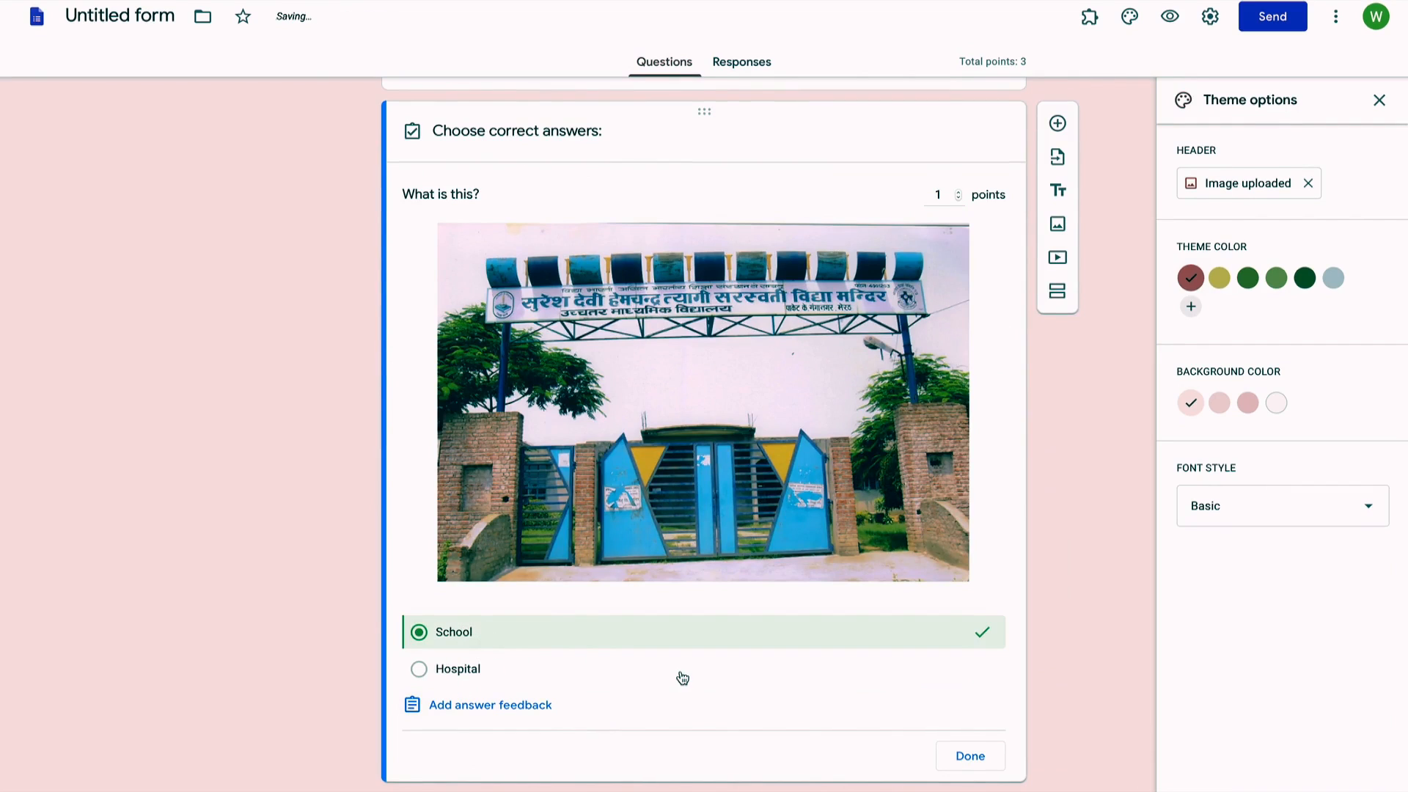
click(984, 761)
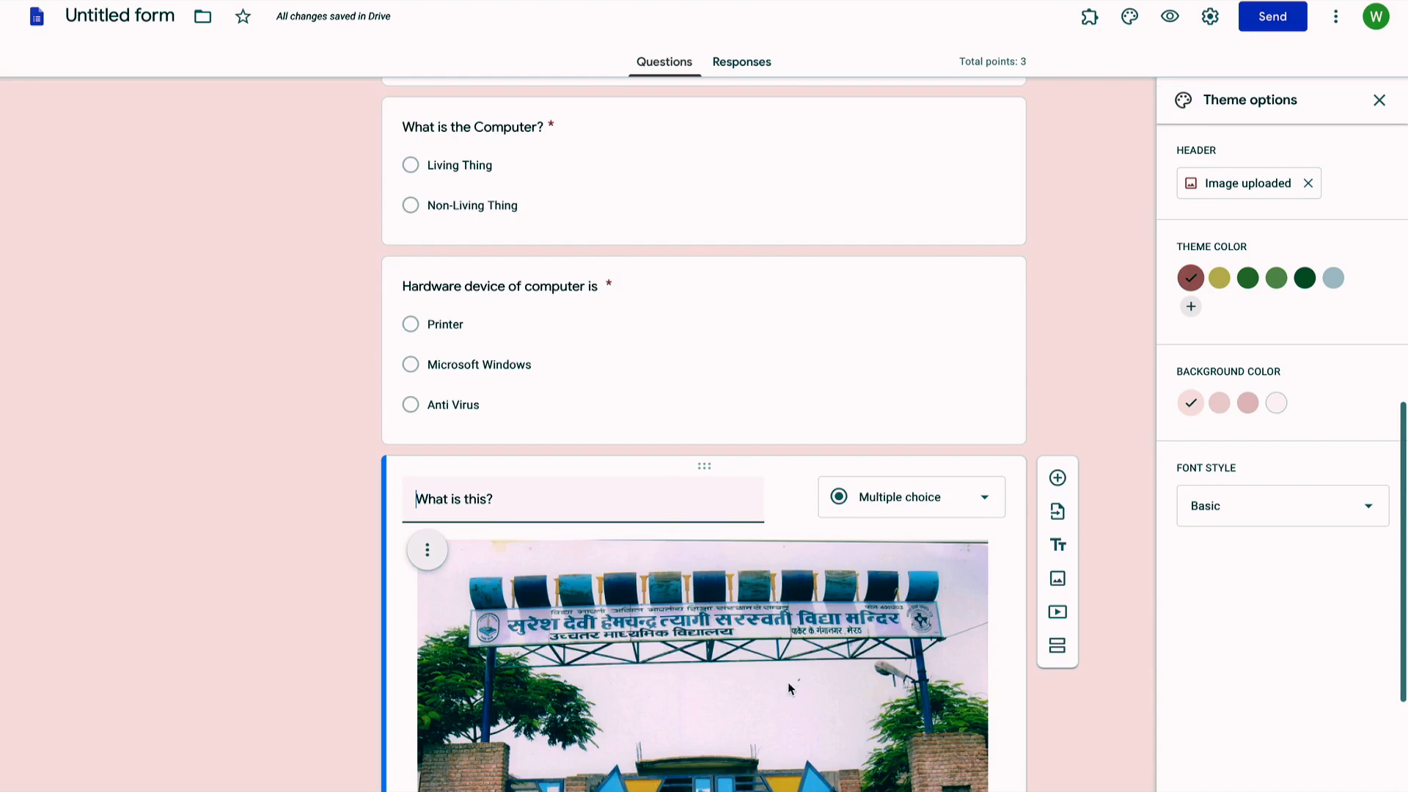
Step: Title the new multiple-choice question 'Which is an Apple?'
scroll(785, 702, down, 5)
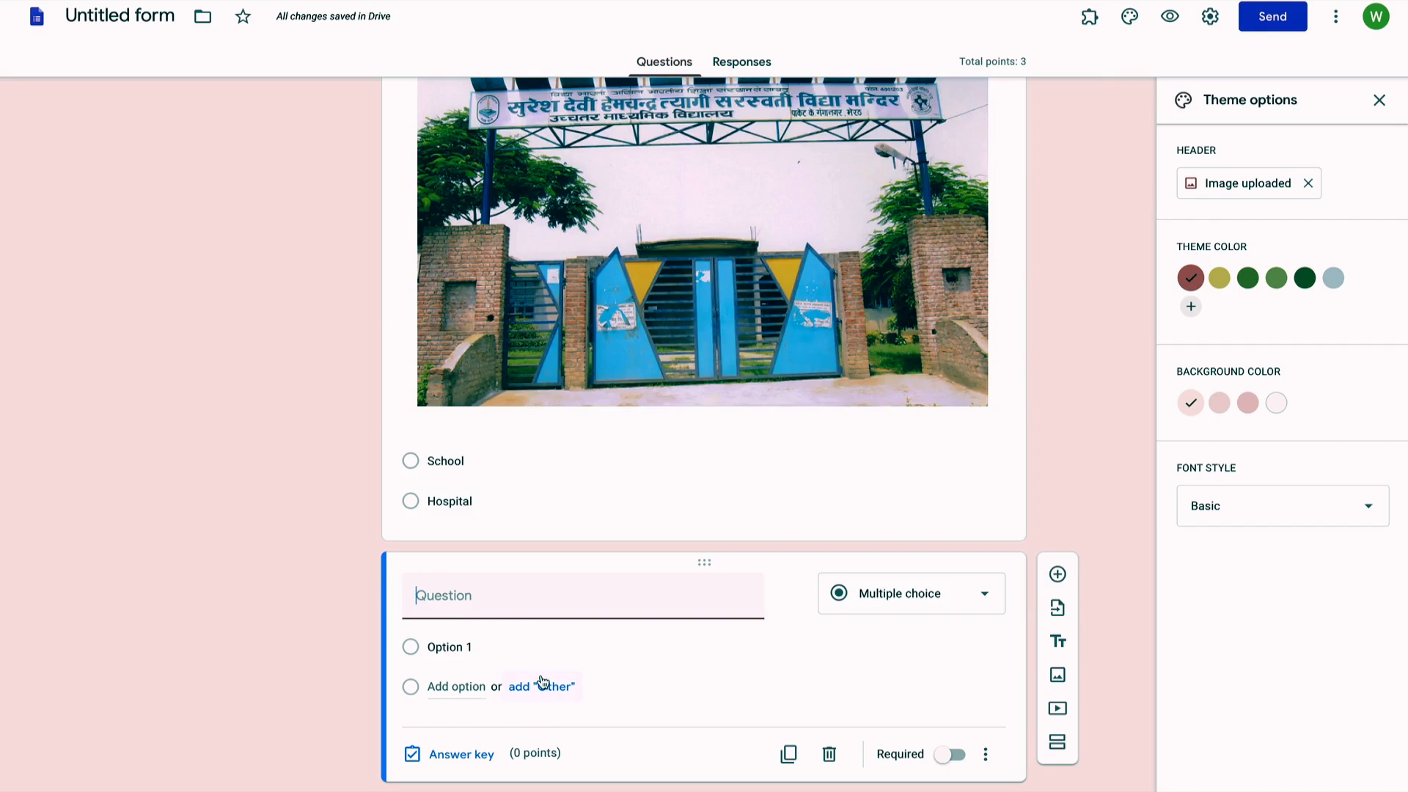
click(523, 604)
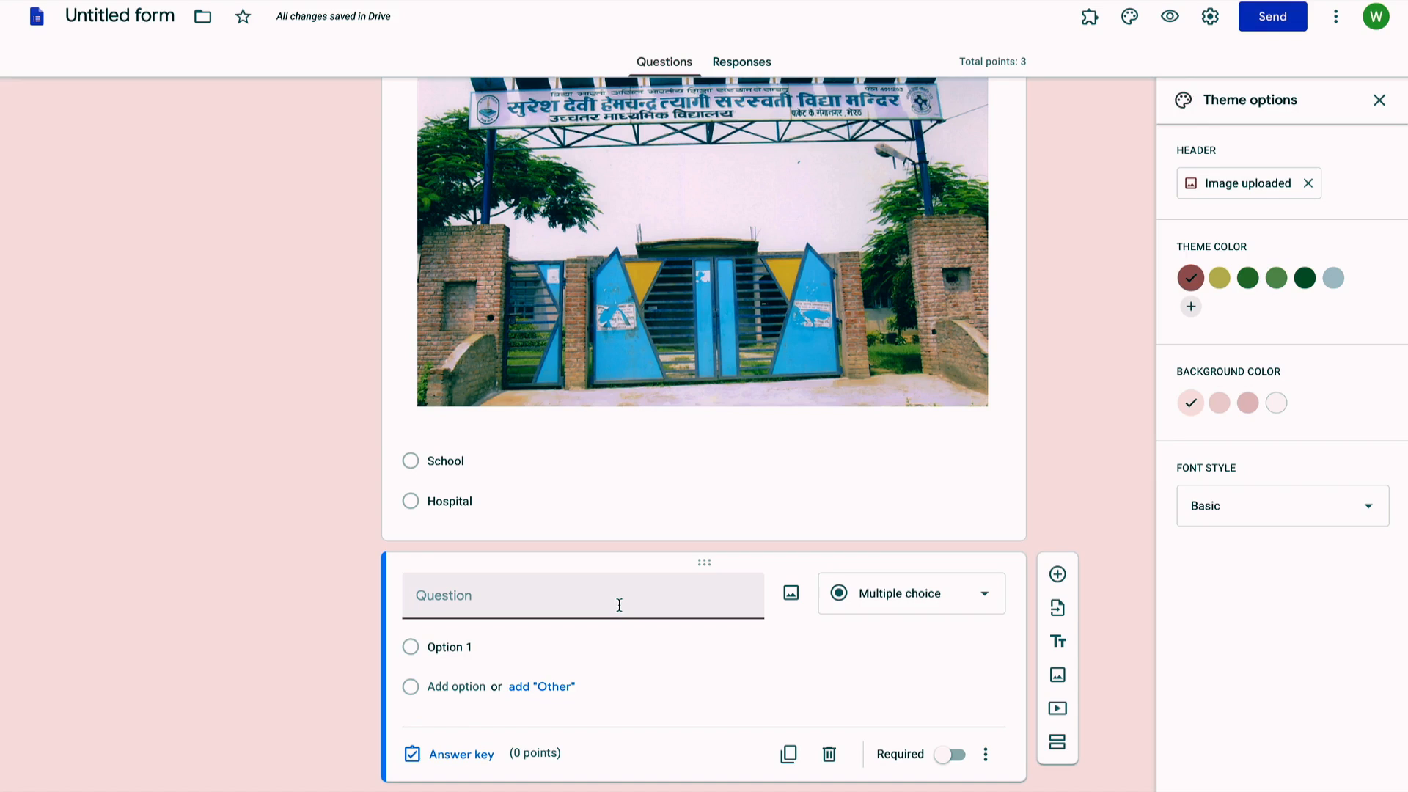
text(W)
text(an)
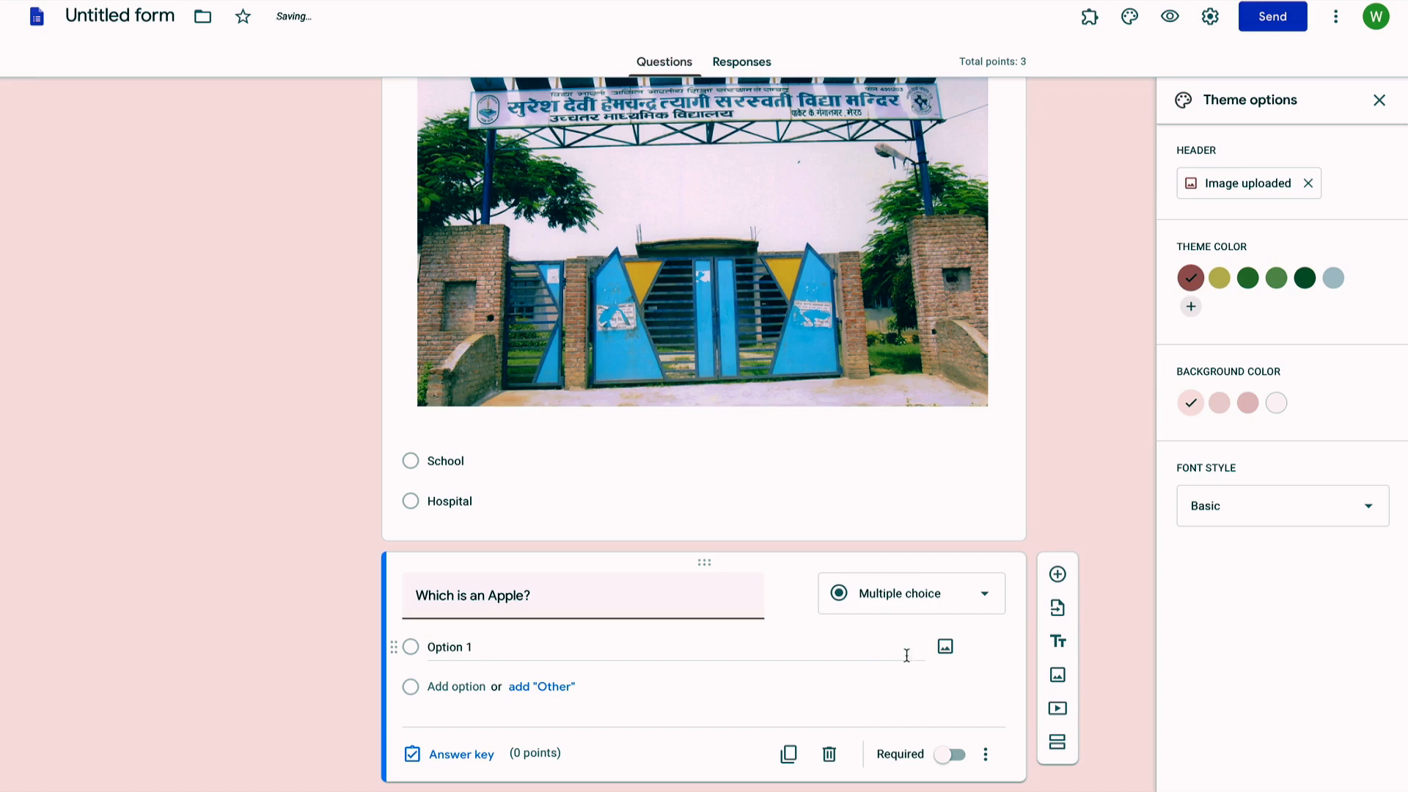
Step: Attach the Orange image file to the question's first answer option
click(893, 655)
click(945, 647)
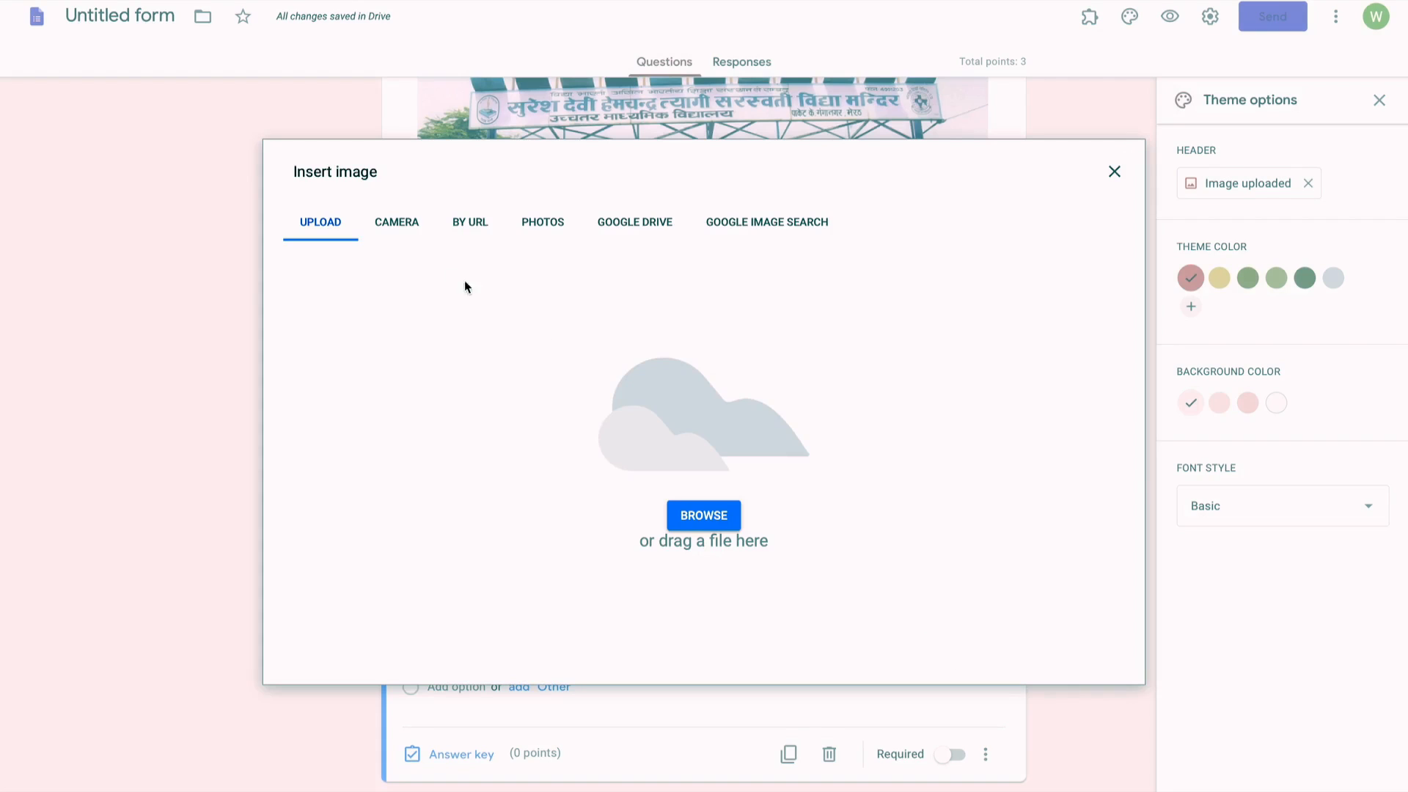
click(738, 525)
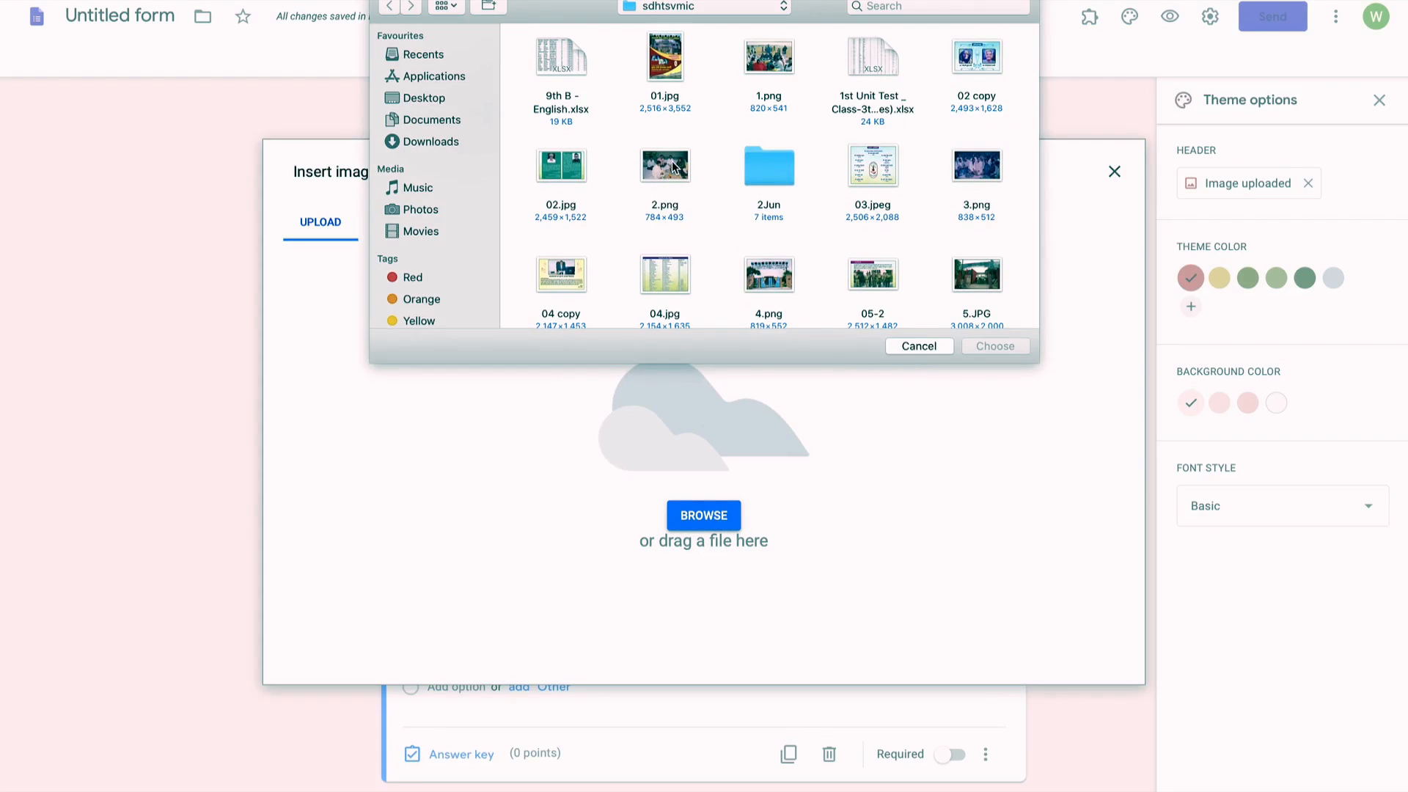
scroll(673, 167, down, 15)
scroll(671, 161, down, 5)
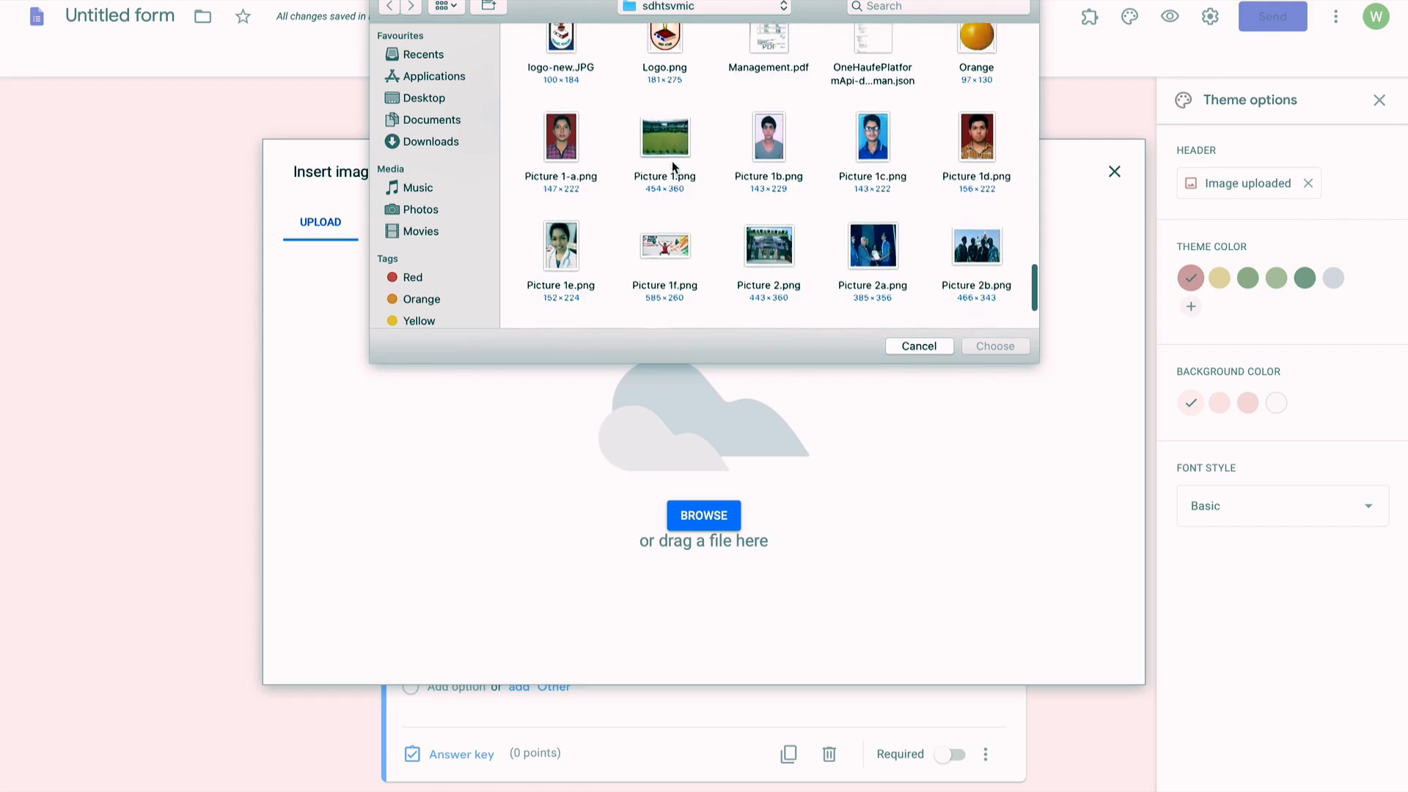
scroll(672, 161, up, 4)
scroll(676, 179, down, 5)
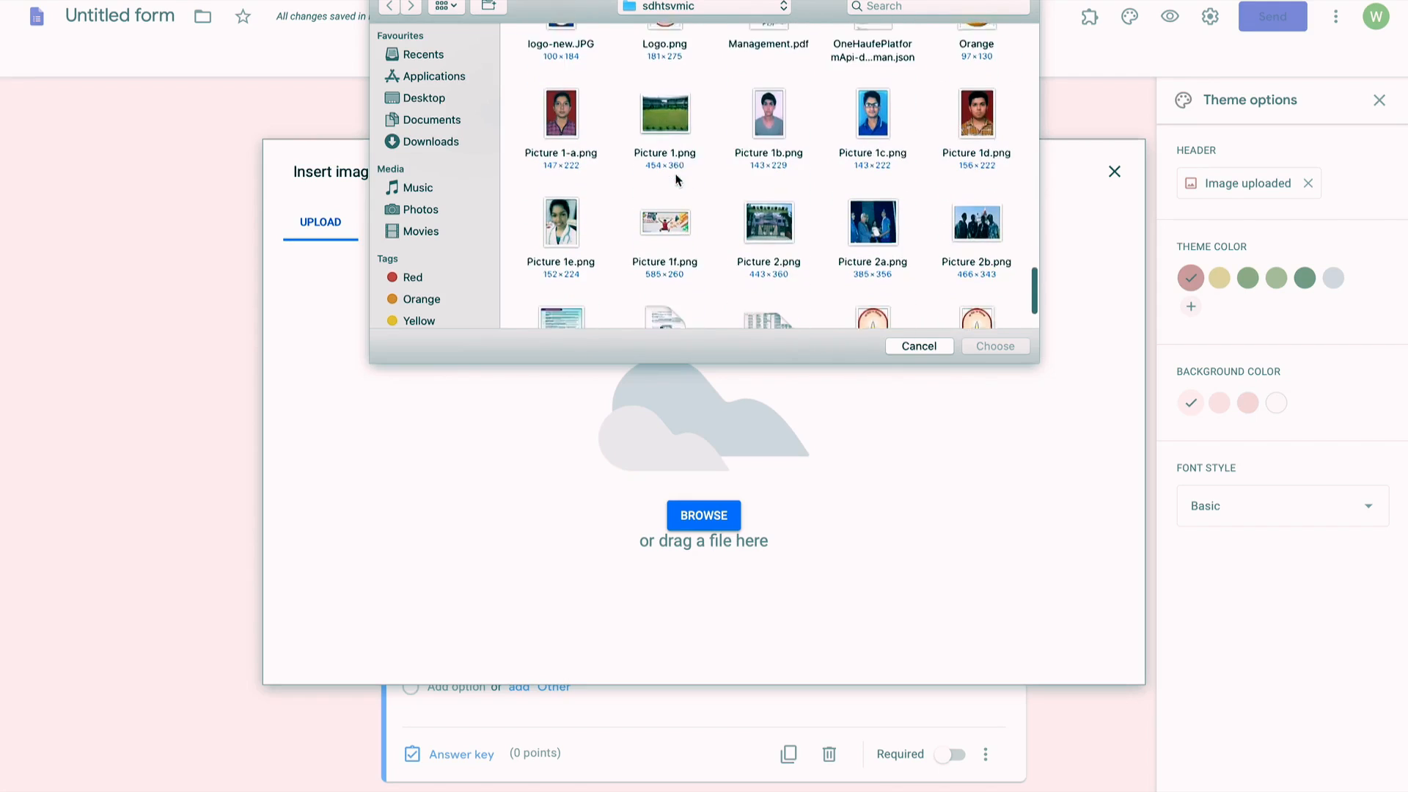
scroll(686, 188, up, 3)
scroll(687, 190, up, 1)
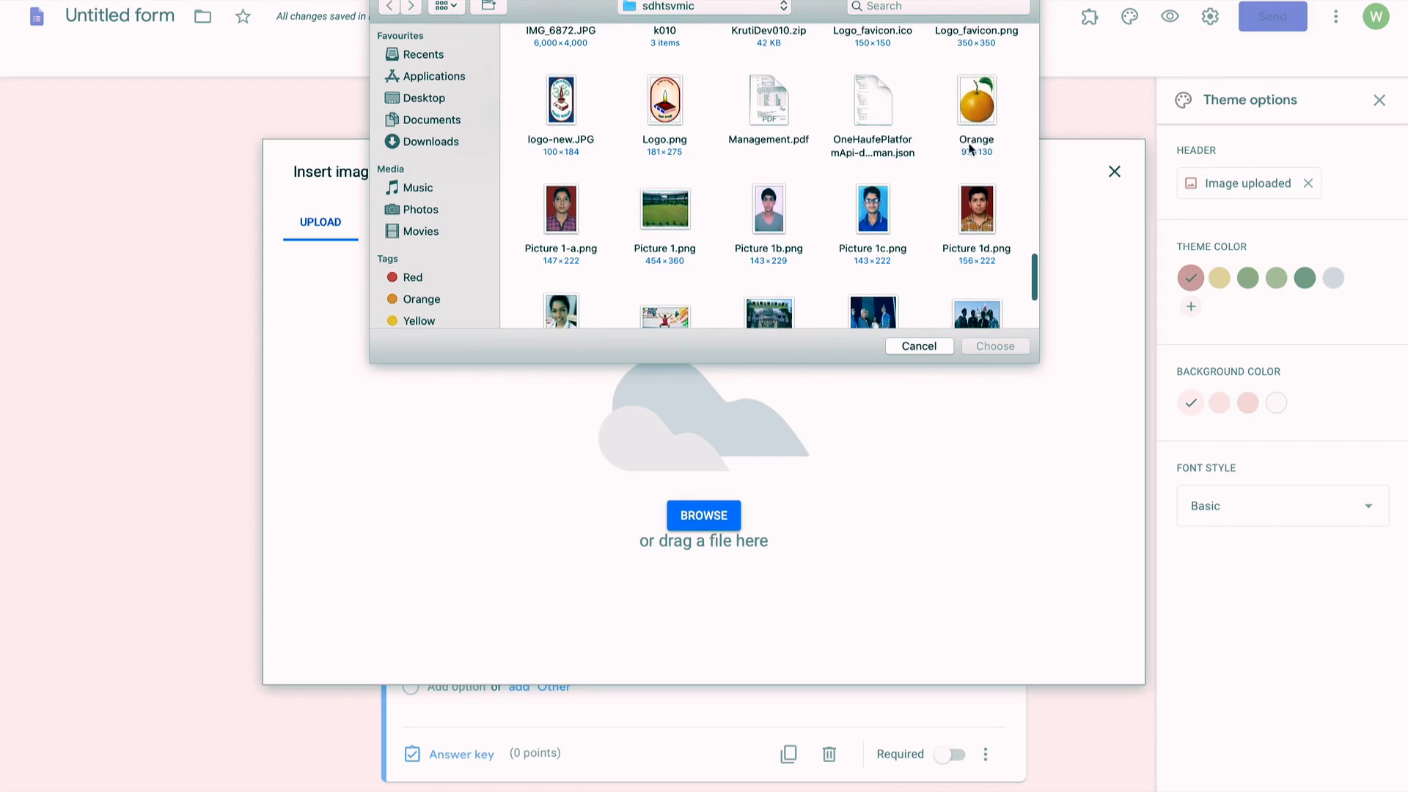
click(968, 88)
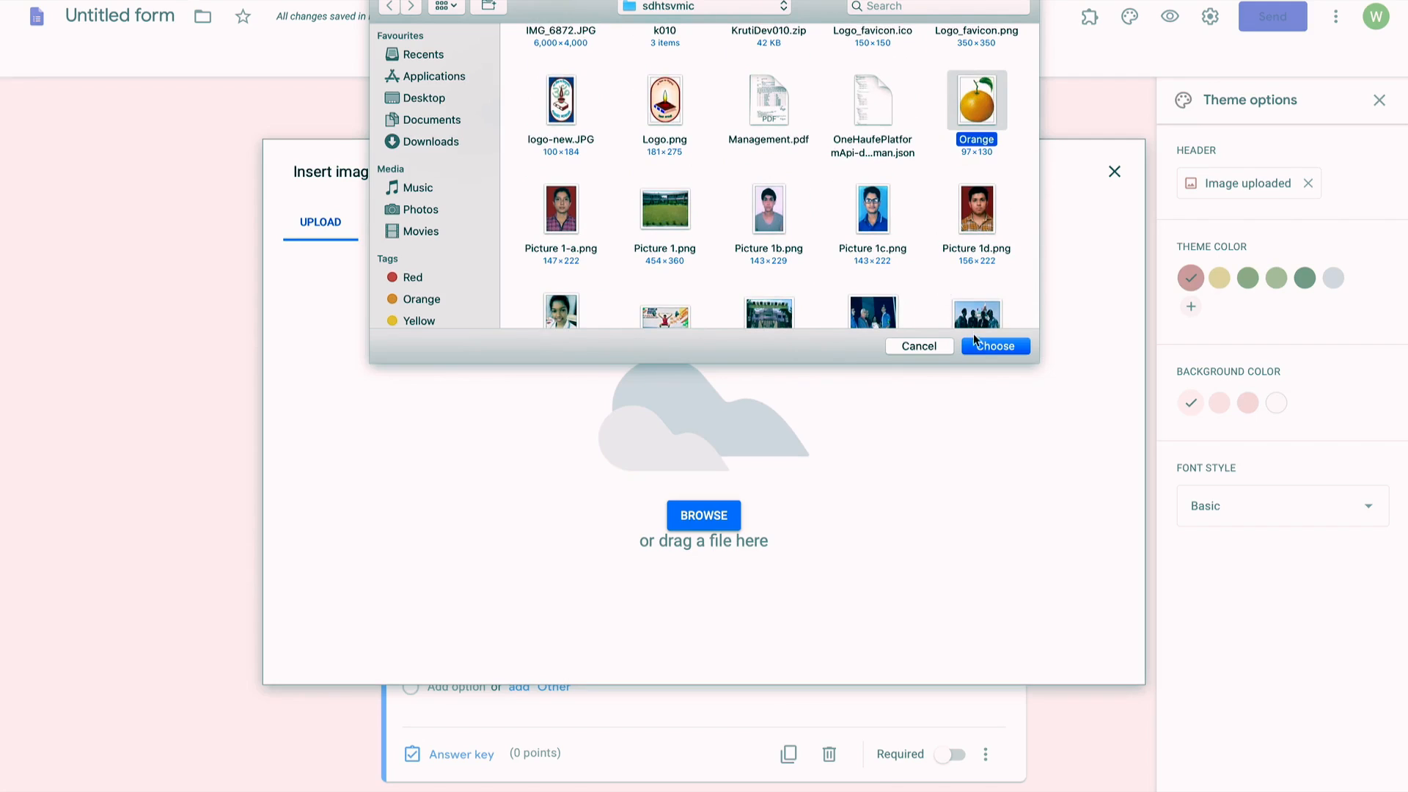
click(987, 345)
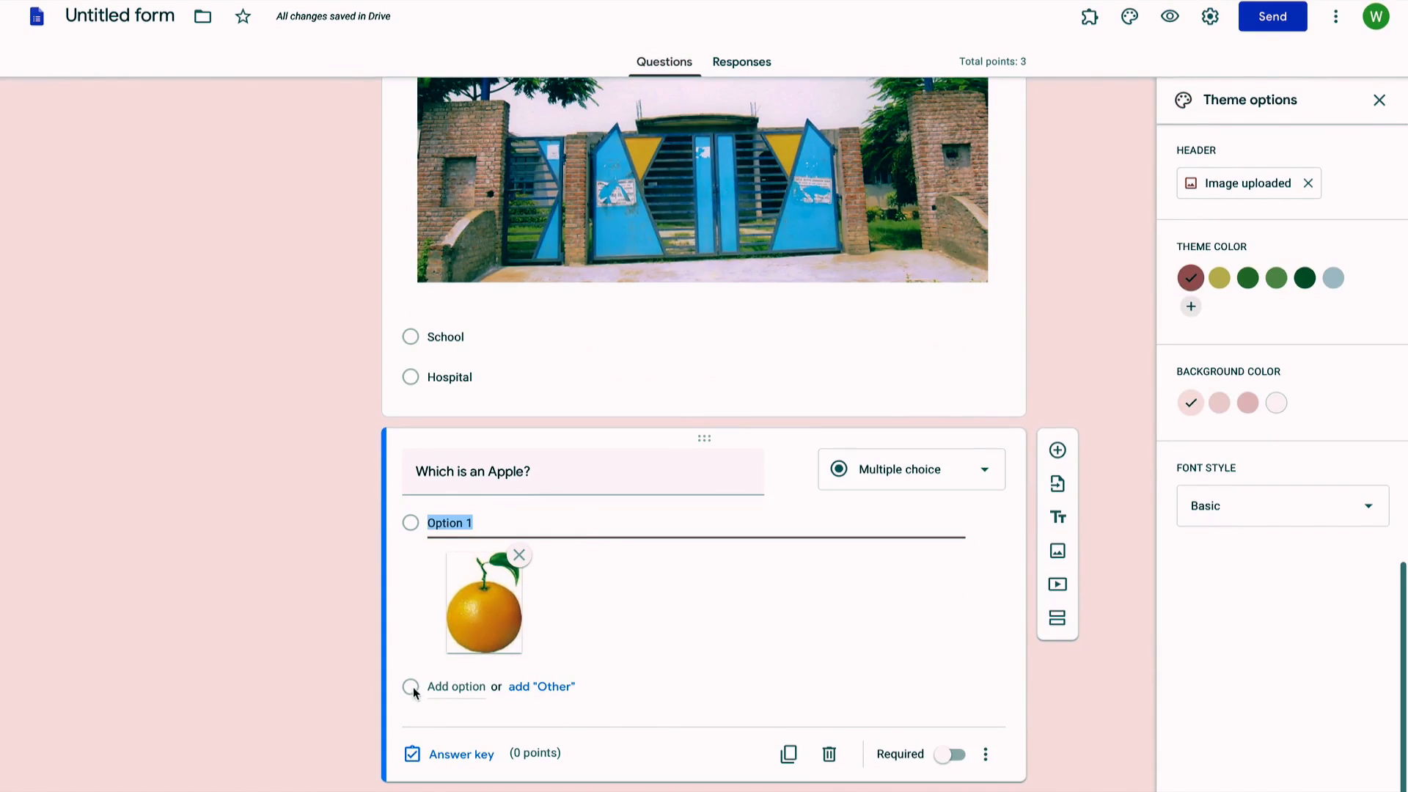
Step: Add a second answer option and upload the apple image to it
click(443, 684)
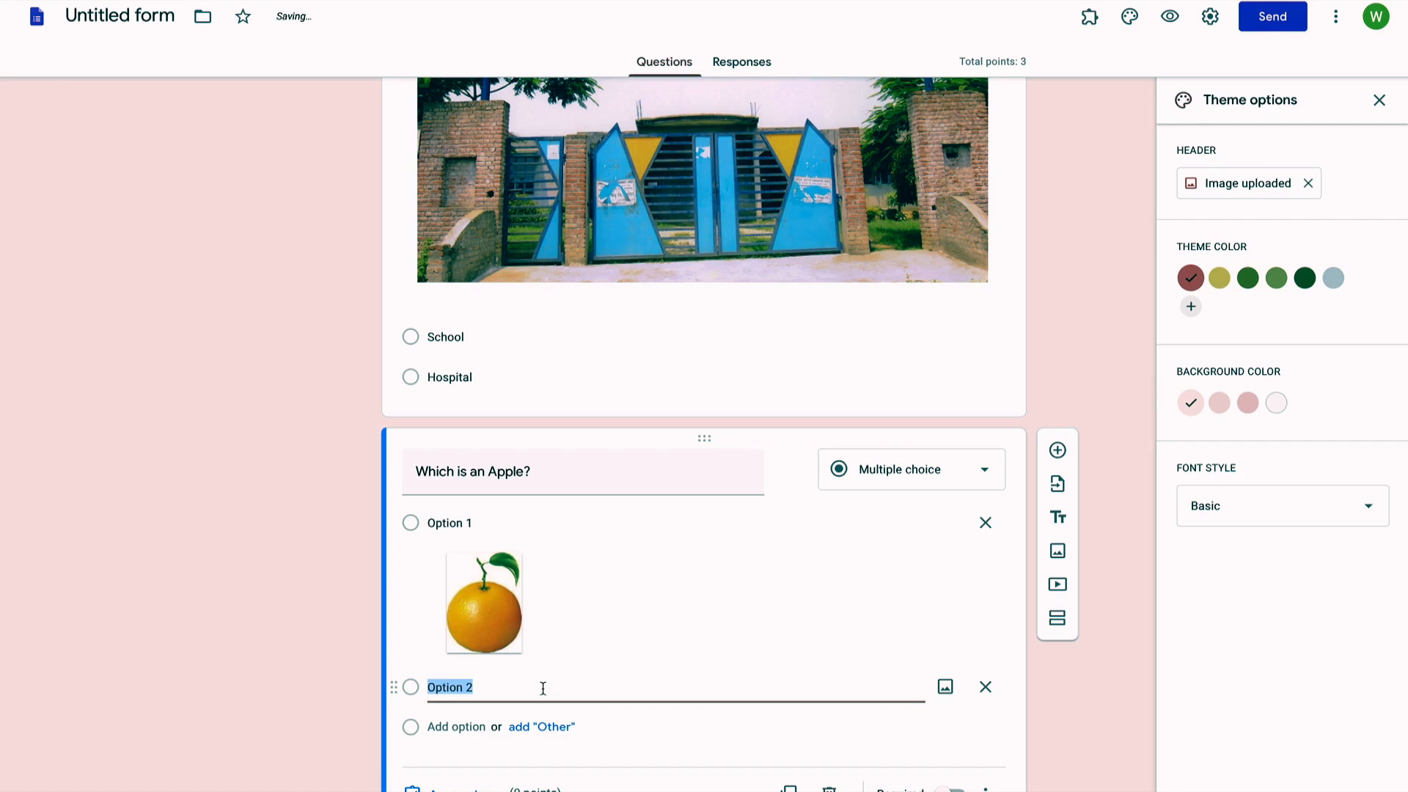
click(945, 686)
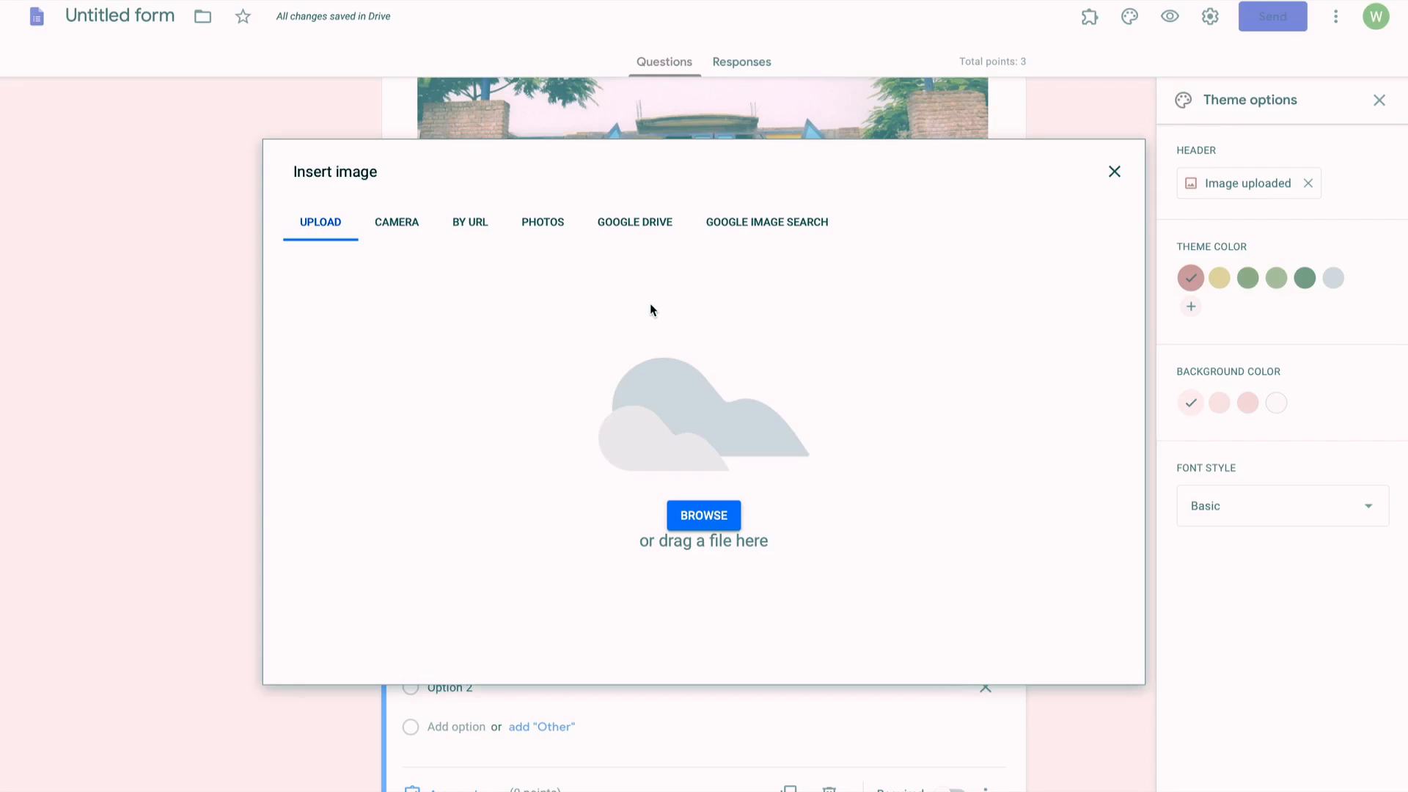
click(720, 516)
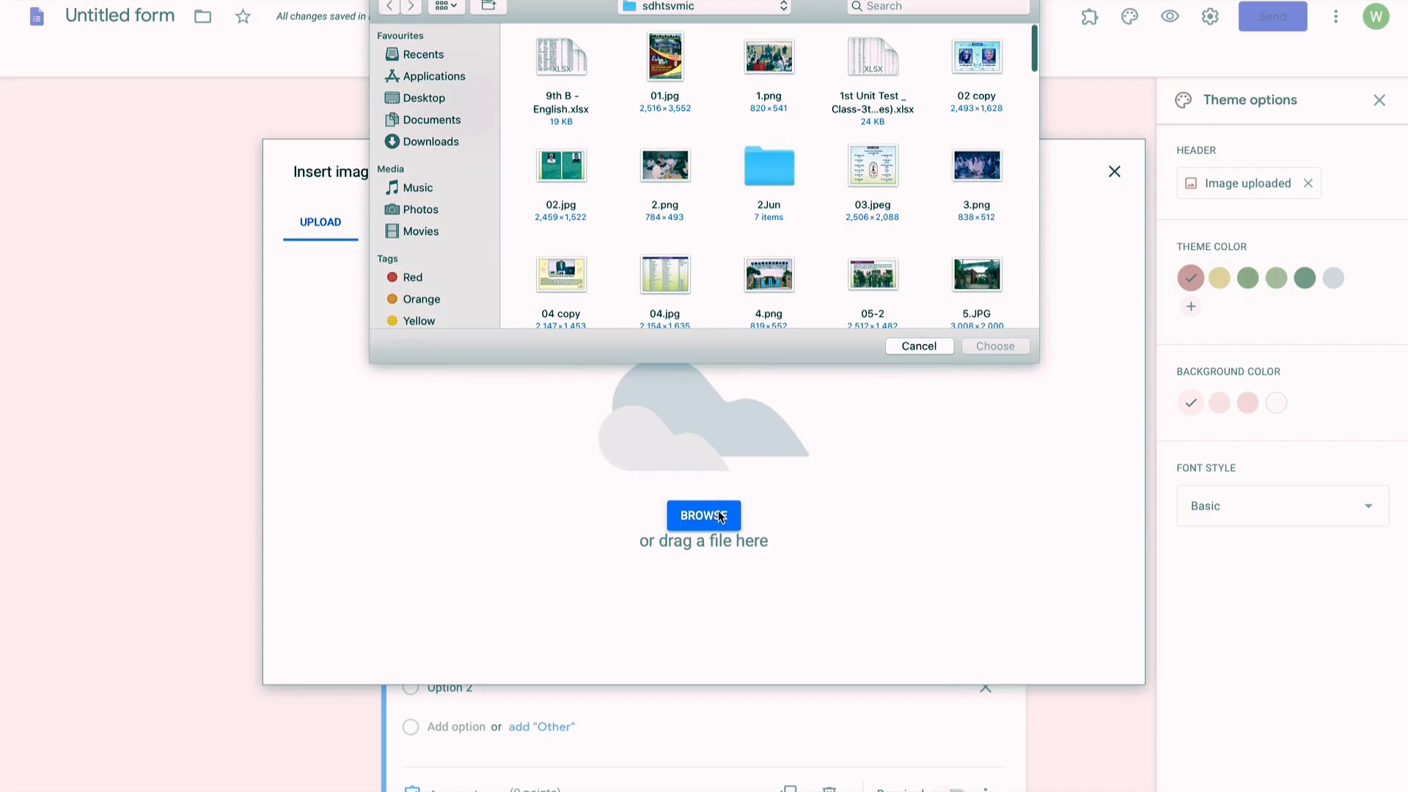
scroll(826, 195, down, 5)
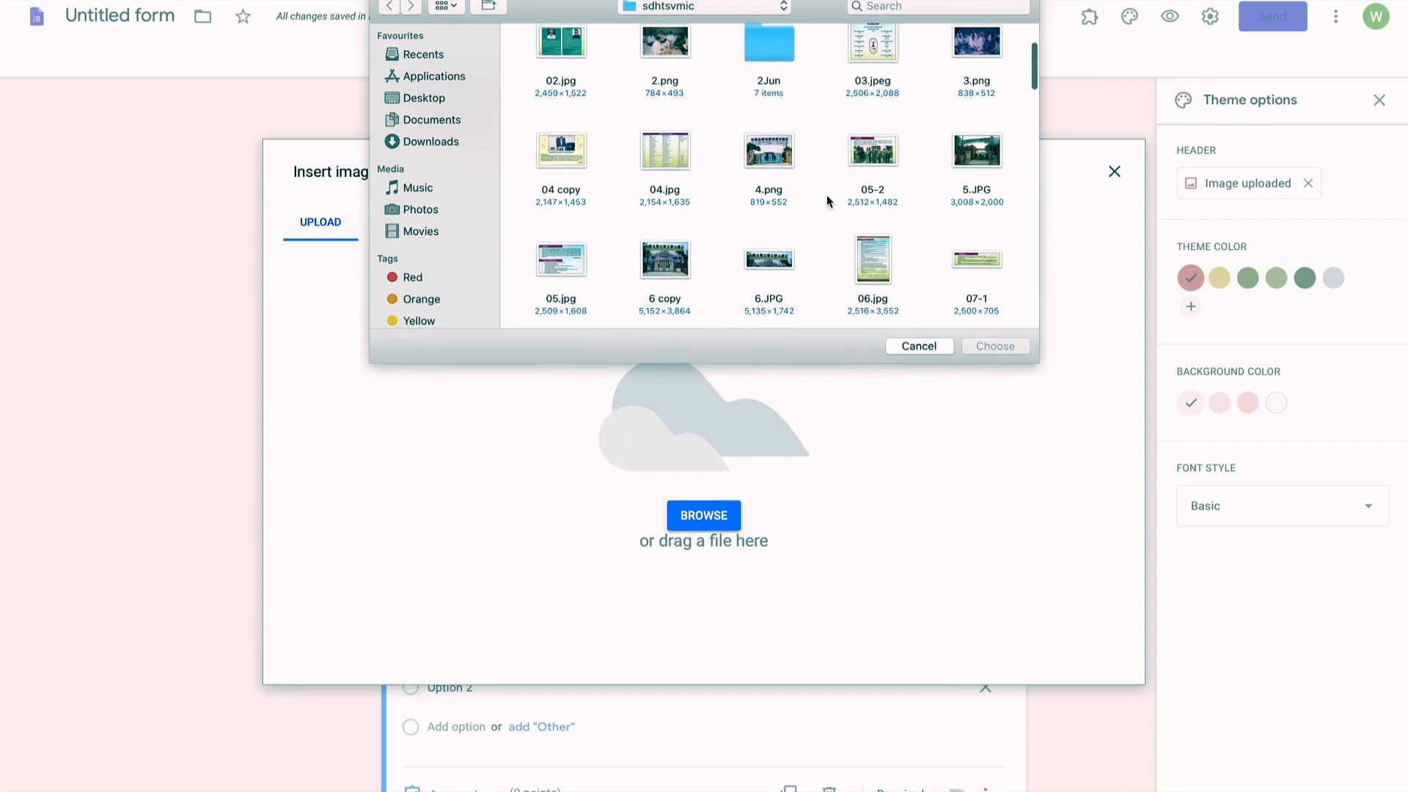
scroll(826, 195, down, 10)
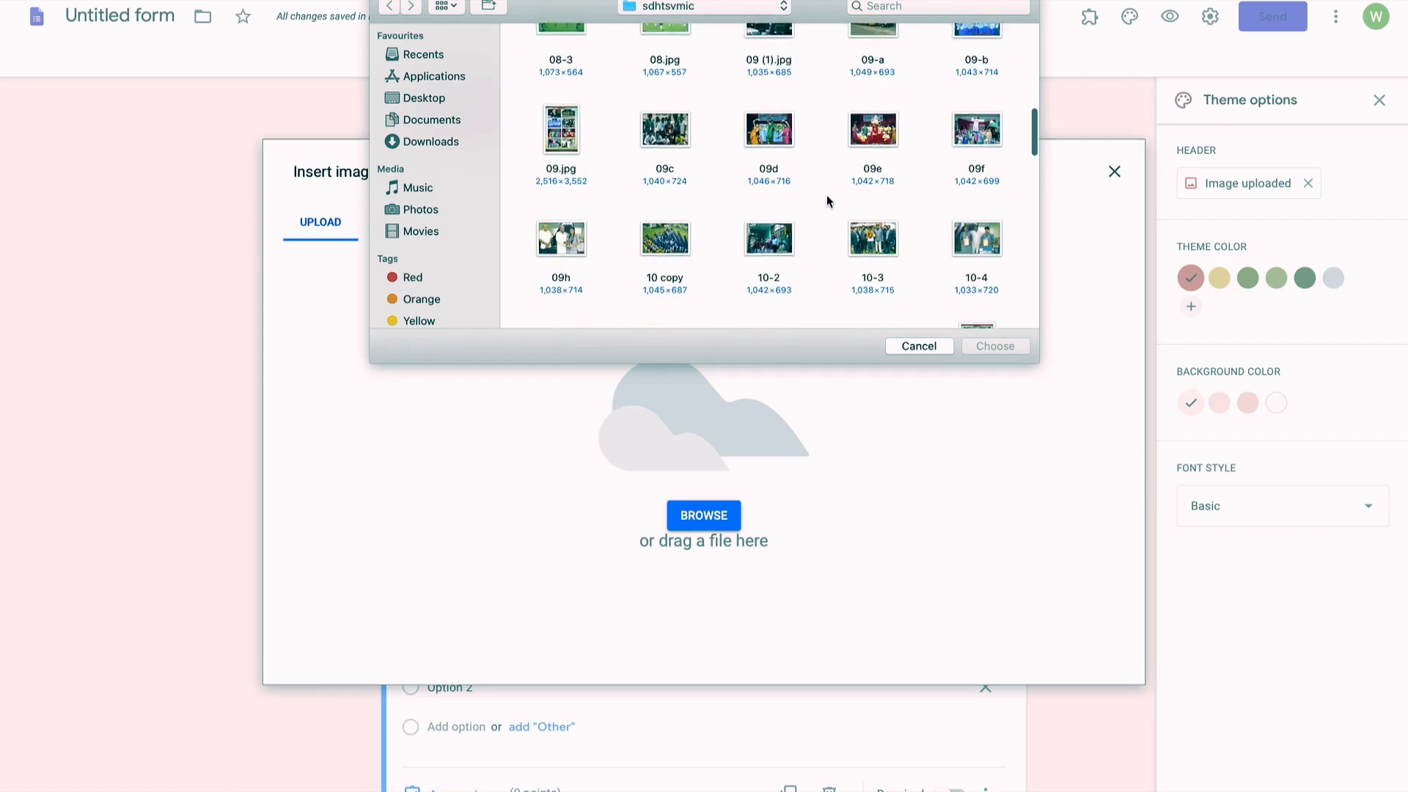
scroll(826, 196, down, 8)
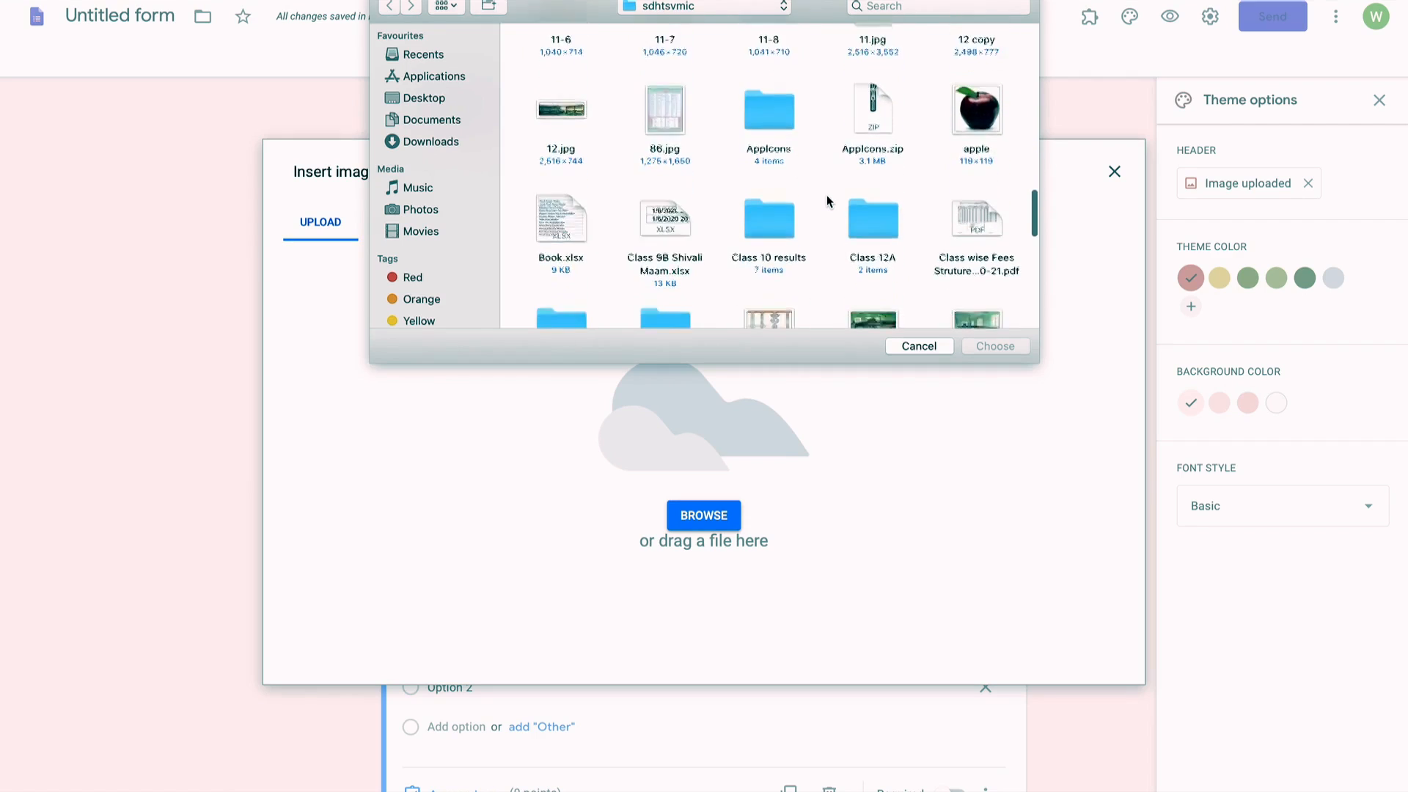
double_click(966, 101)
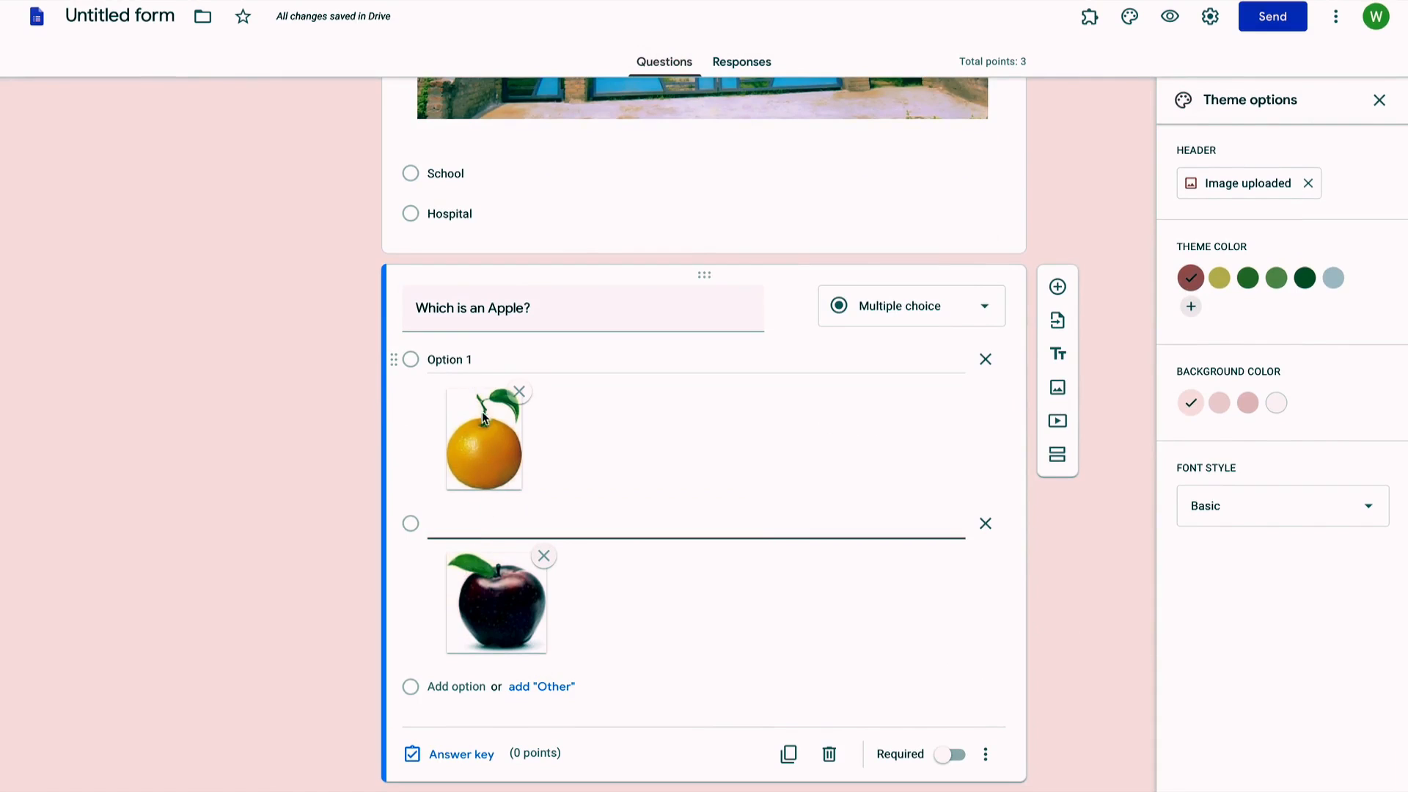
Step: Replace the second option with a fresh one showing the apple picture
click(480, 357)
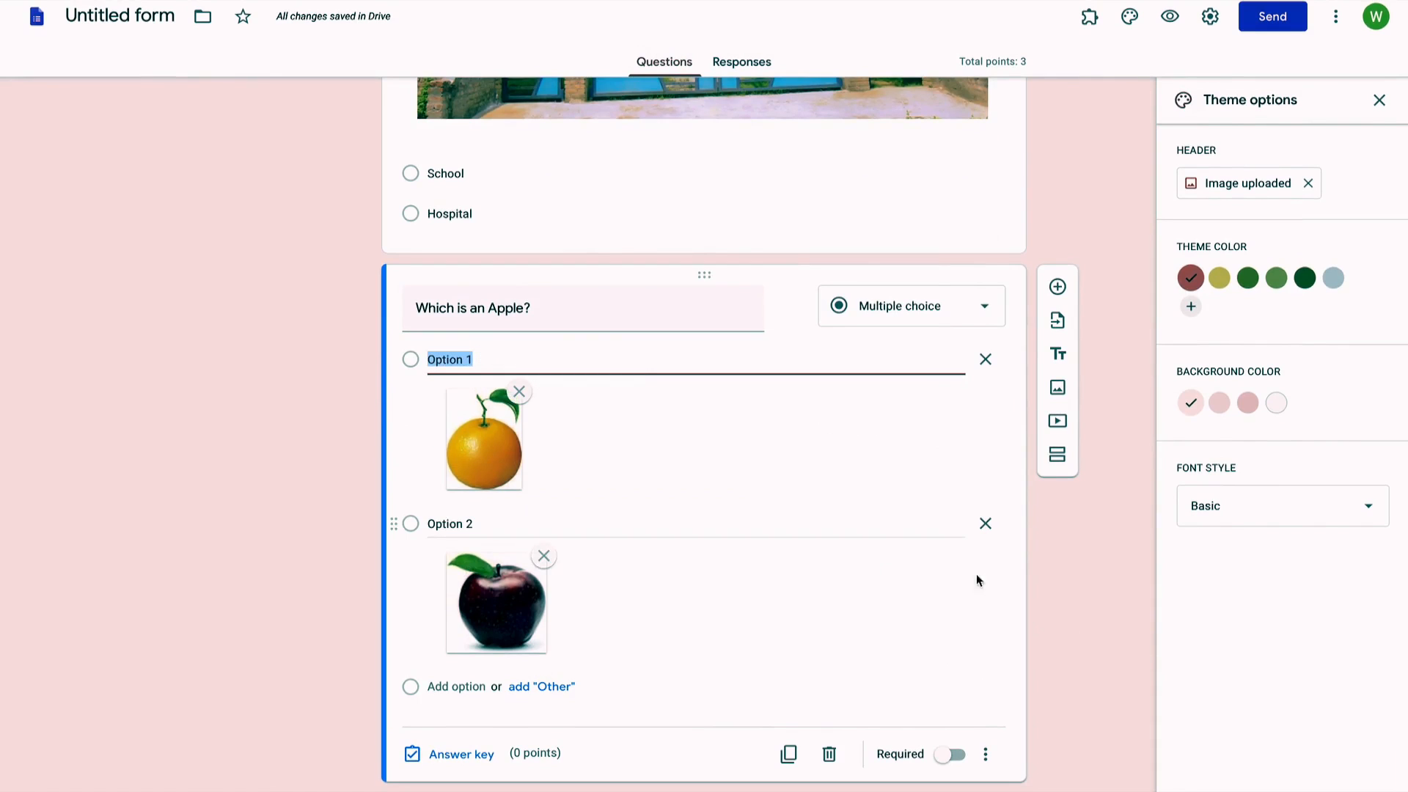
click(987, 524)
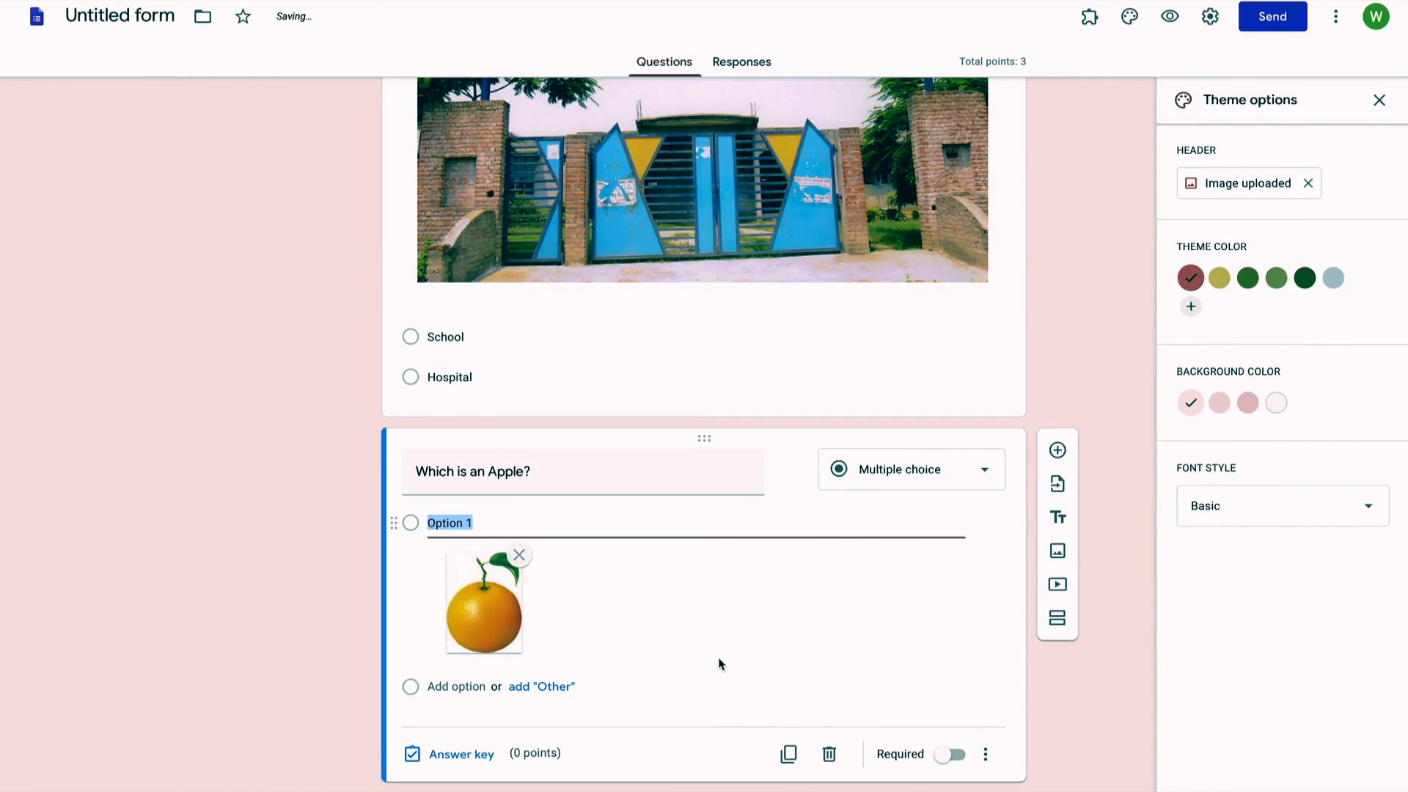
click(437, 686)
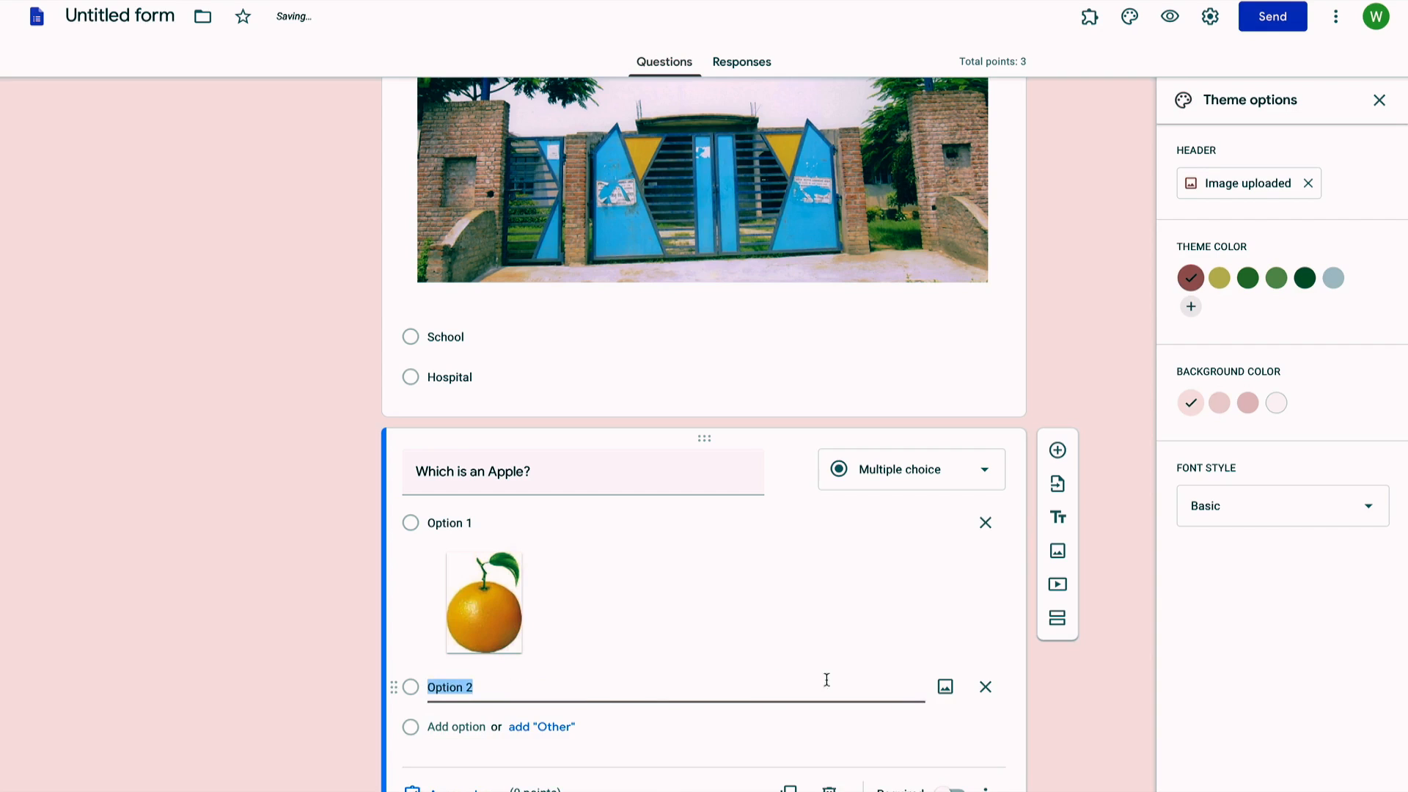
click(942, 687)
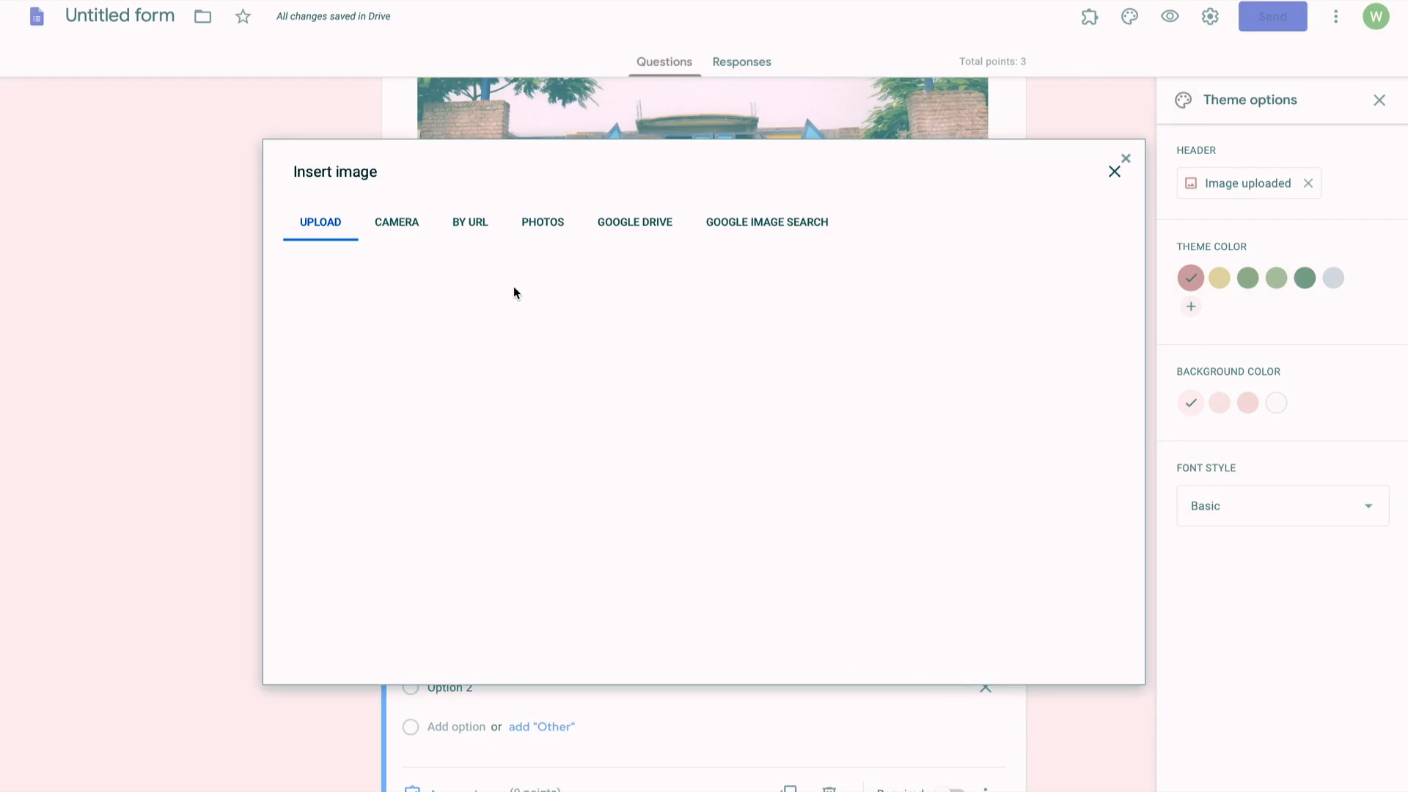
click(719, 521)
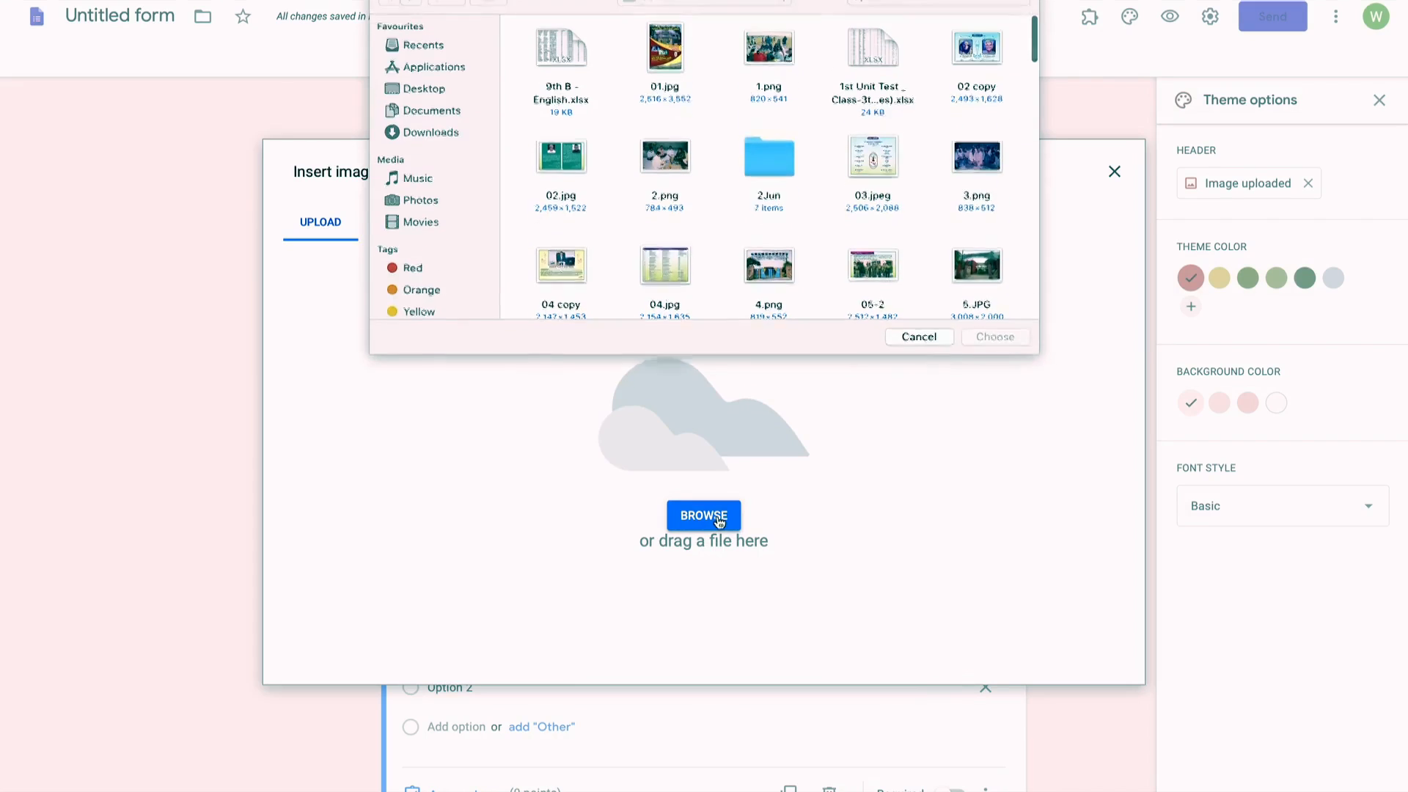
scroll(942, 248, down, 5)
scroll(941, 247, down, 15)
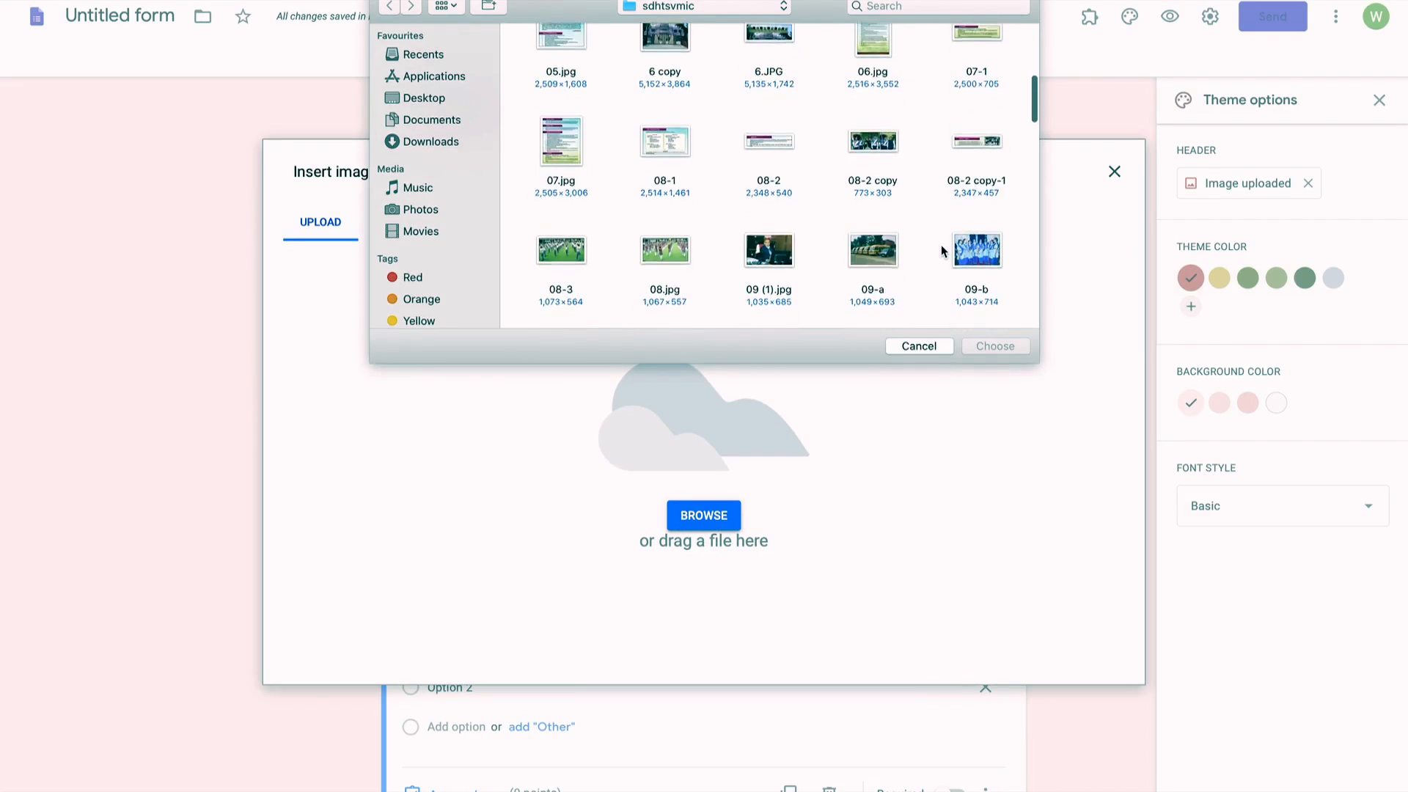
scroll(942, 251, down, 3)
double_click(972, 283)
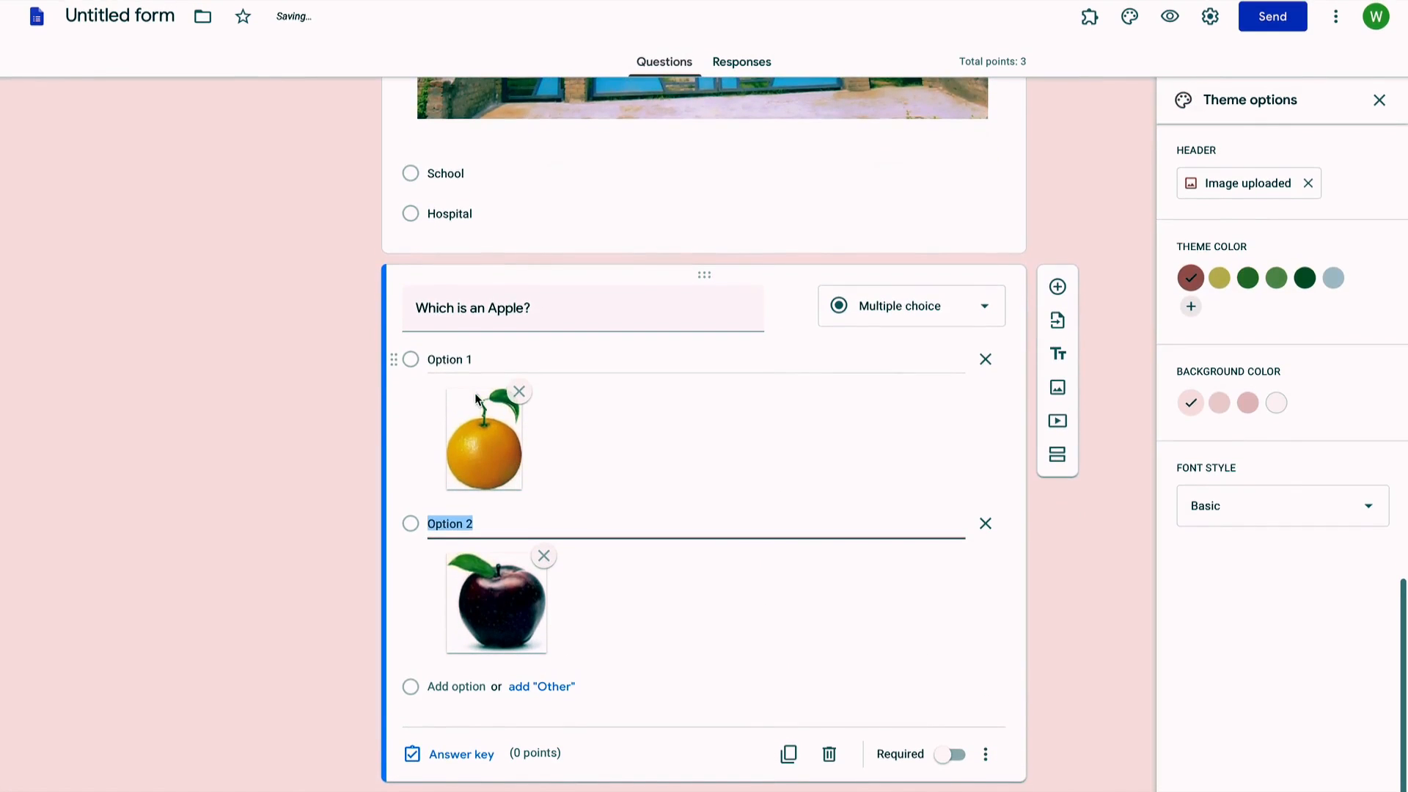
Step: Relabel the two answer options as 1 and 2
click(468, 359)
click(468, 359)
key(BackSpace)
key(BackSpace)
key(BackSpace)
key(BackSpace)
text(1)
click(458, 522)
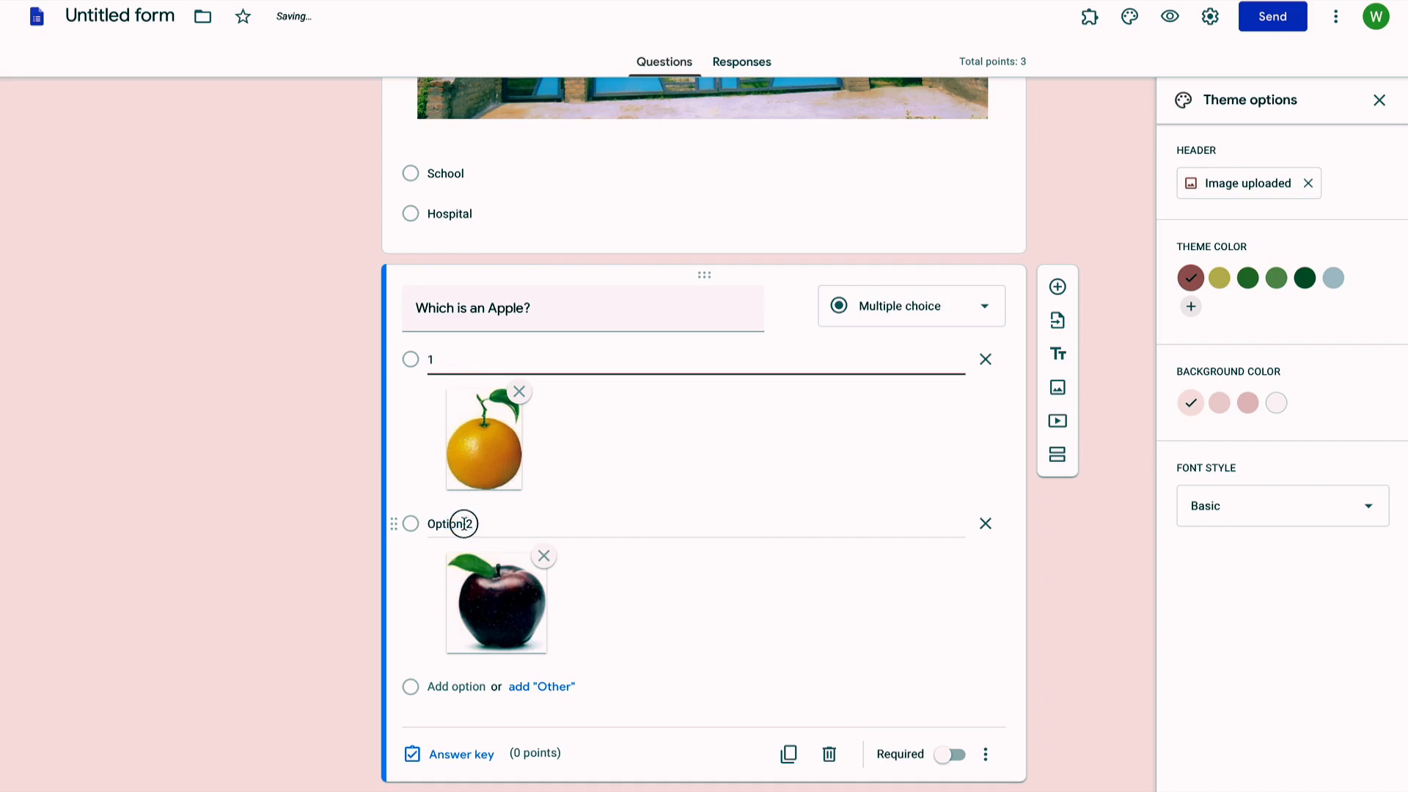
click(464, 524)
key(BackSpace)
key(BackSpace)
key(BackSpace)
key(BackSpace)
key(BackSpace)
key(BackSpace)
click(663, 623)
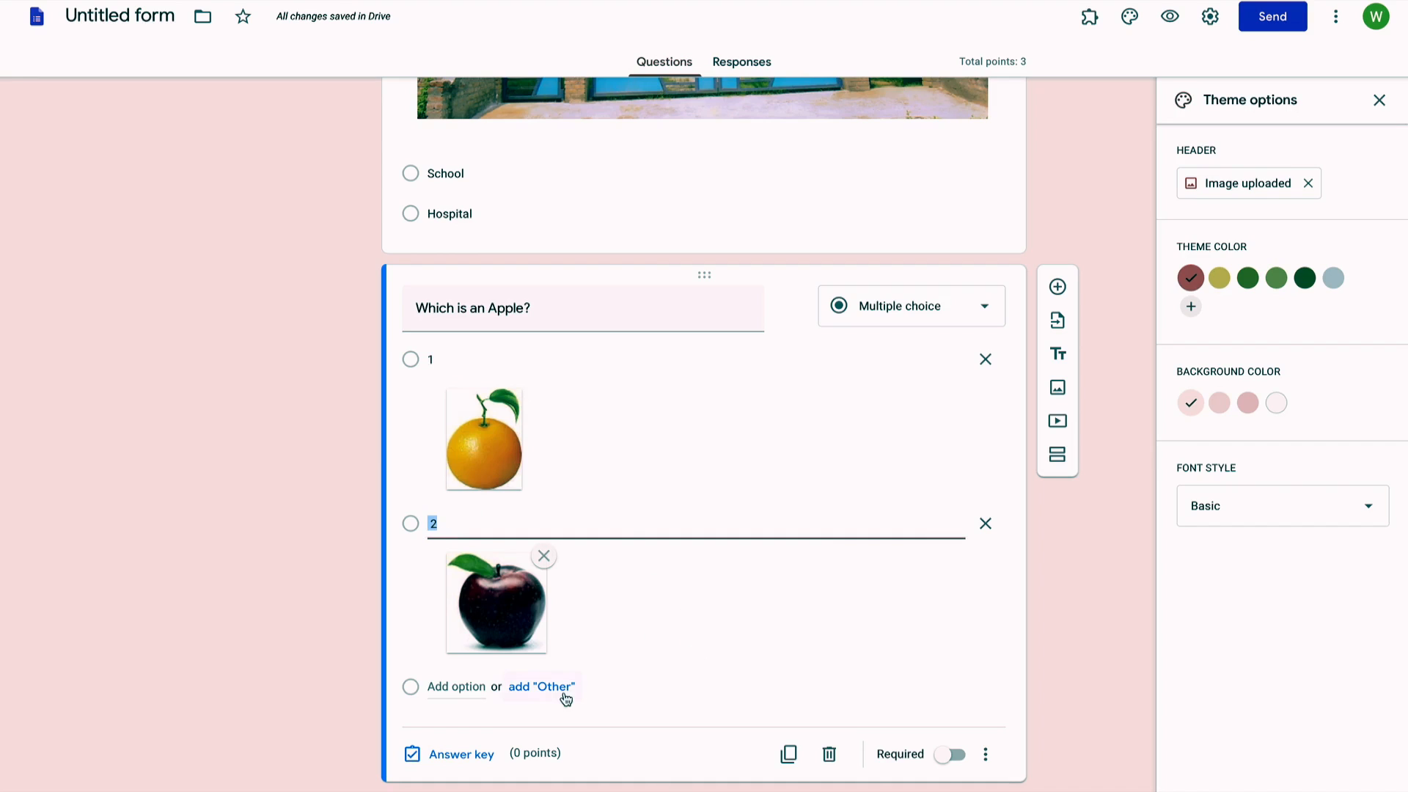
Step: In the answer key, mark the apple option correct and worth 1 point
click(470, 756)
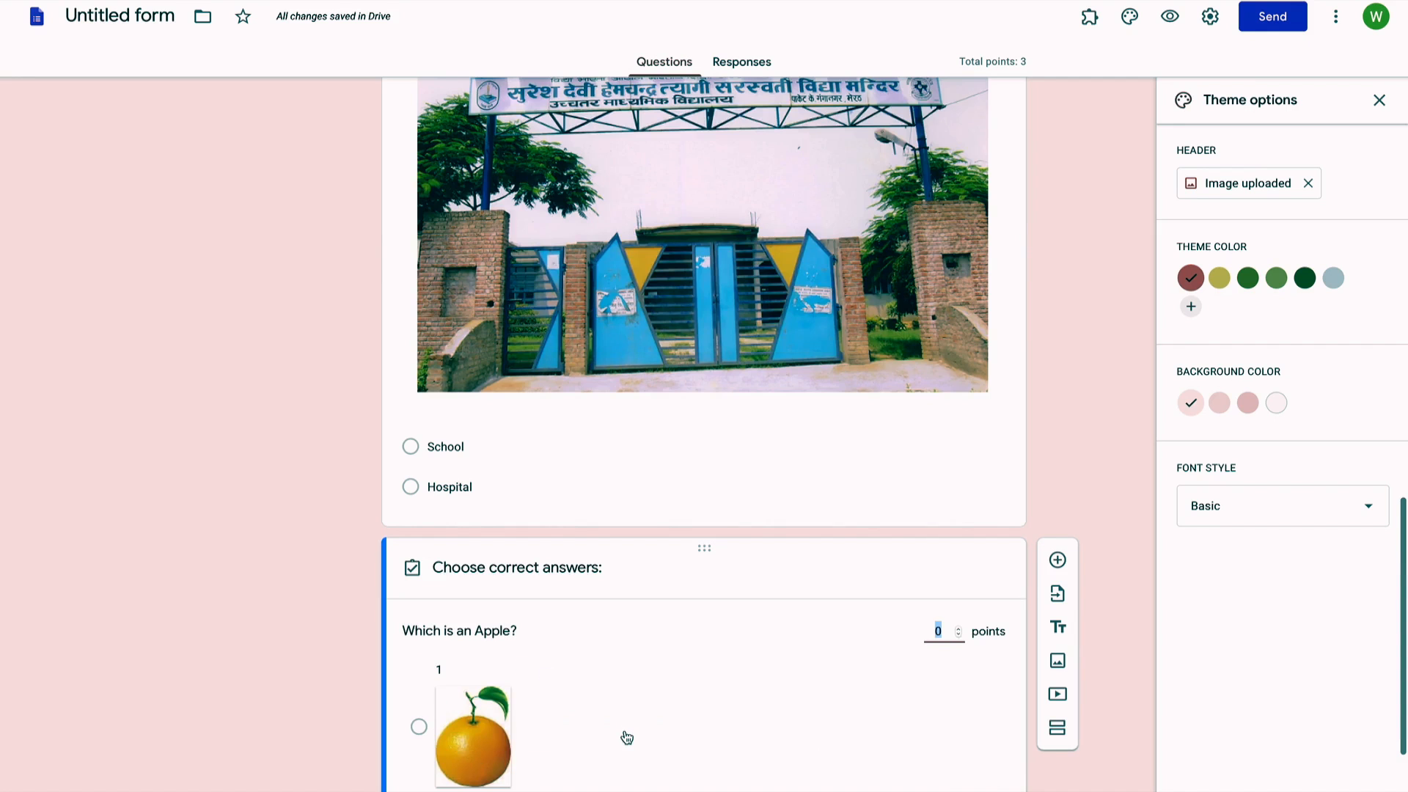
scroll(627, 737, down, 2)
click(419, 725)
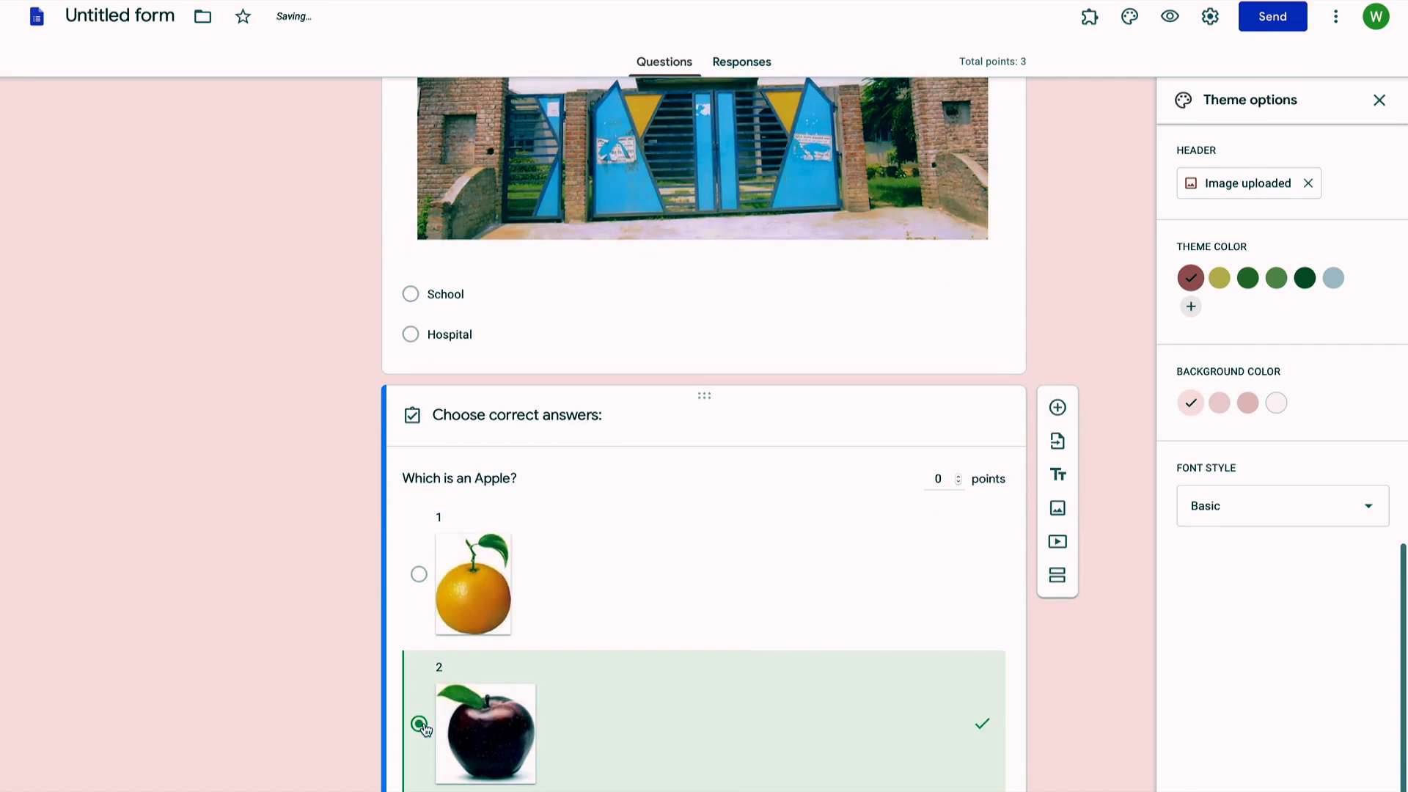
click(958, 477)
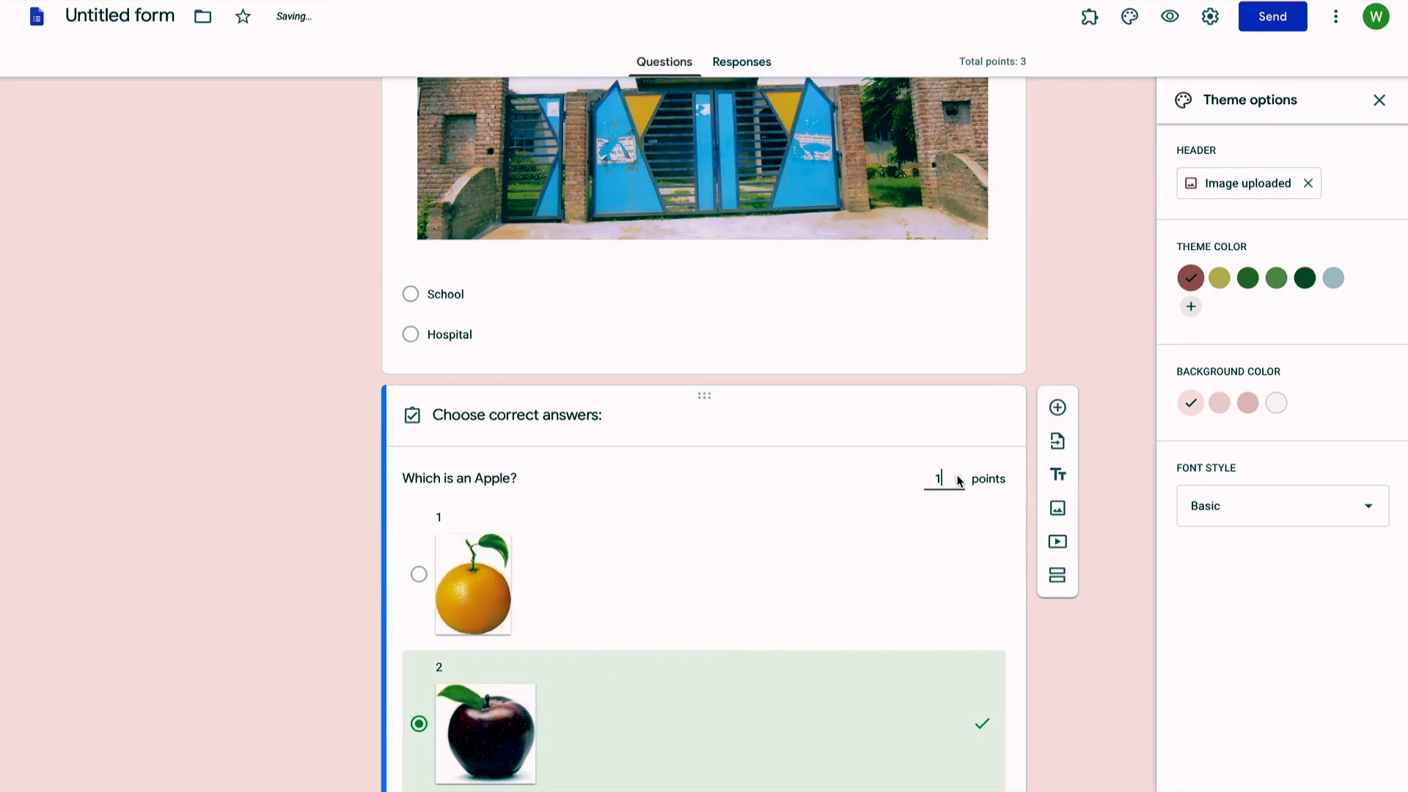
click(895, 559)
click(897, 558)
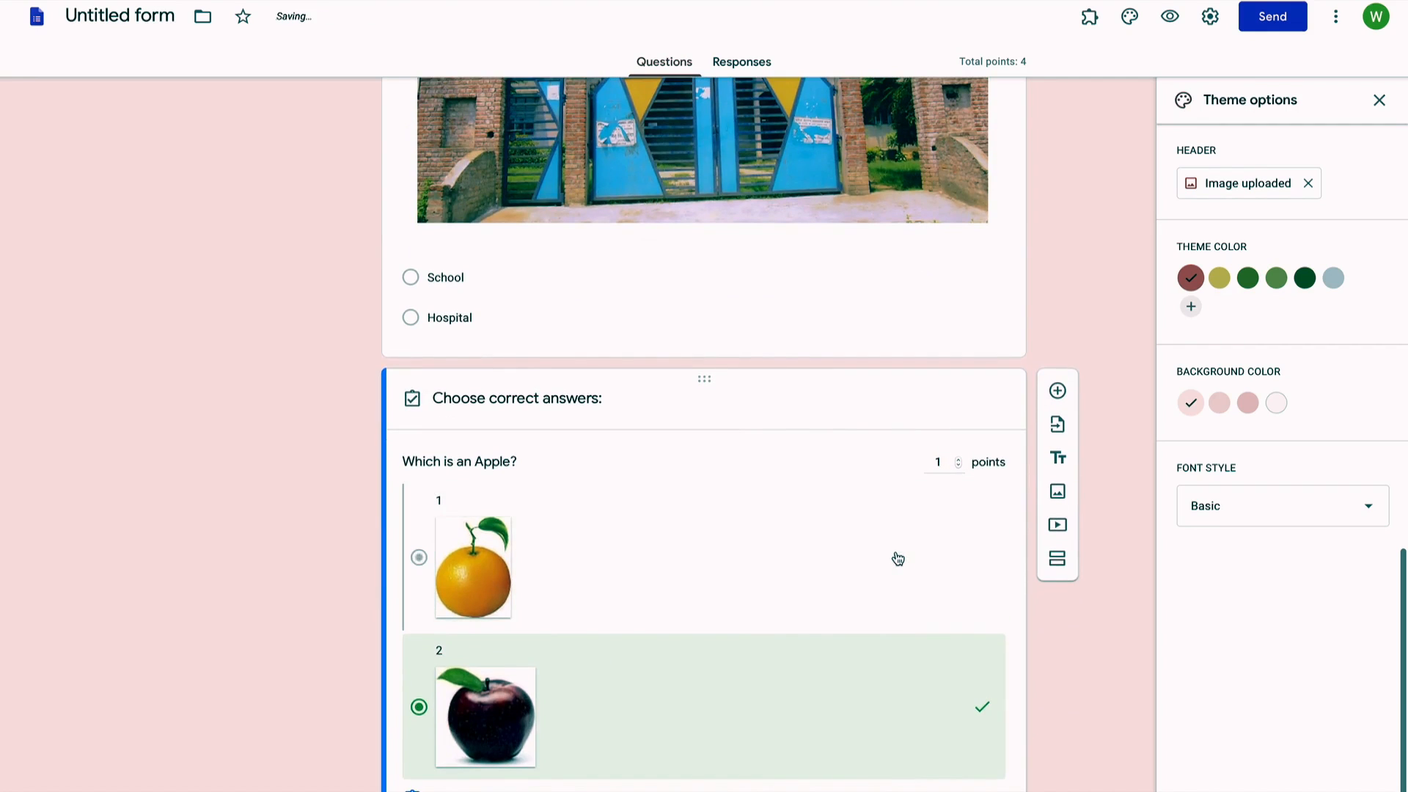
scroll(899, 559, down, 1)
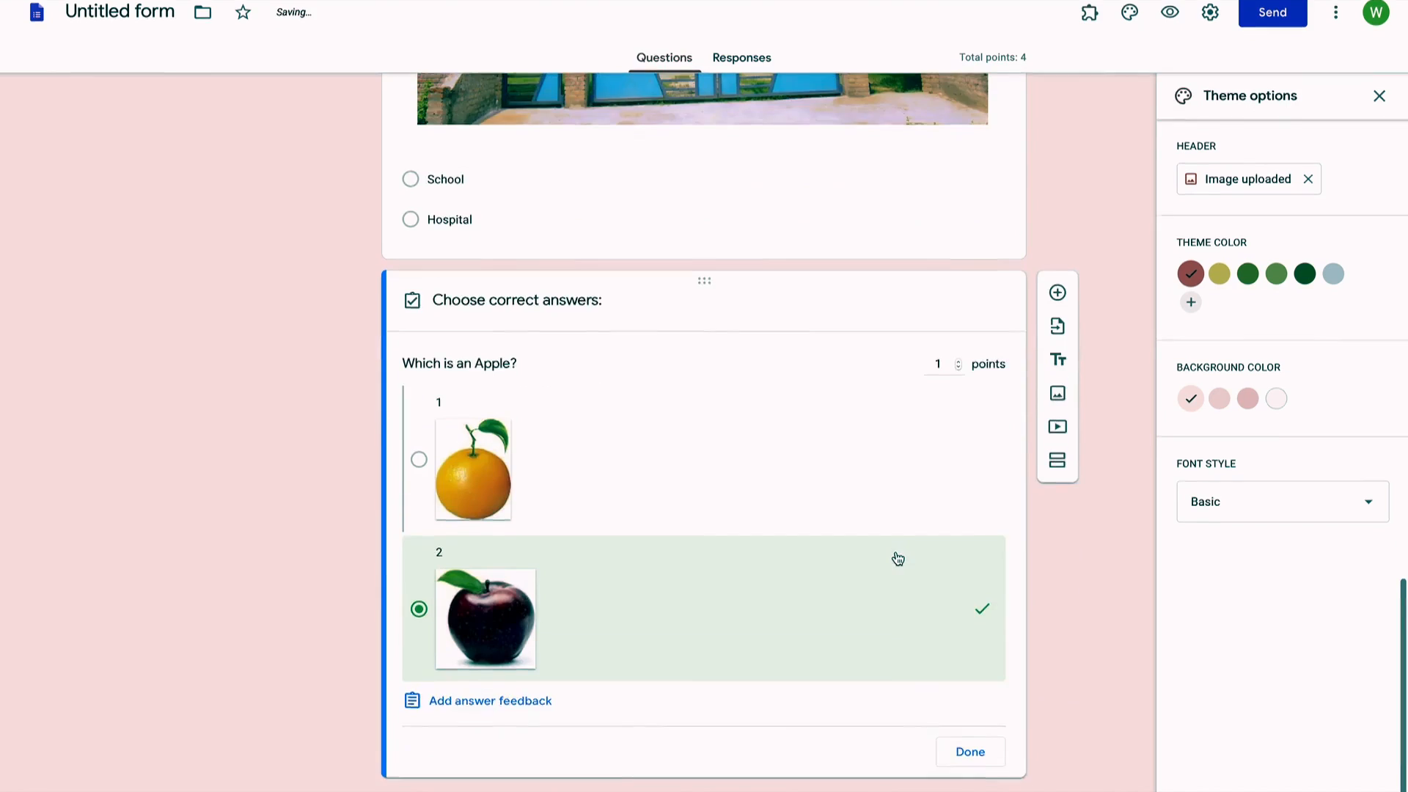
click(970, 755)
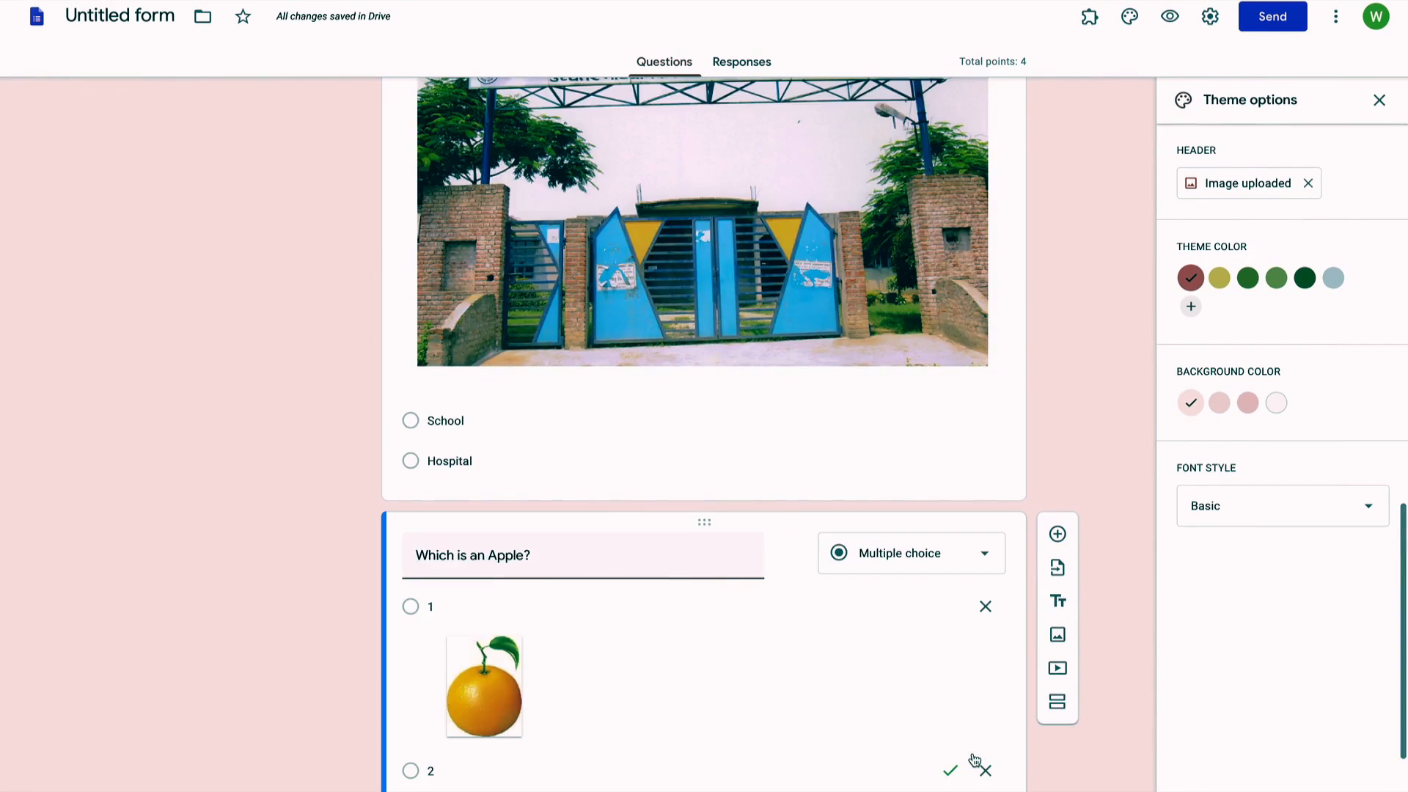
scroll(1102, 616, down, 3)
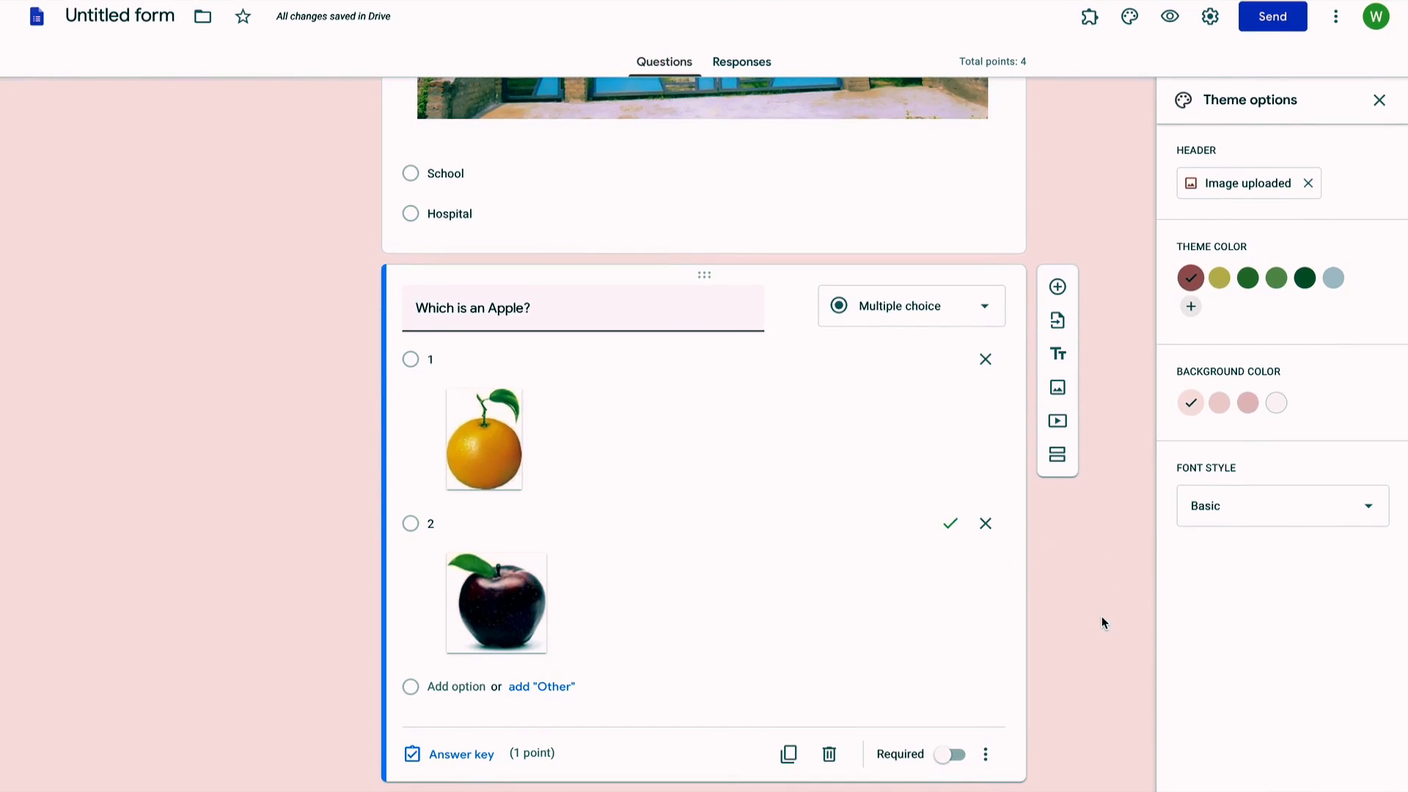
scroll(1101, 616, up, 4)
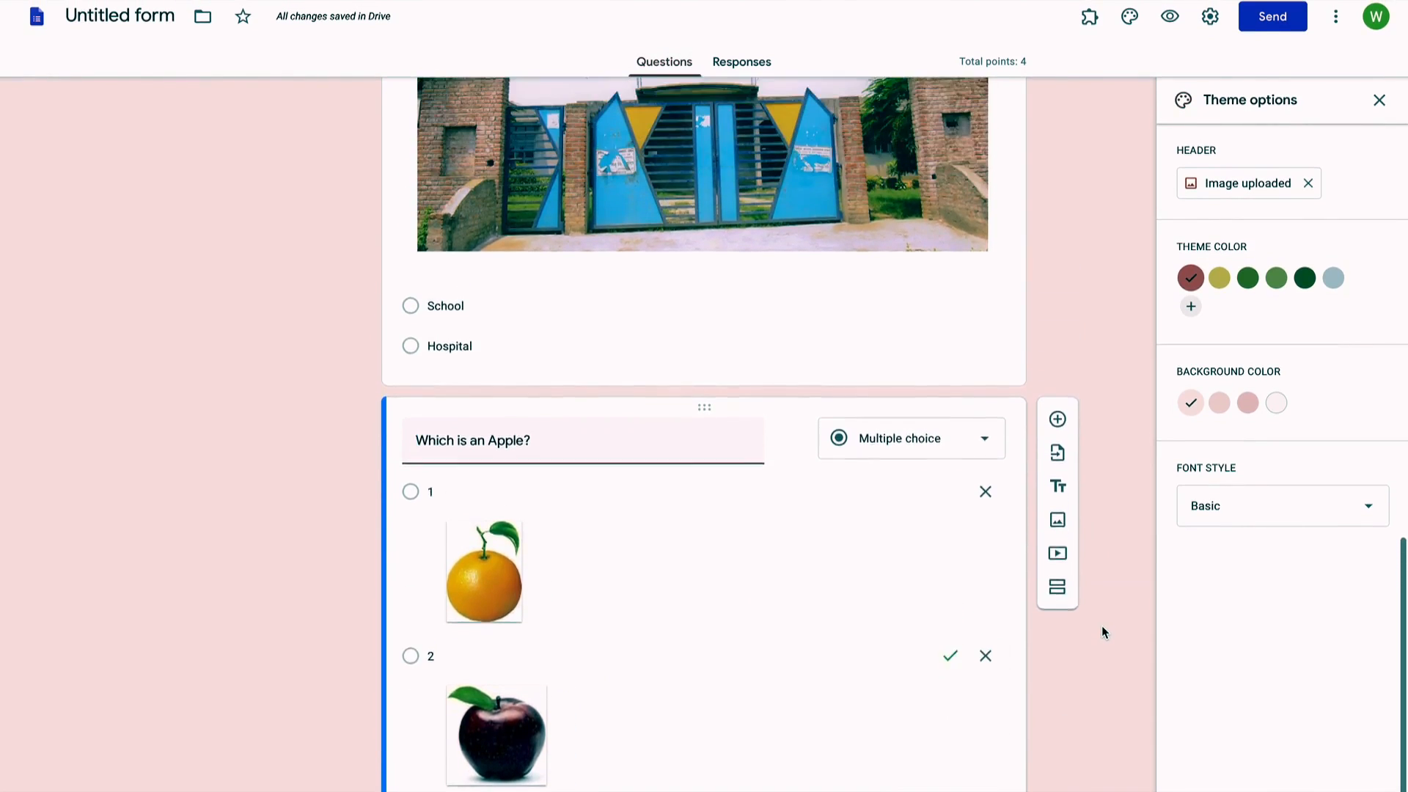
scroll(1103, 635, up, 11)
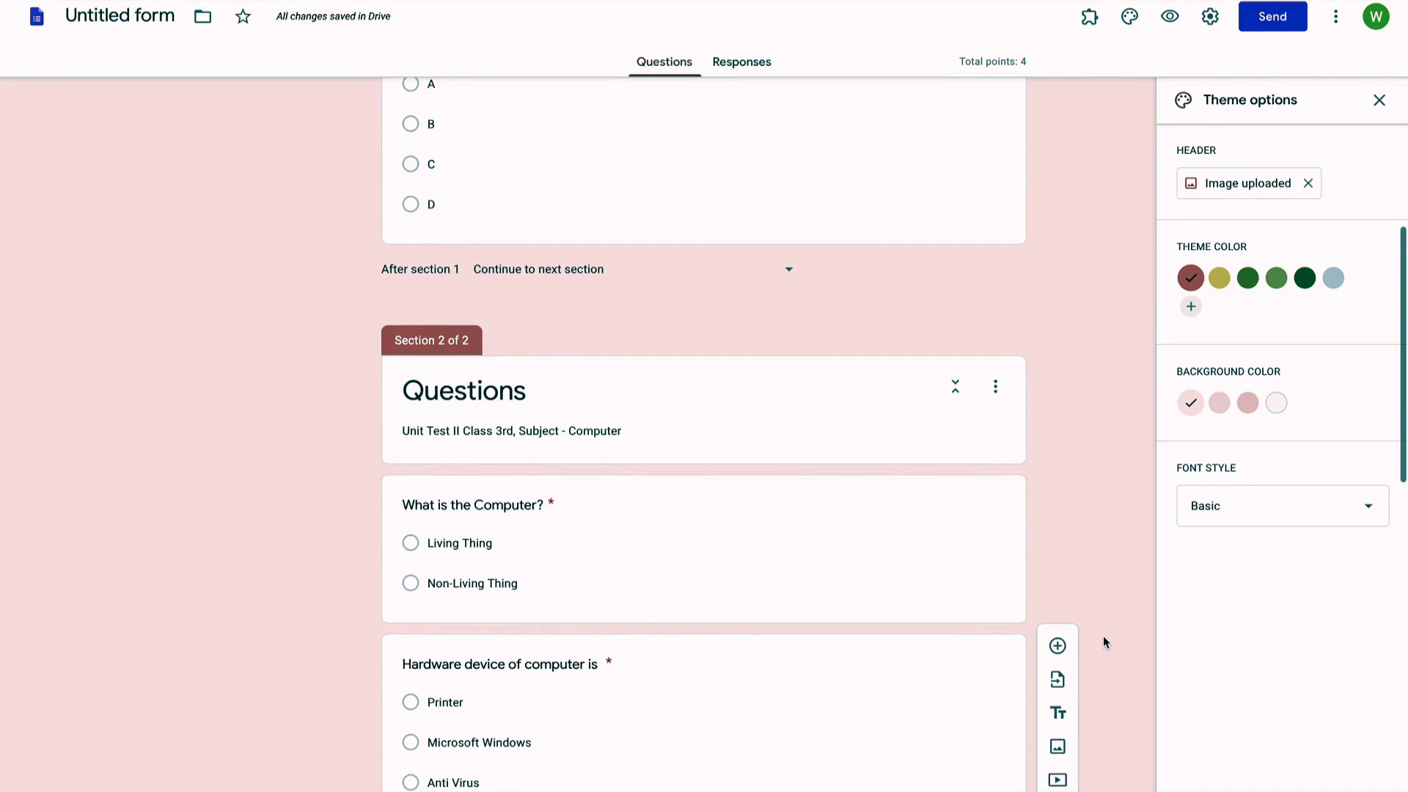
scroll(1103, 635, down, 1)
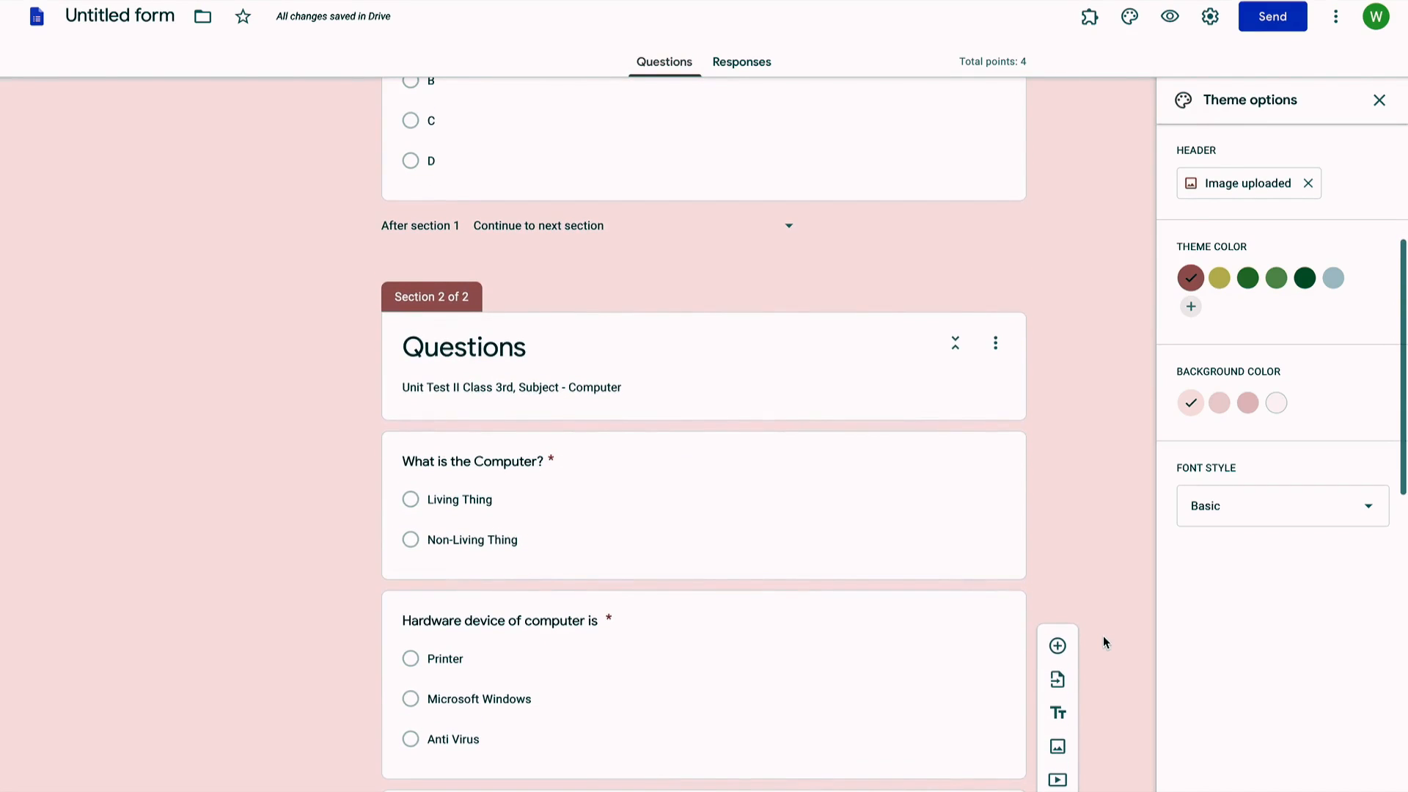
scroll(1105, 642, down, 4)
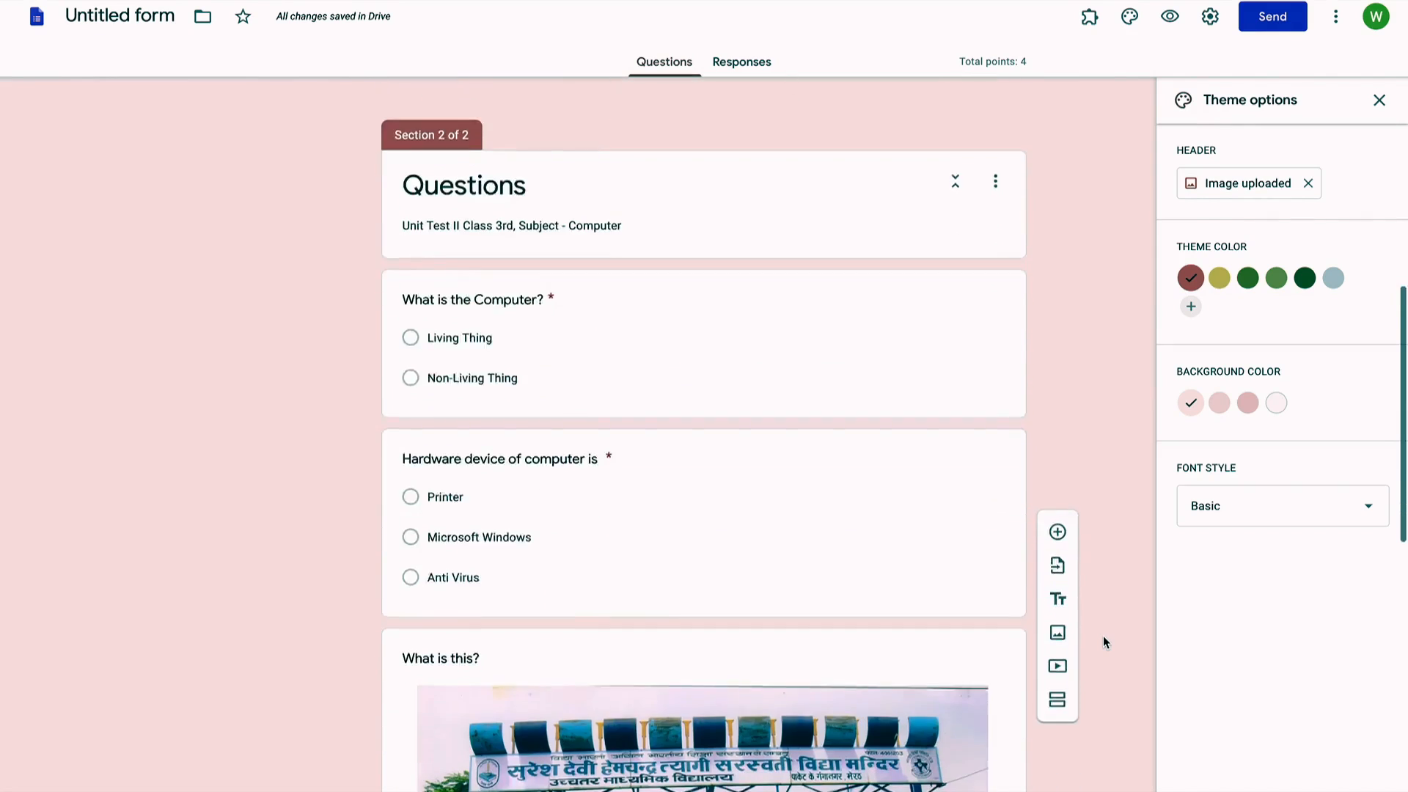
scroll(1104, 638, down, 5)
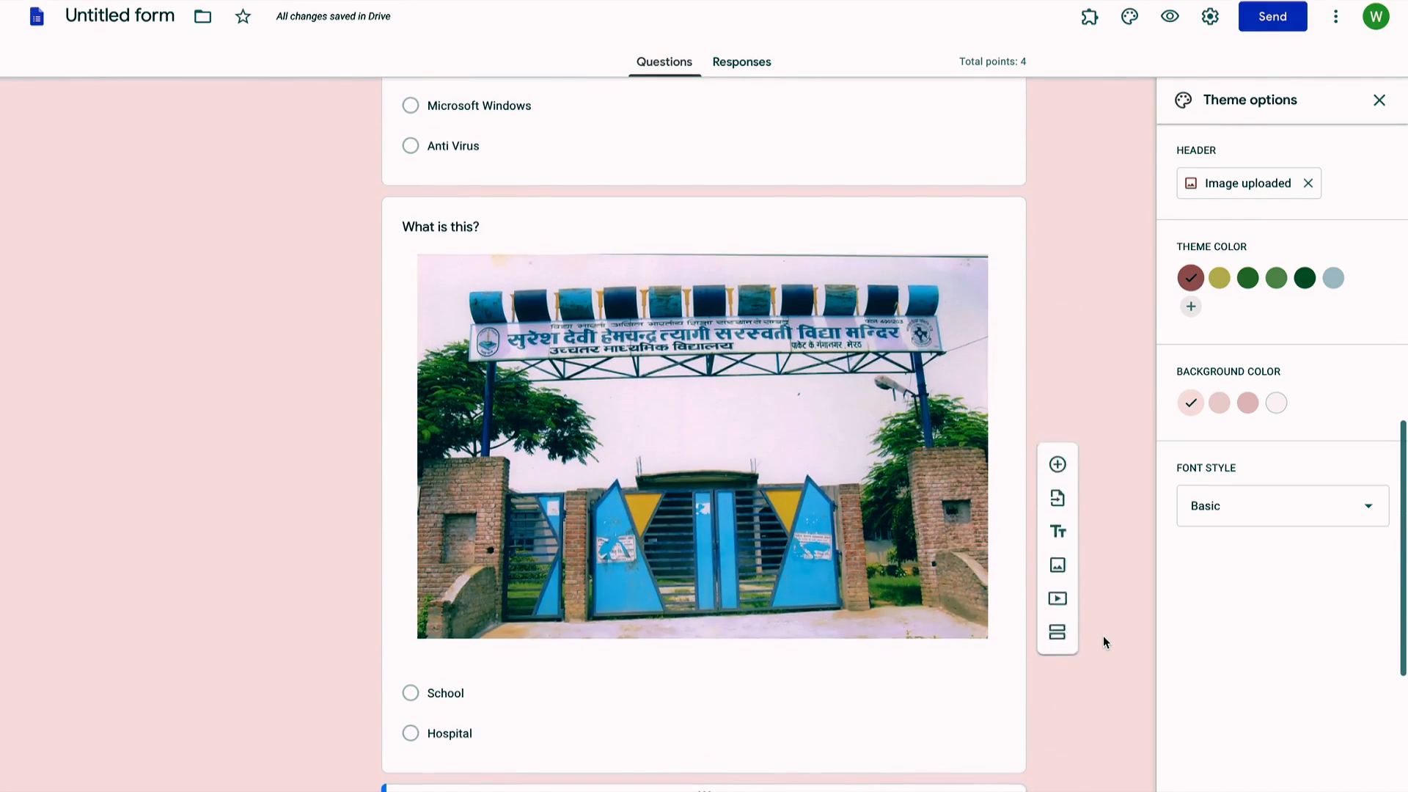
scroll(1103, 637, down, 2)
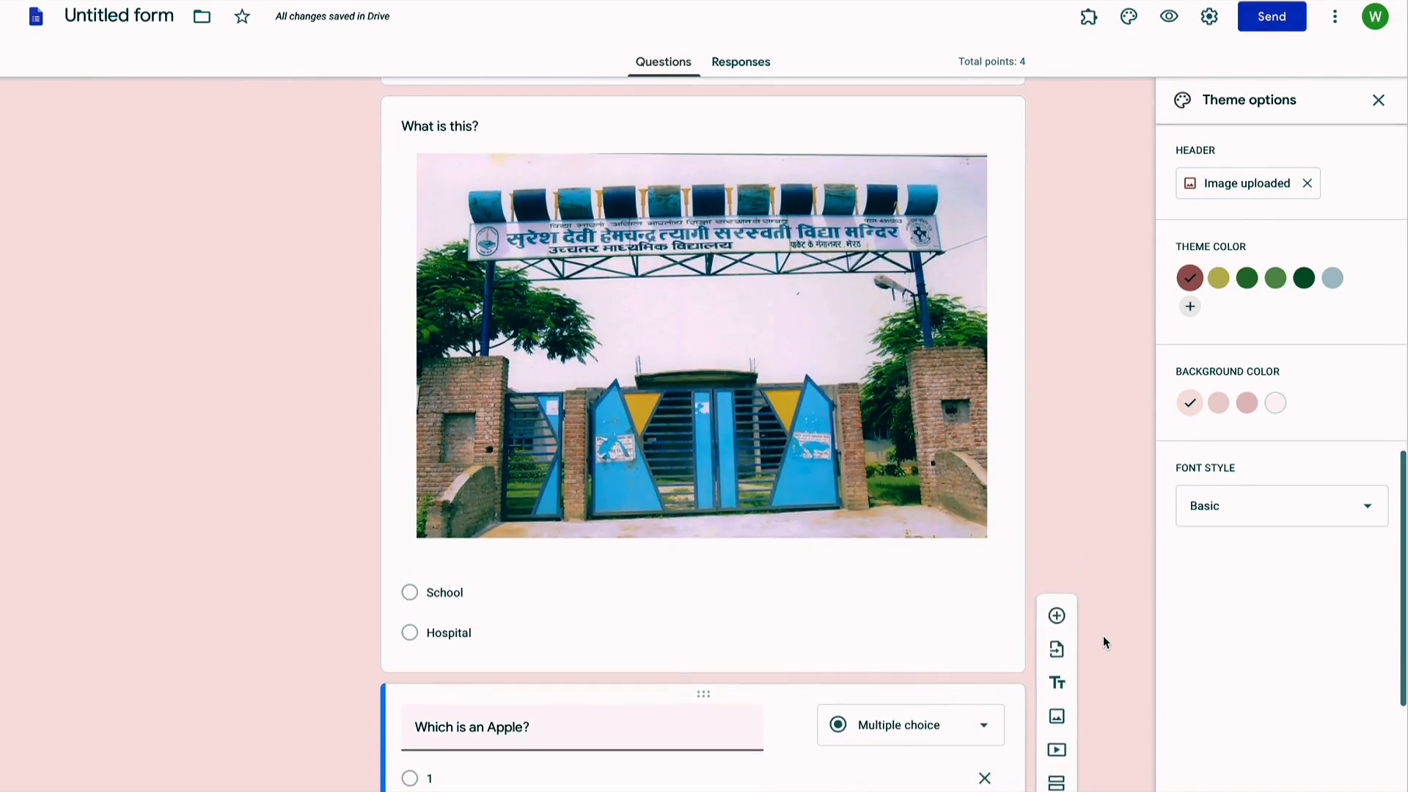
scroll(1103, 636, down, 6)
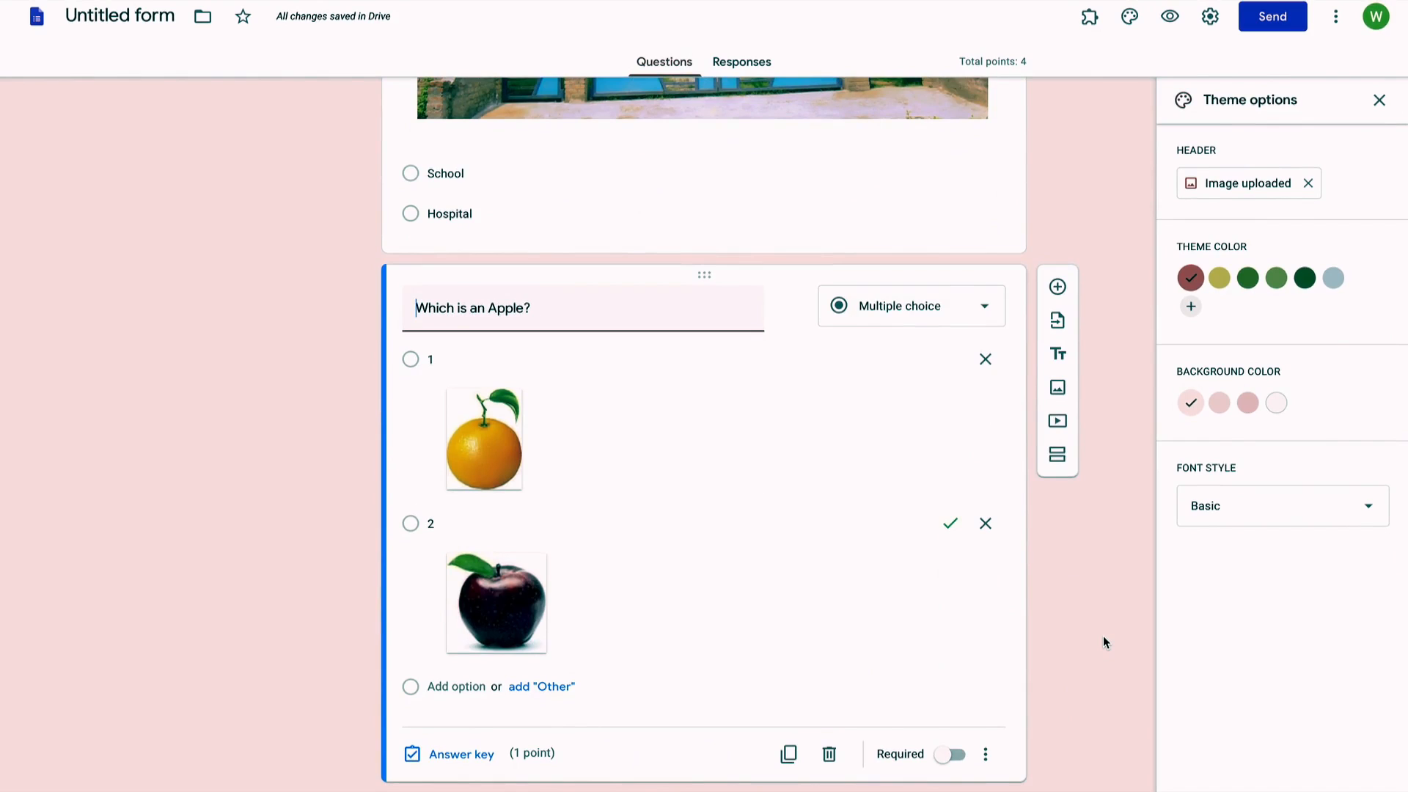
Step: Turn on Required for the 'Which is an Apple?' question
click(1094, 663)
click(955, 755)
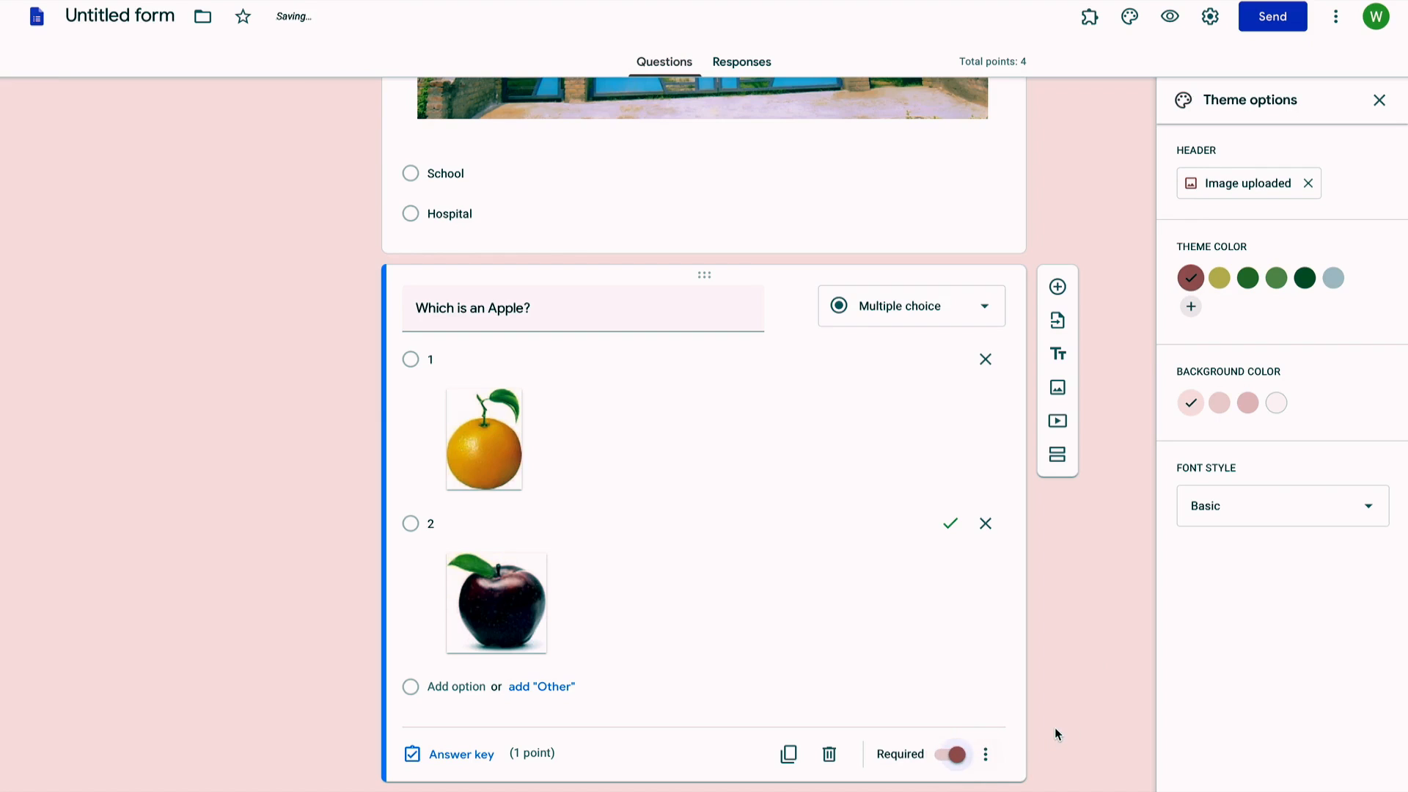
scroll(1055, 728, up, 3)
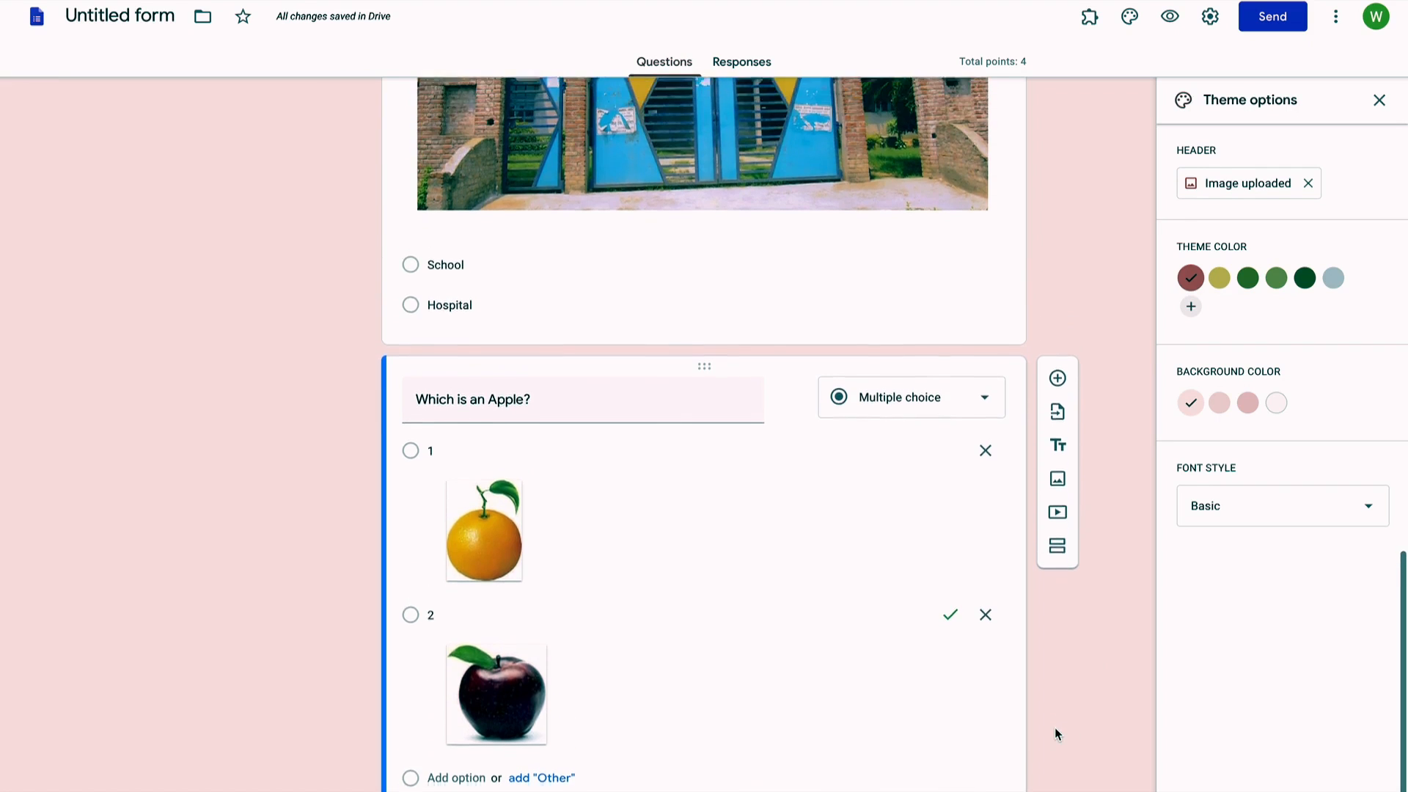
scroll(1084, 475, up, 5)
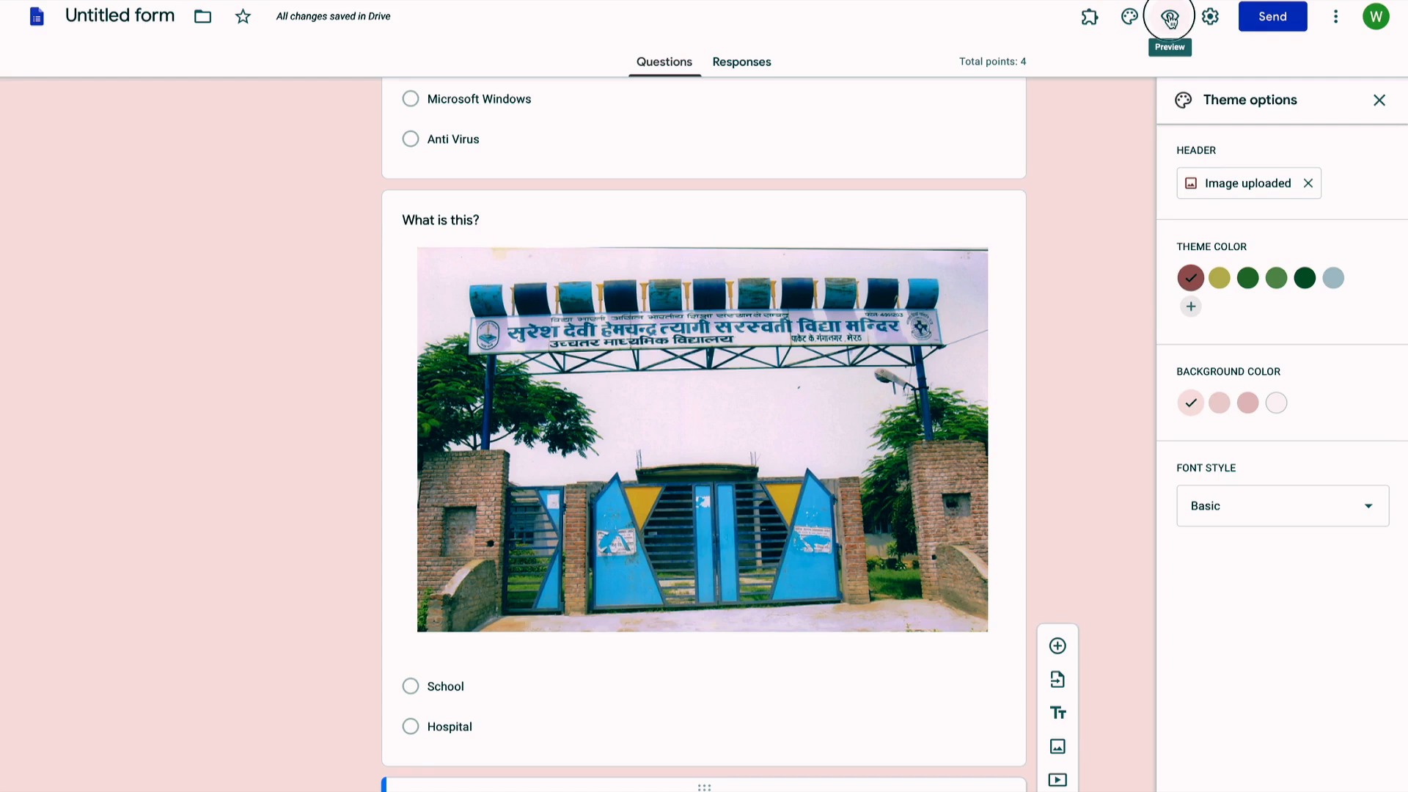
Step: Open the quiz's respondent preview in its own tab and select the Student Name field
click(1169, 18)
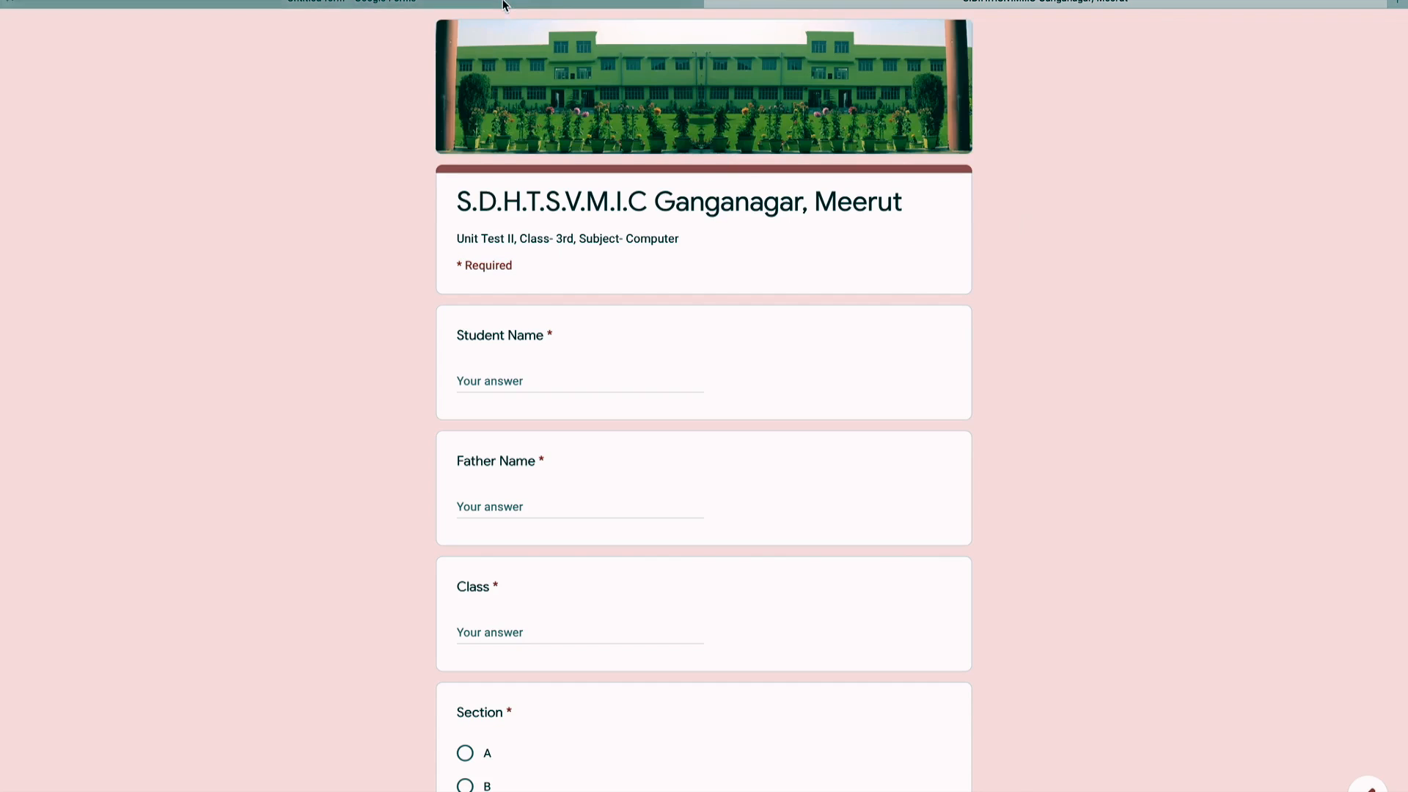
click(352, 3)
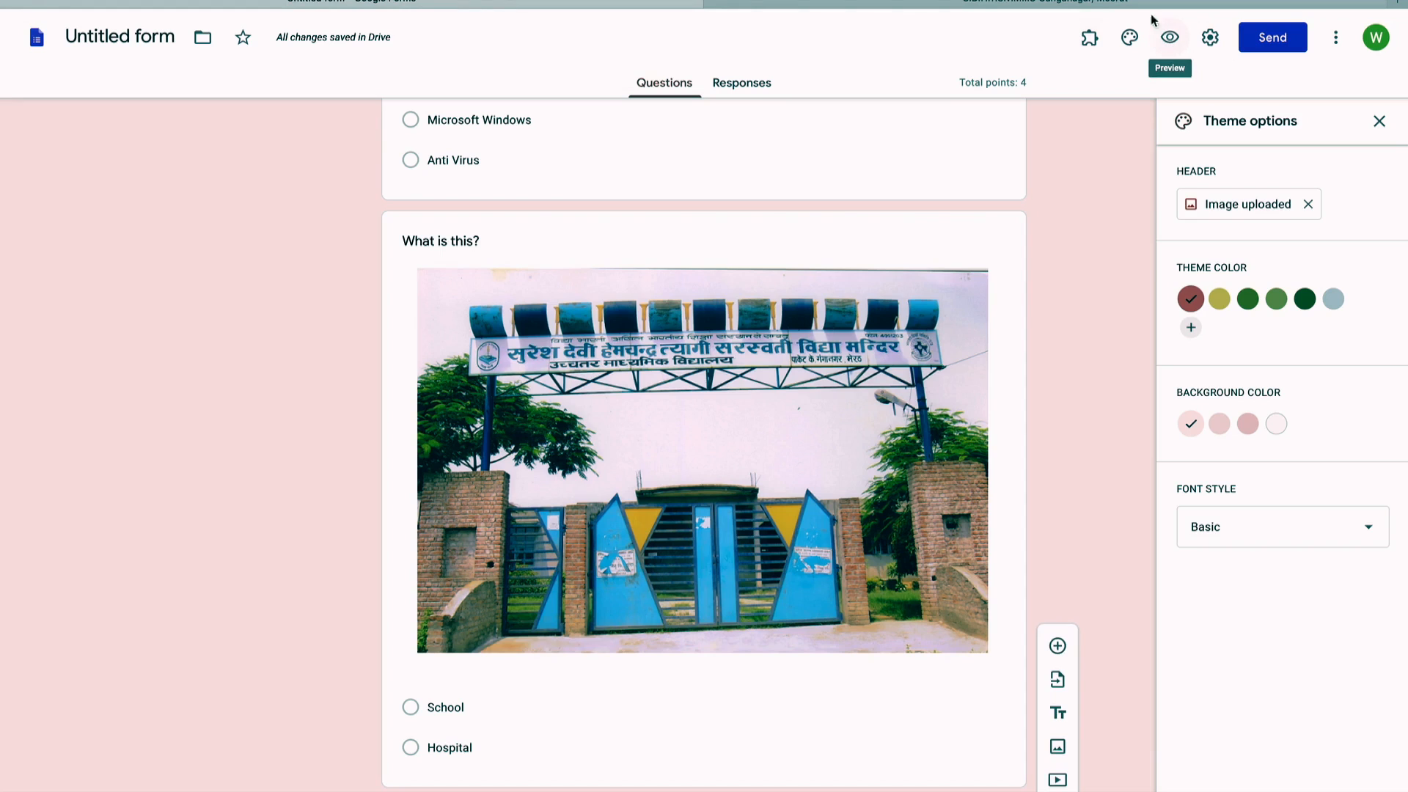
click(1124, 2)
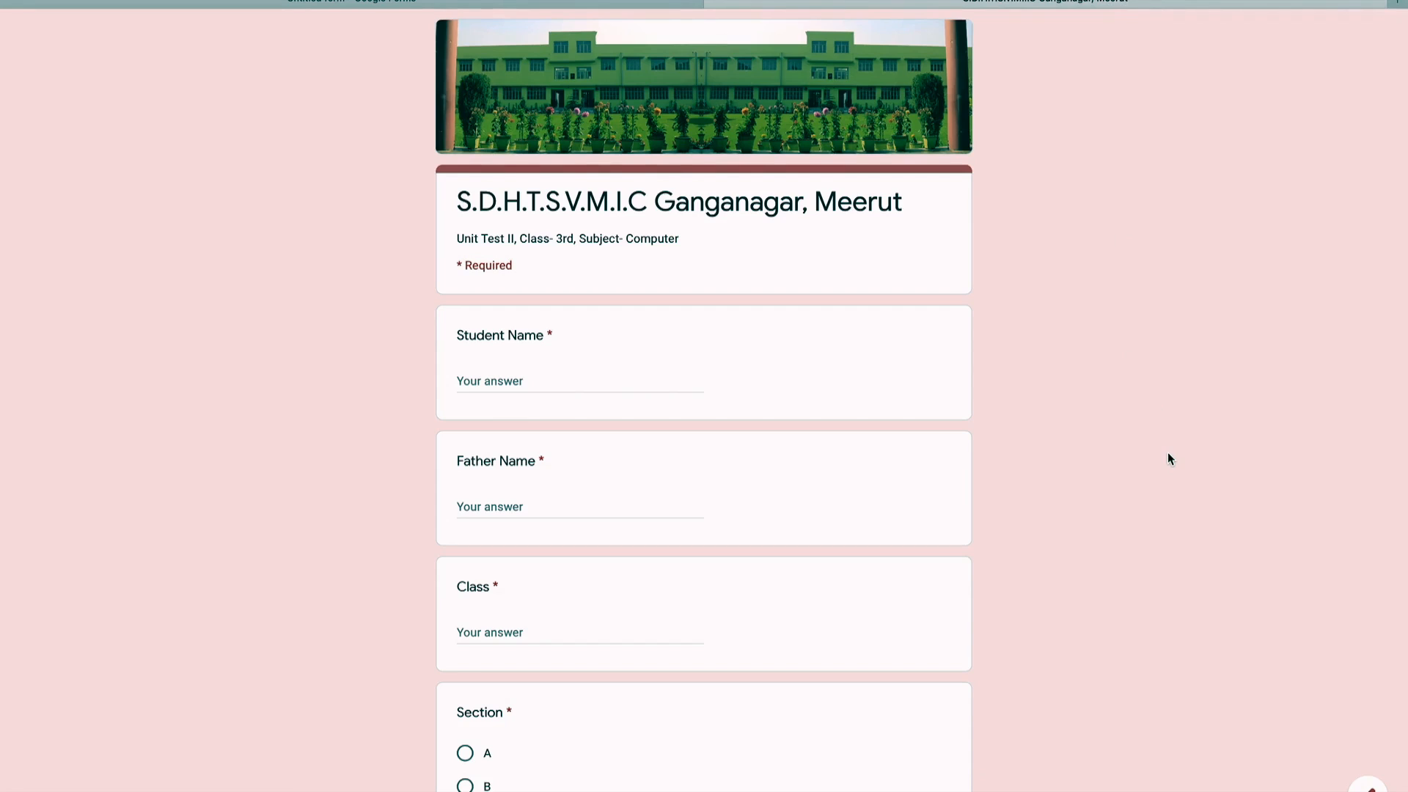
click(598, 379)
Step: Fill in a sample student name, father's name, Class 3 and Section A, then continue to the questions
scroll(598, 379, down, 1)
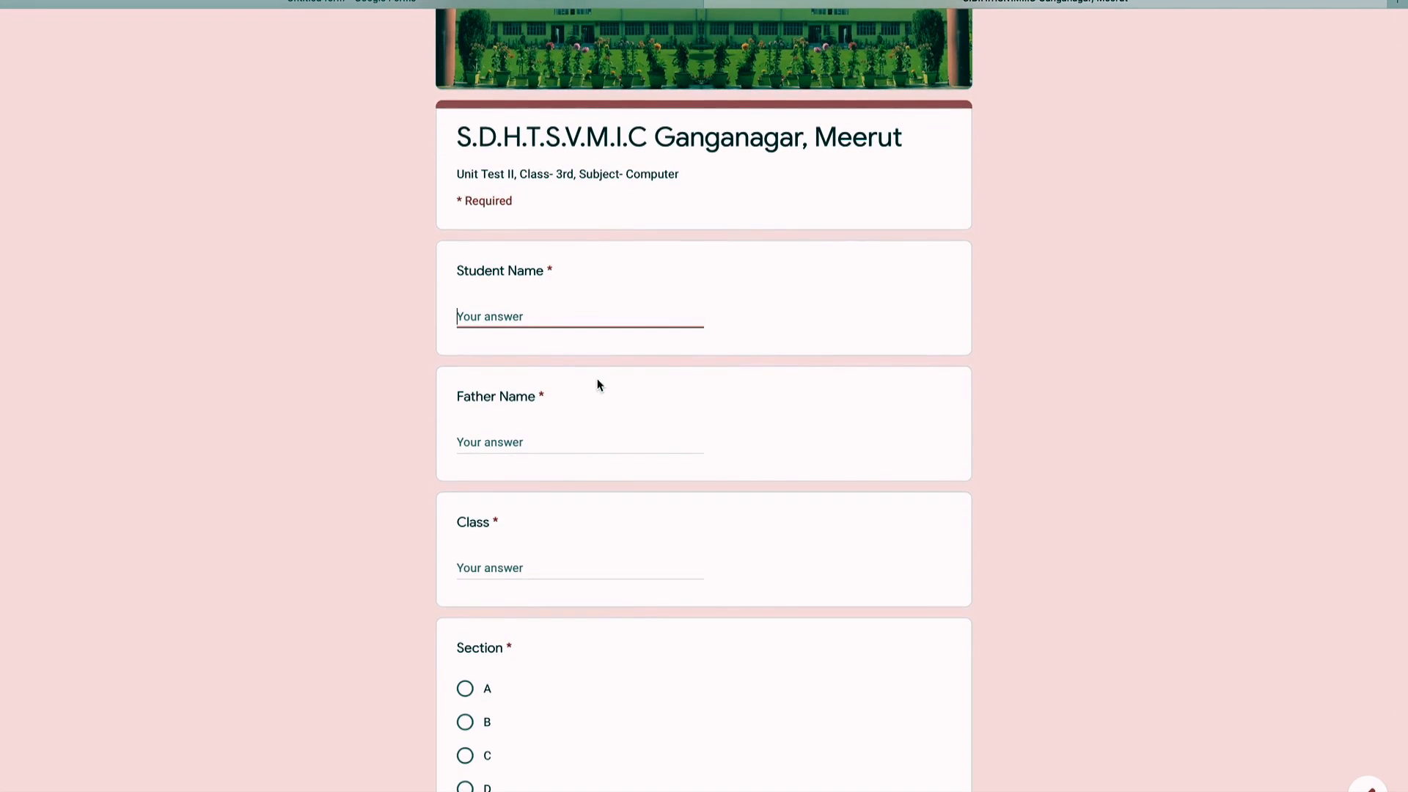
text(Amit)
click(537, 444)
text(Vik)
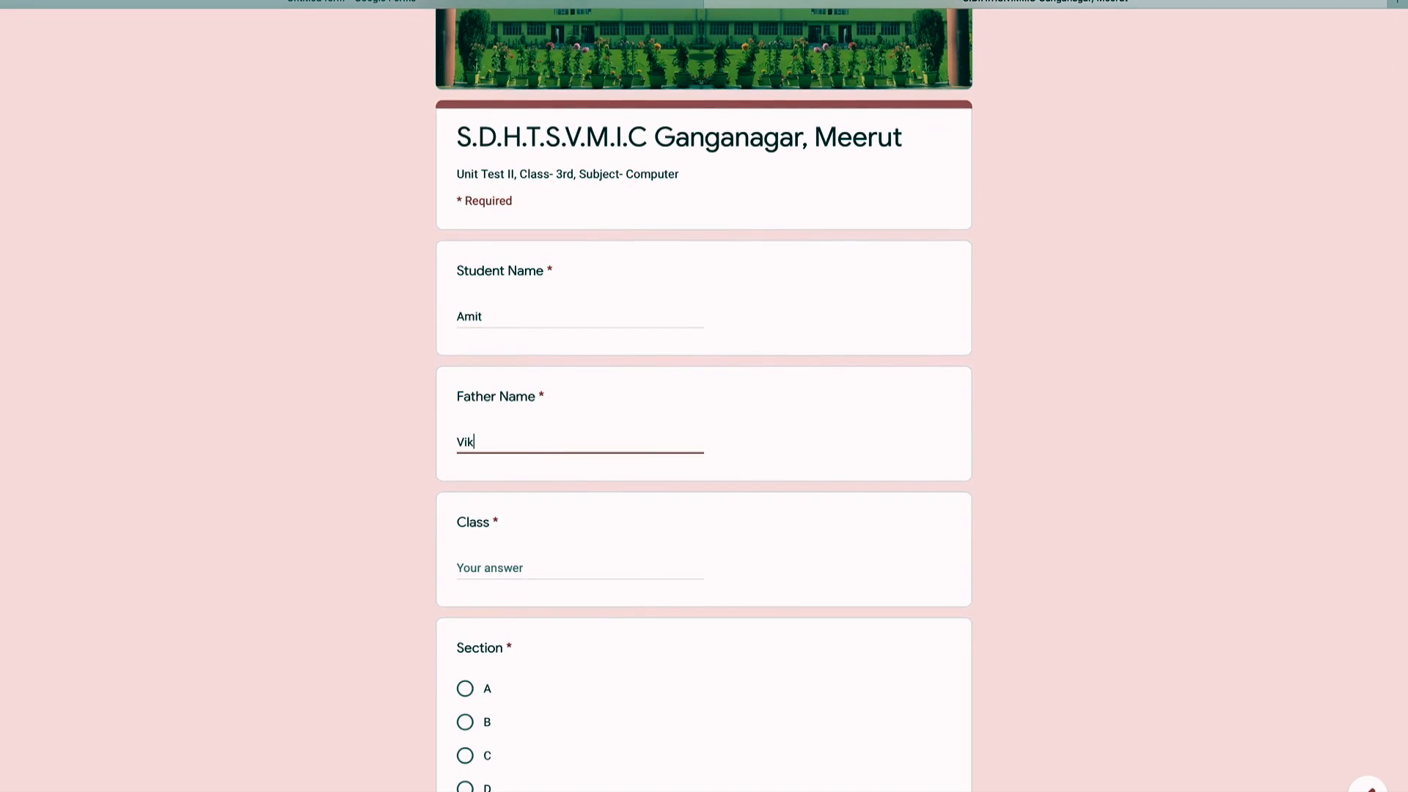
text(as)
scroll(487, 469, down, 2)
click(491, 462)
text(3)
scroll(605, 622, down, 1)
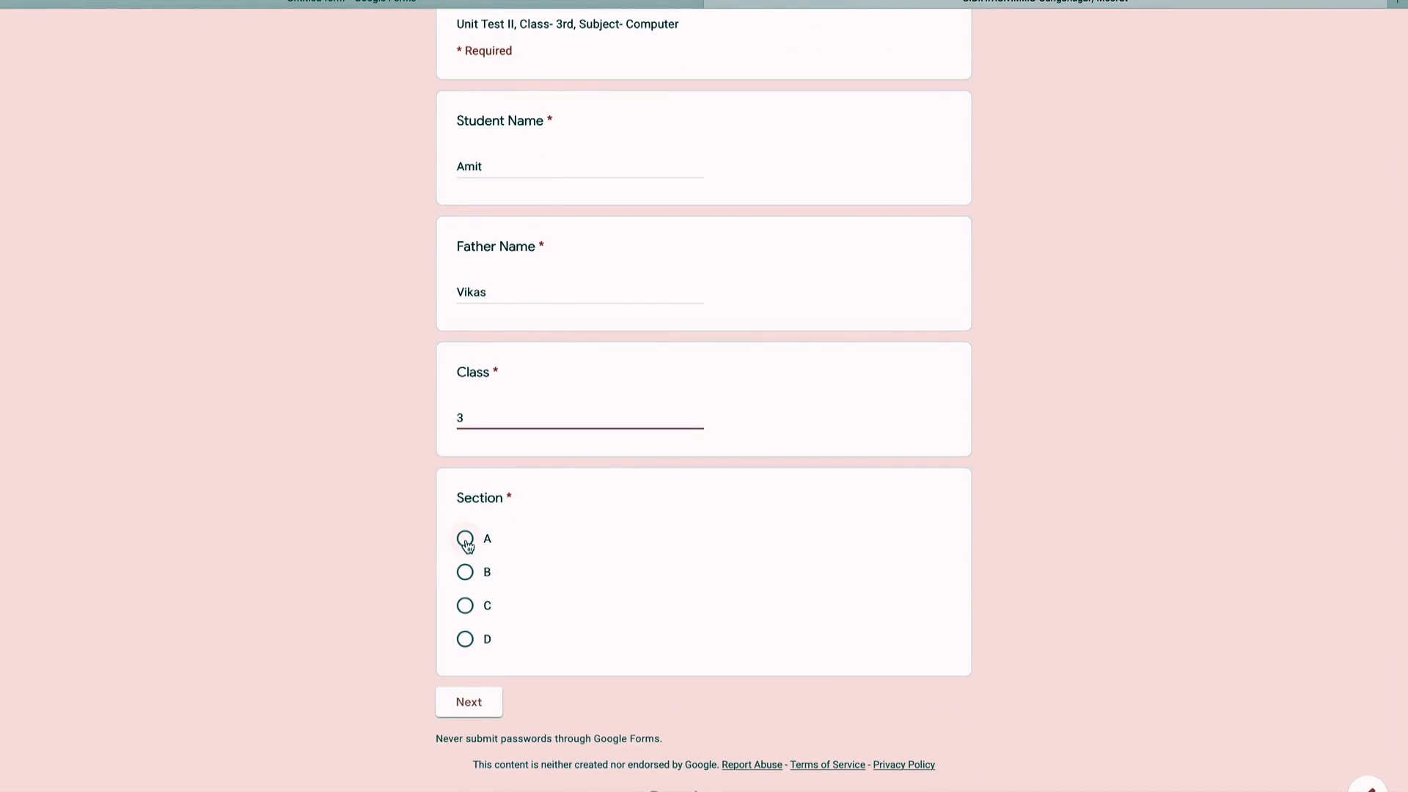
click(467, 543)
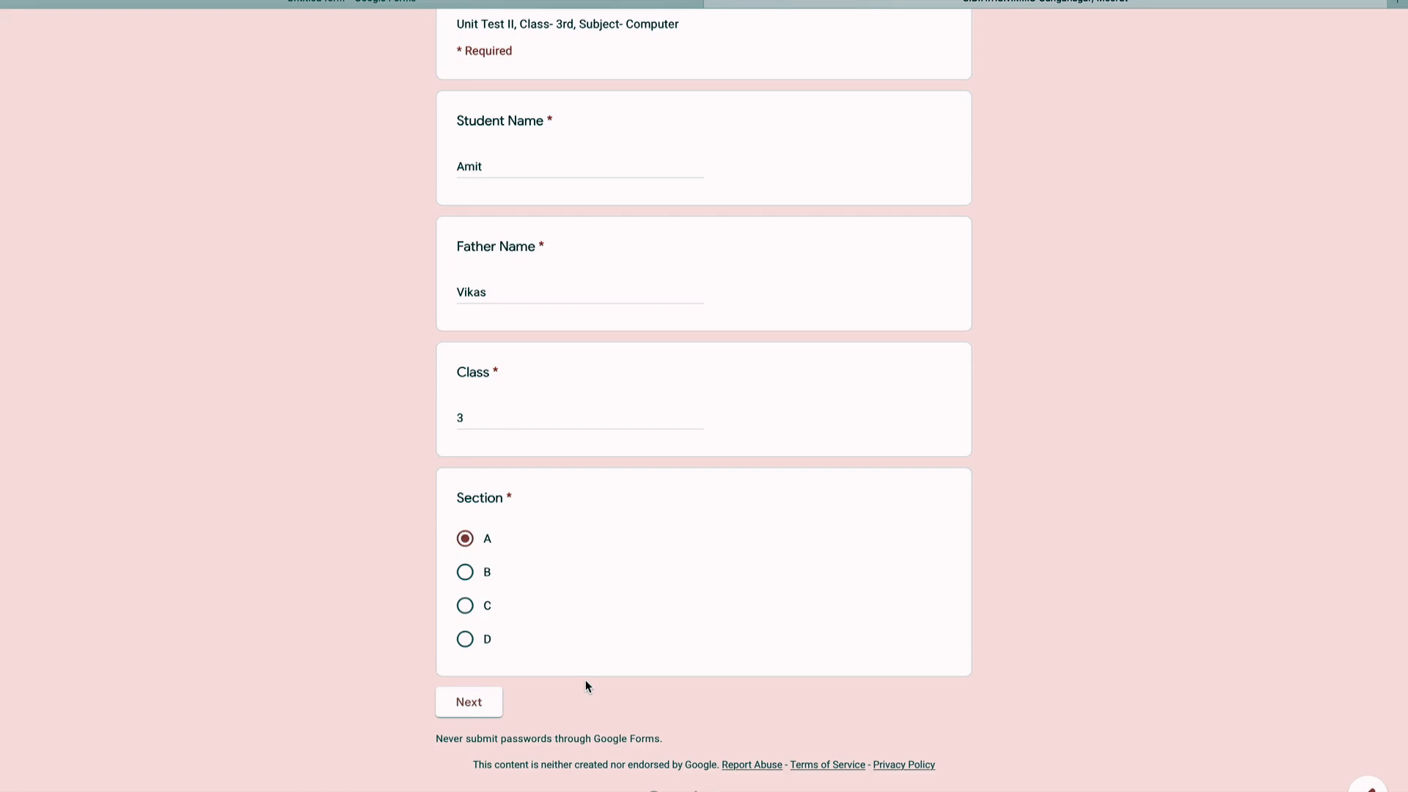
click(457, 708)
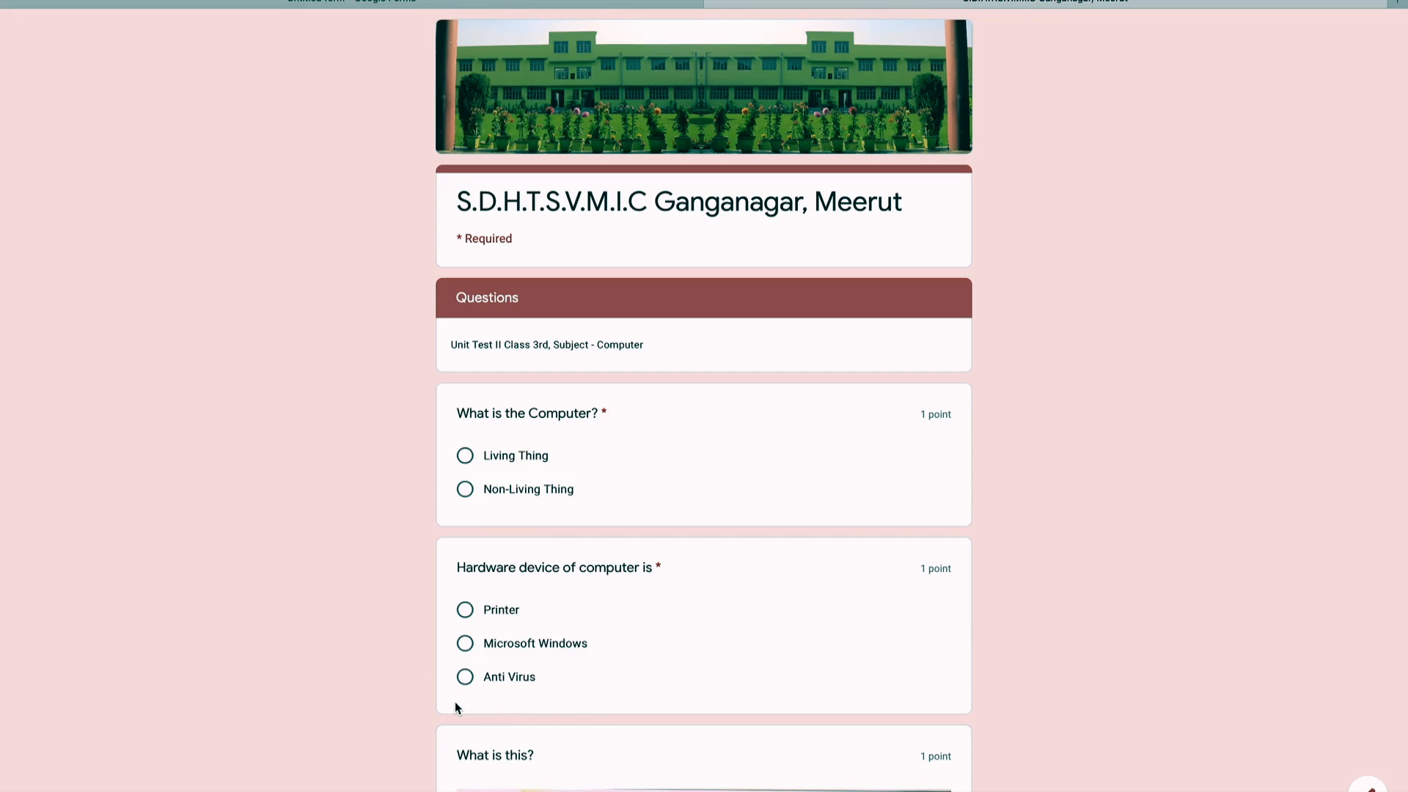
Step: Answer Non-Living Thing, Printer, School and the apple picture, then submit the quiz
scroll(1038, 754, down, 1)
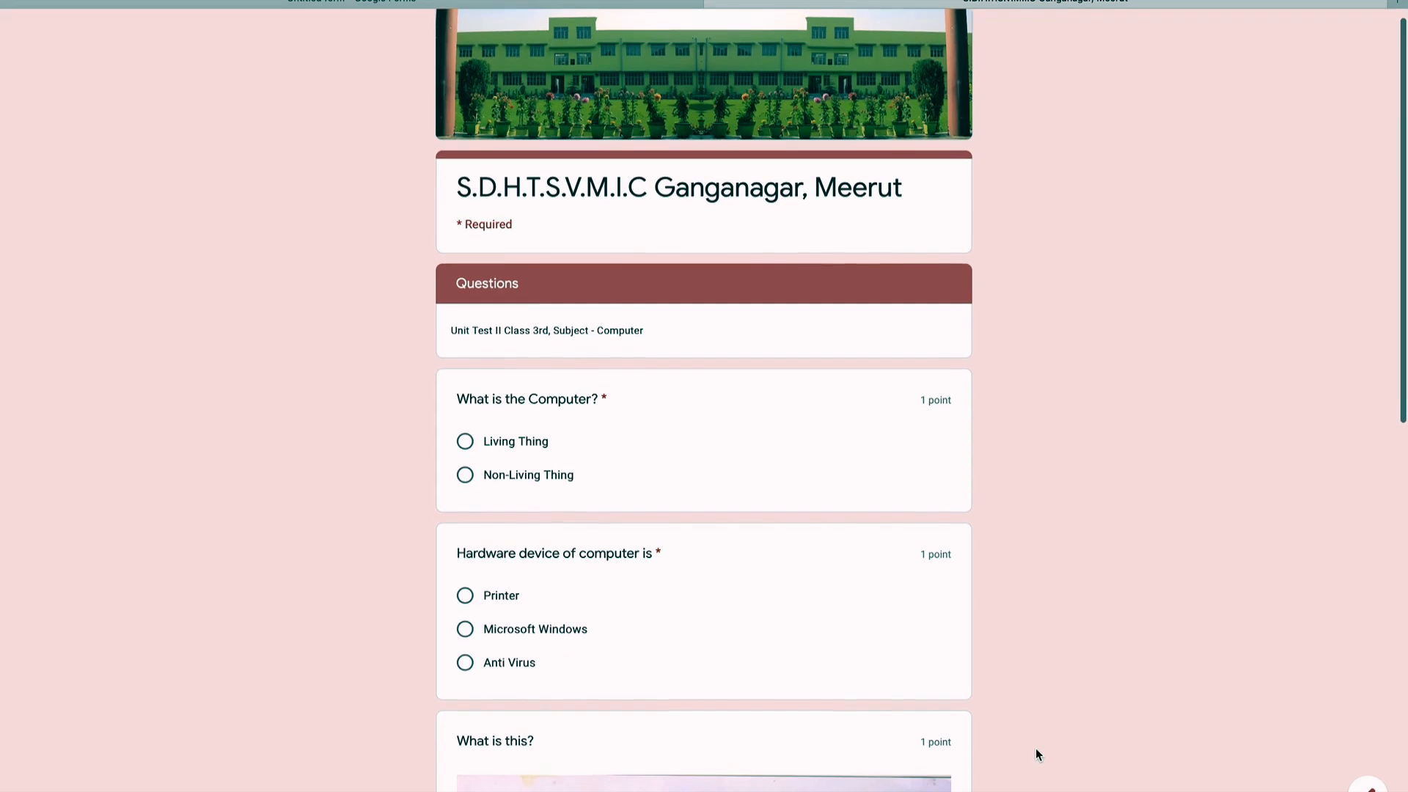
scroll(1036, 754, down, 2)
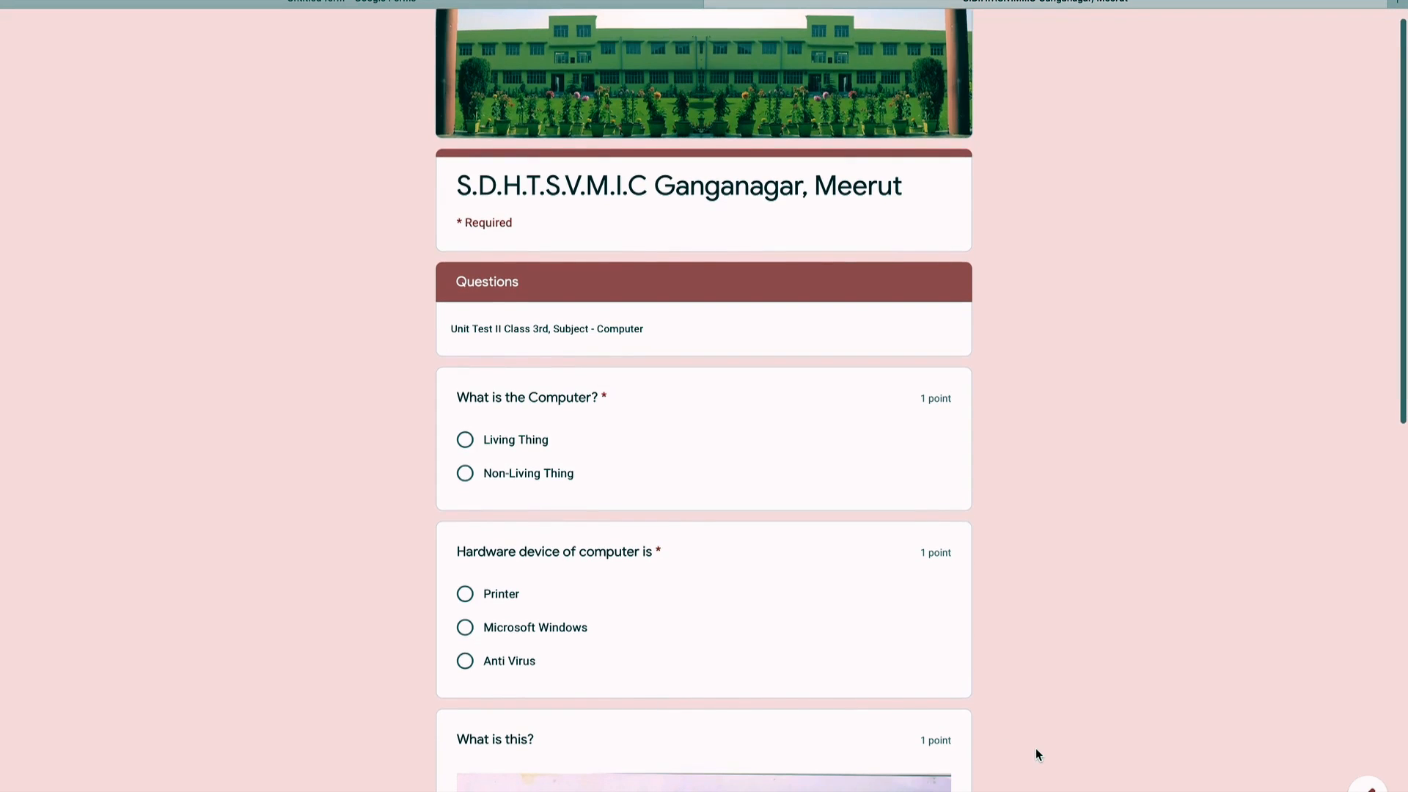
scroll(1038, 746, down, 1)
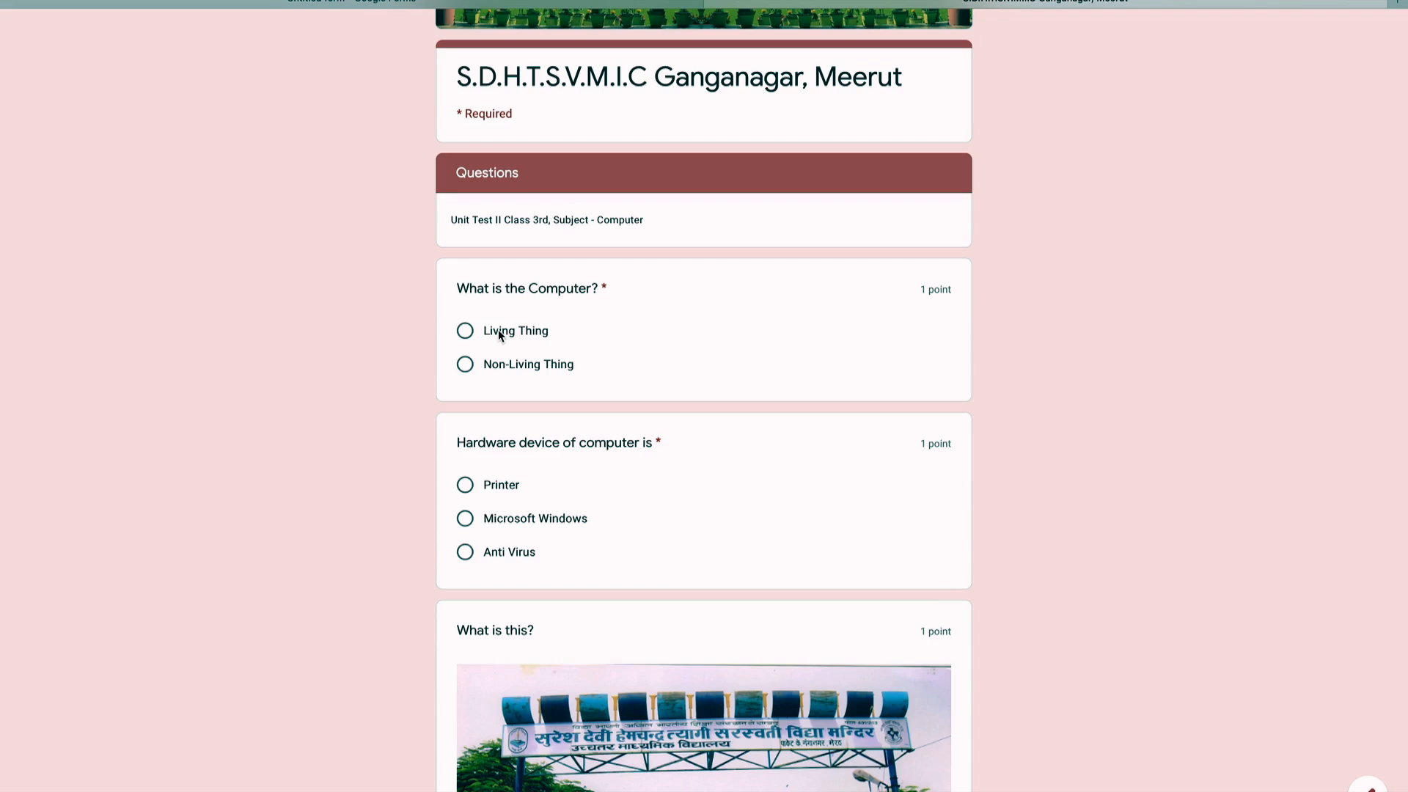
click(467, 371)
scroll(619, 519, down, 2)
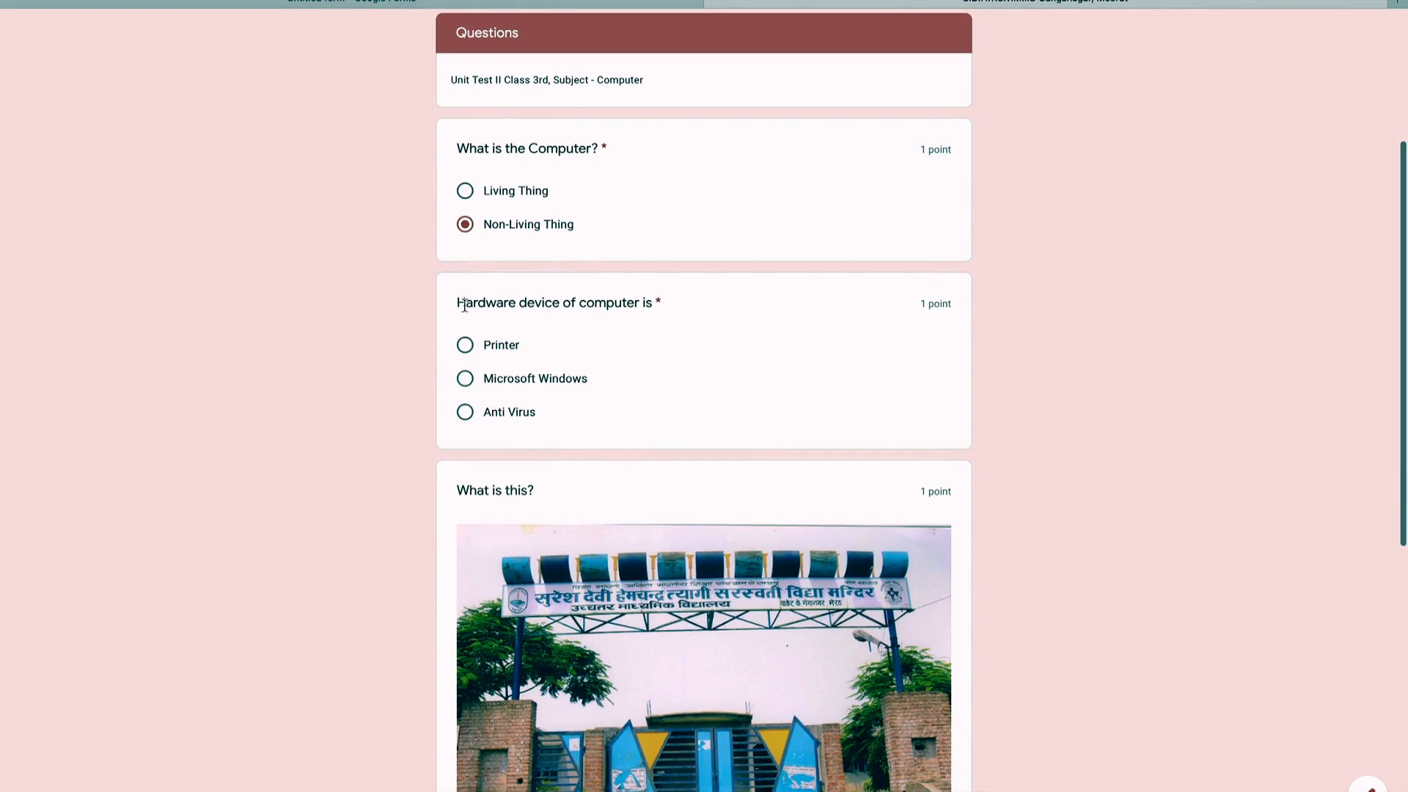
click(465, 345)
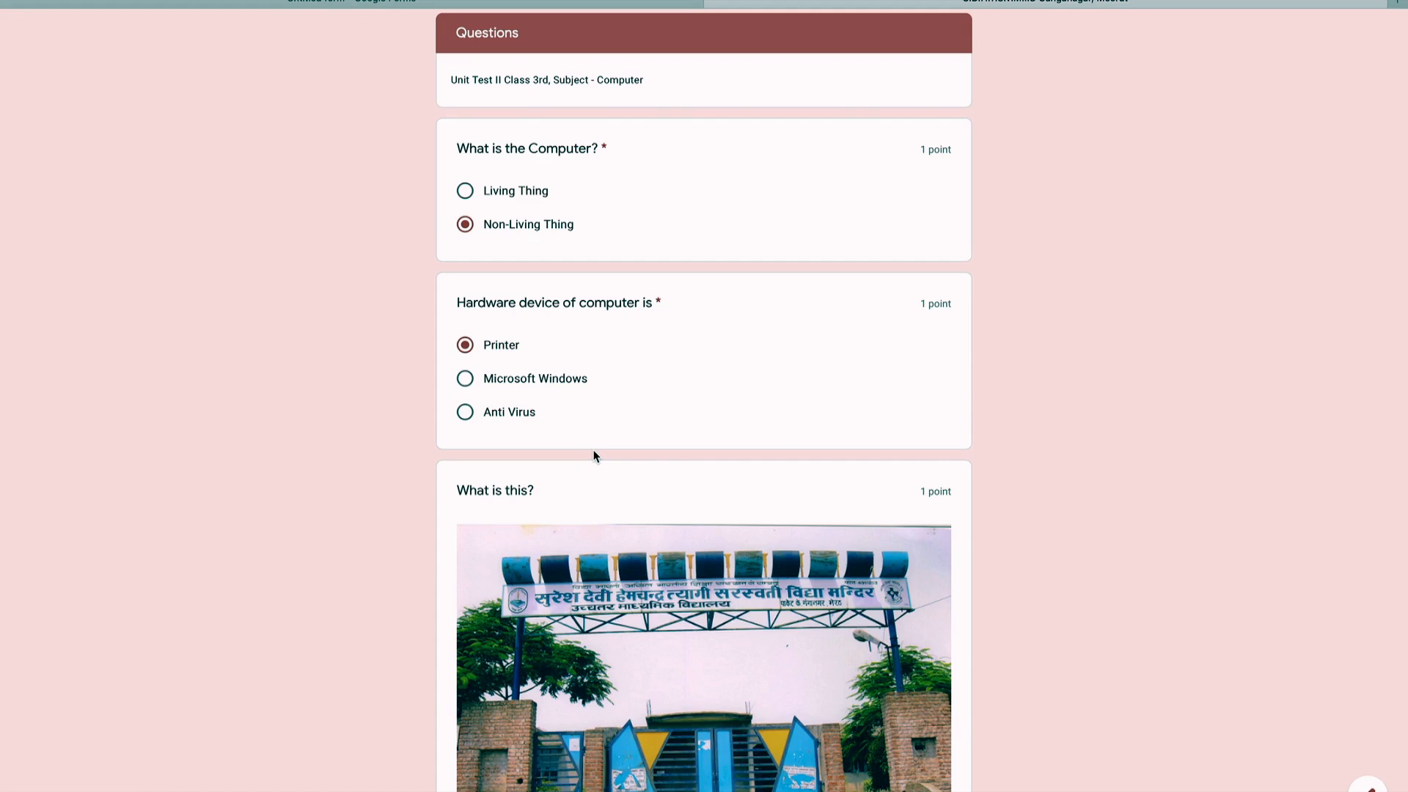
scroll(594, 454, down, 3)
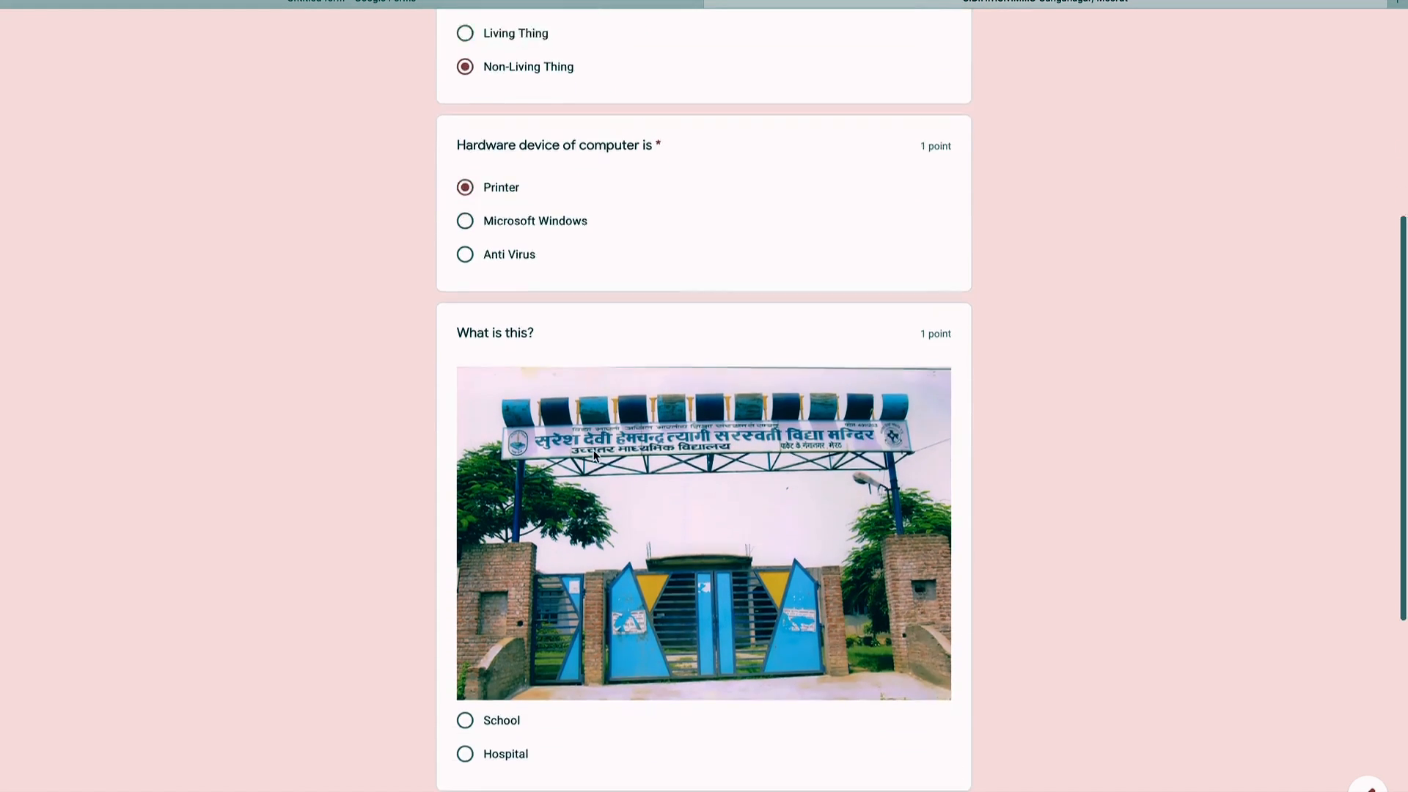
click(467, 627)
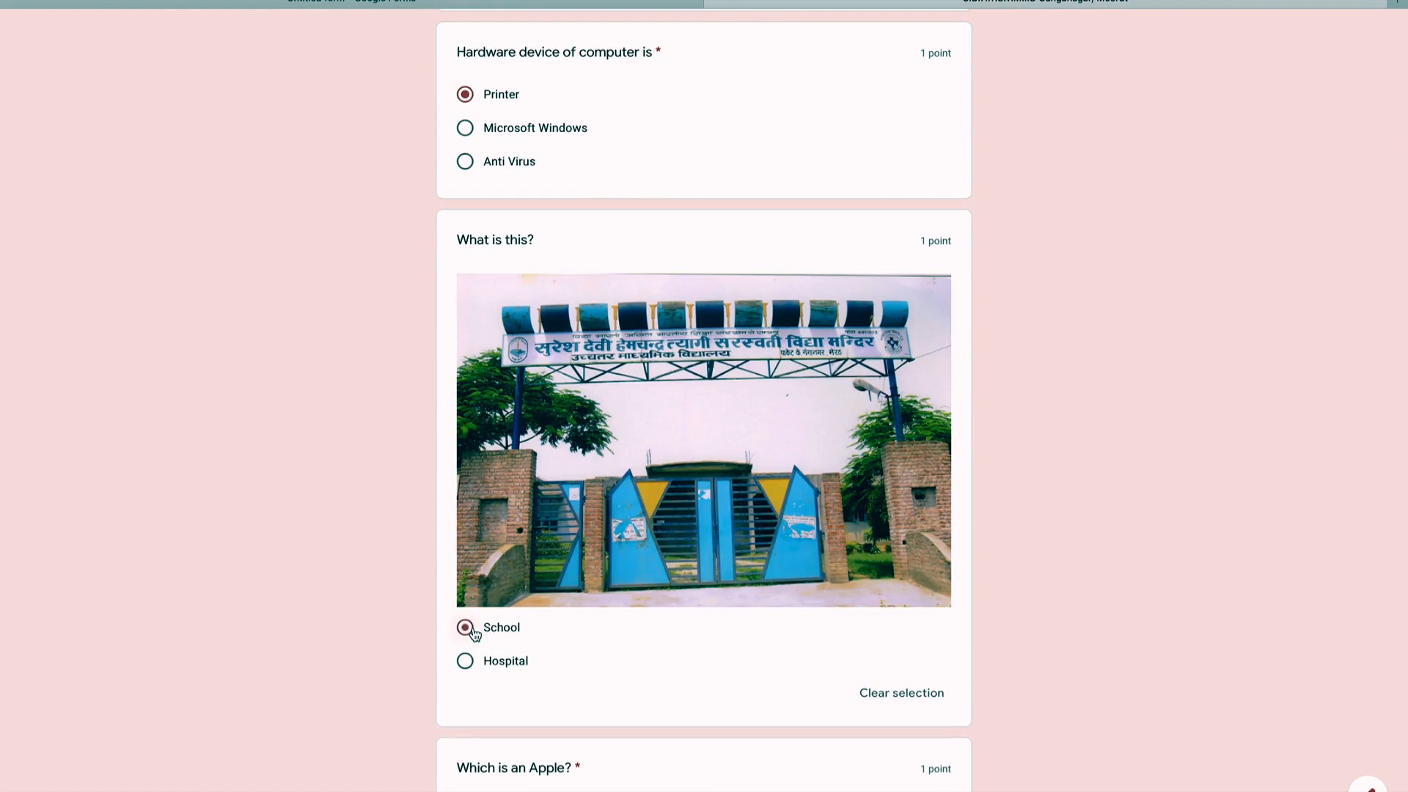
scroll(627, 648, down, 1)
scroll(627, 644, down, 4)
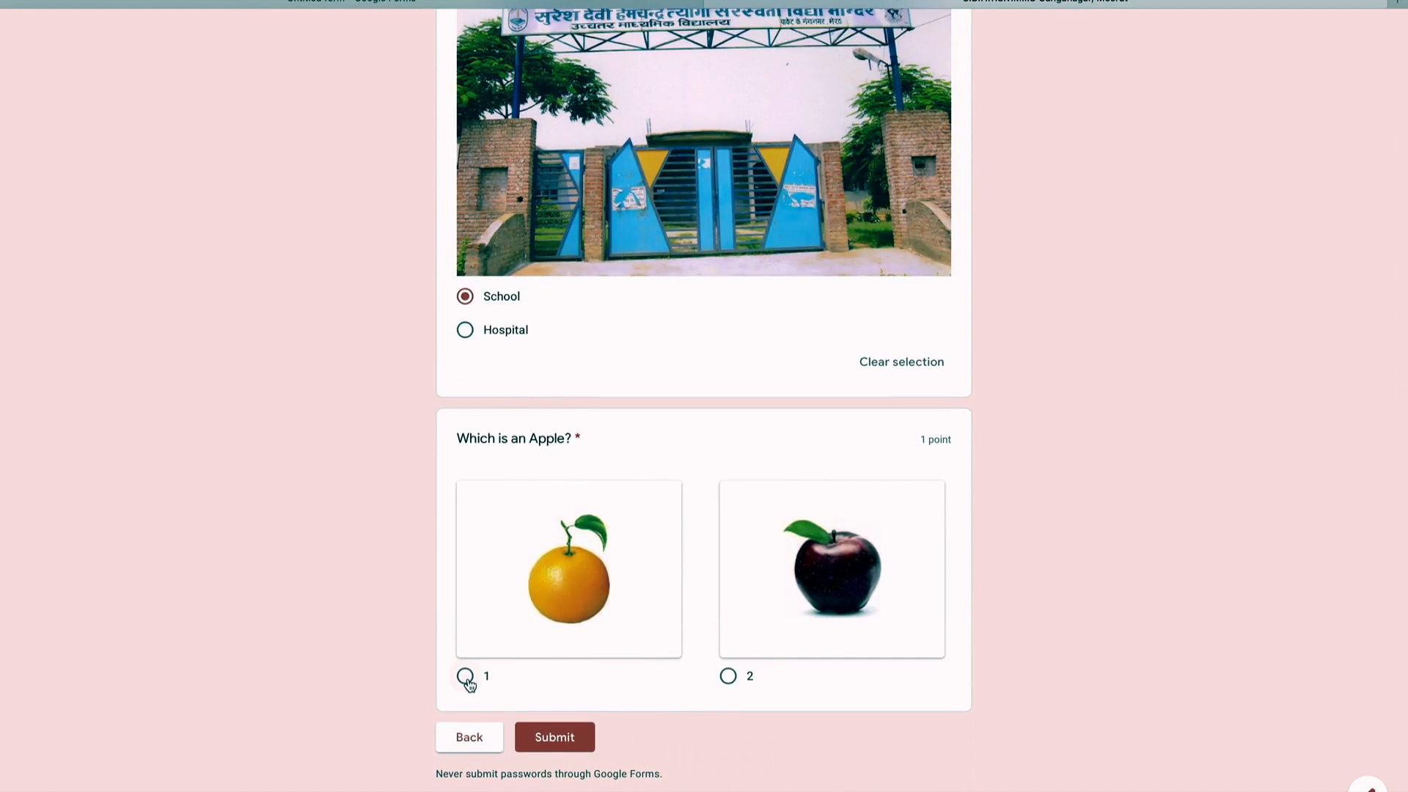
click(728, 678)
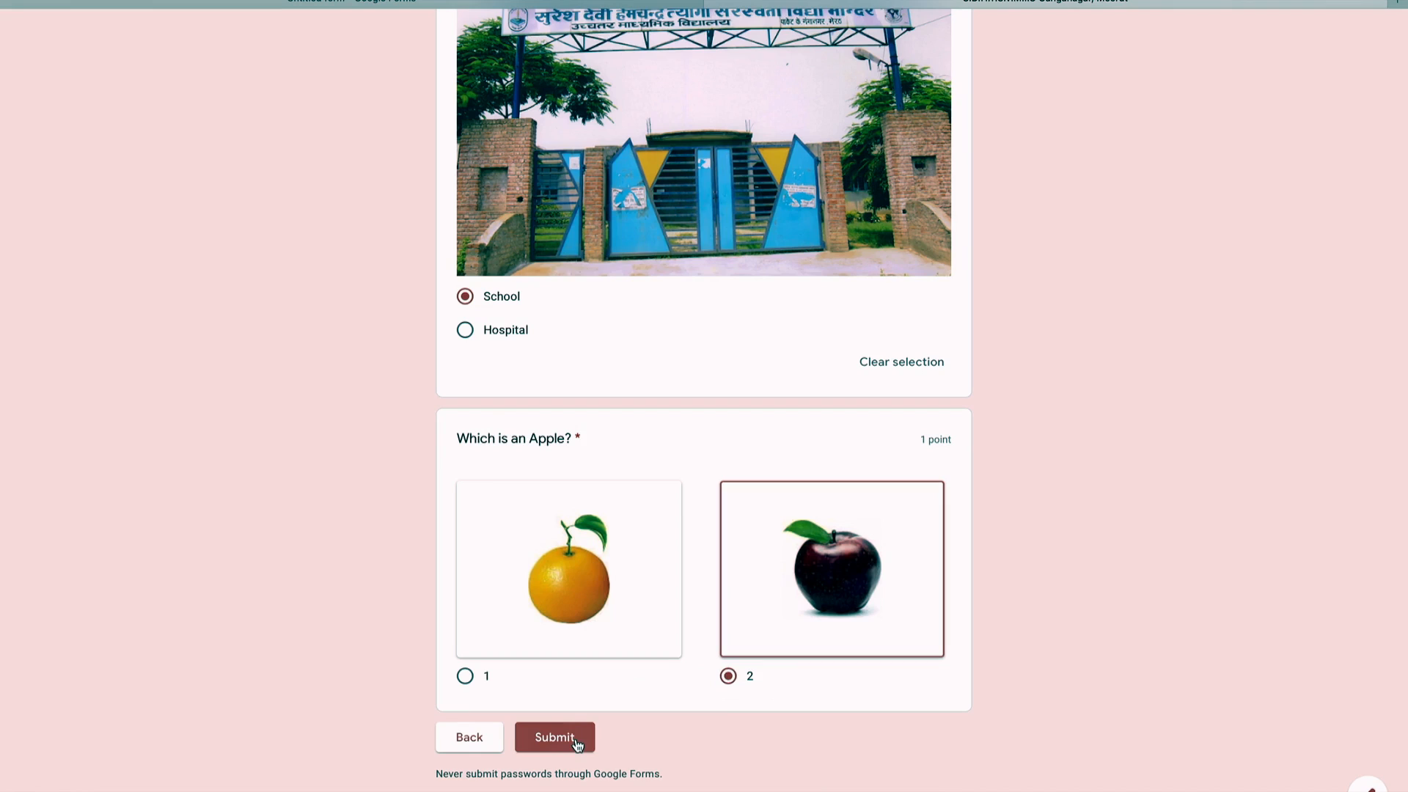
click(577, 744)
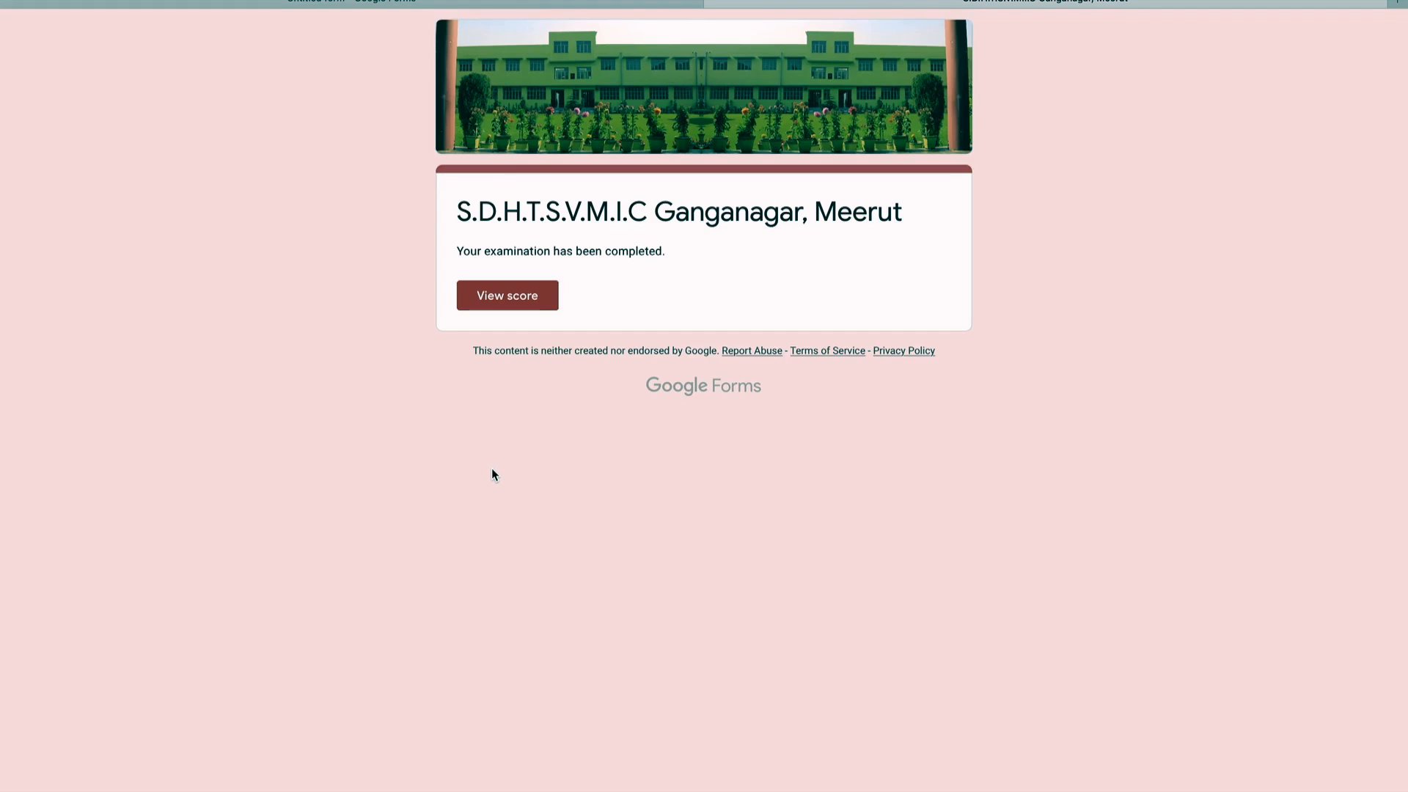
Step: Open the score for the submitted quiz response
click(508, 295)
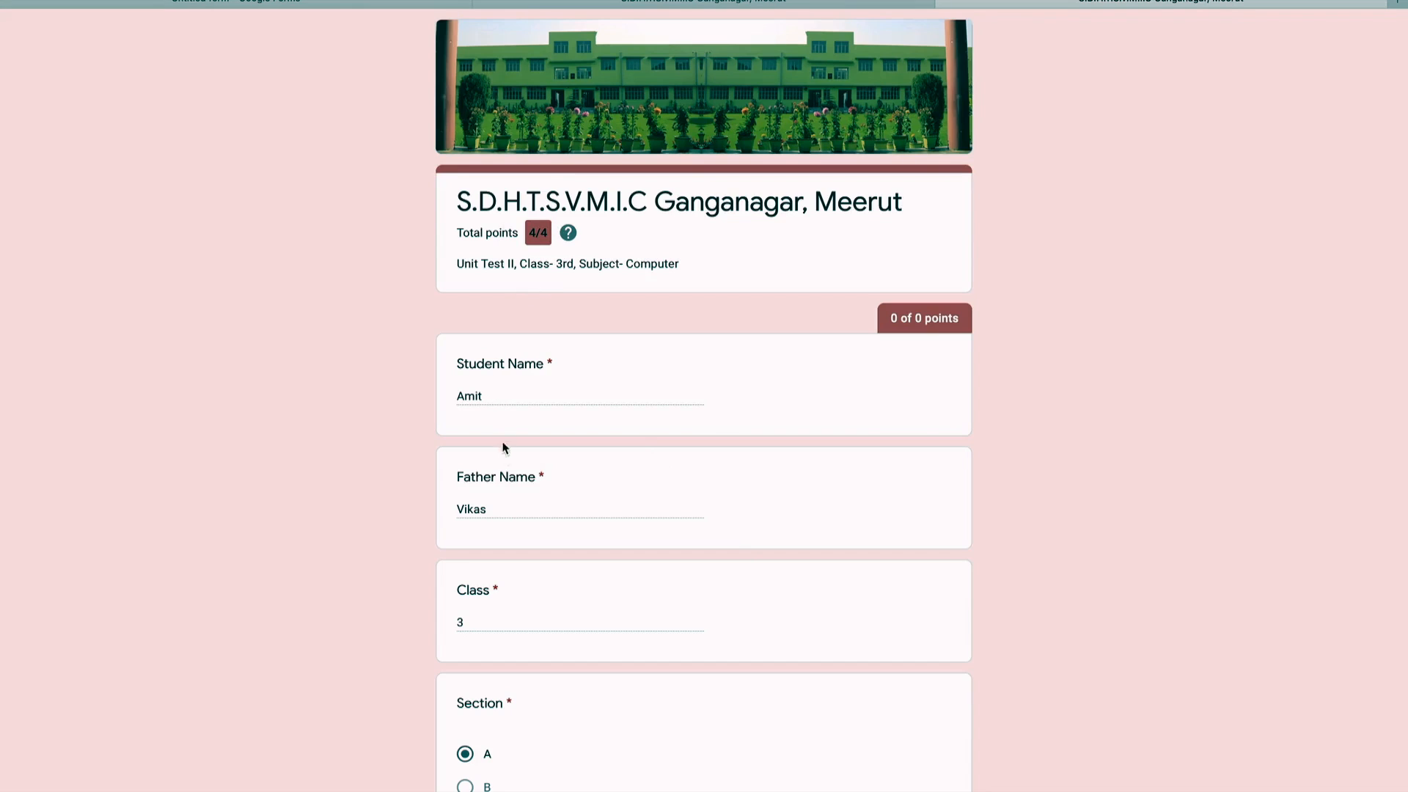
Step: Scroll through the score page reviewing each question's 1/1 points, ending back at the top
scroll(638, 682, down, 2)
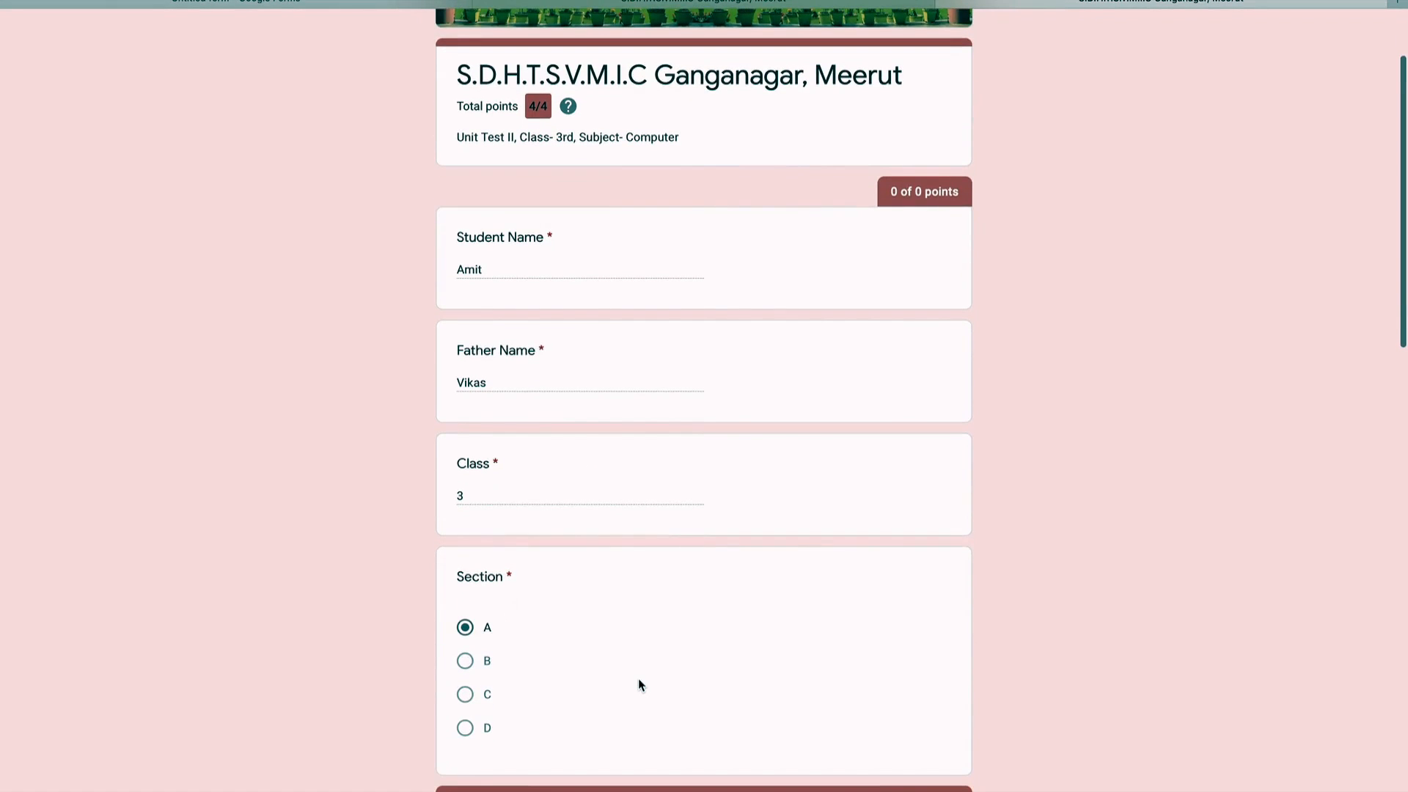
scroll(598, 634, down, 1)
scroll(598, 637, down, 9)
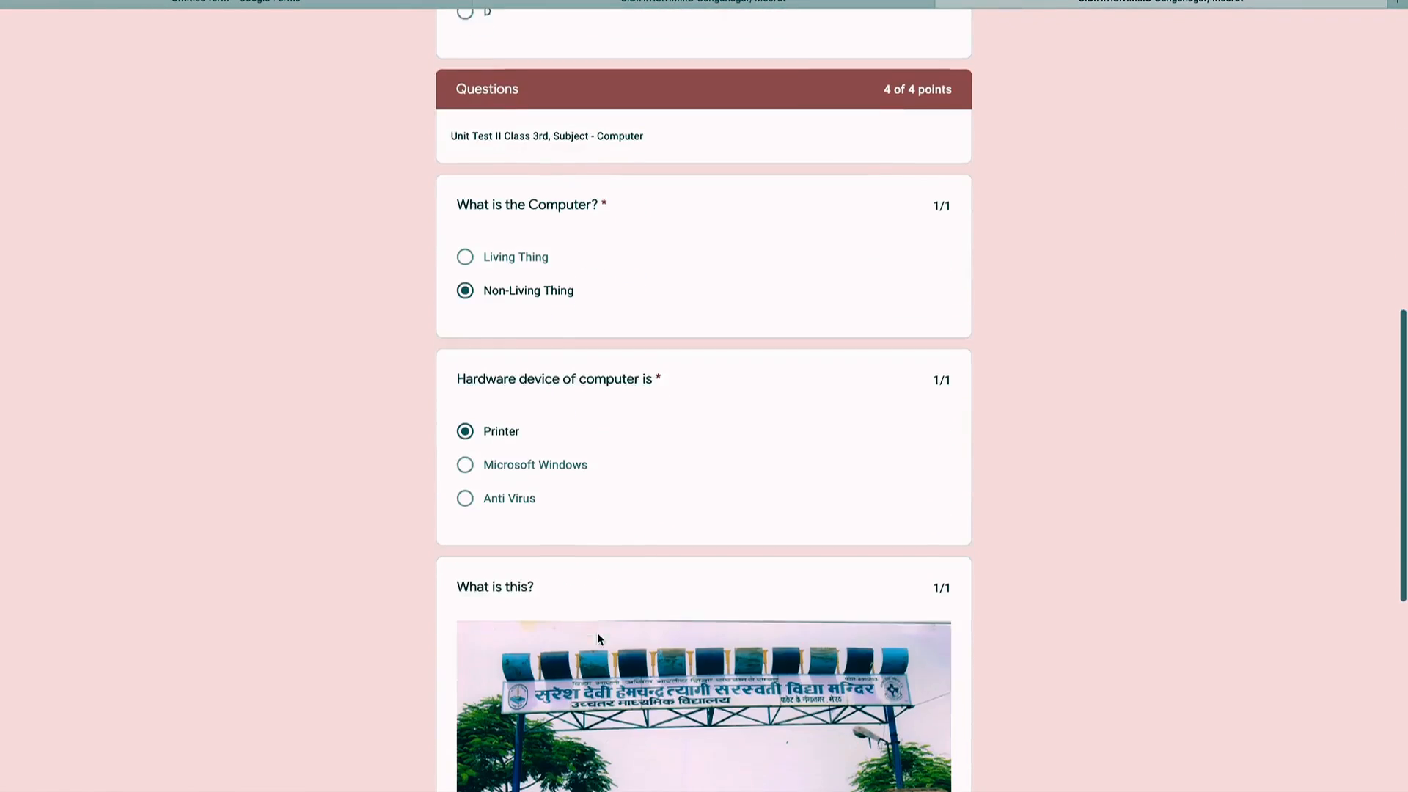
scroll(597, 632, down, 9)
scroll(597, 632, up, 5)
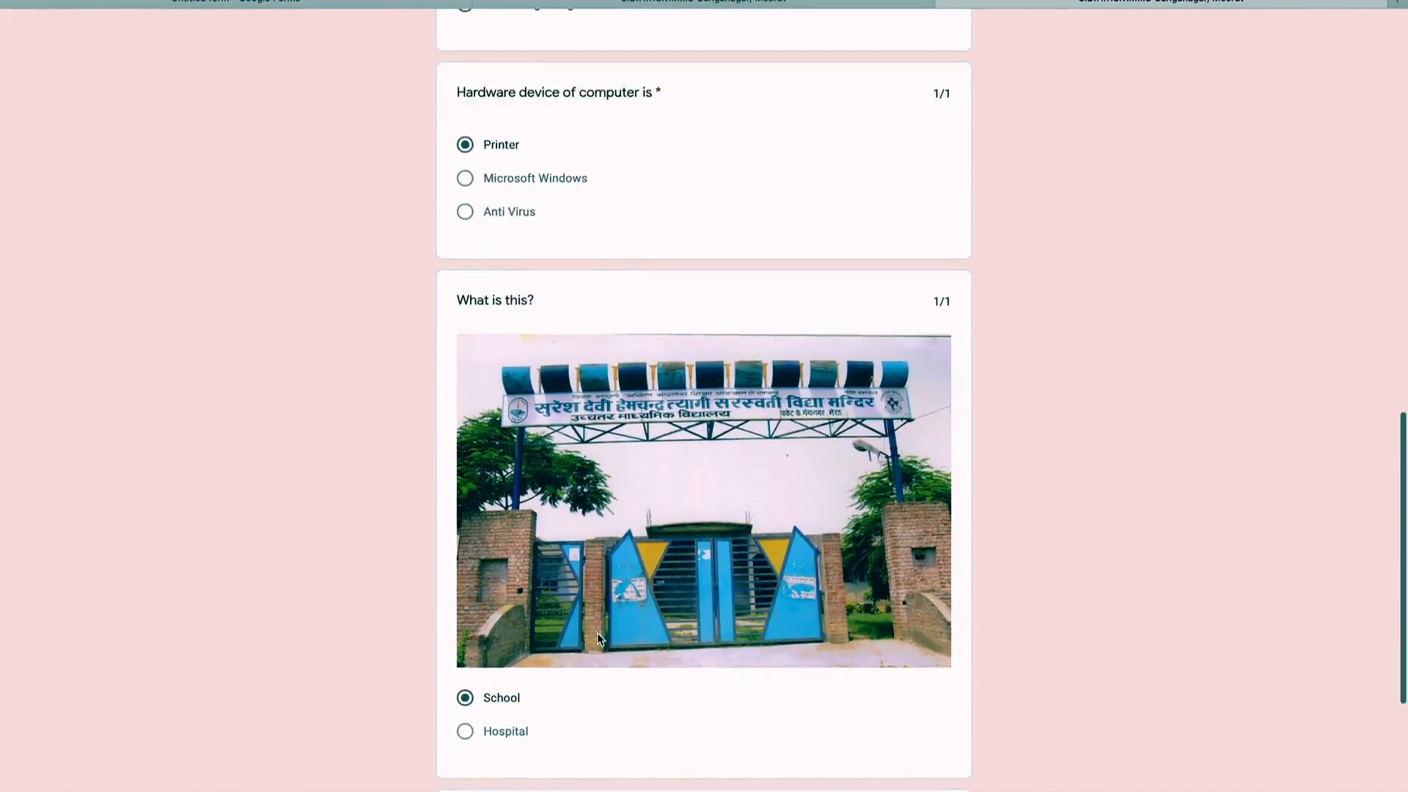
scroll(597, 632, up, 20)
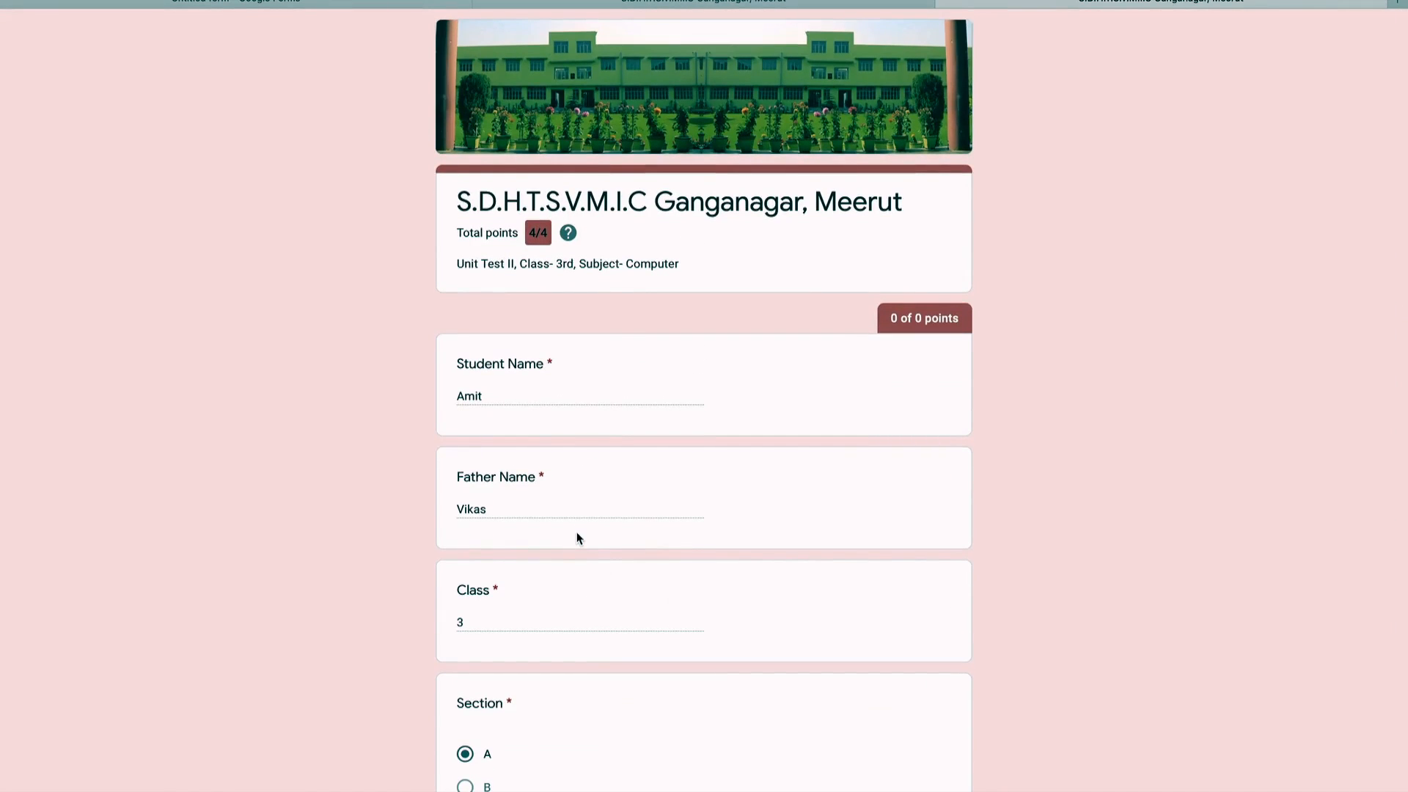
click(504, 397)
click(616, 674)
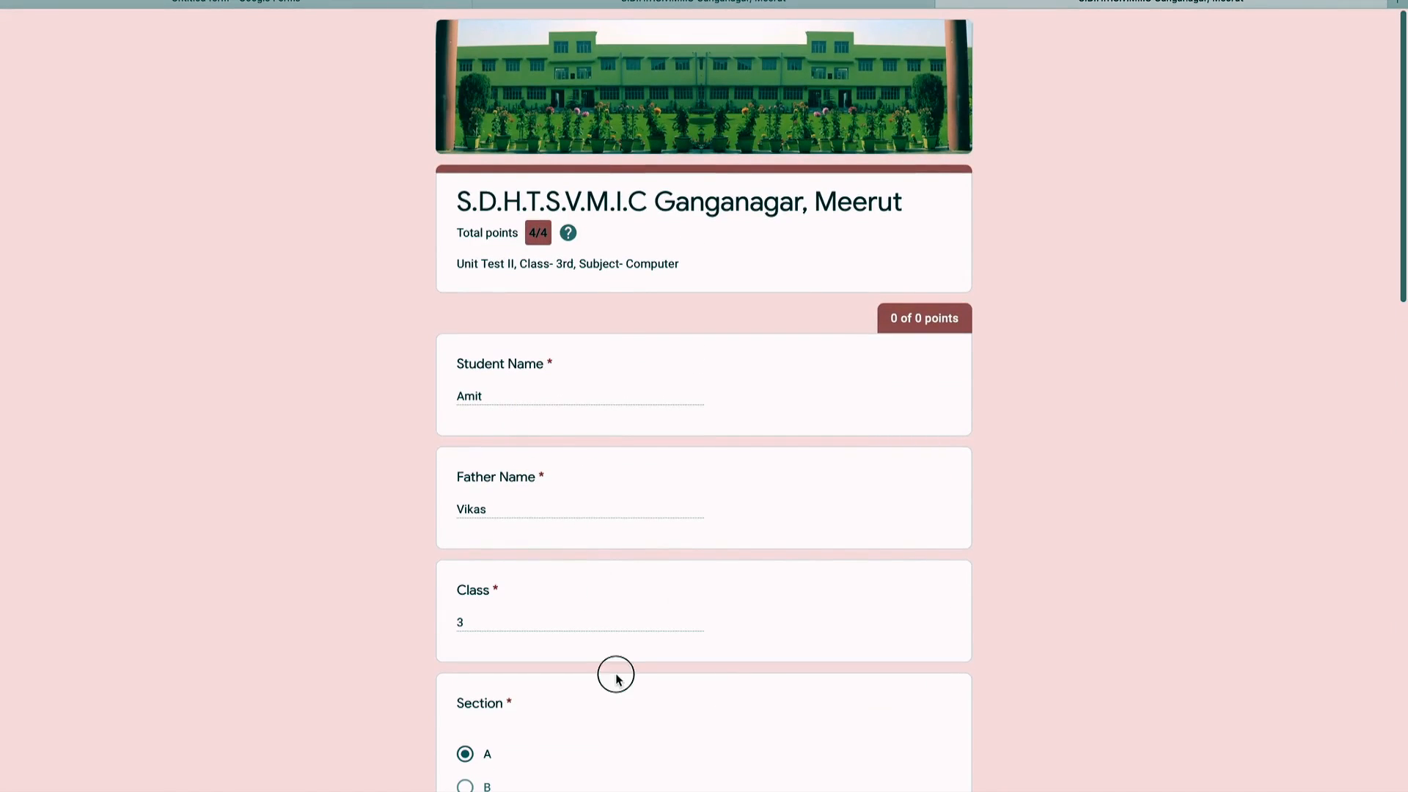
scroll(616, 679, down, 9)
scroll(616, 679, up, 6)
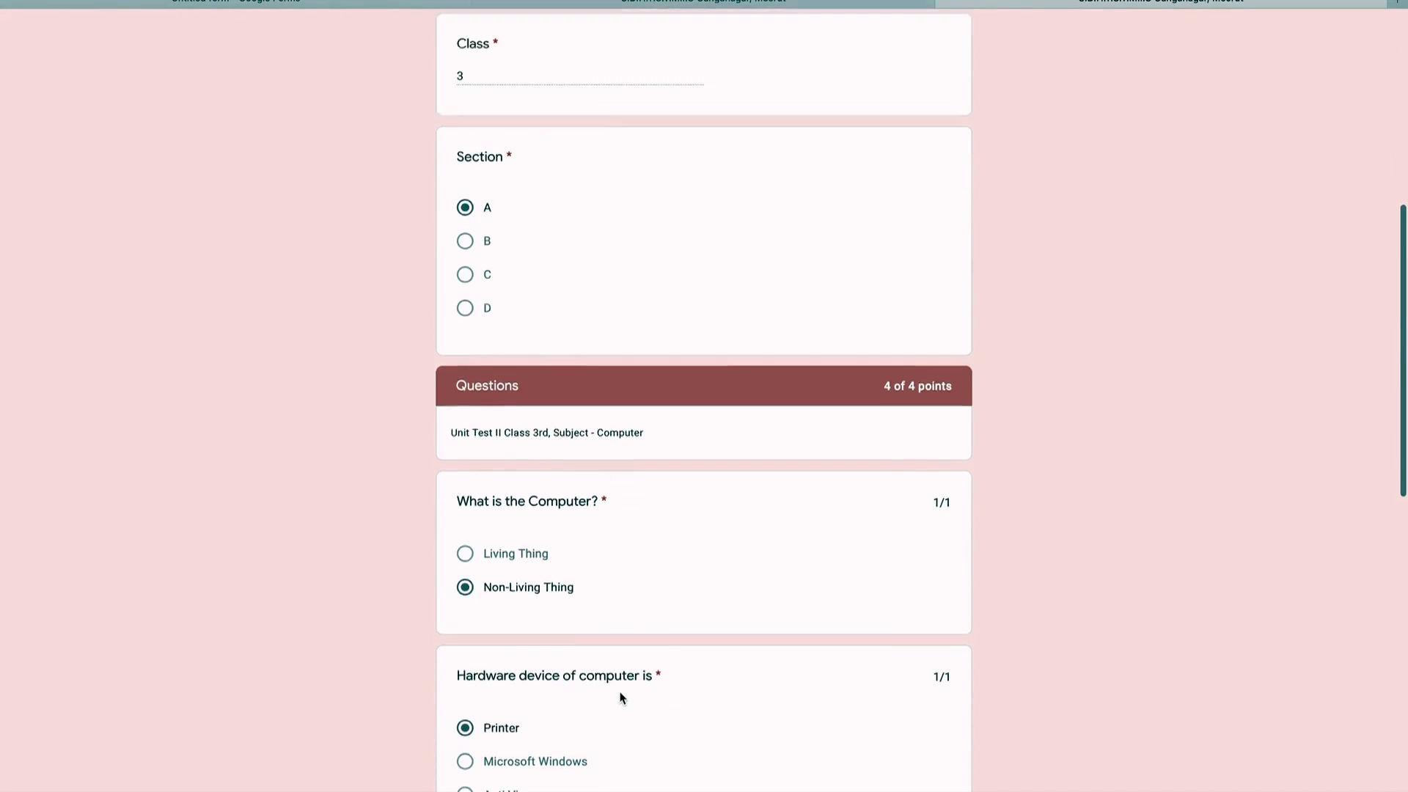
scroll(619, 699, up, 3)
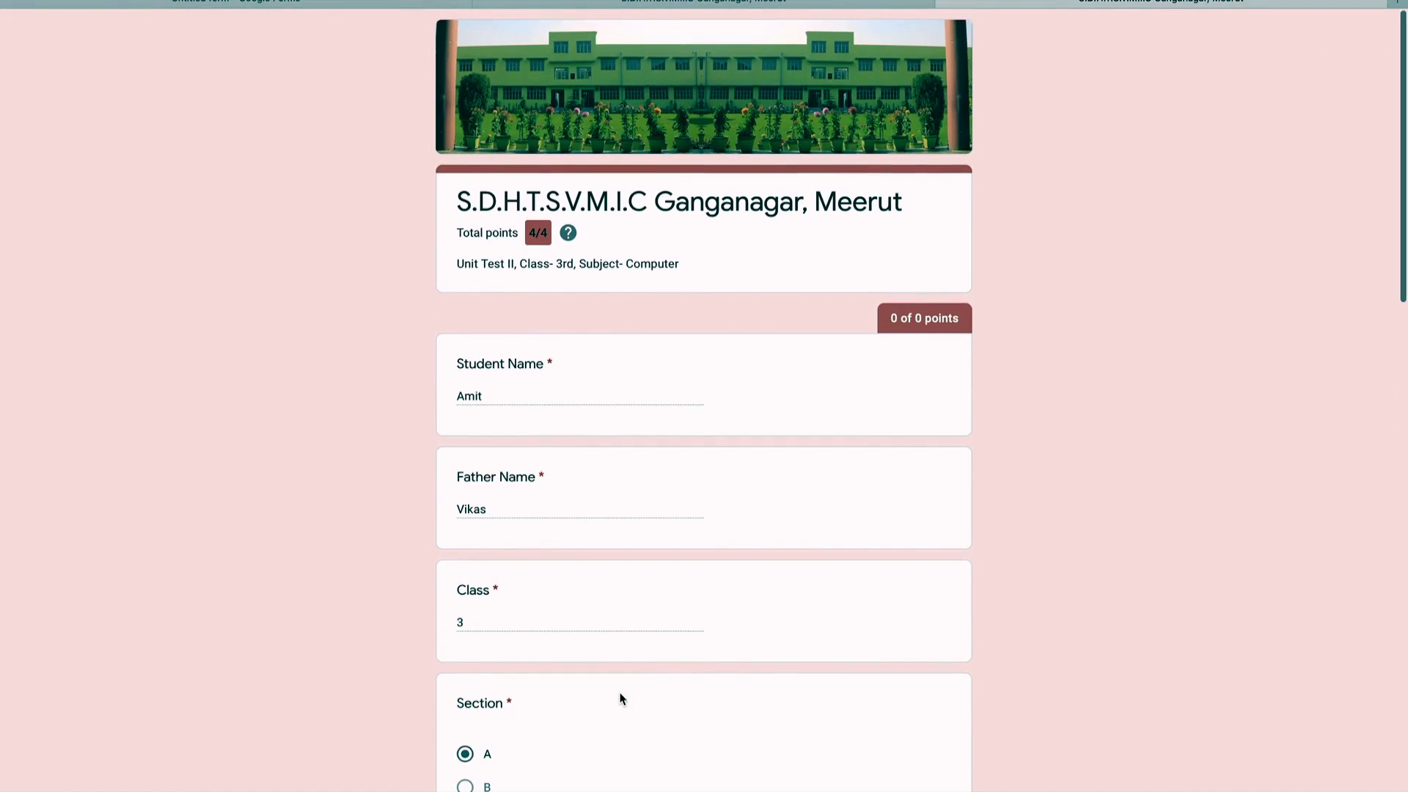
scroll(620, 698, down, 7)
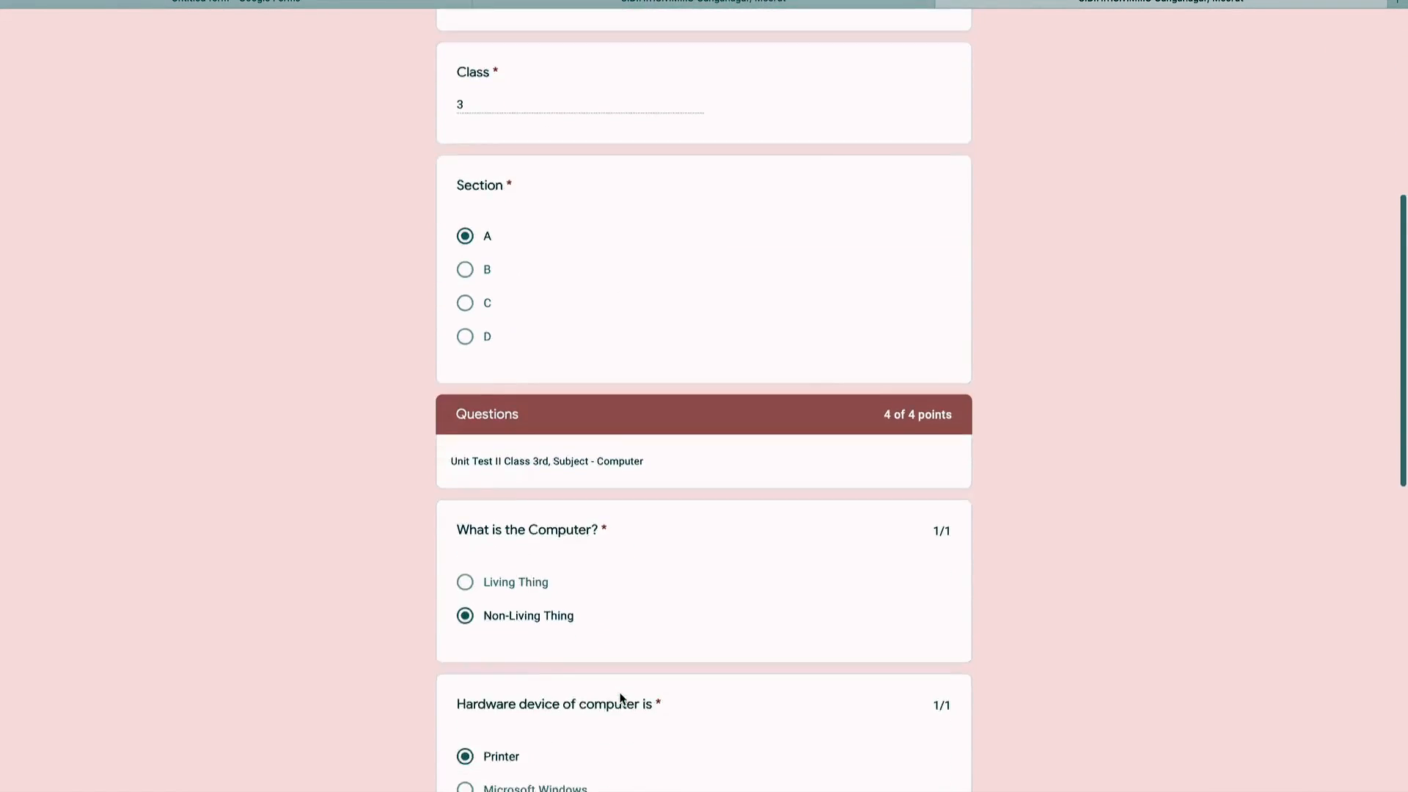
scroll(619, 697, down, 1)
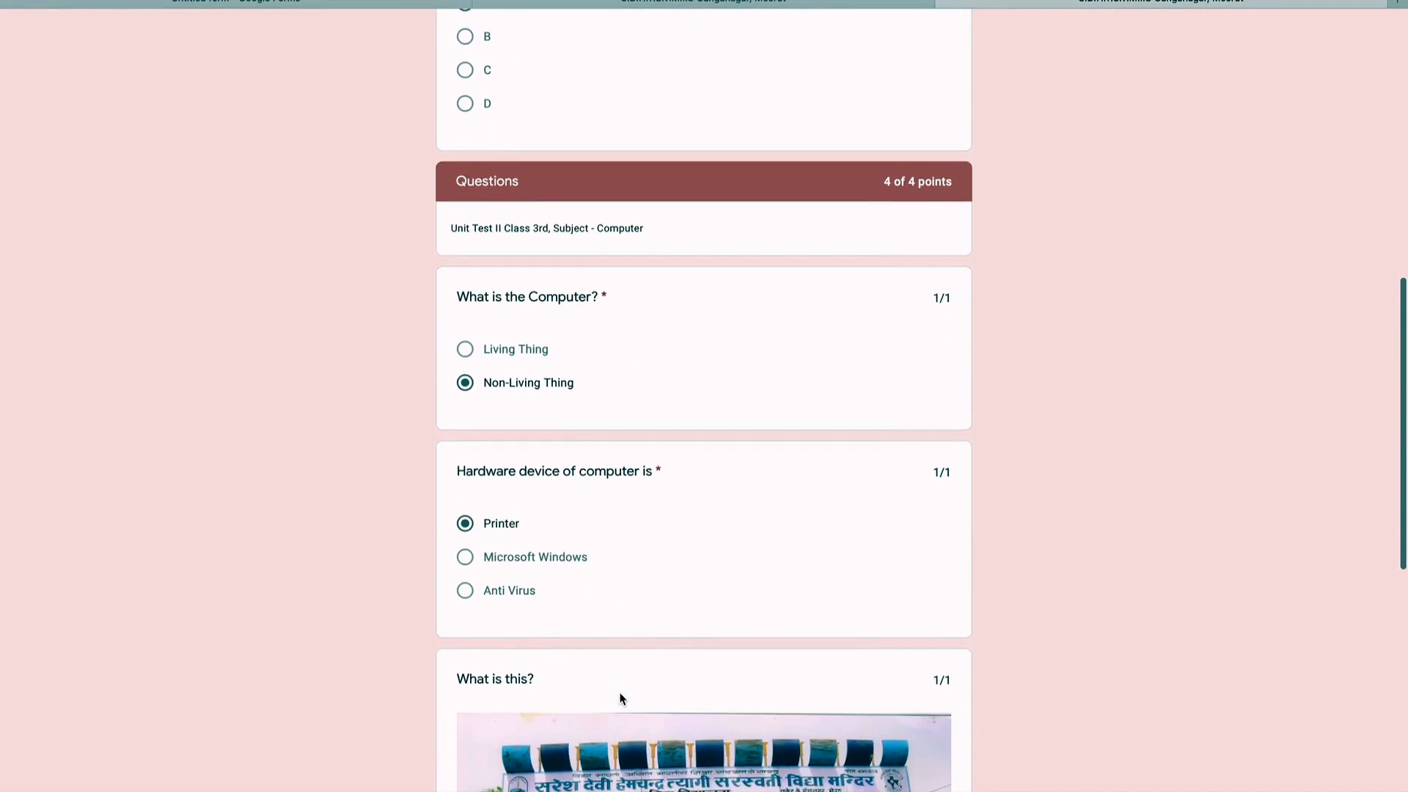
scroll(622, 699, down, 1)
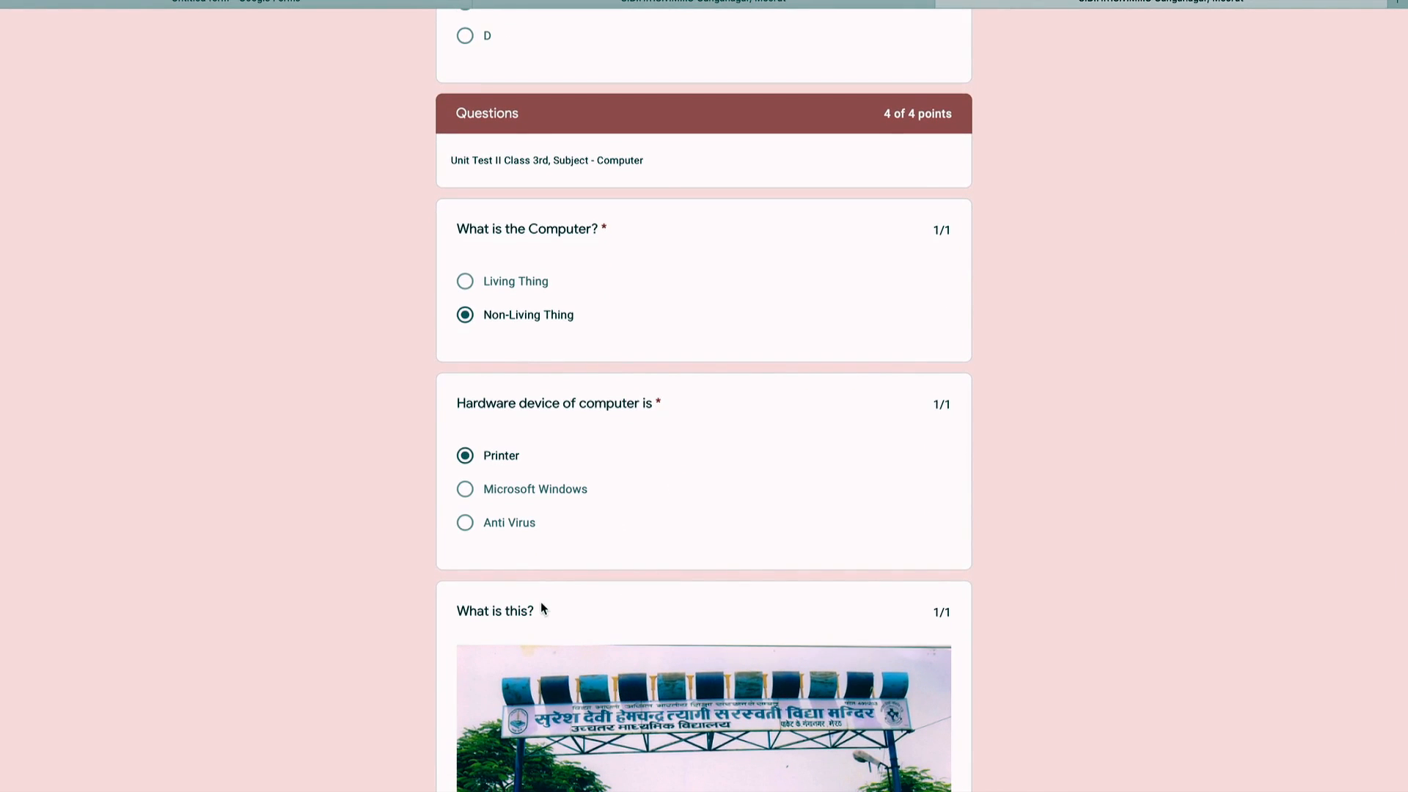
scroll(555, 683, down, 4)
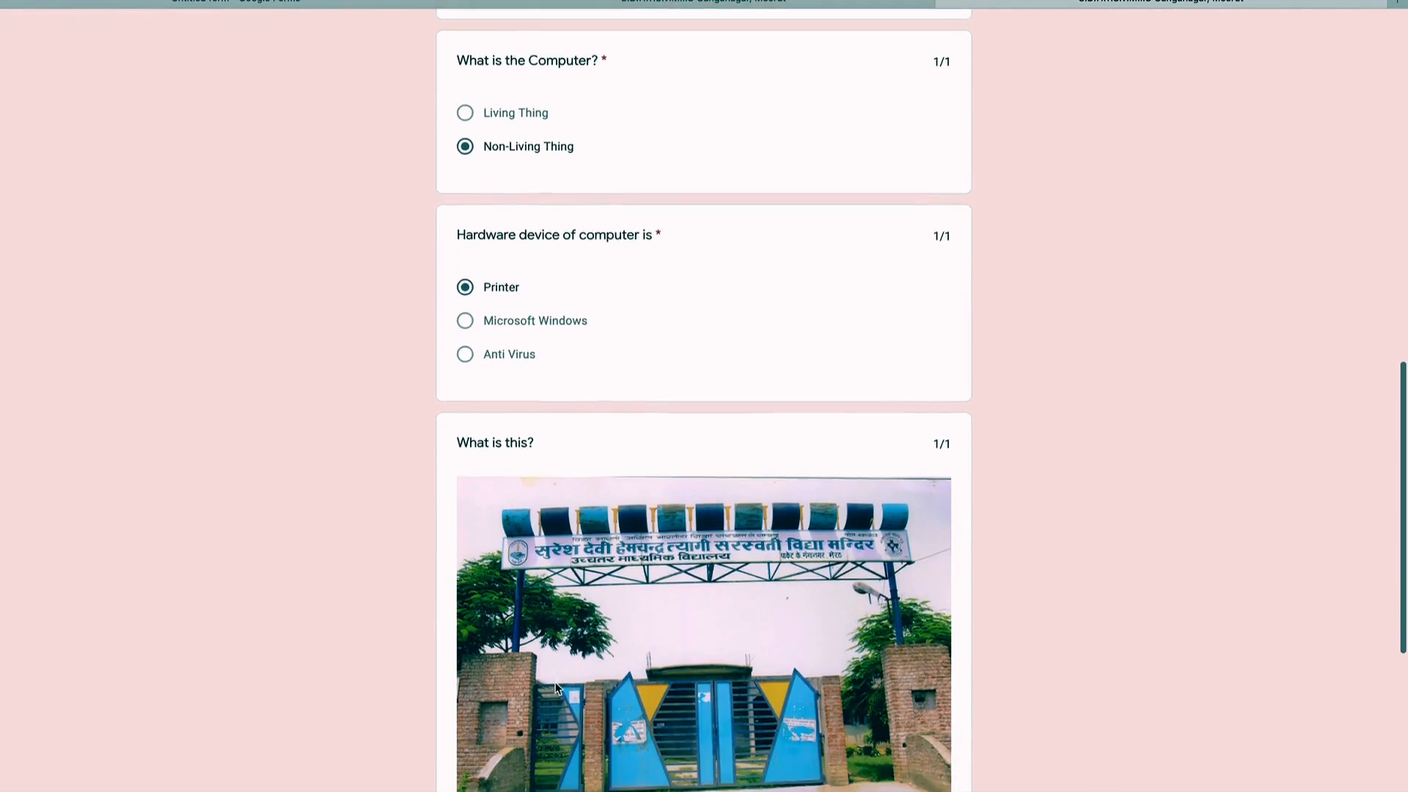
scroll(555, 687, down, 4)
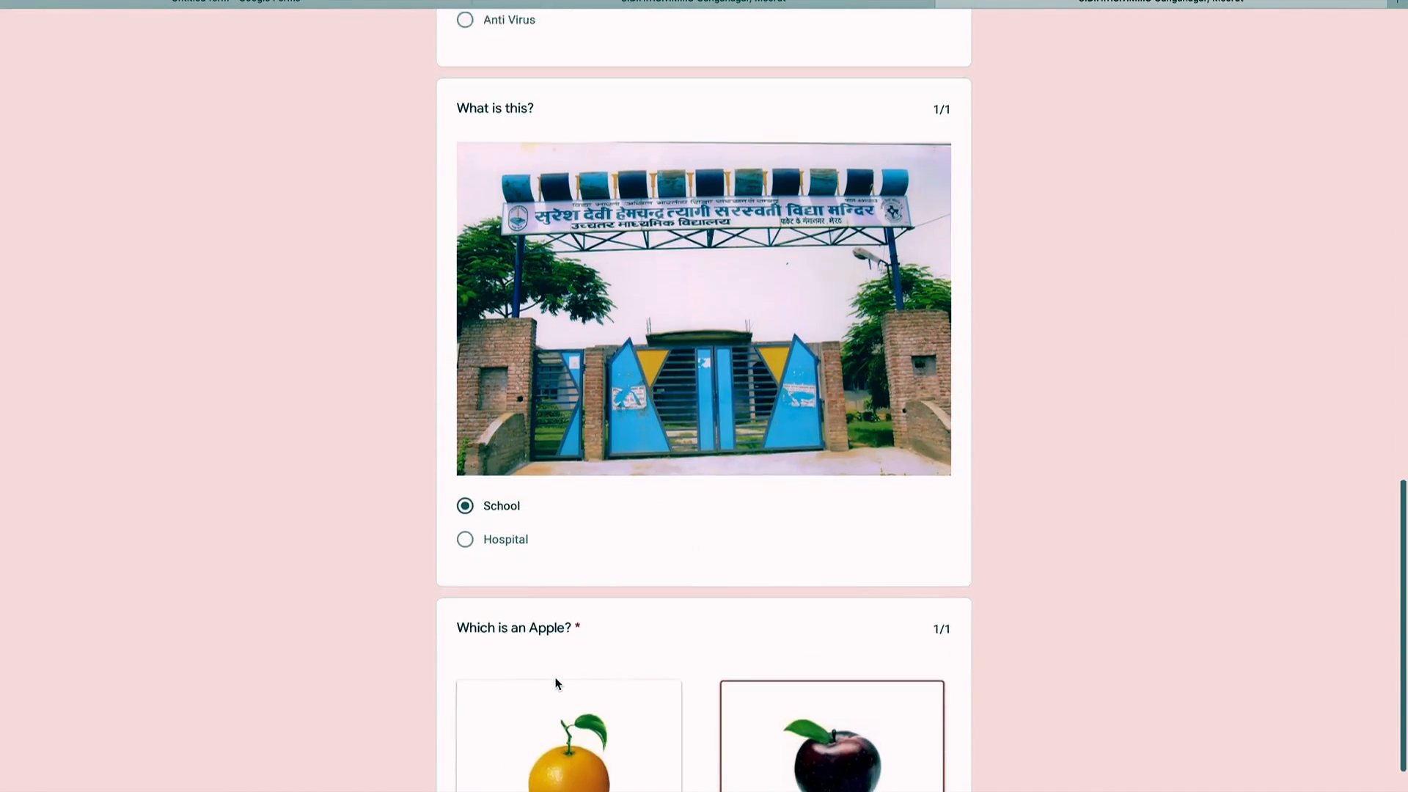
scroll(555, 683, down, 1)
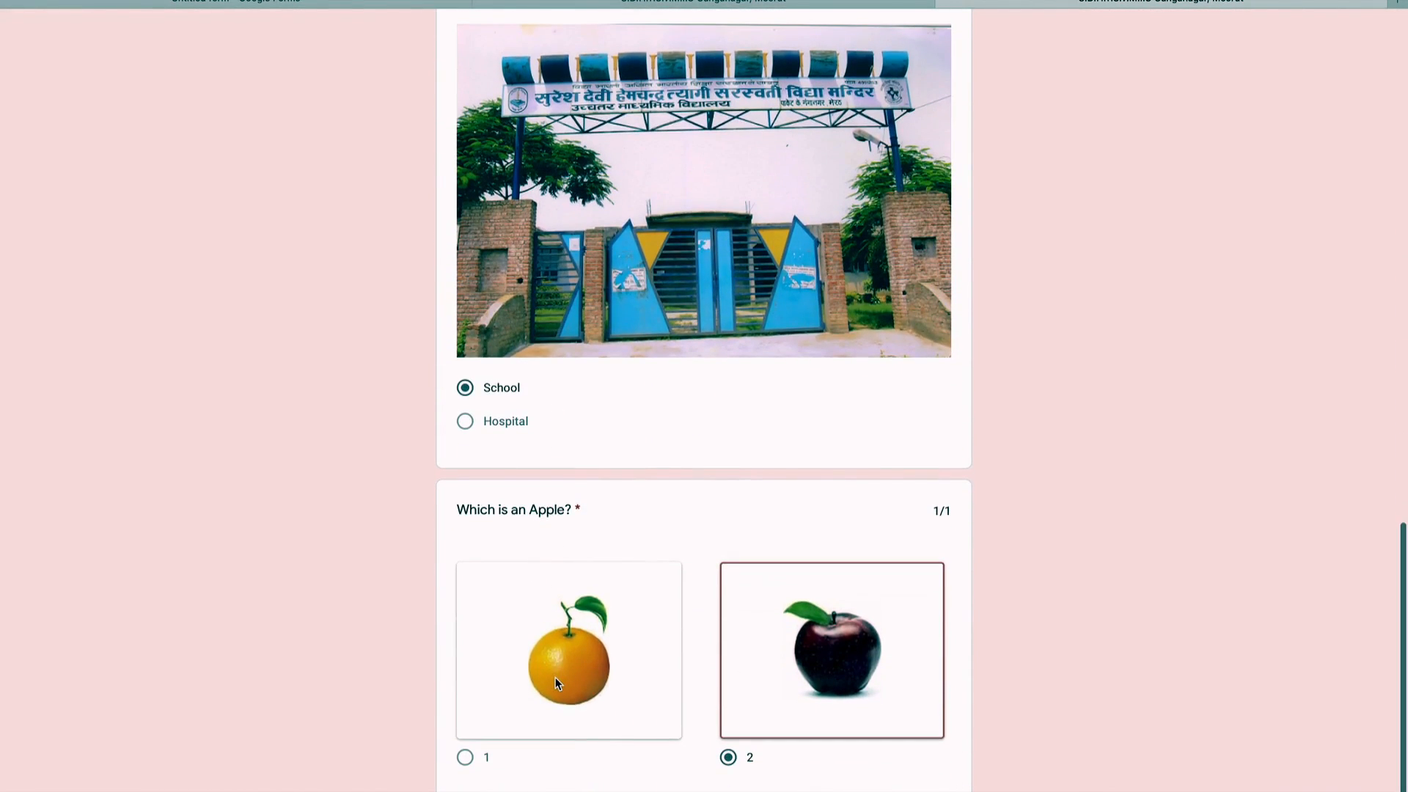
scroll(556, 684, up, 3)
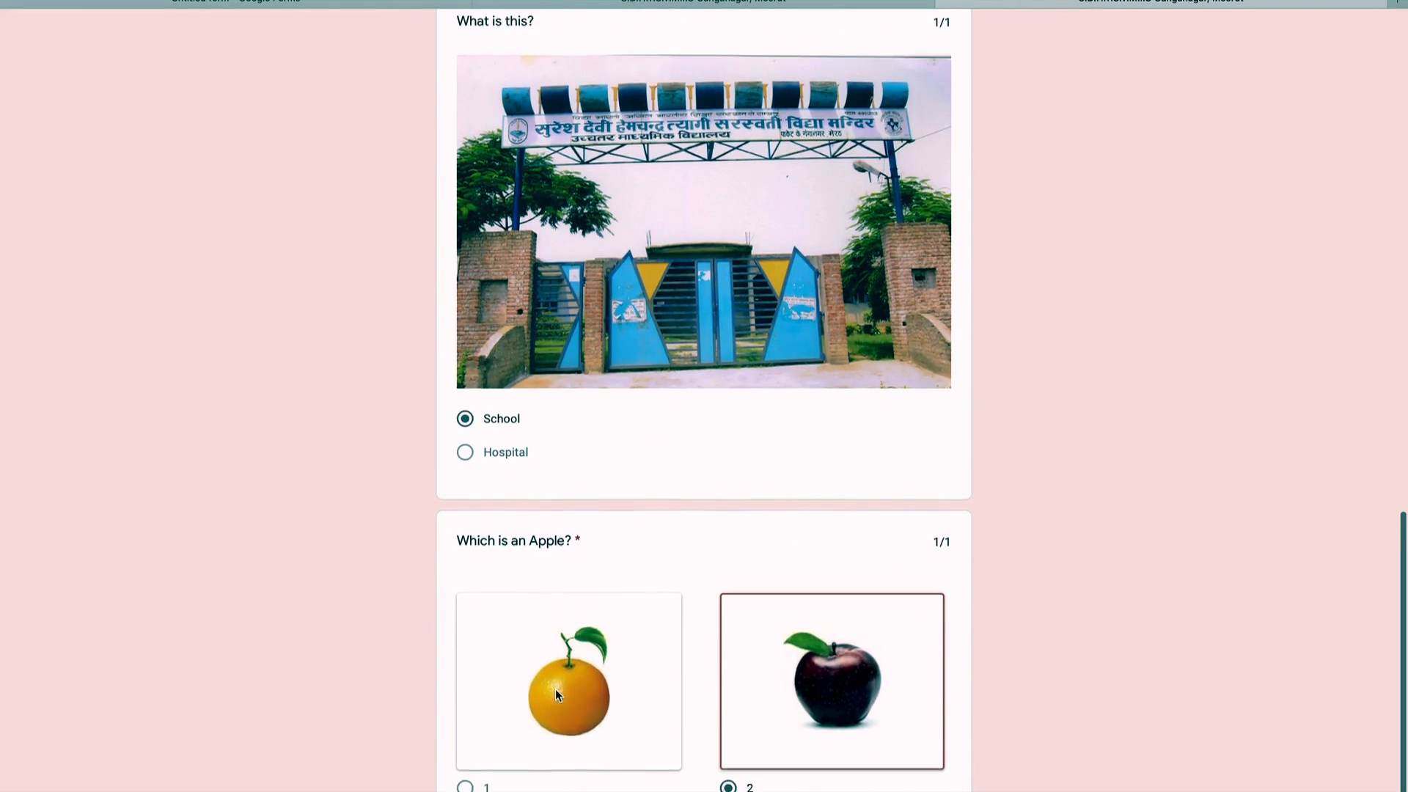
scroll(556, 693, up, 15)
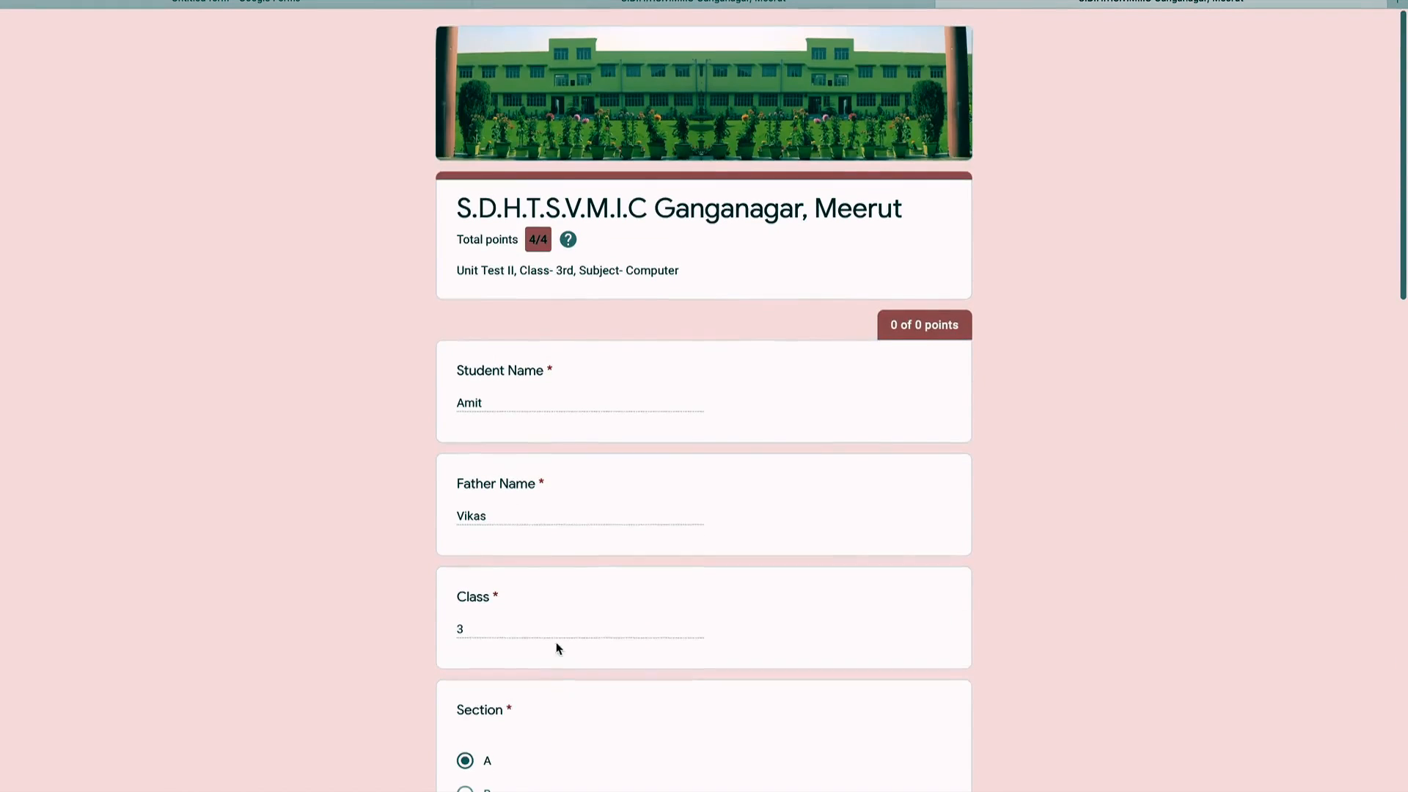
Step: Return to the form editor and view the Responses summary: 1 response scoring 4/4 average, median and range
click(670, 15)
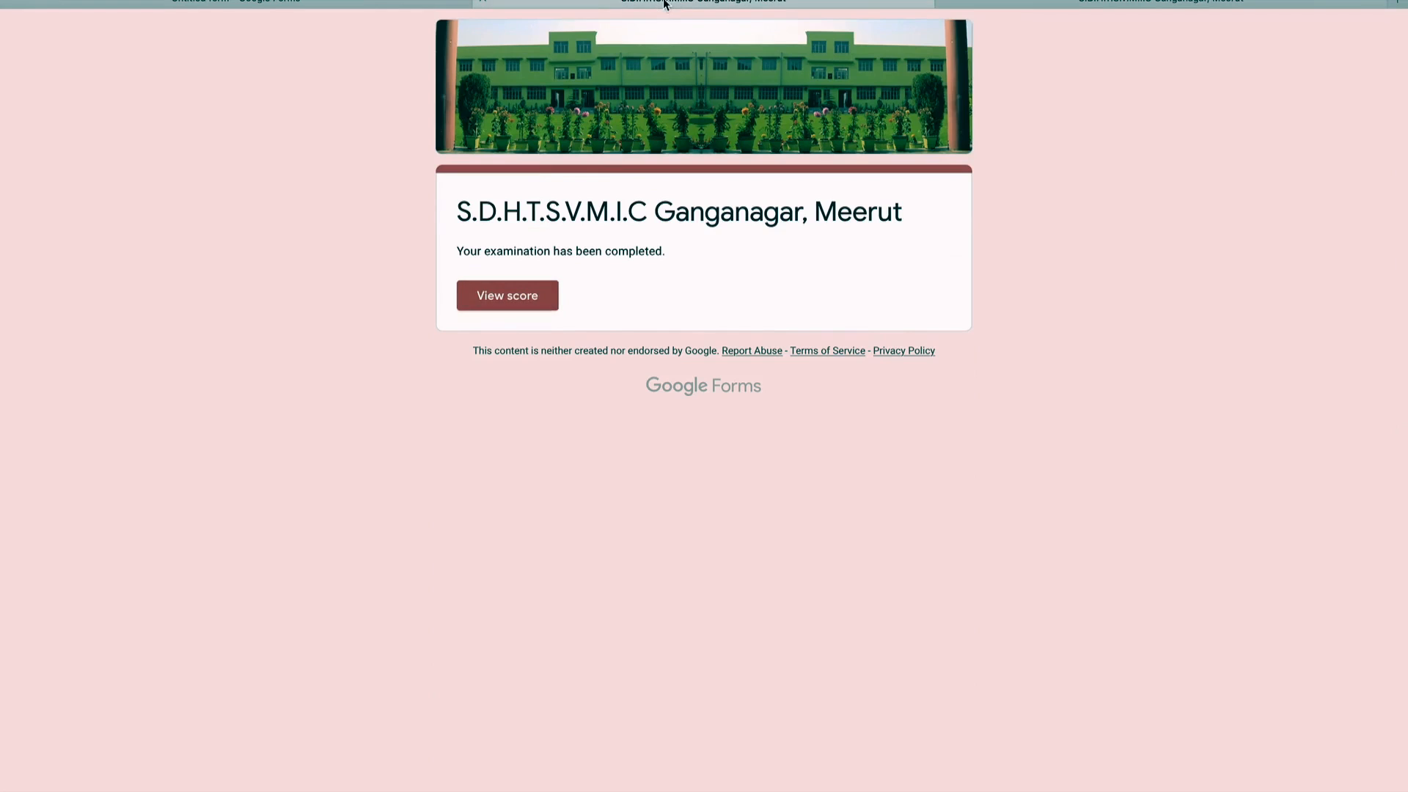
click(364, 7)
click(751, 85)
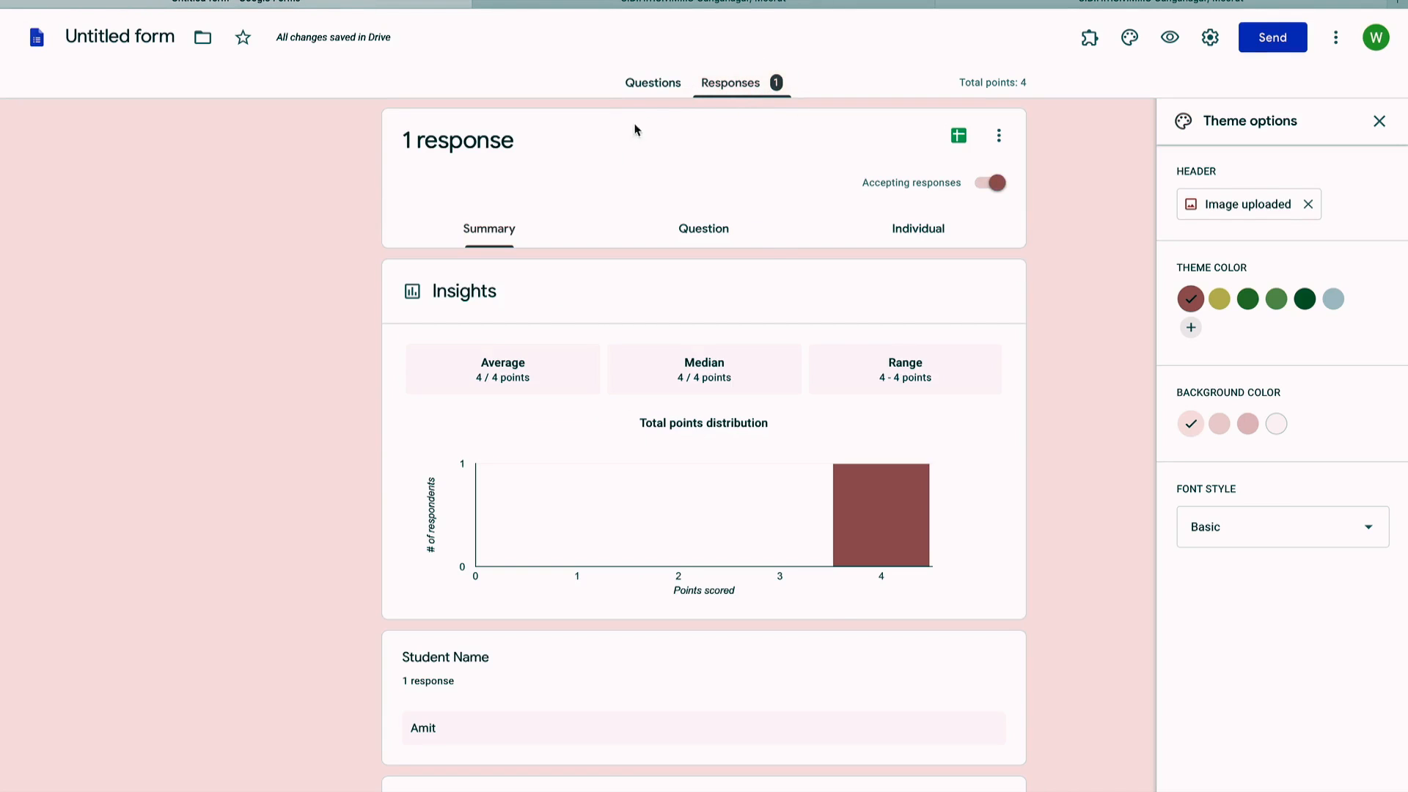
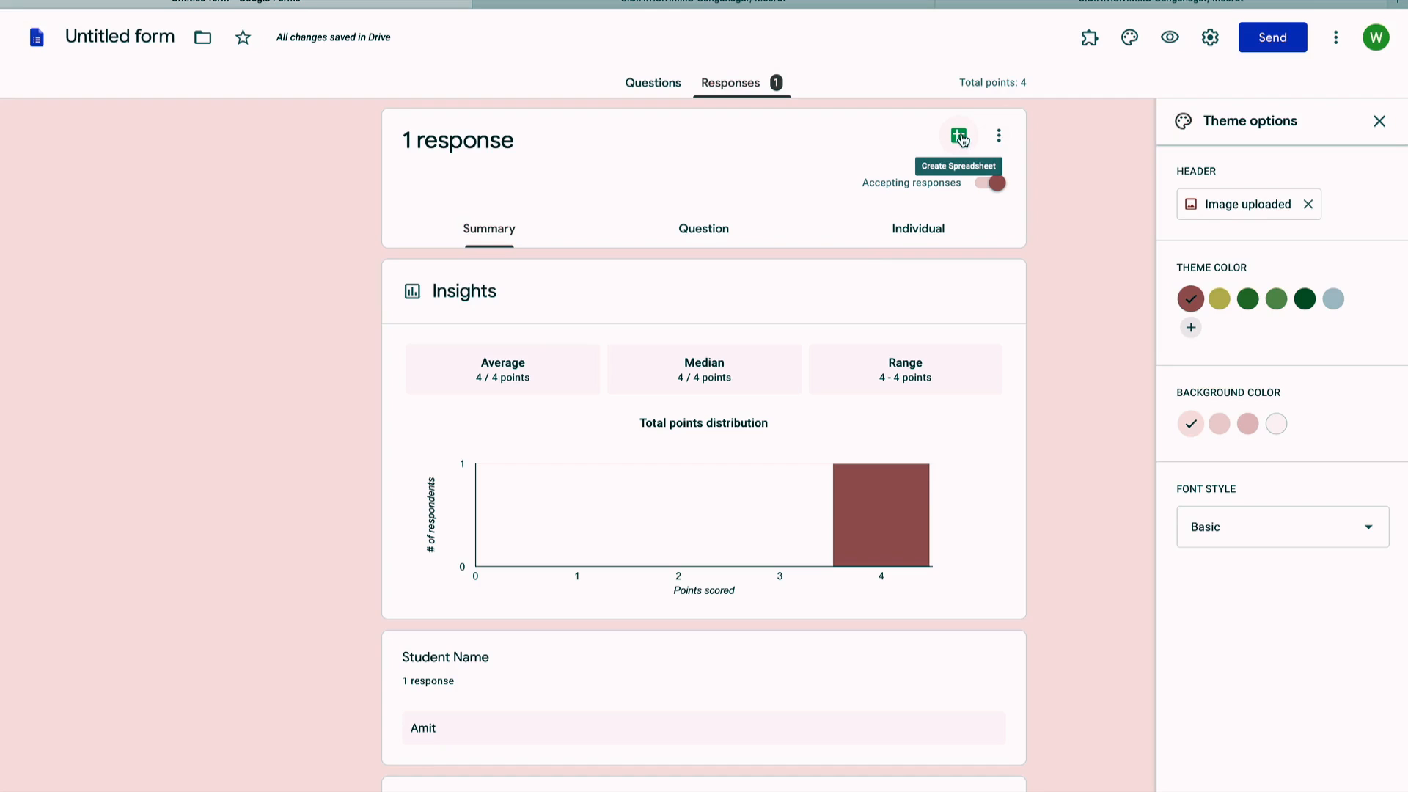
Step: Link the form's responses to a new spreadsheet named 'Class3-computer result (Responses)'
click(960, 138)
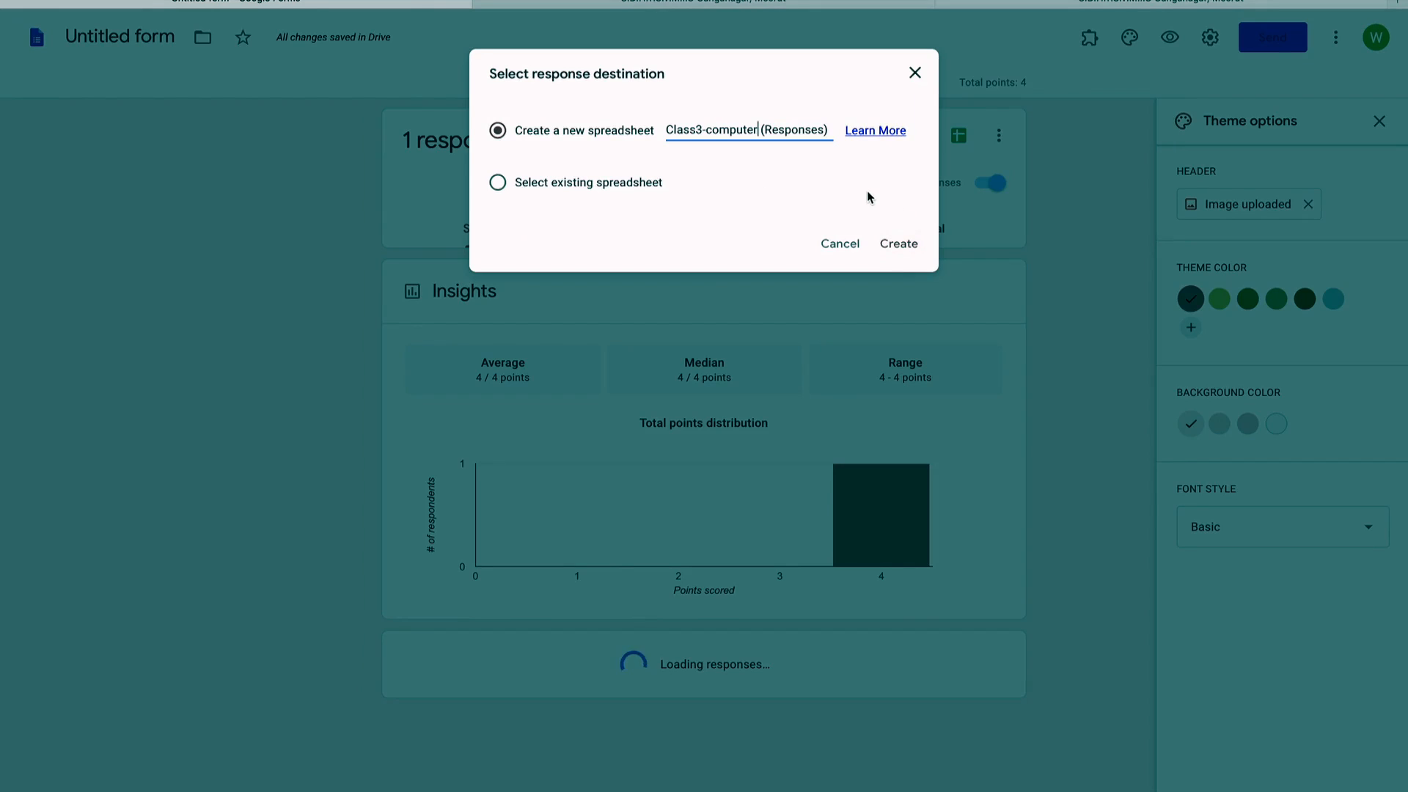
text(result)
click(893, 250)
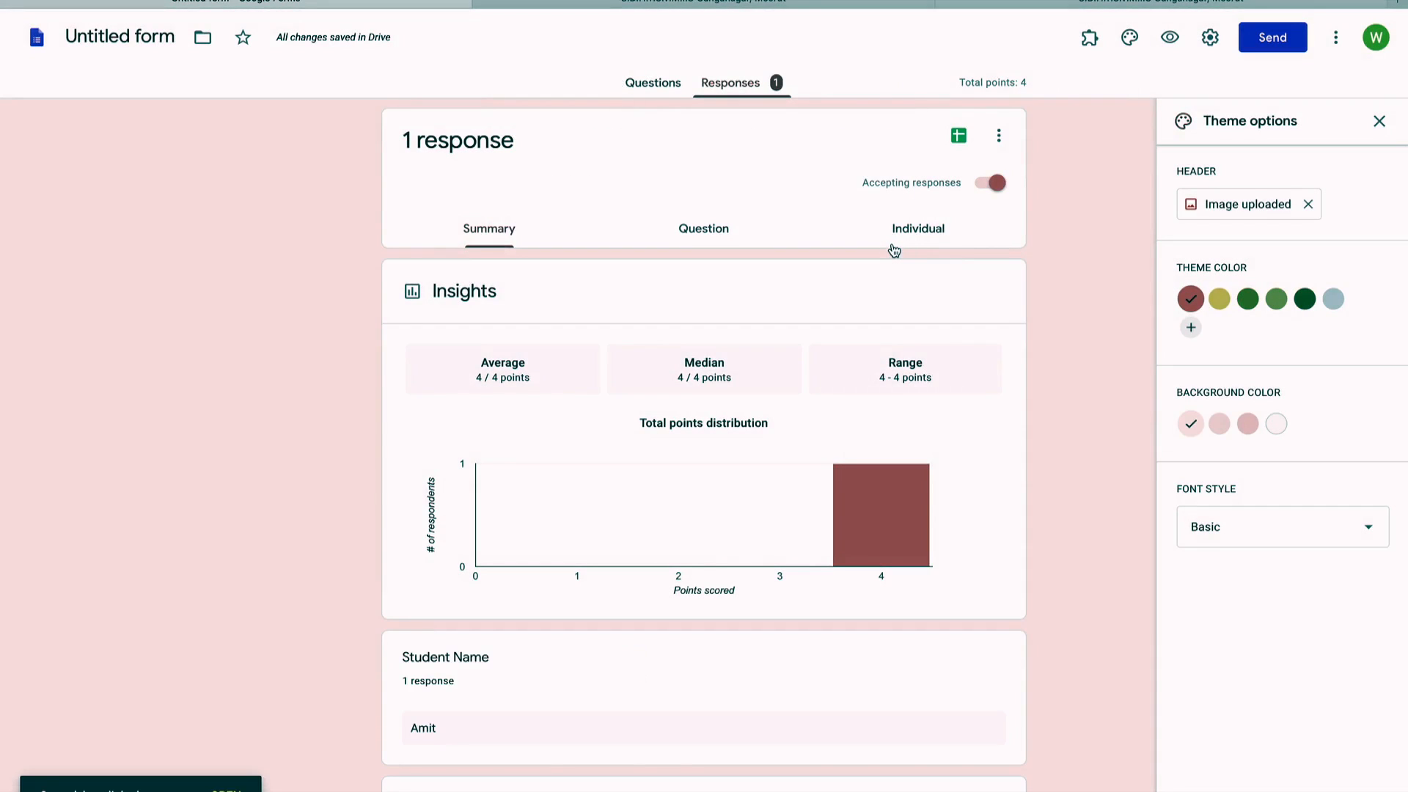
scroll(1062, 478, down, 2)
scroll(1063, 478, up, 2)
click(999, 135)
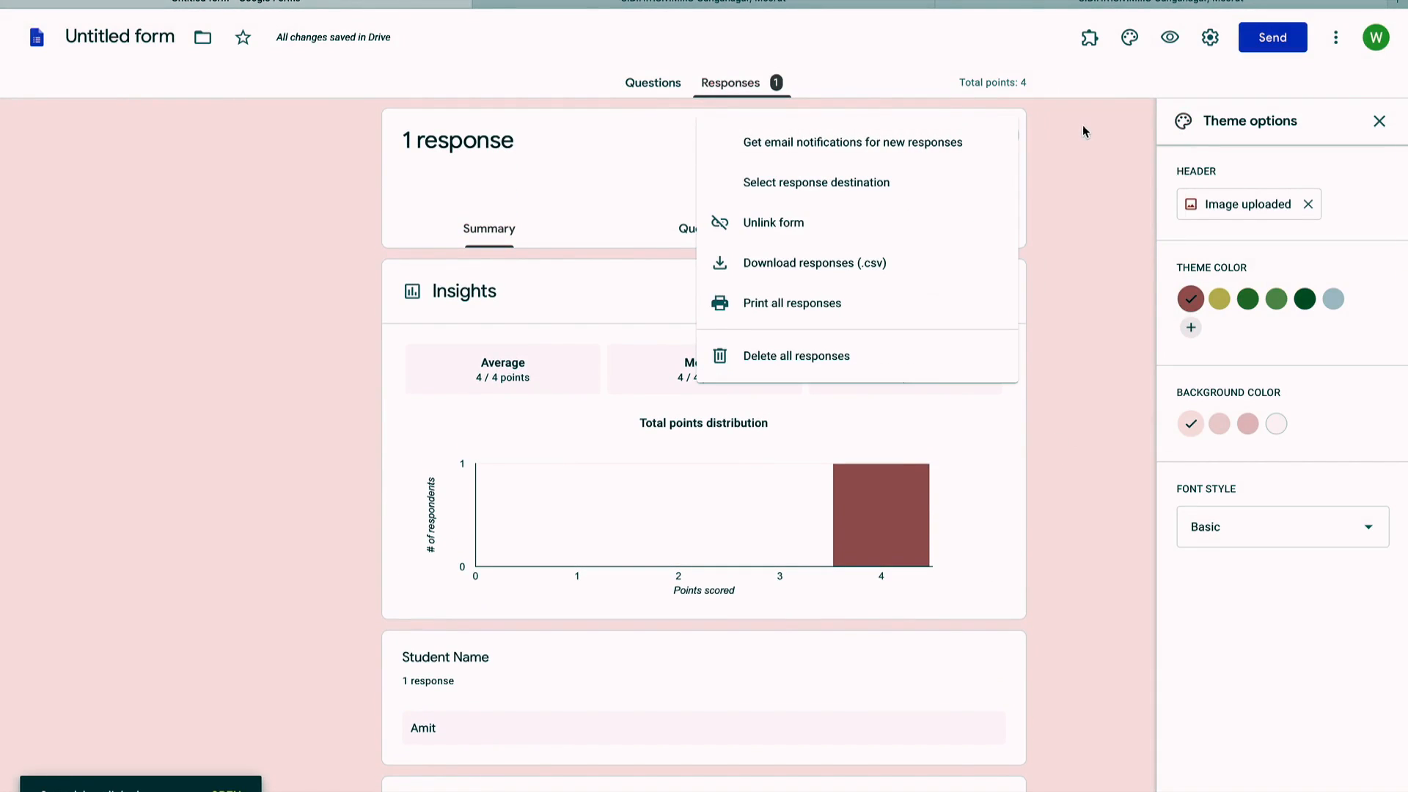
click(1068, 387)
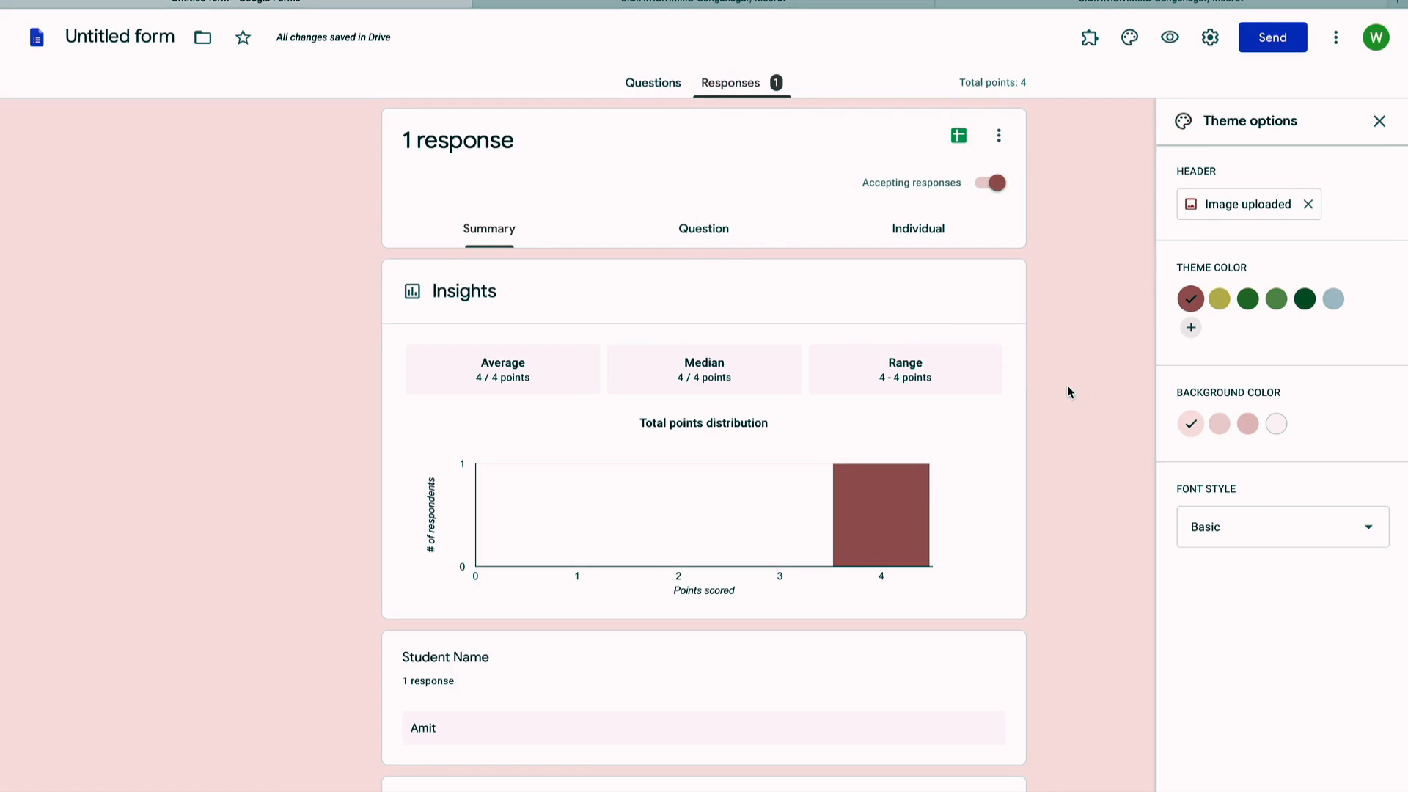
scroll(1076, 418, down, 1)
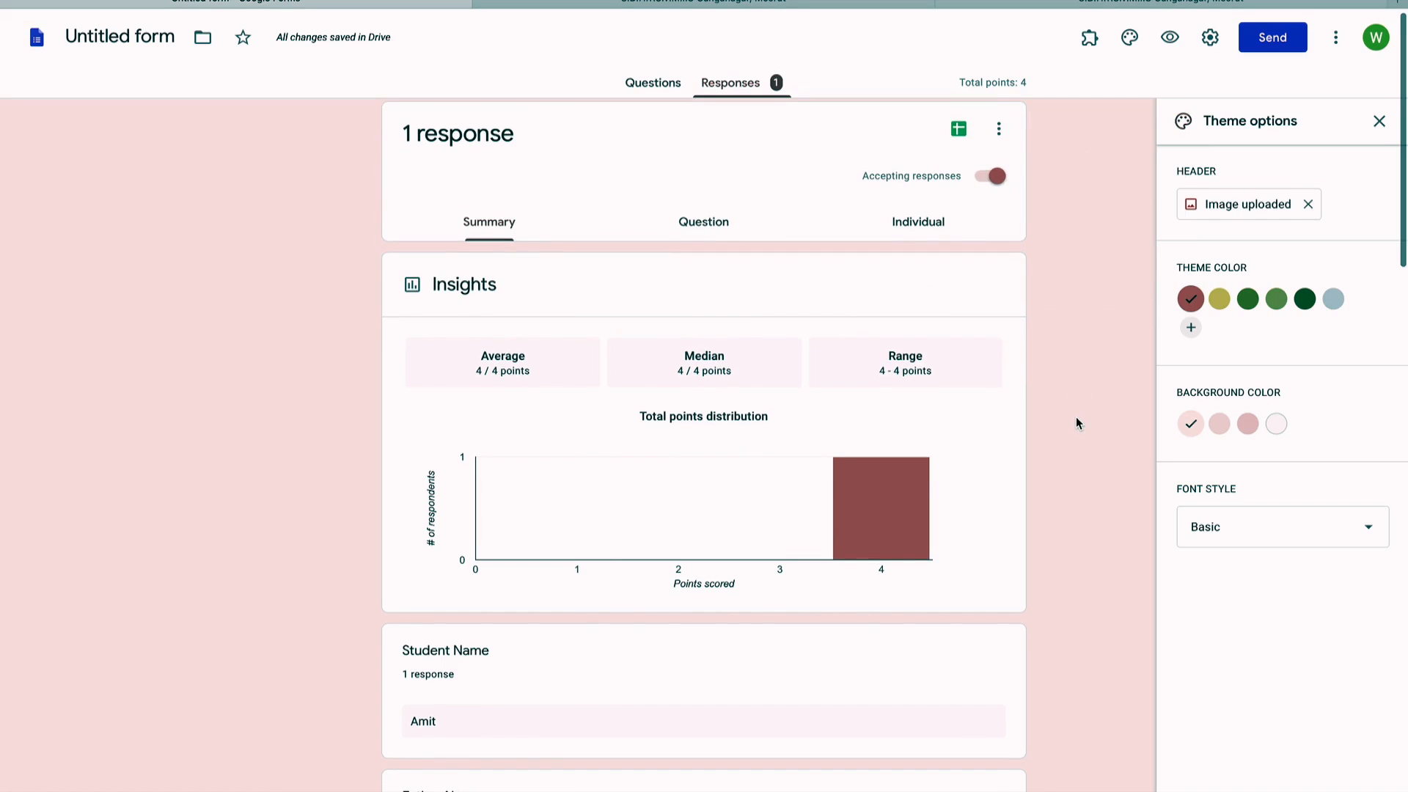
scroll(1076, 418, down, 1)
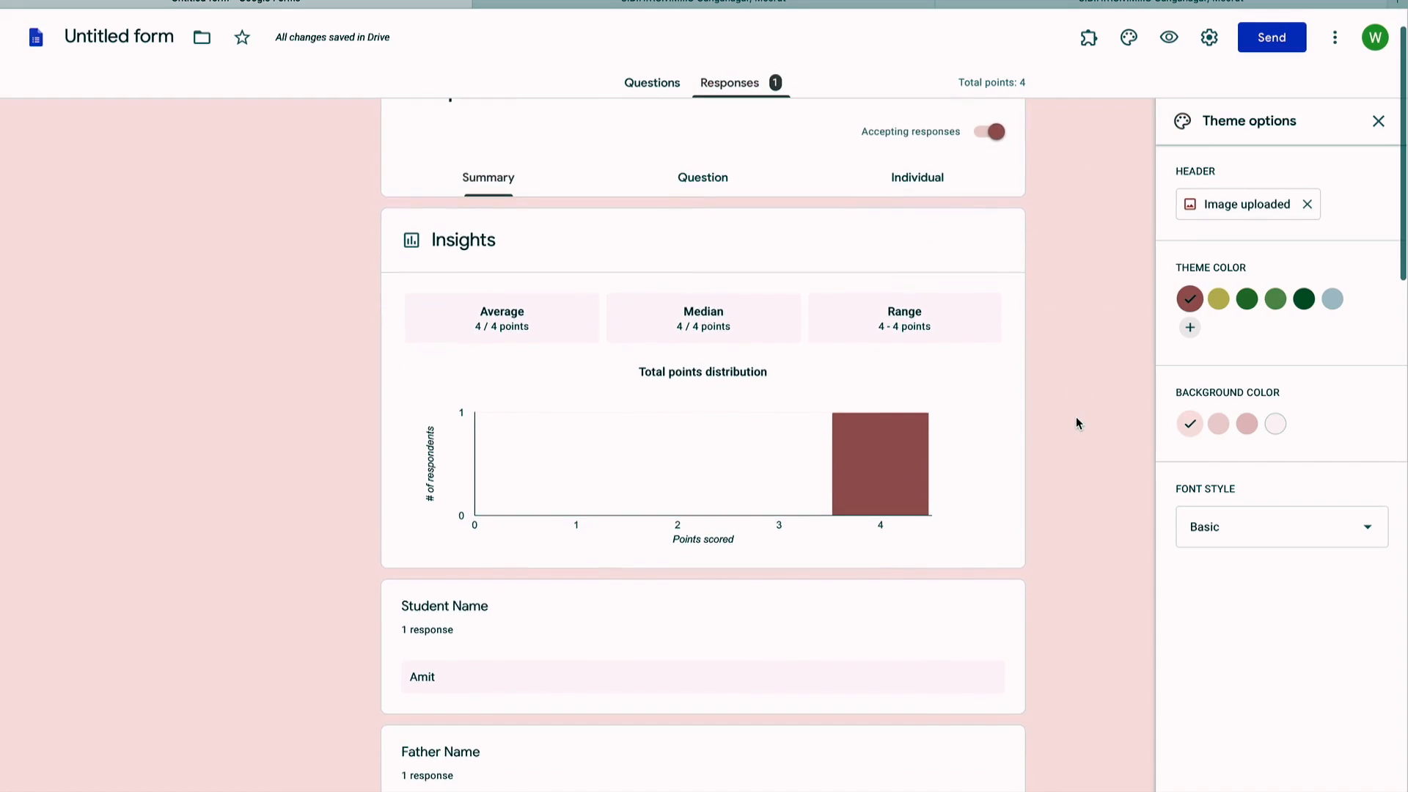
scroll(1076, 423, up, 1)
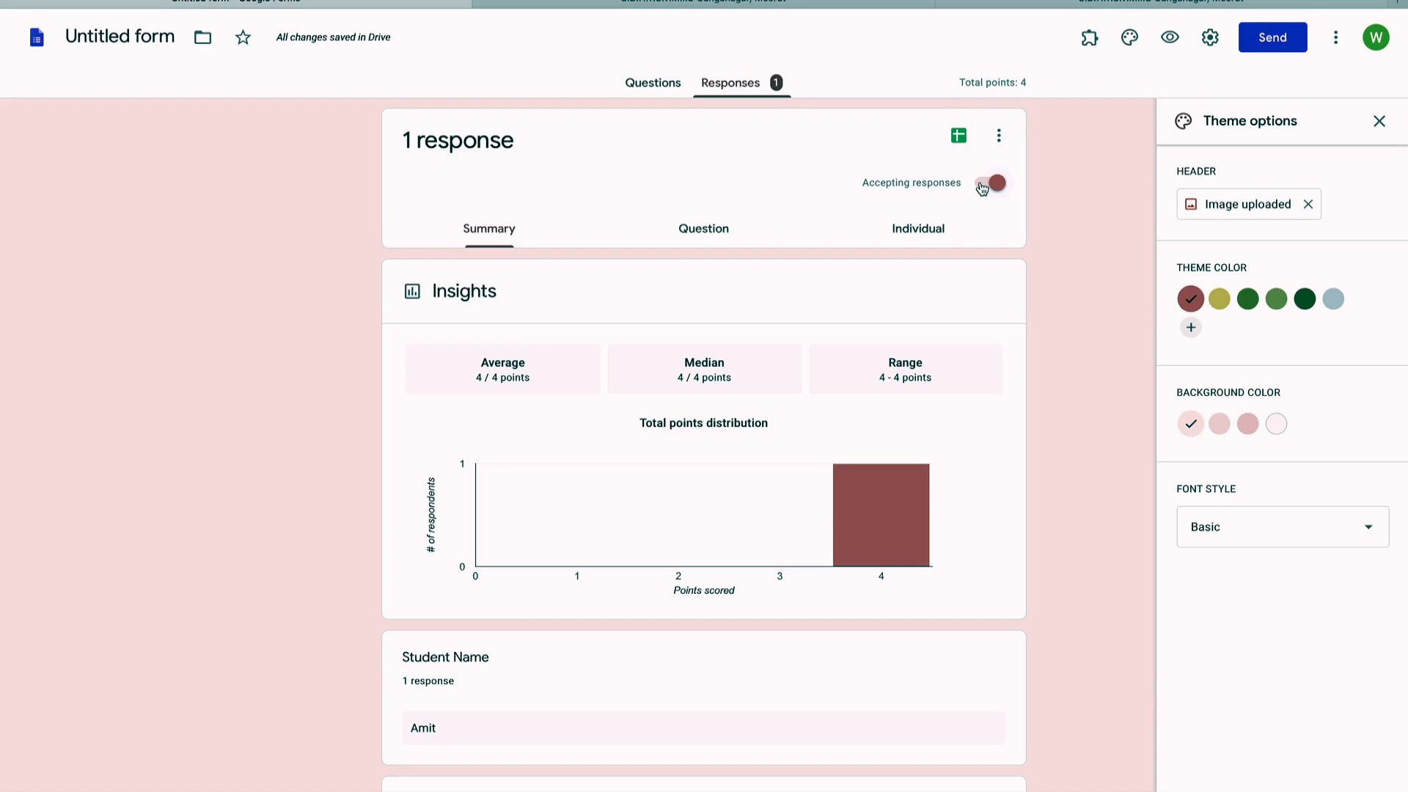
Step: Turn off accepting responses and preview the closed form, then check the other tabs
click(982, 185)
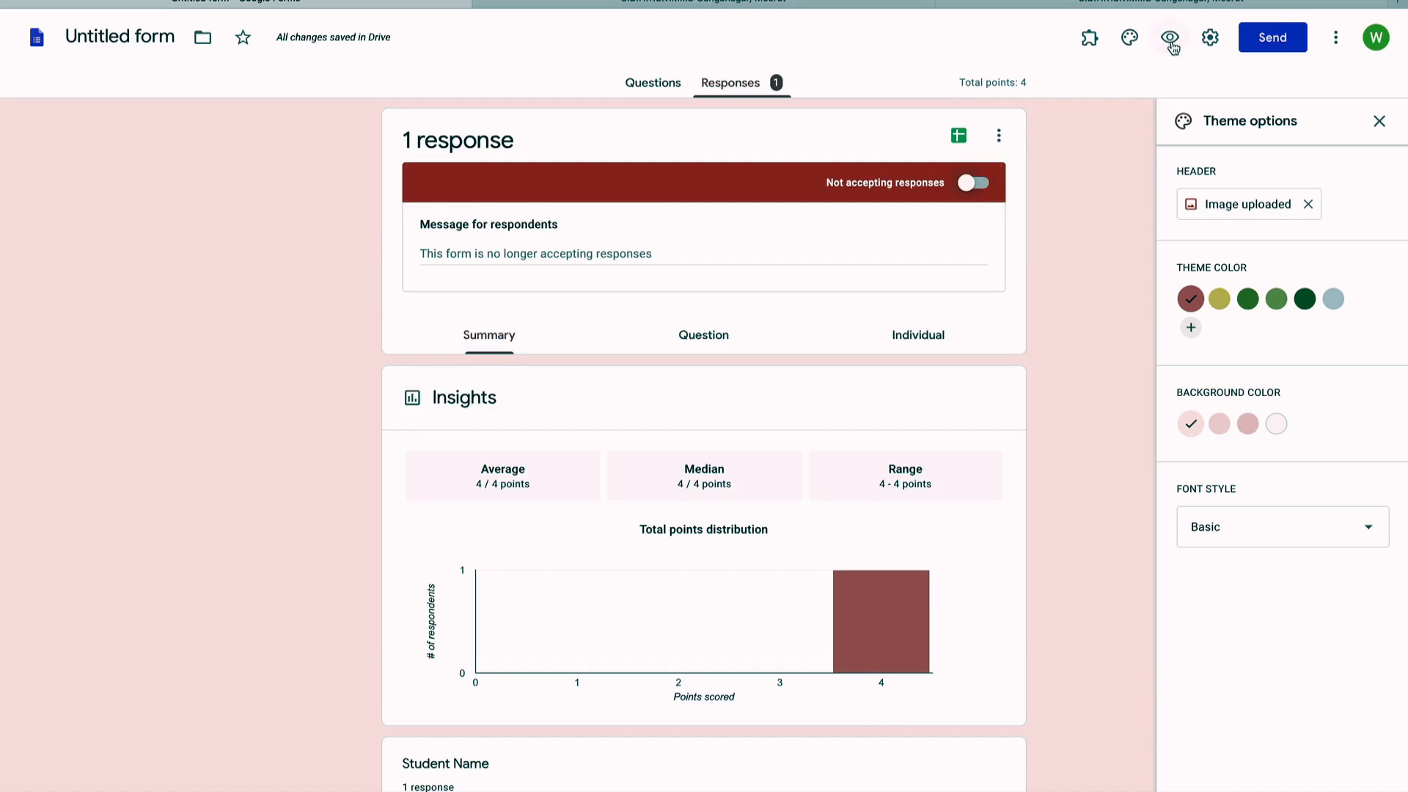
click(1170, 37)
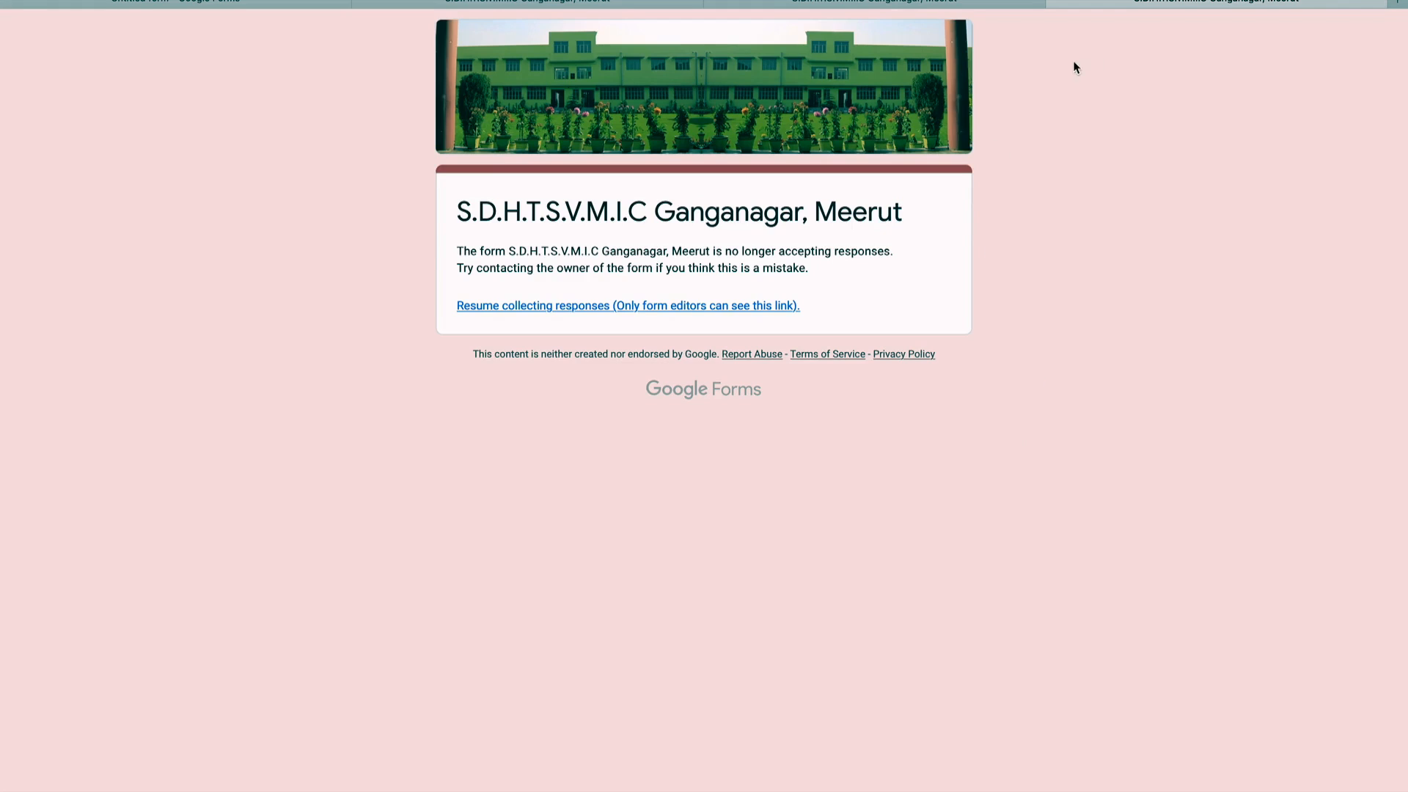
click(619, 6)
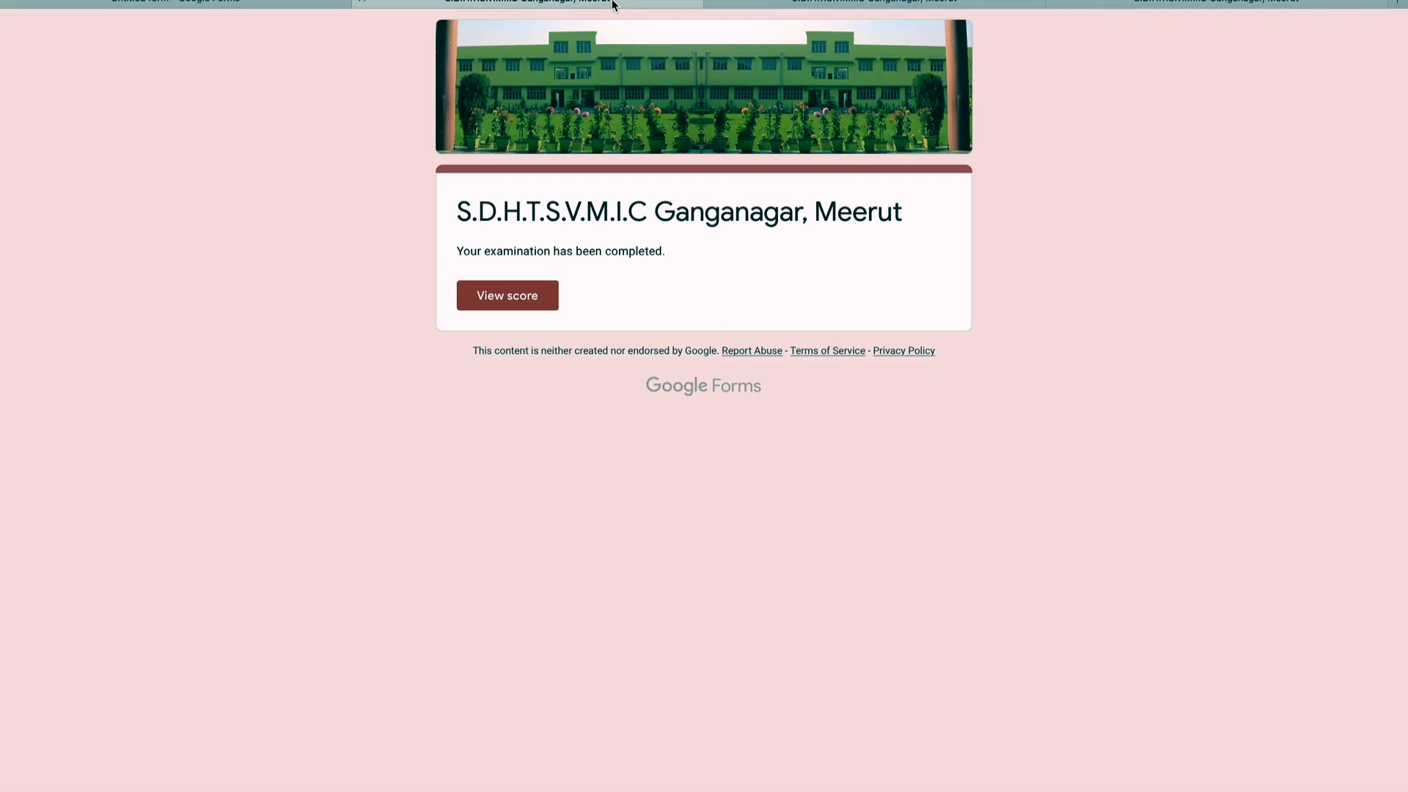
click(775, 4)
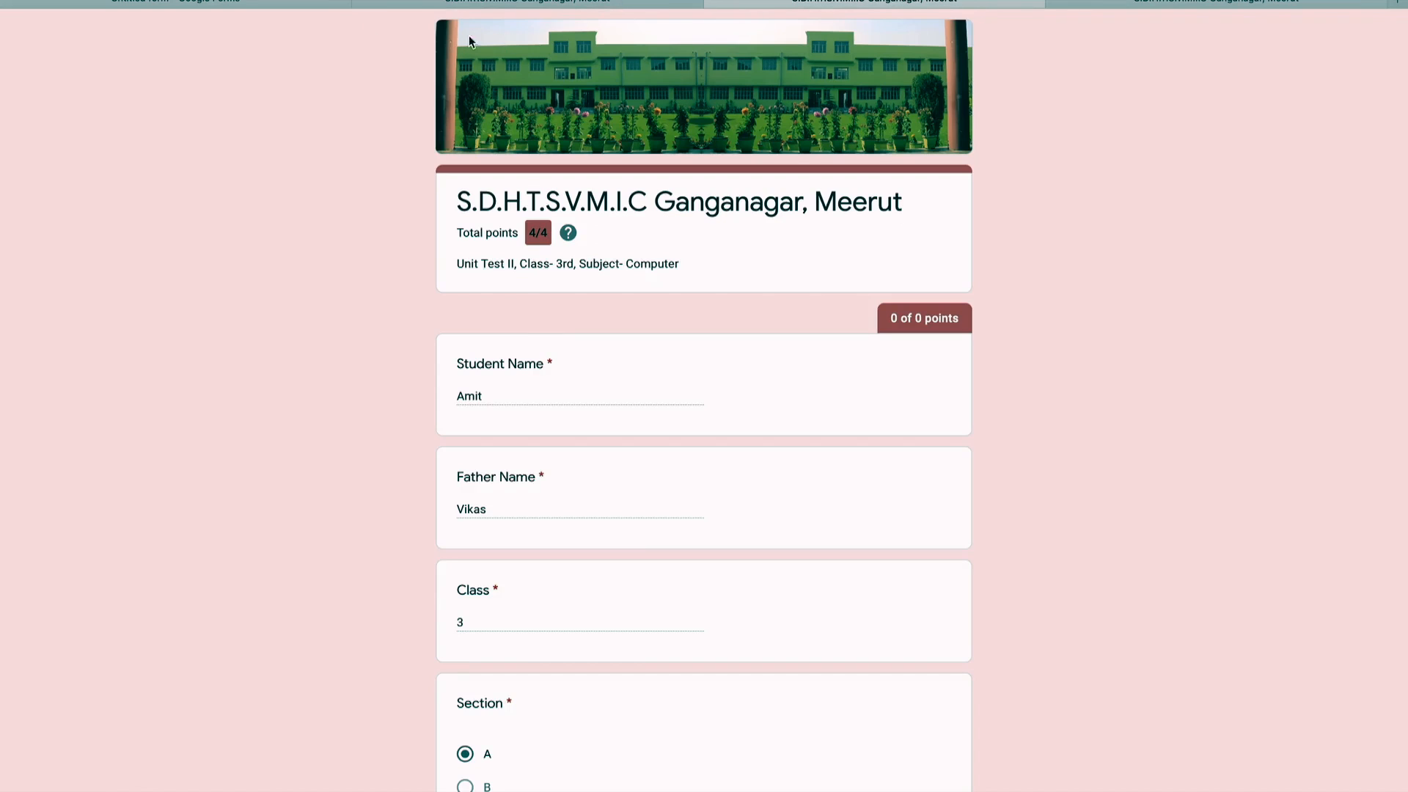
click(336, 6)
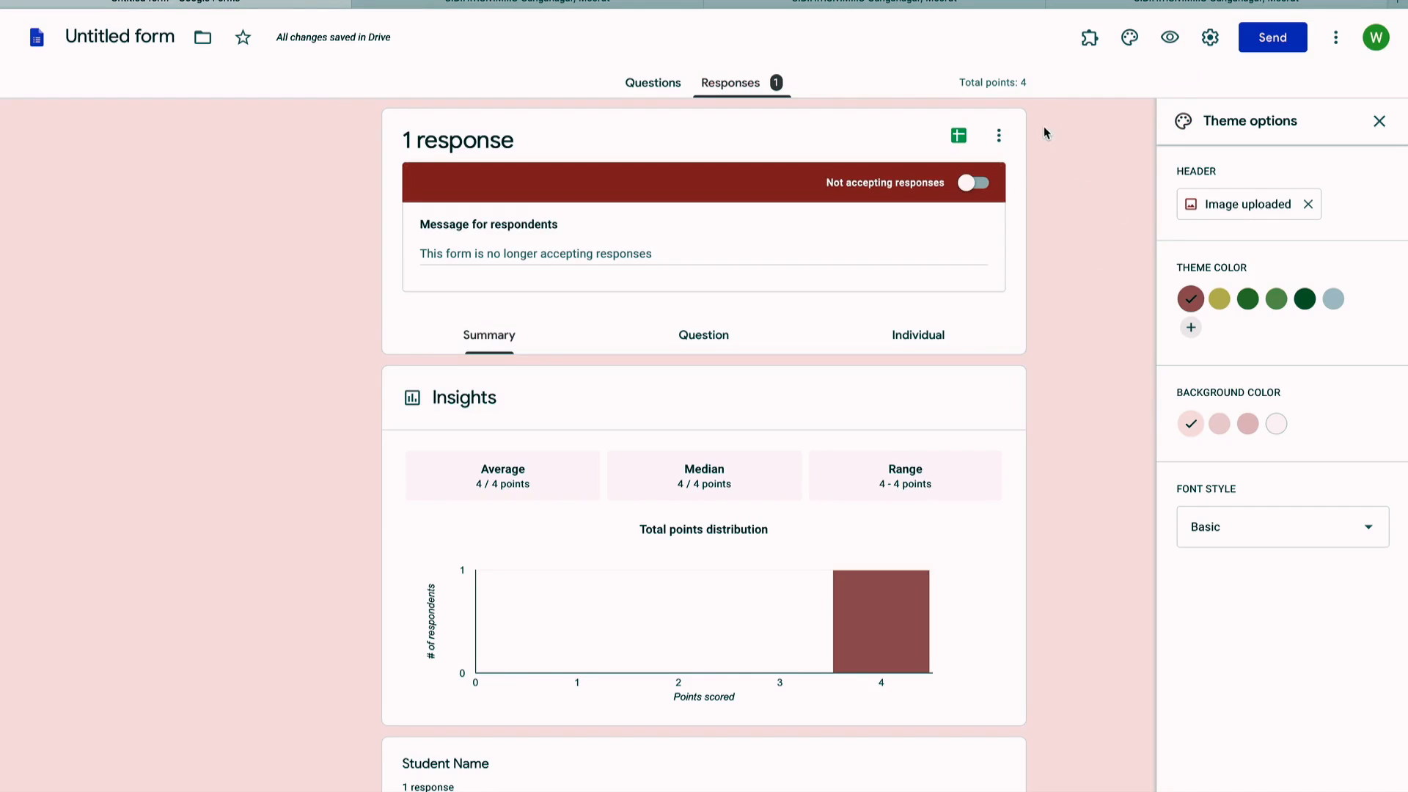
Step: Download the quiz responses as a CSV from the Responses options menu
scroll(1056, 424, down, 10)
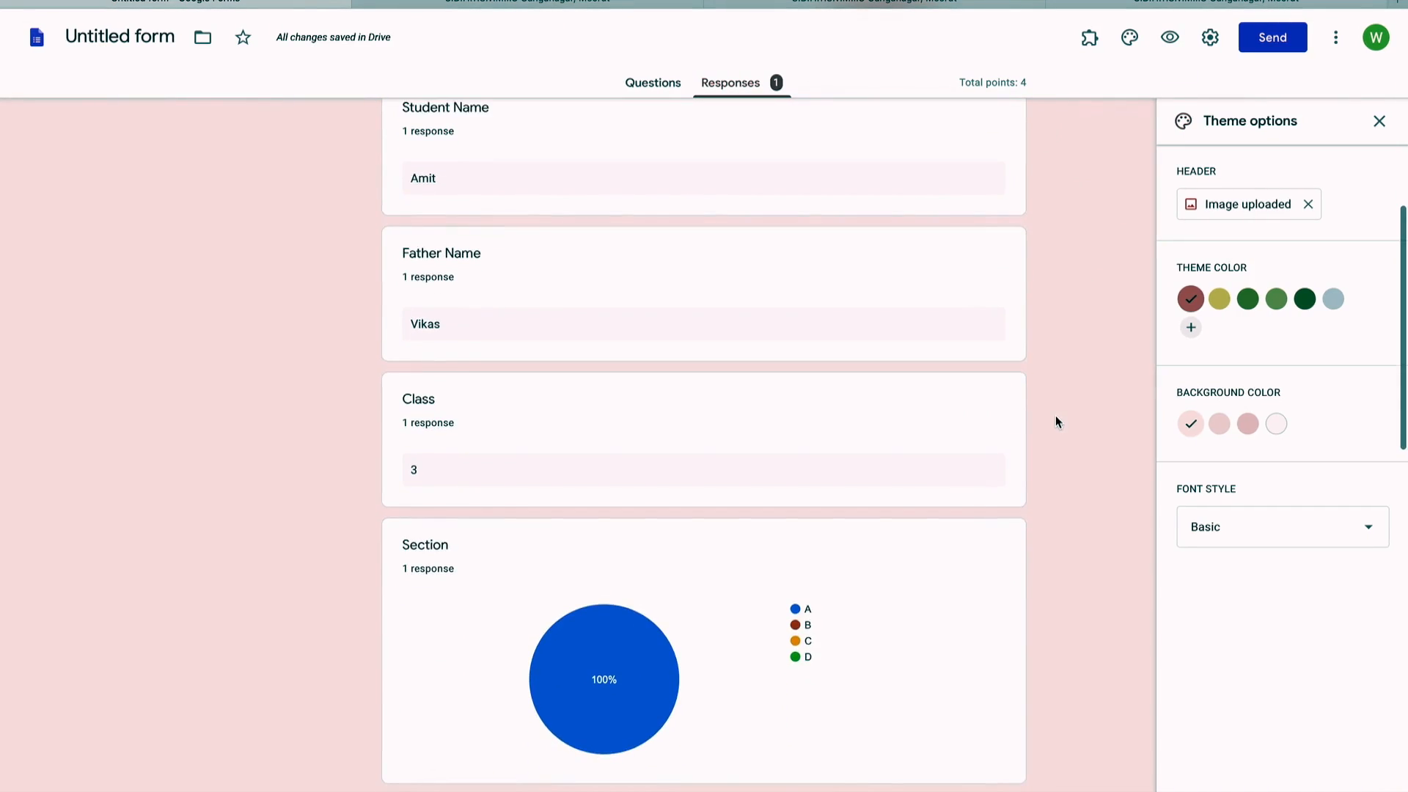
scroll(1055, 415, up, 10)
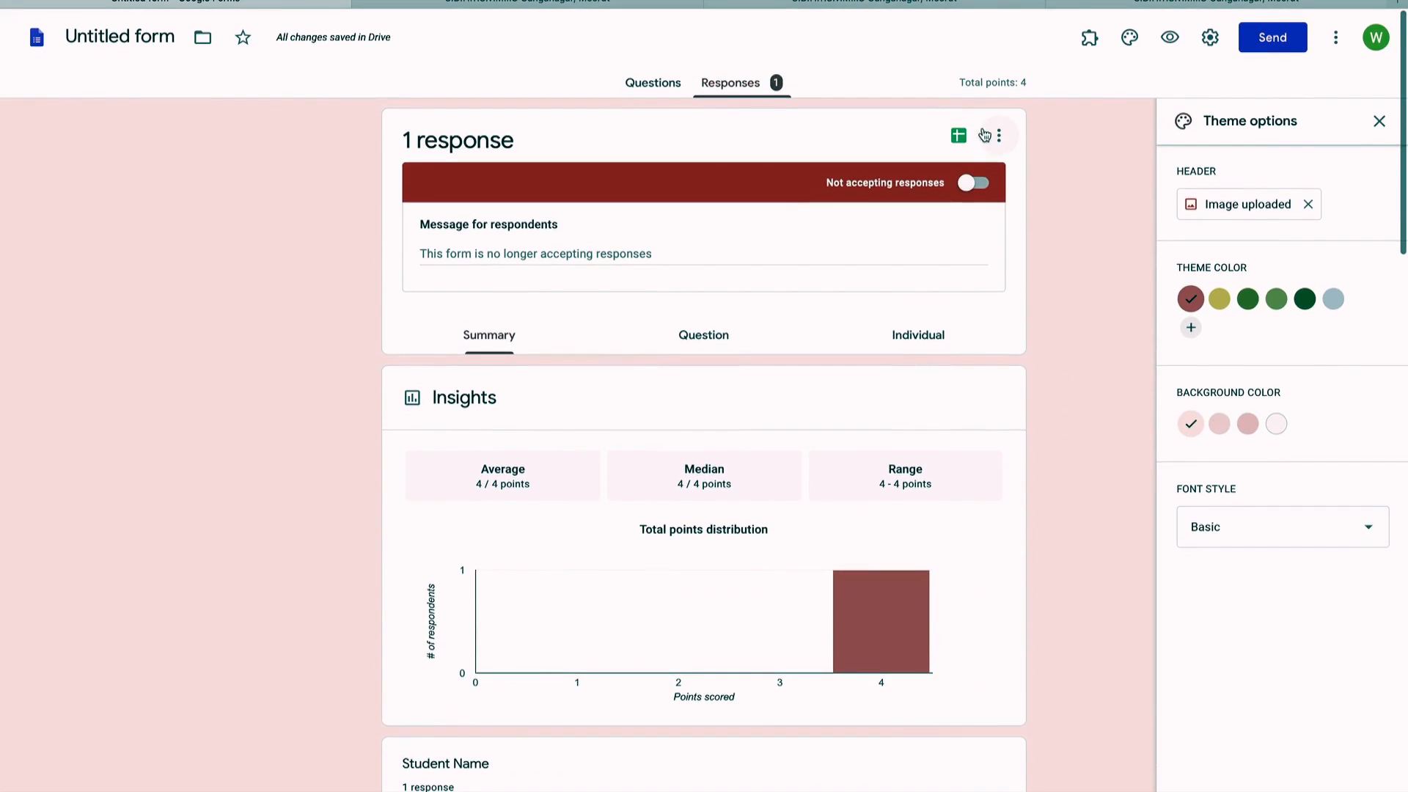
click(999, 138)
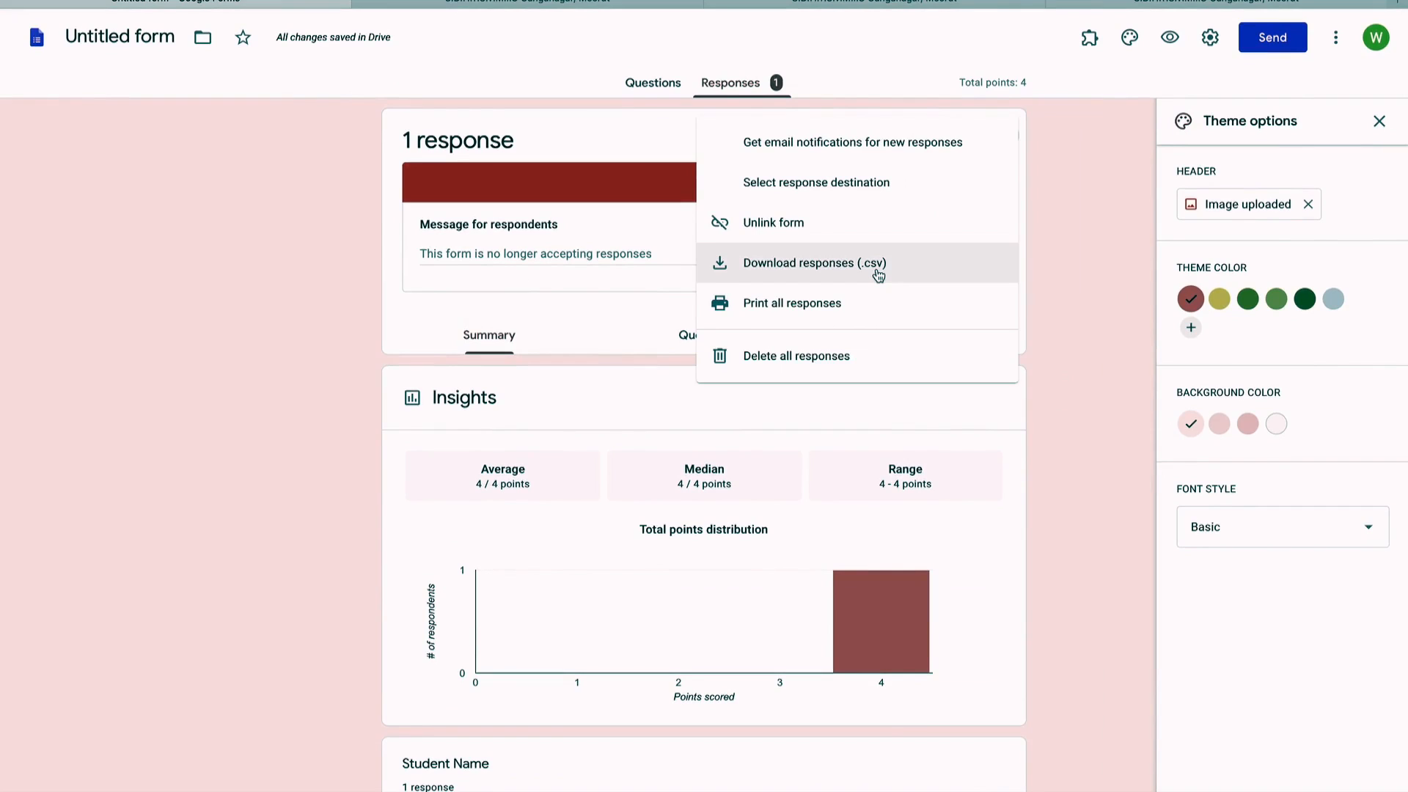
right_click(877, 267)
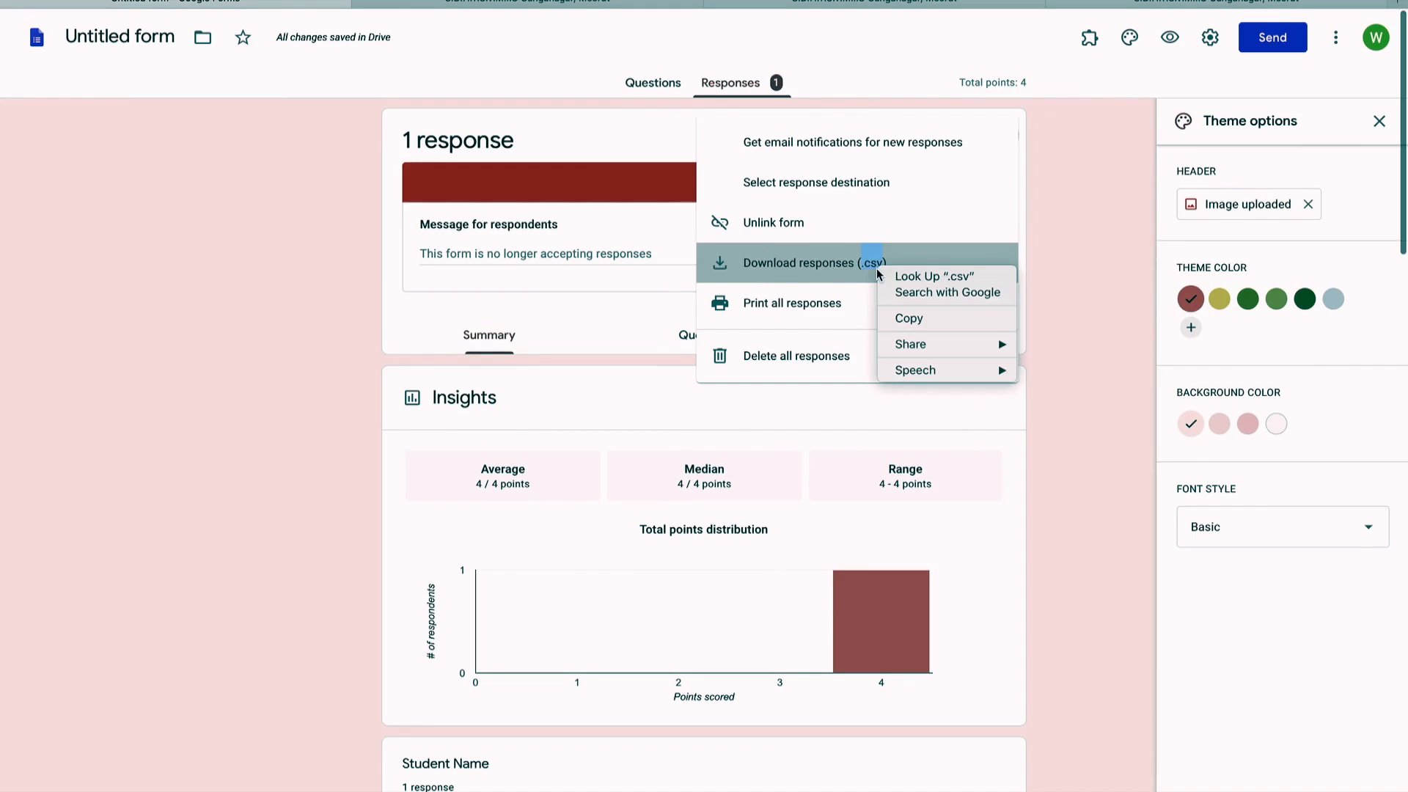
click(843, 270)
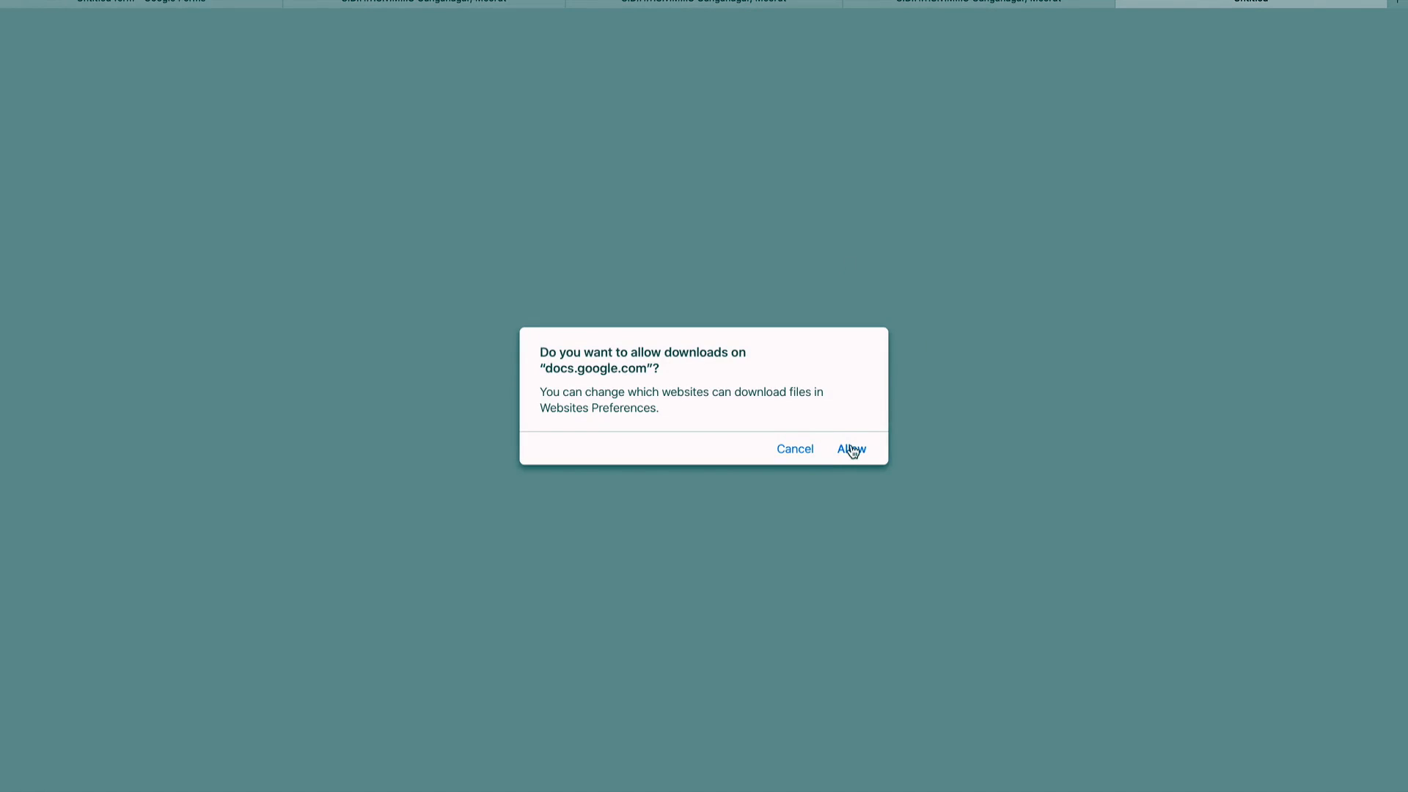
Step: Allow the download and open Untitled form.csv from the Dock's Downloads stack
click(852, 450)
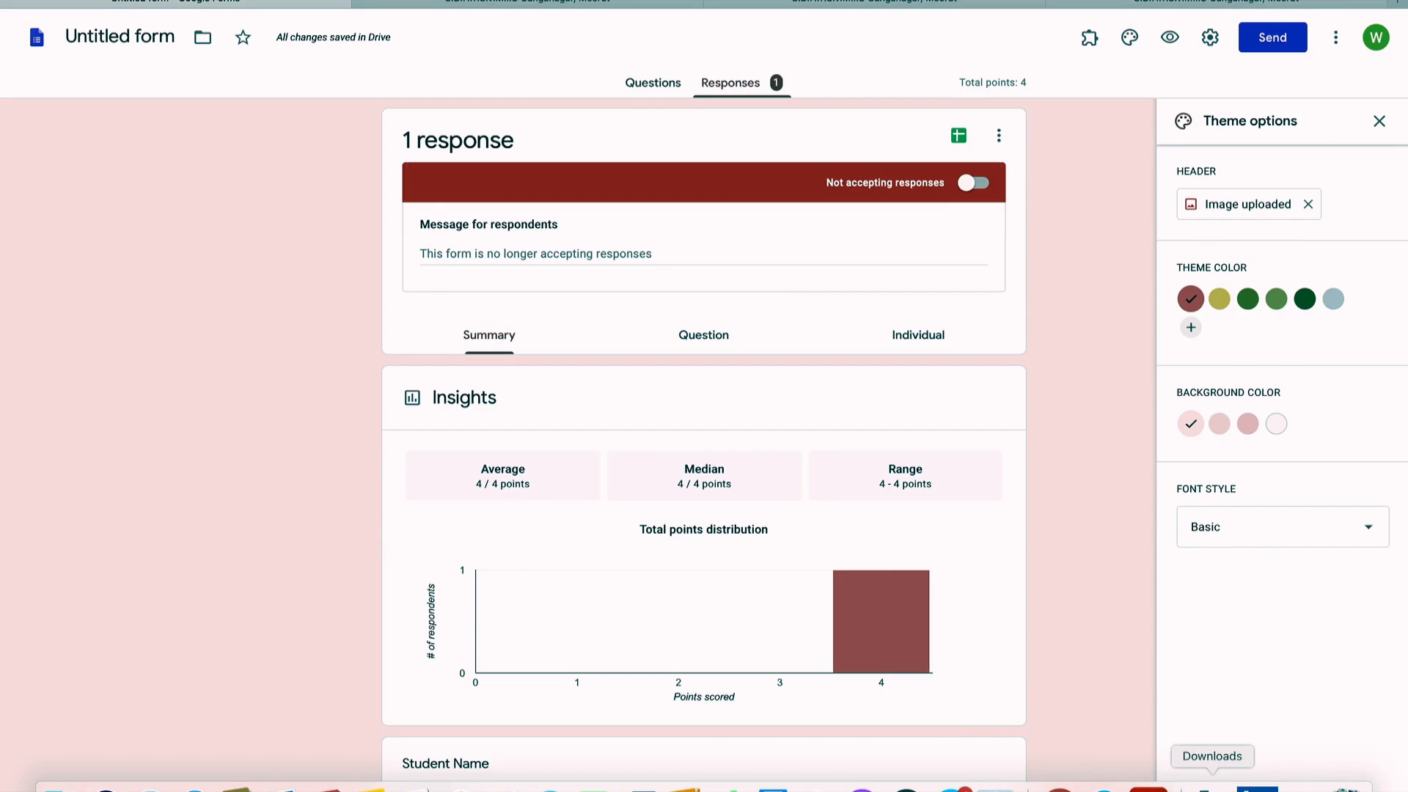
click(1212, 788)
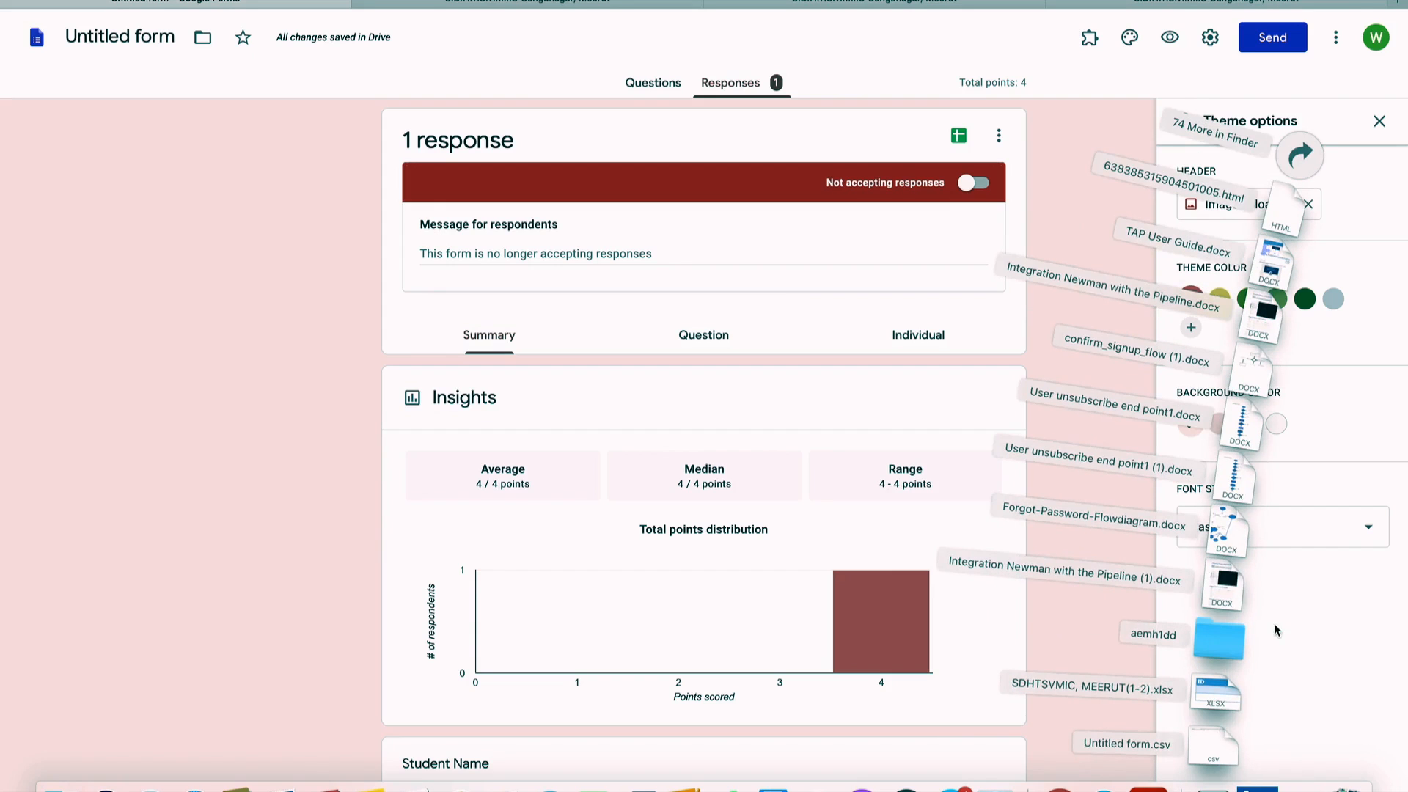
click(1217, 751)
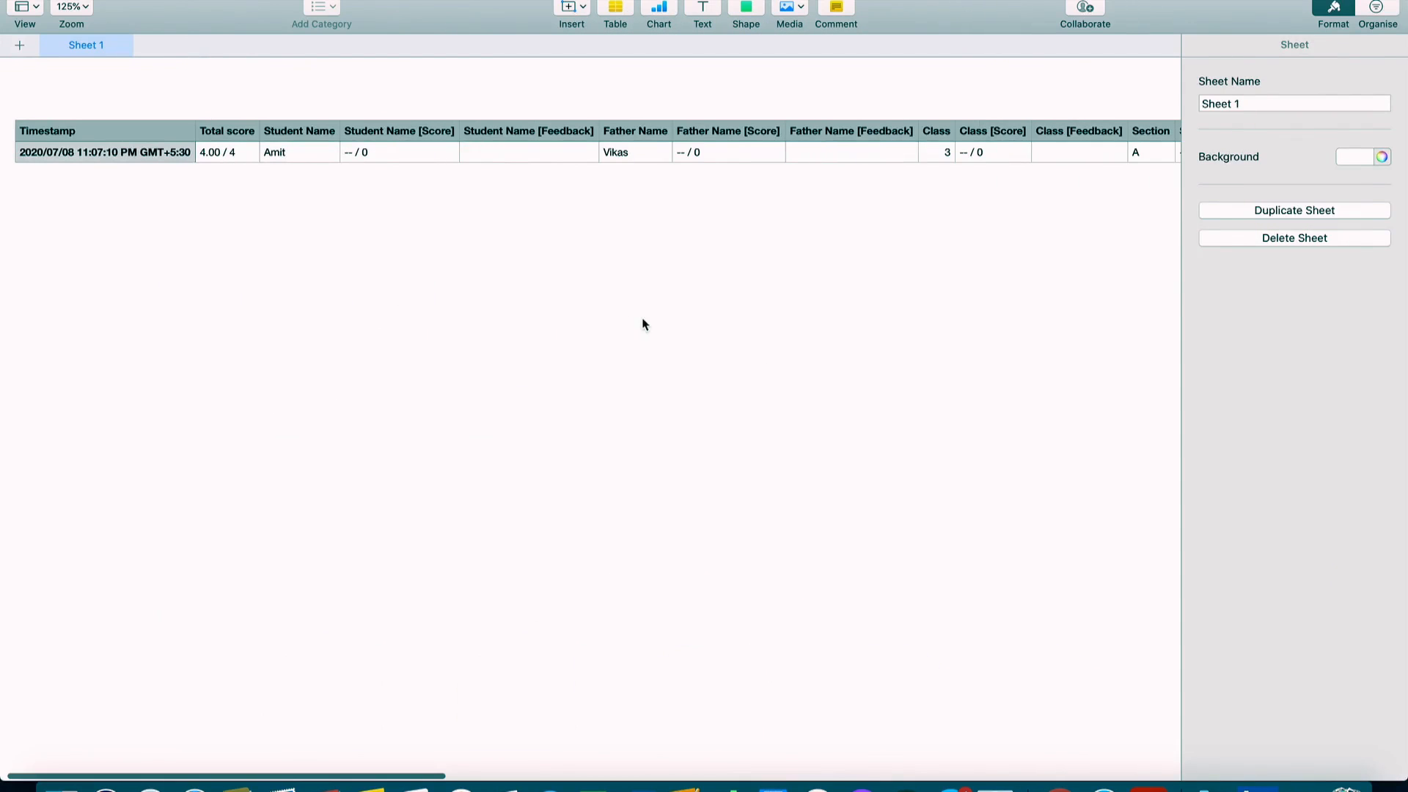
Step: Review the imported CSV table in Numbers, checking the Total score in B2 and the other columns
scroll(583, 294, right, 2)
scroll(583, 295, left, 2)
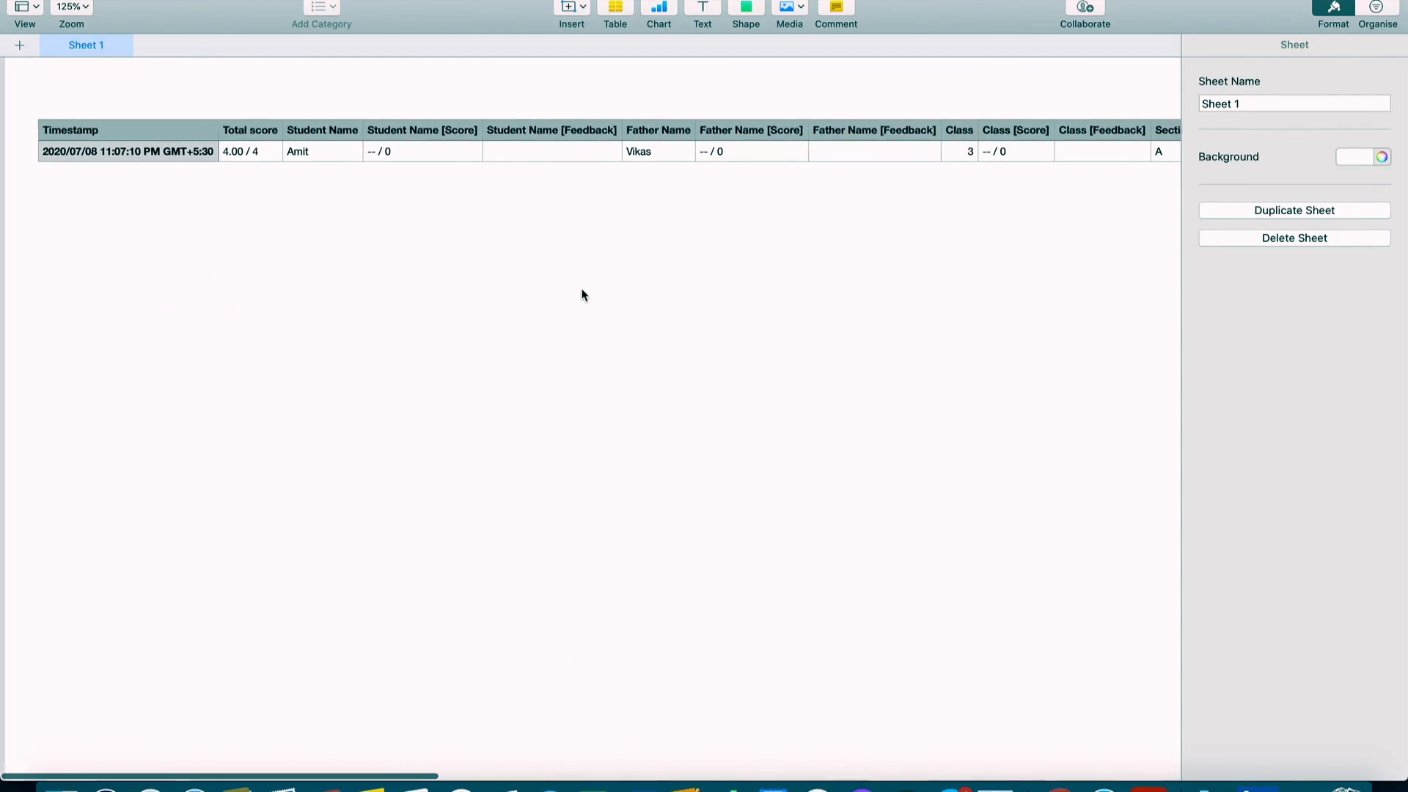
click(229, 153)
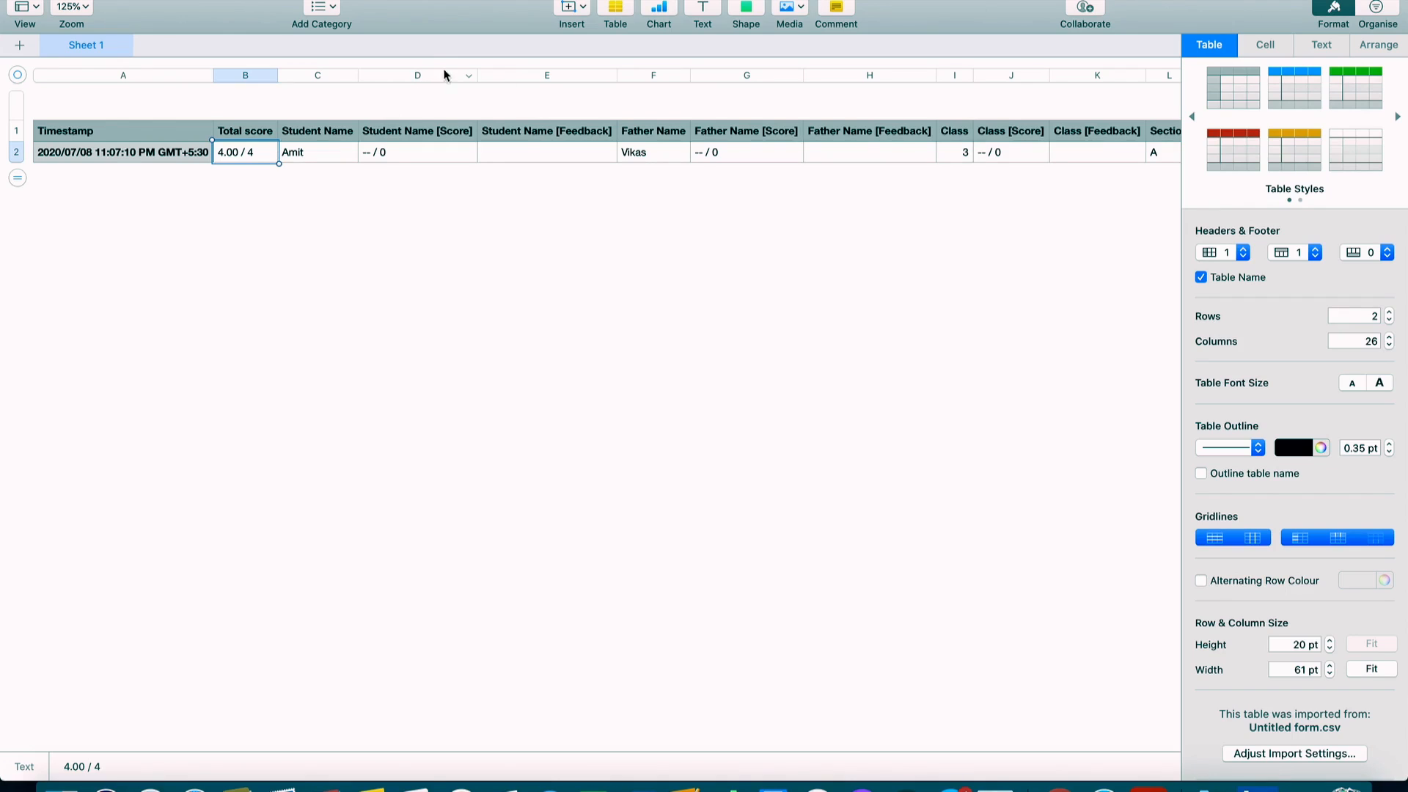
scroll(661, 167, right, 8)
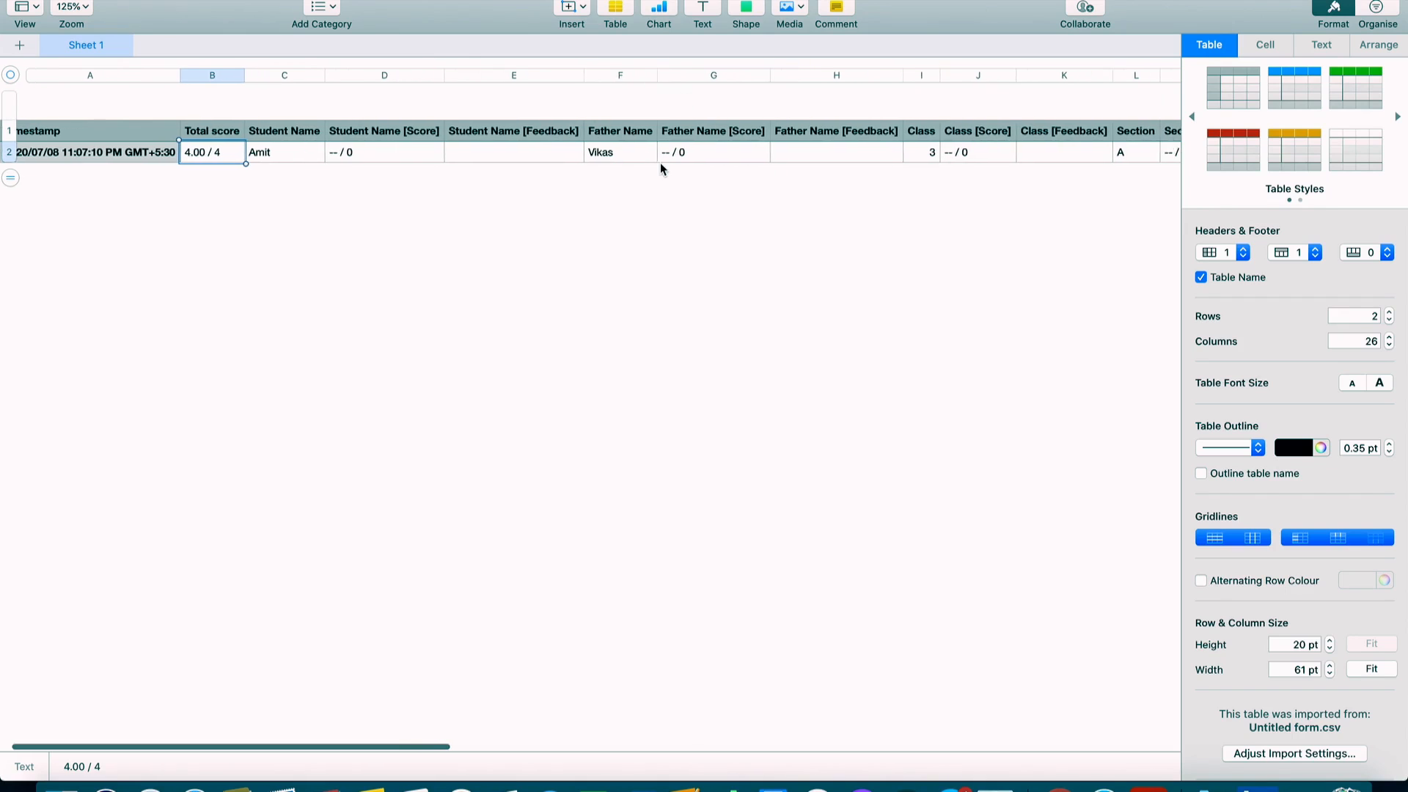
scroll(660, 164, right, 7)
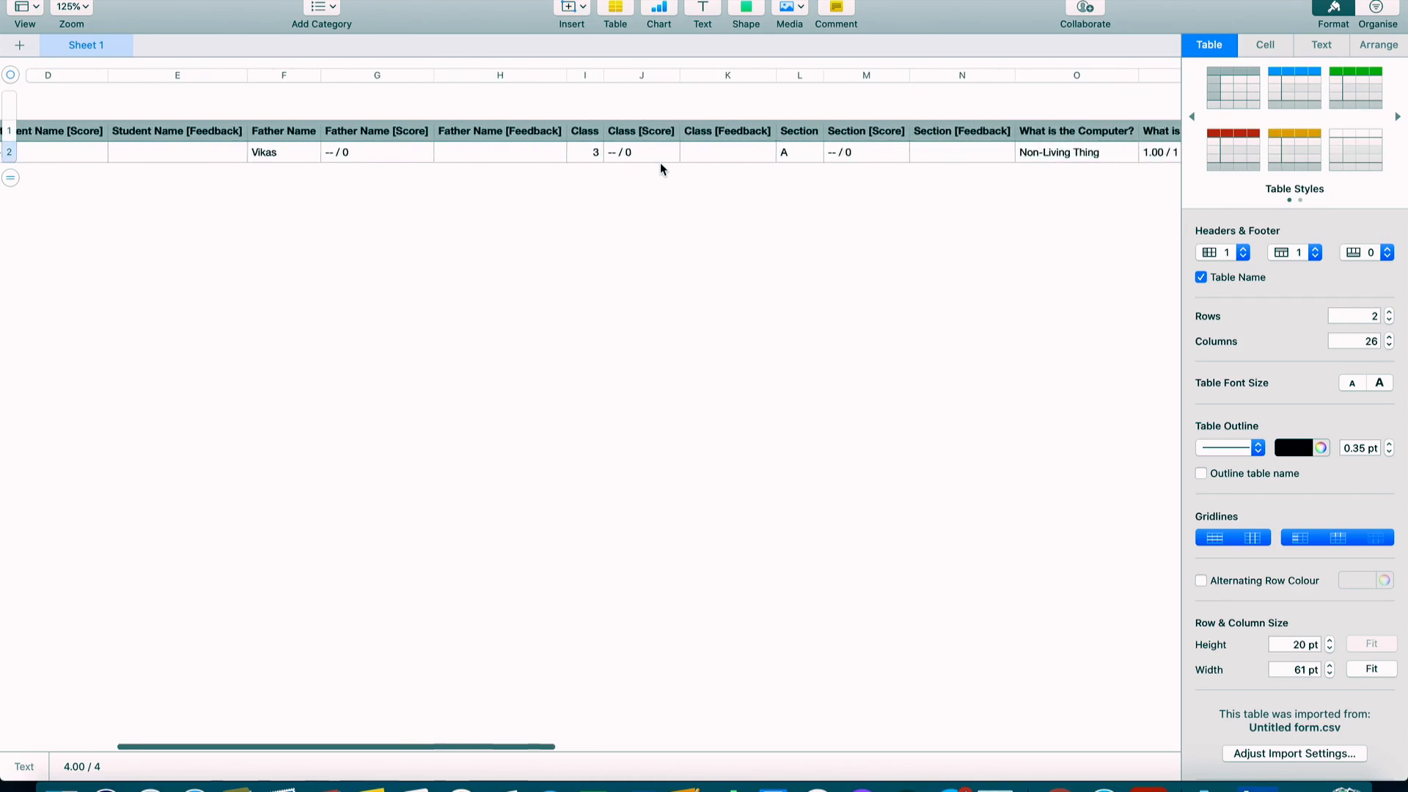
scroll(660, 168, right, 1)
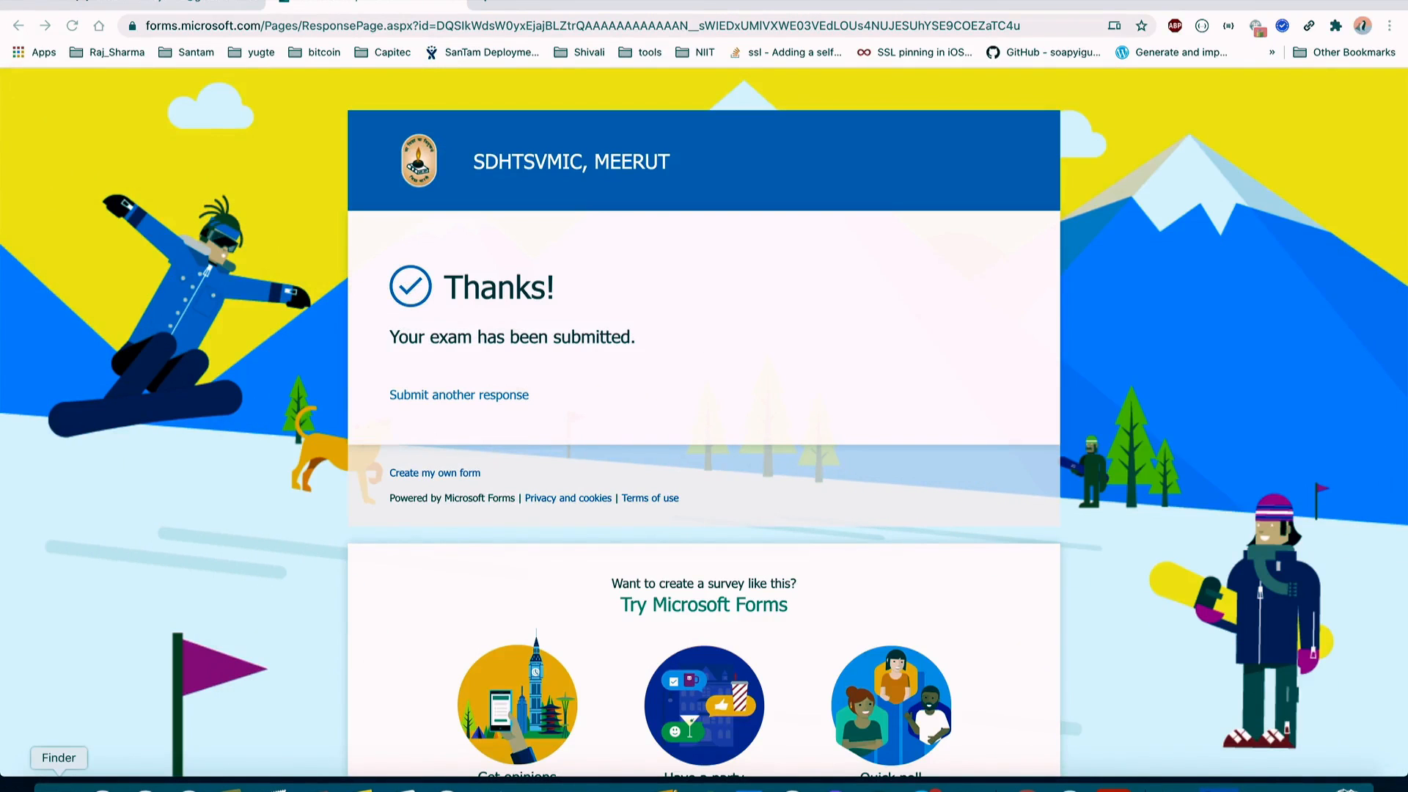
click(59, 788)
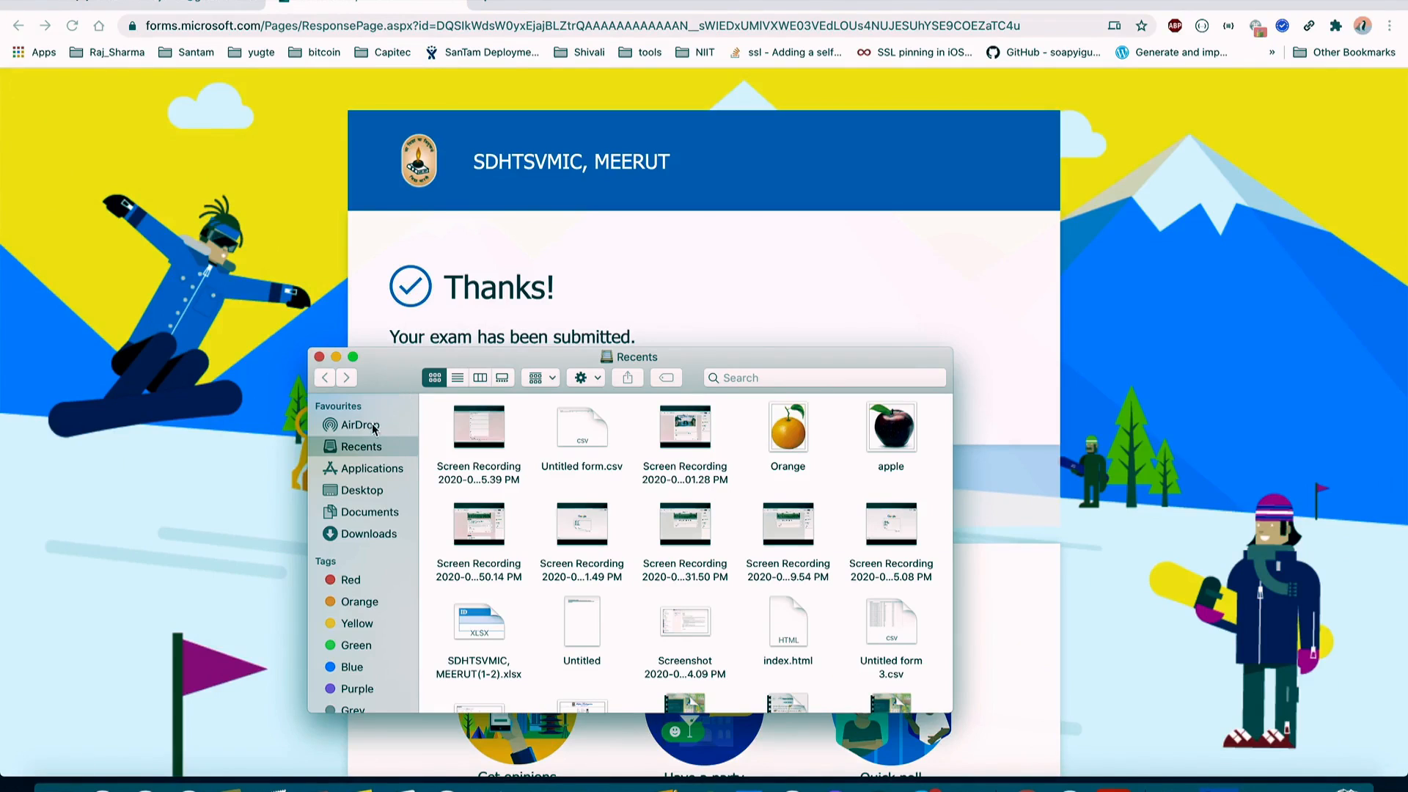
Step: Show the Downloads folder in Finder sorted by Date Modified, newest first
click(373, 534)
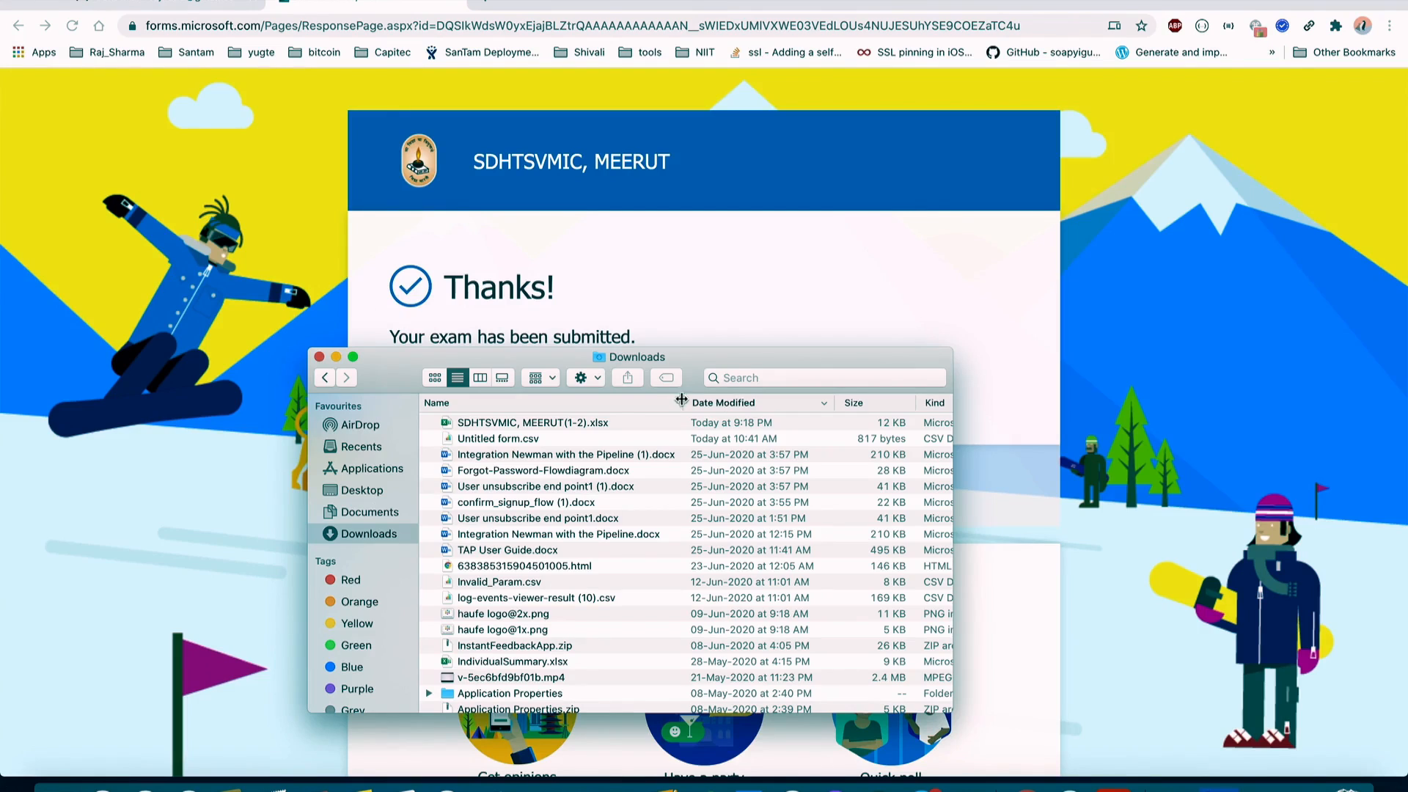
click(766, 406)
click(766, 405)
drag(572, 427, 577, 410)
Step: Open Untitled form.csv with Microsoft Excel
click(533, 439)
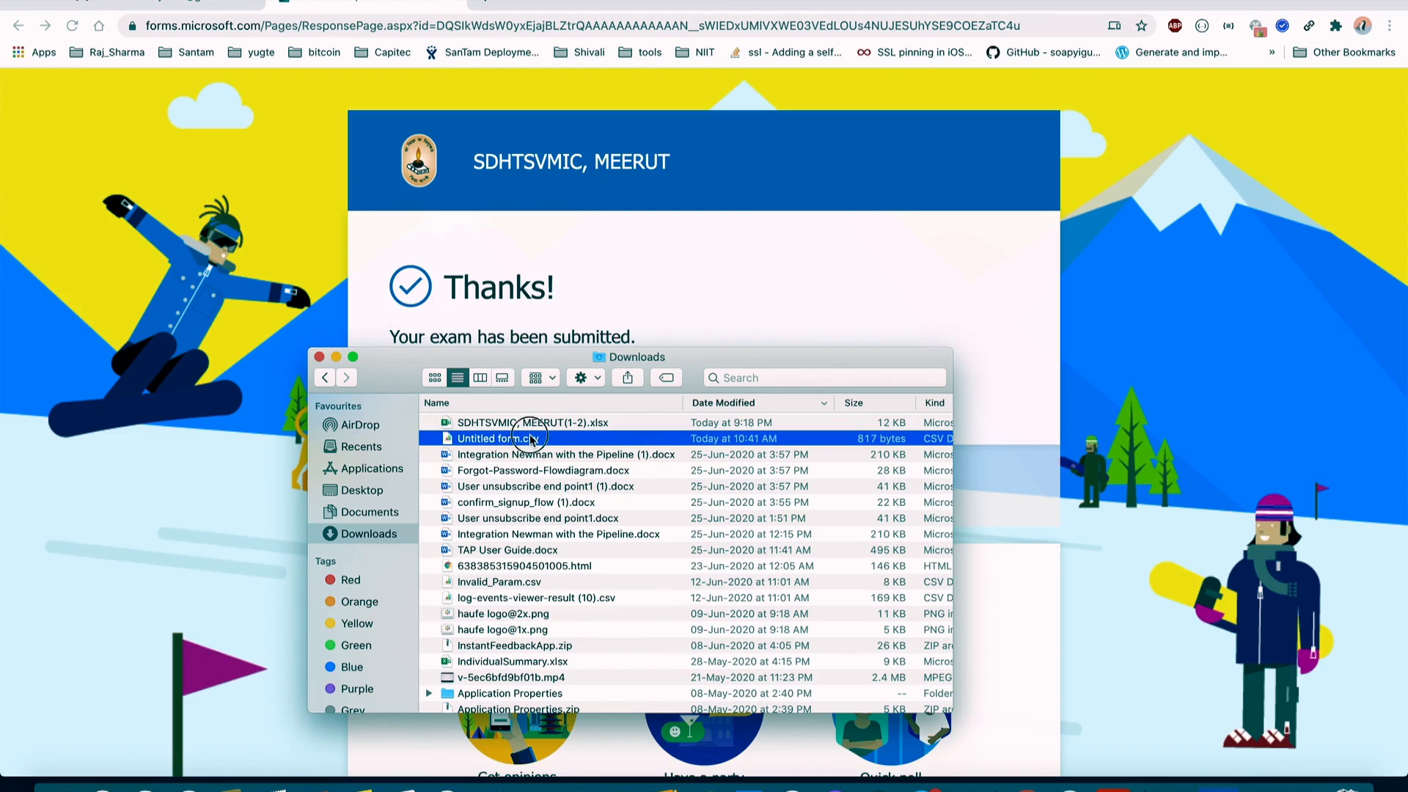
click(530, 437)
click(565, 436)
right_click(565, 438)
mouse_move(662, 429)
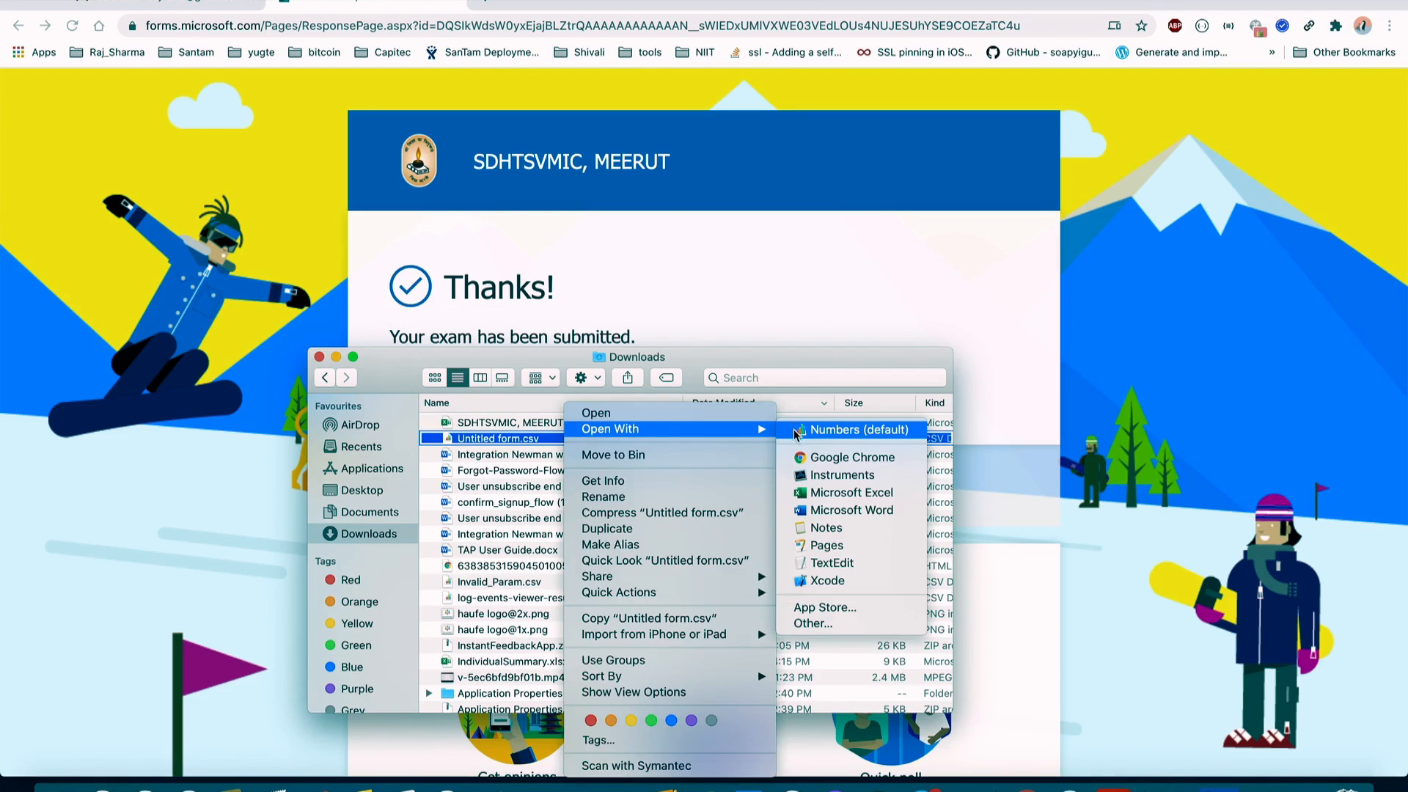
click(844, 493)
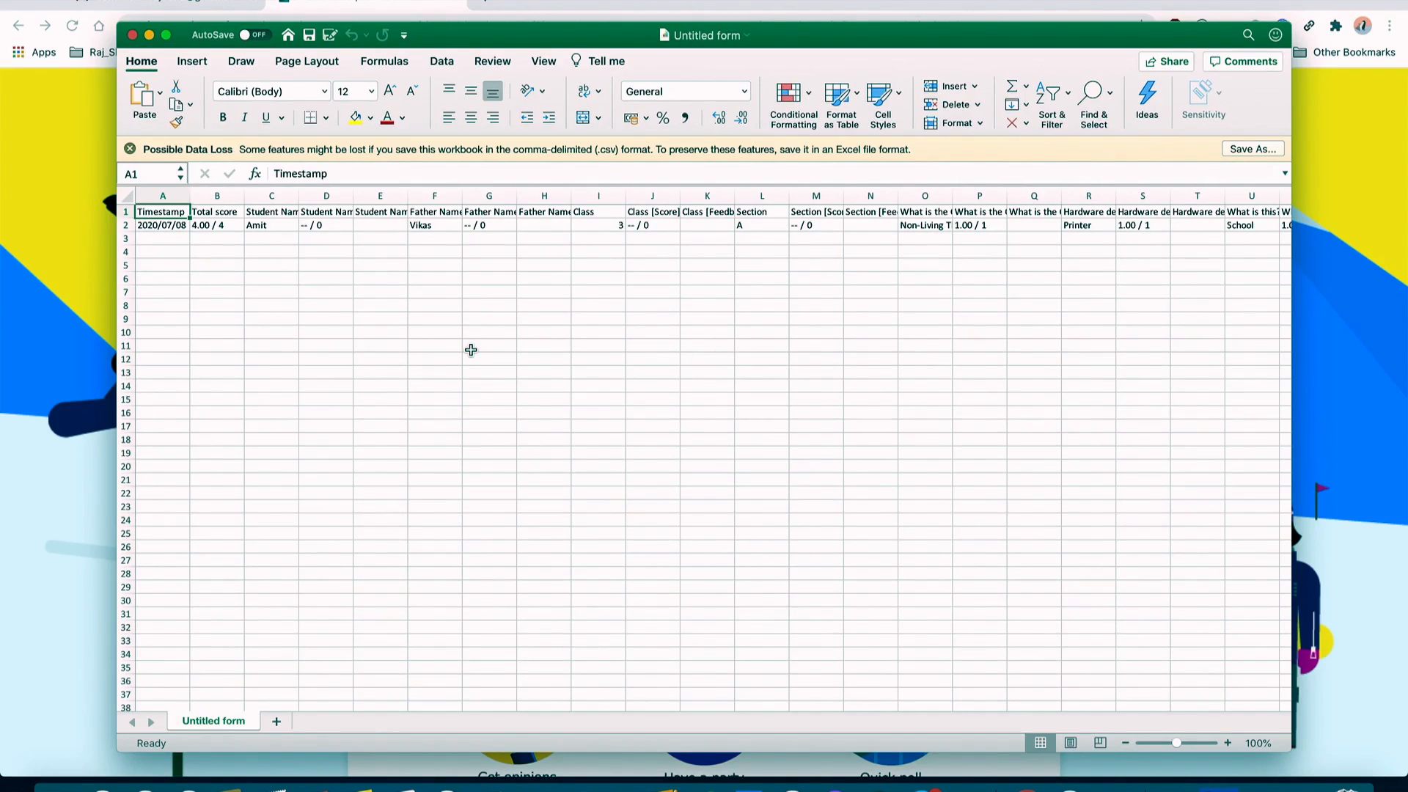
Step: Scroll around the Excel sheet to review the response's answer and score columns
scroll(471, 350, right, 1)
scroll(471, 350, left, 1)
scroll(471, 350, down, 1)
scroll(470, 350, up, 1)
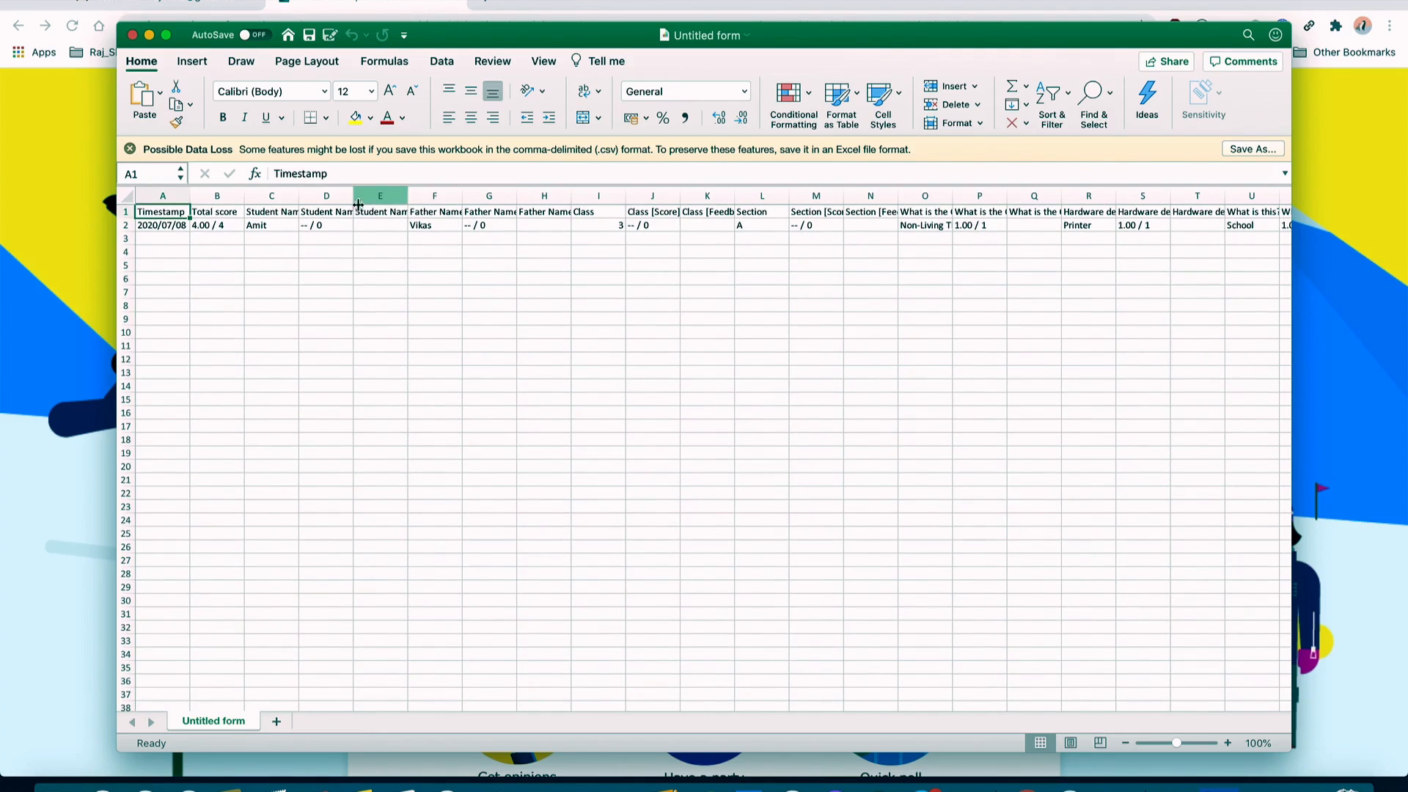
Step: Delete the empty Father Name [Score] and Father Name [Feedback] columns from column G
click(474, 198)
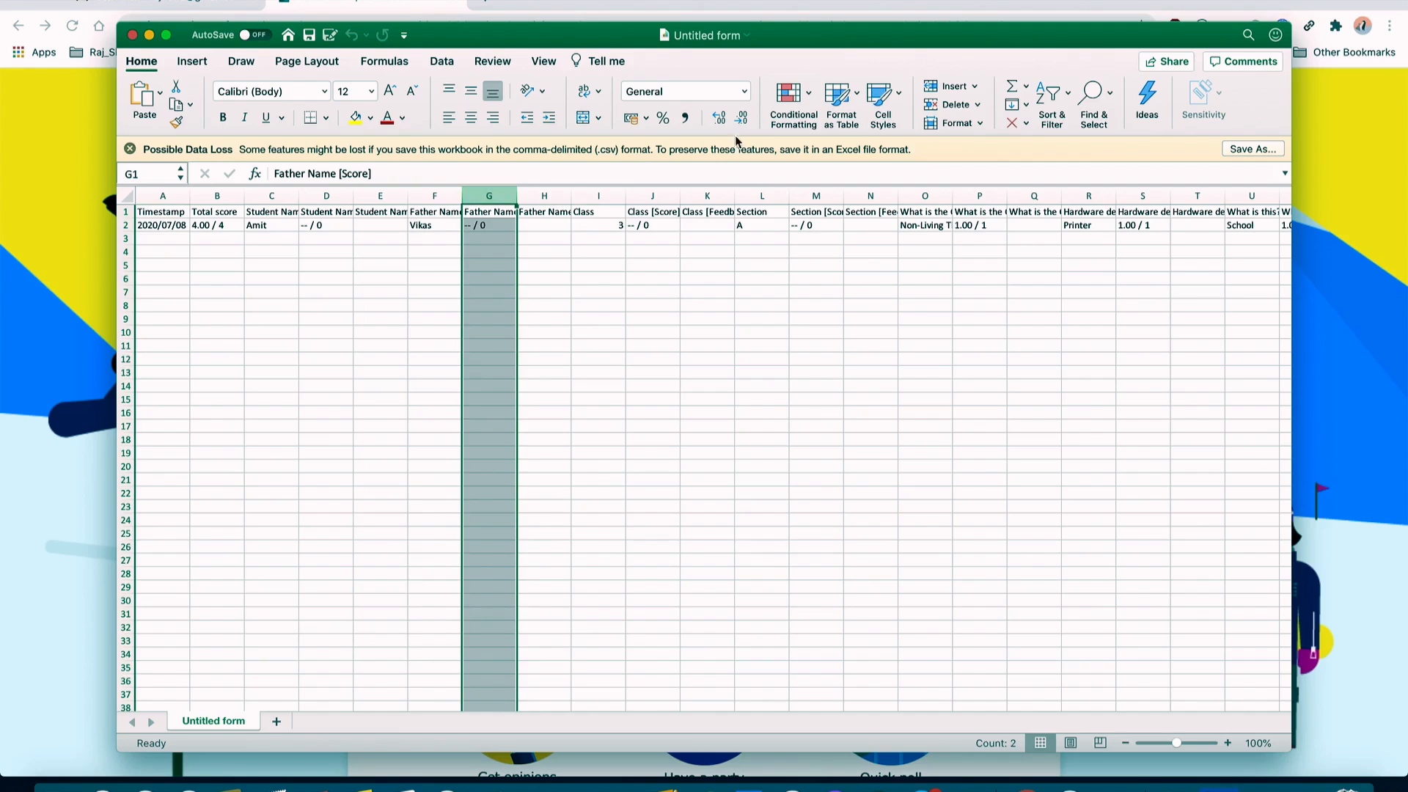
right_click(496, 195)
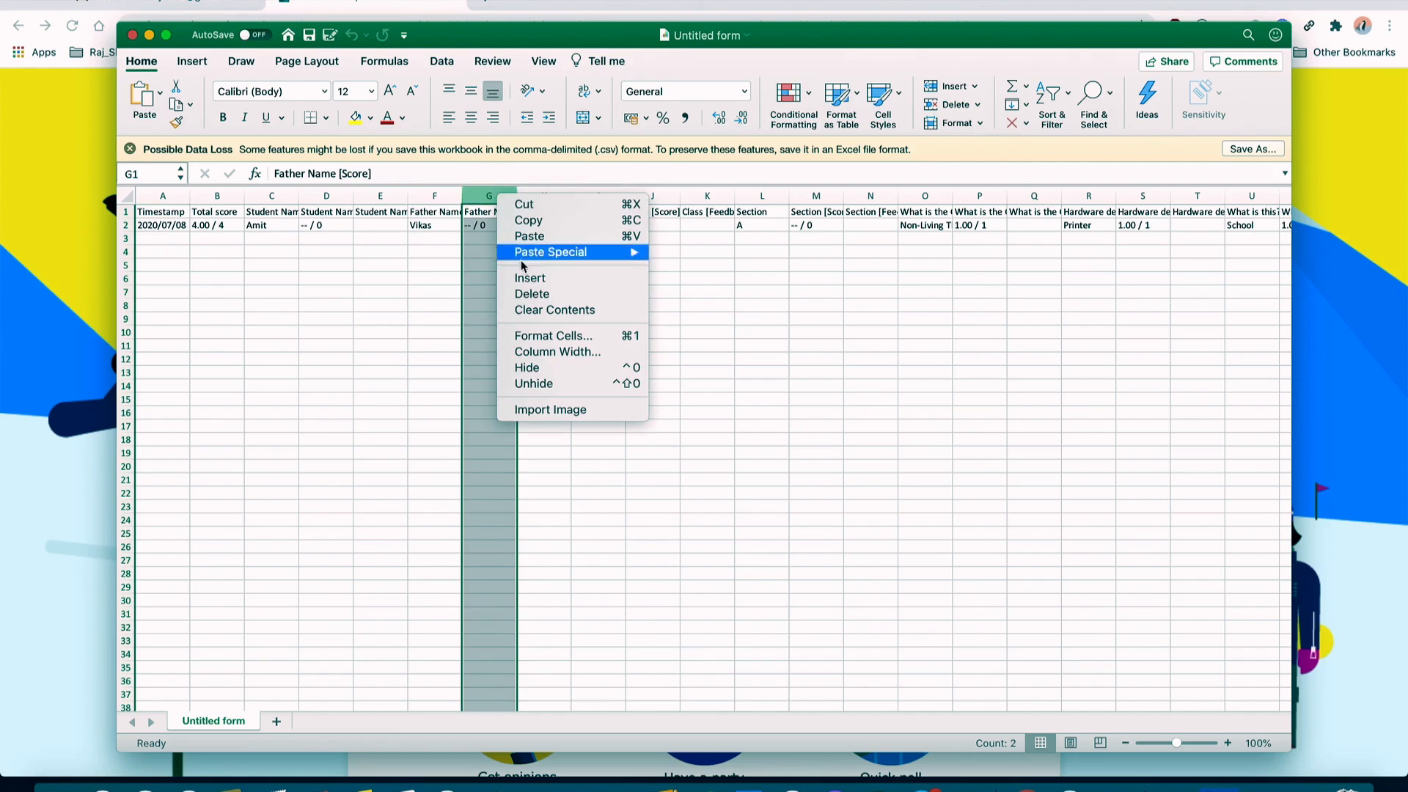
click(542, 294)
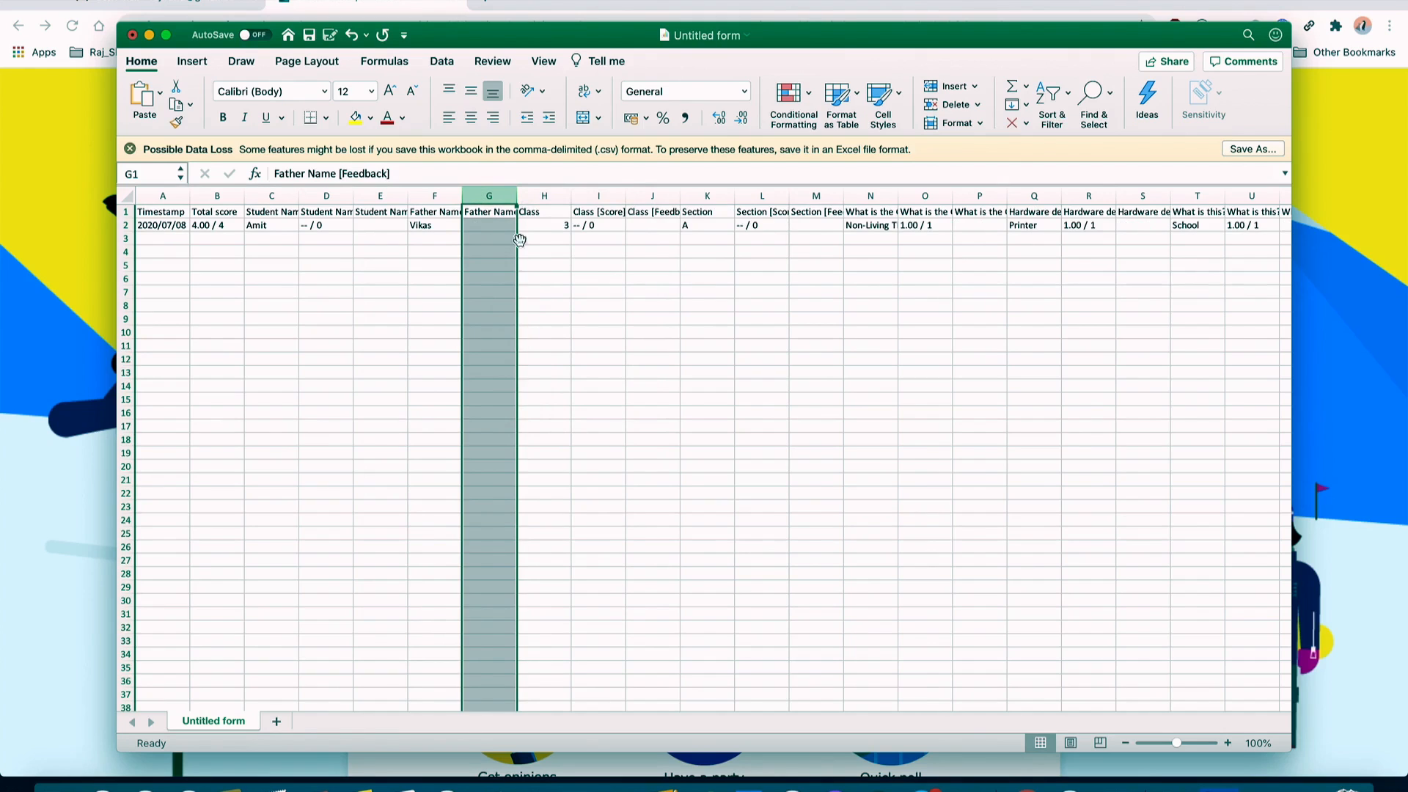
right_click(491, 194)
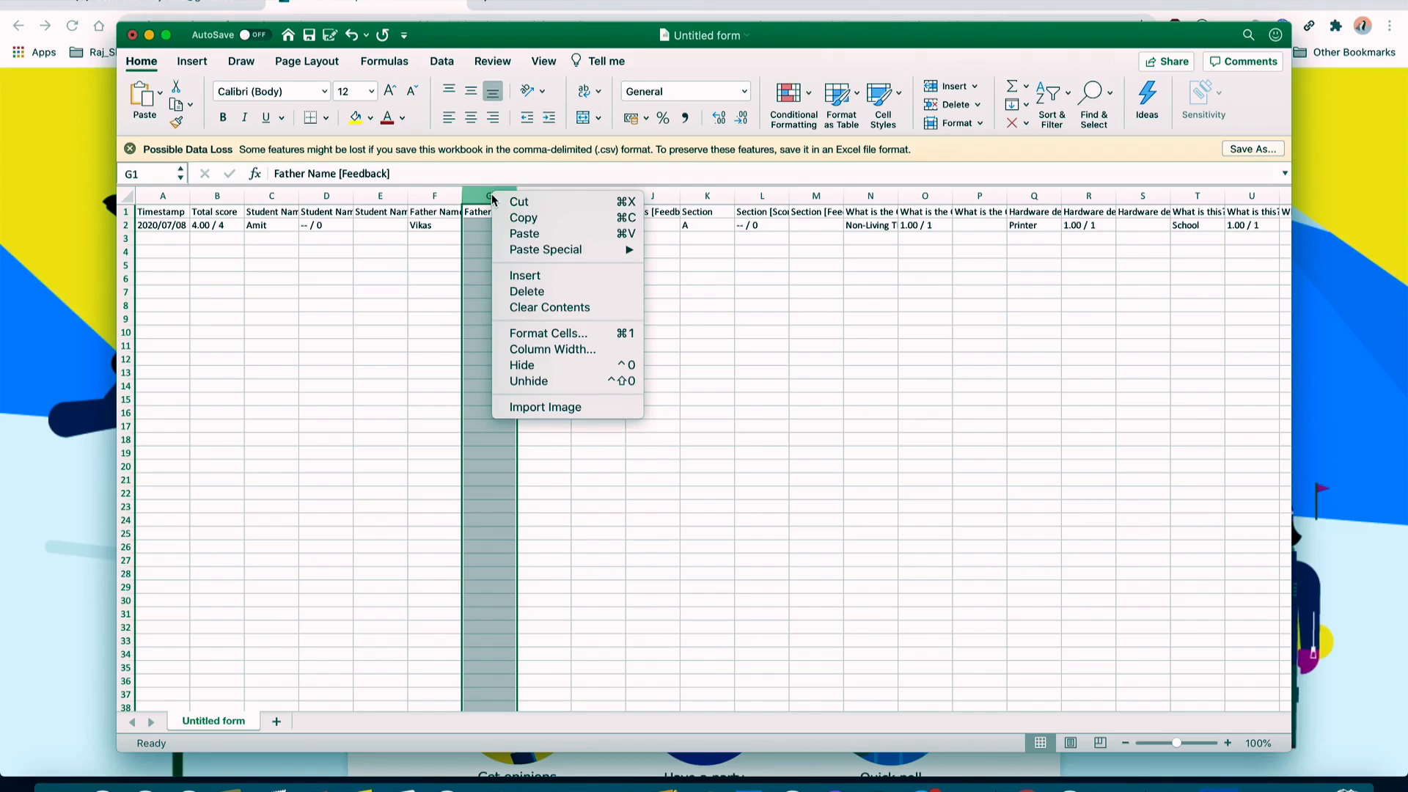
click(528, 294)
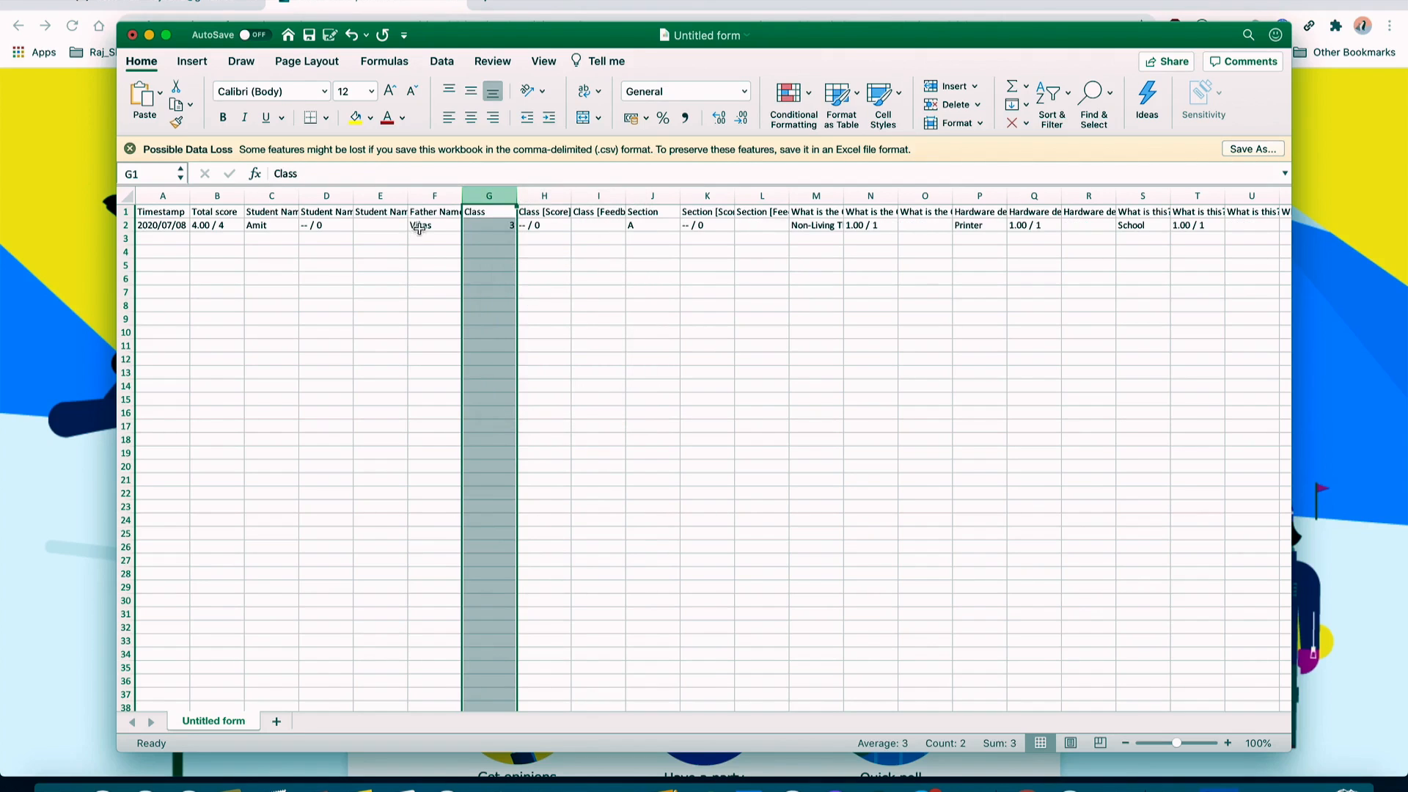
click(429, 249)
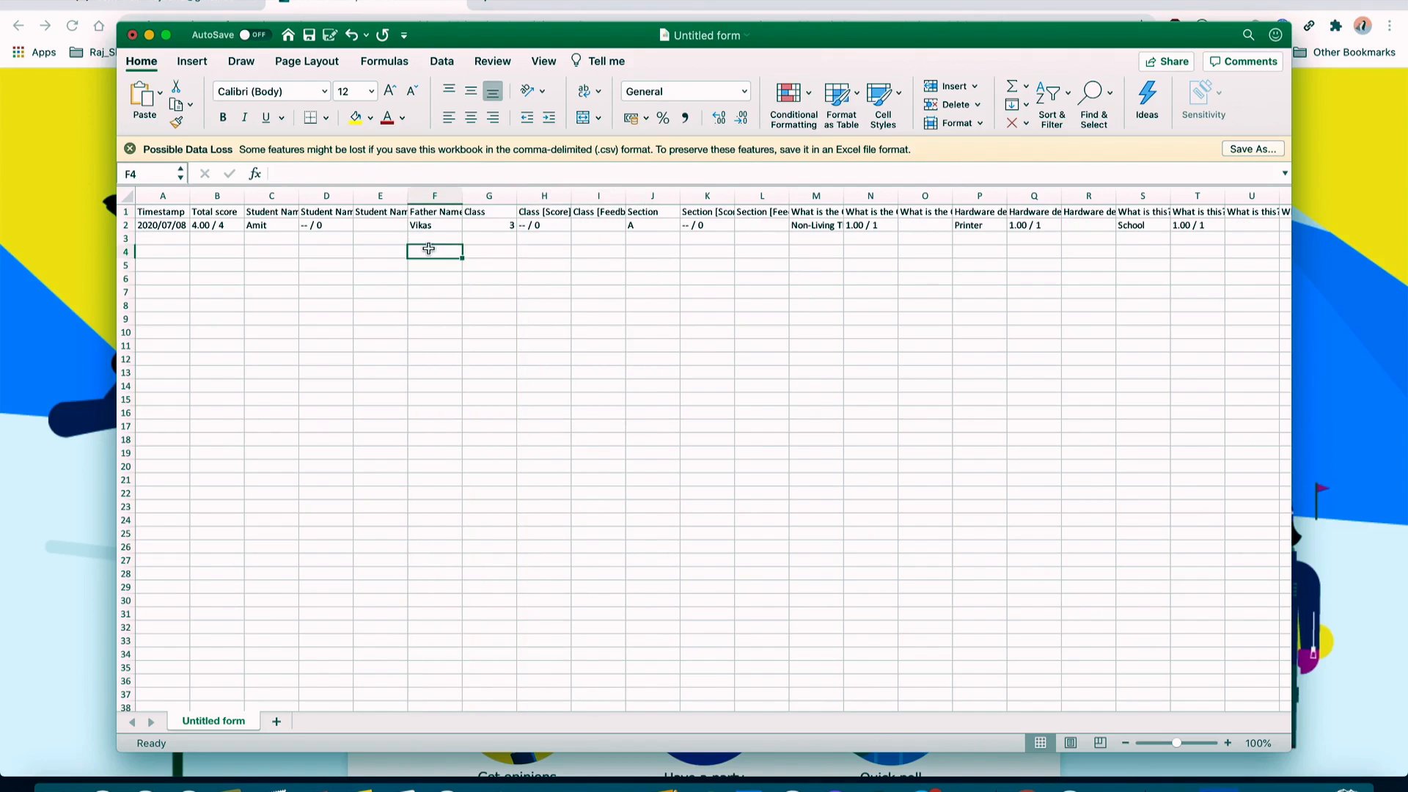
click(373, 193)
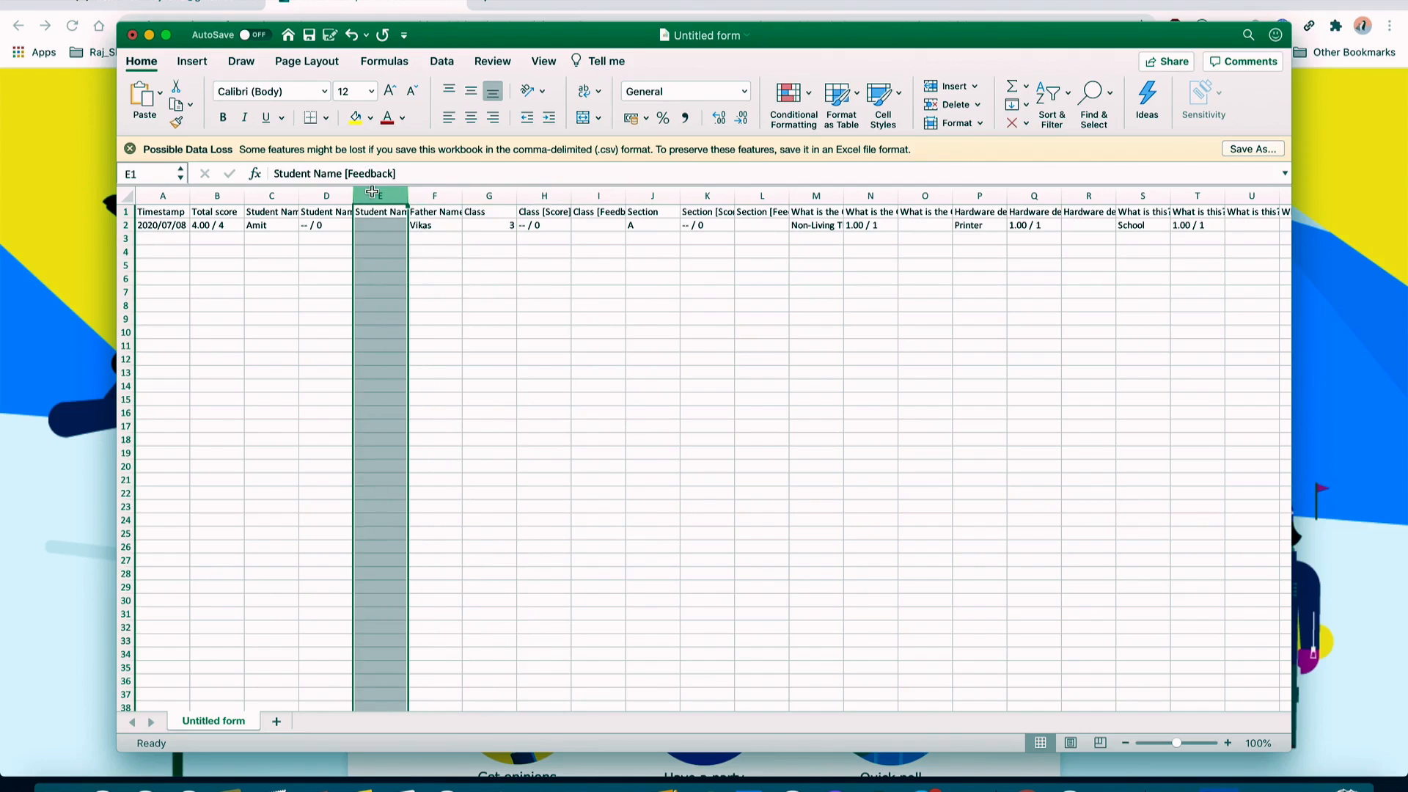
click(473, 358)
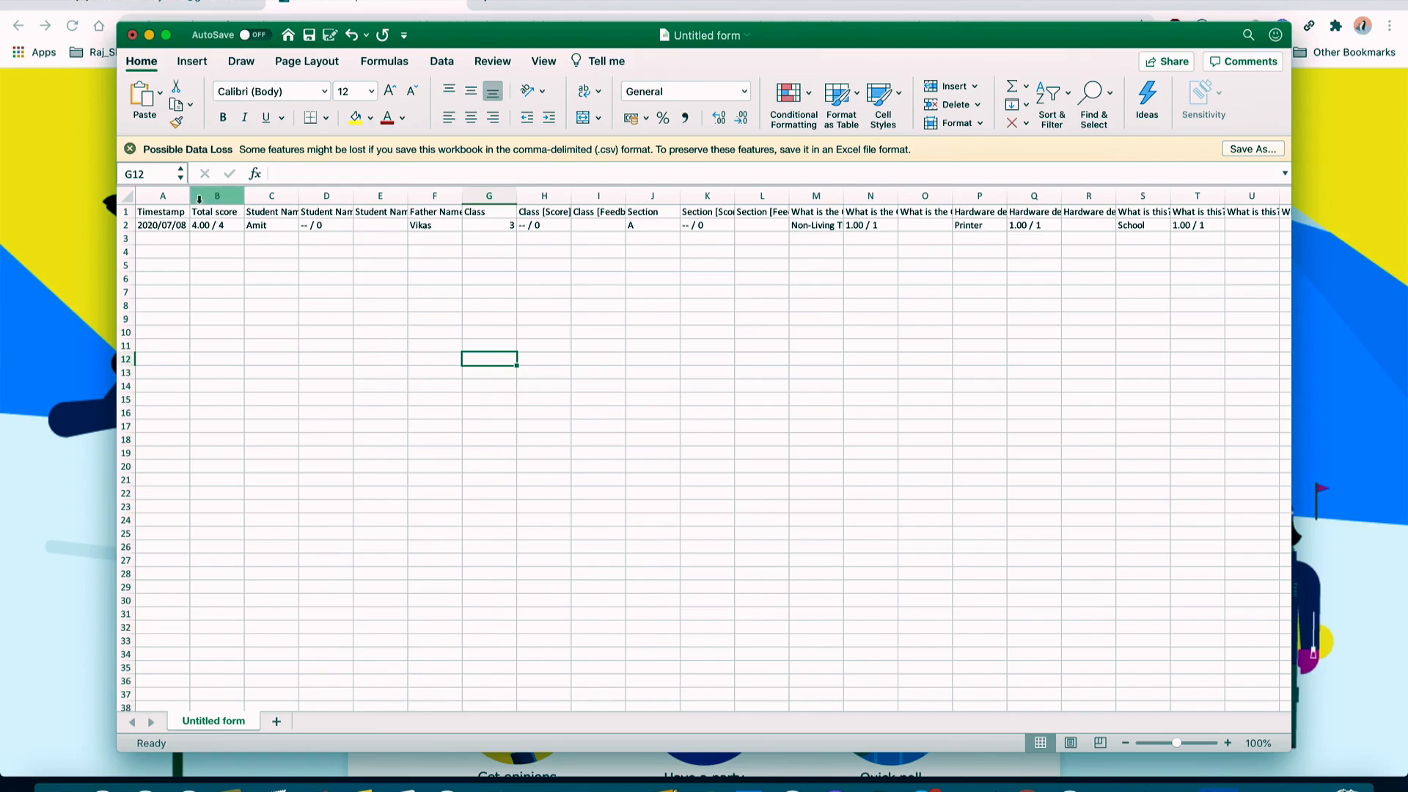
Step: Widen column A to show the full timestamp and maximize the Excel window
drag(189, 193, 346, 197)
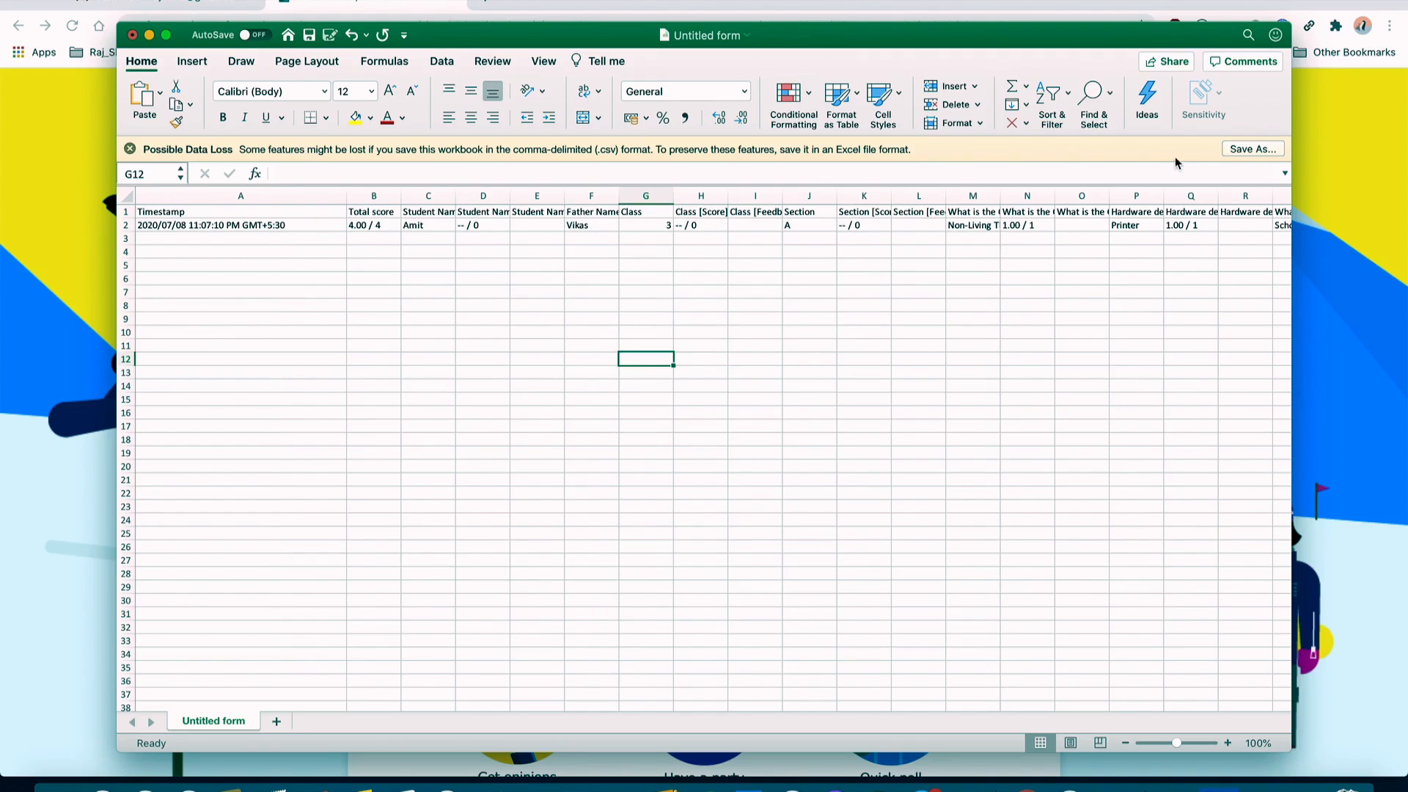
click(167, 35)
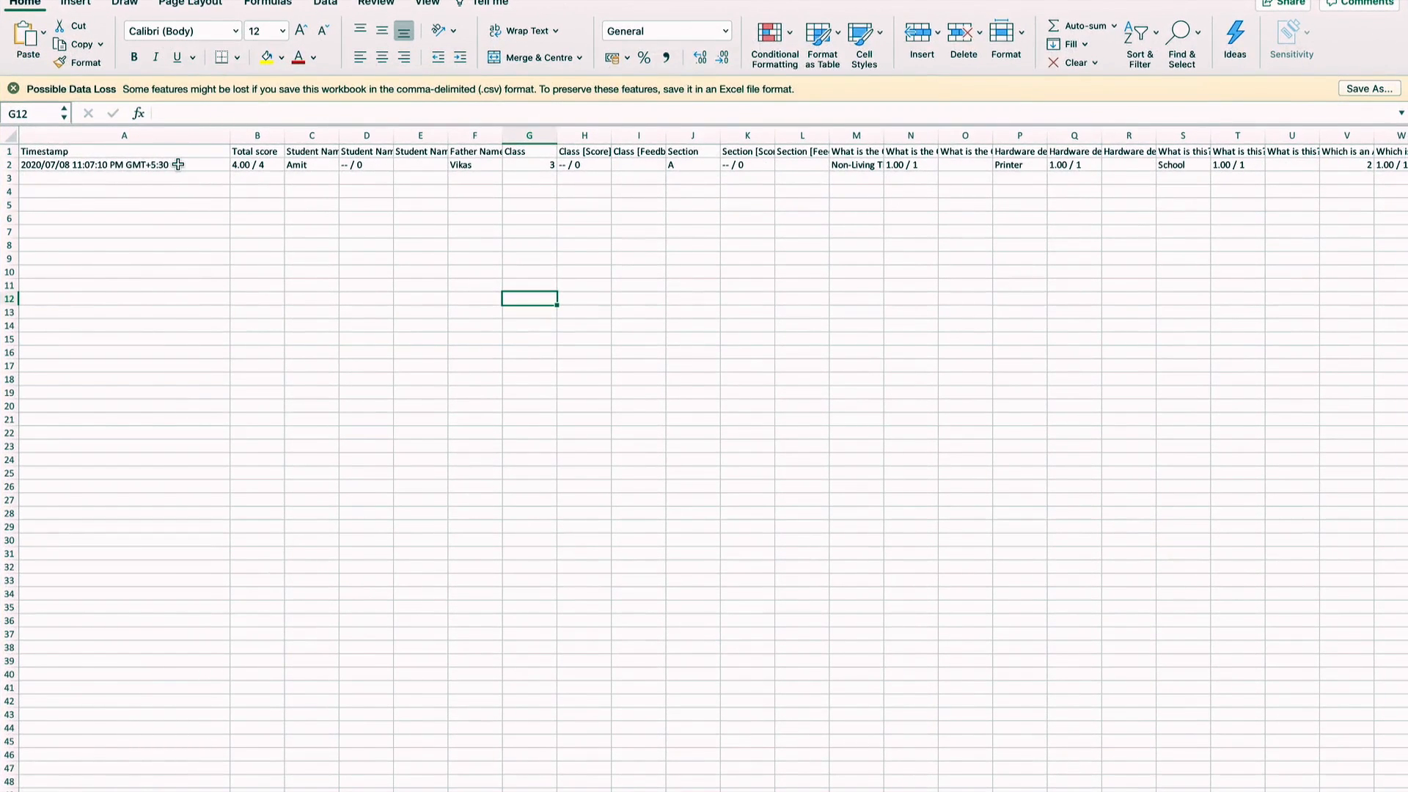
click(100, 165)
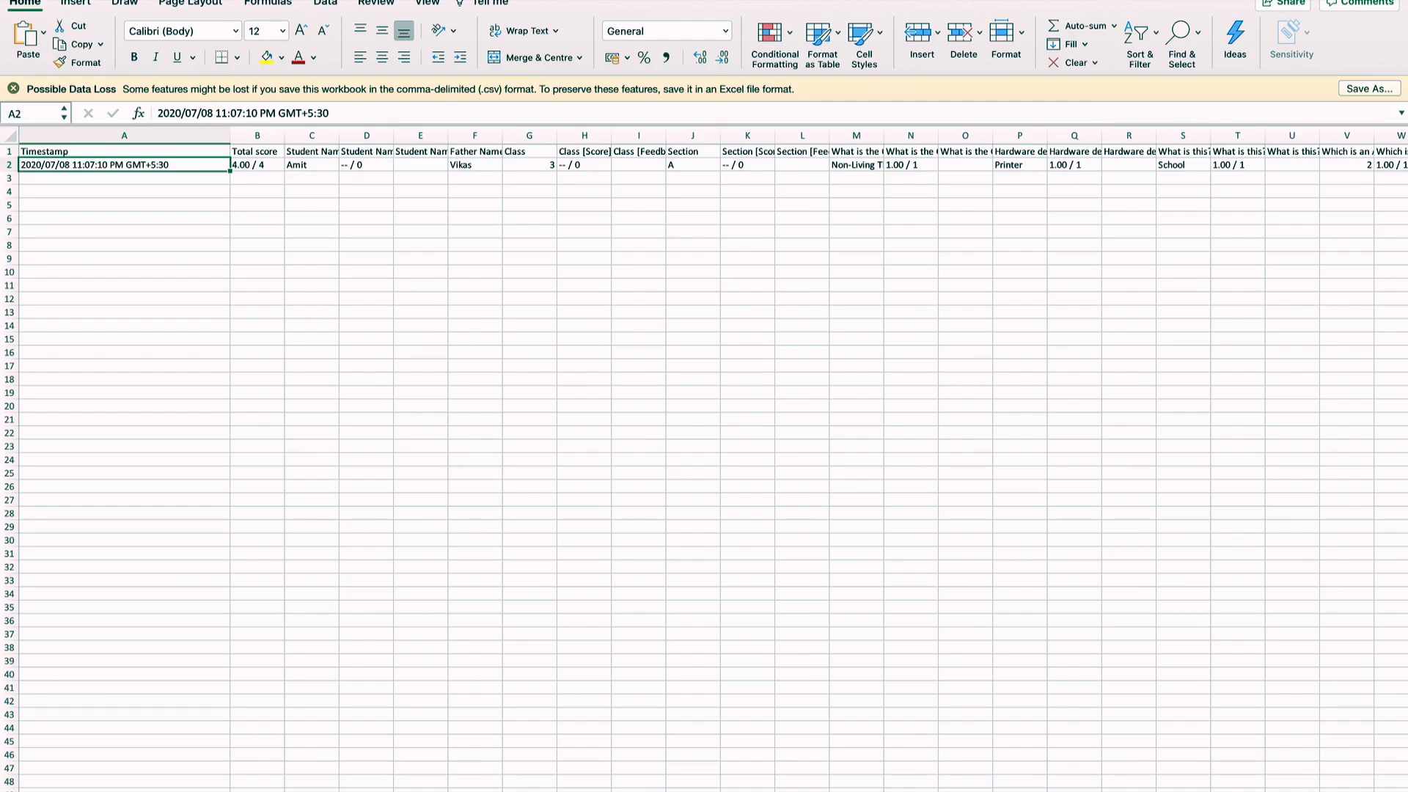
Step: Save the workbook as 'Class-3 Unit Test -2 Subject - Computer' in Excel 97-2004 (.xls) format
click(110, 6)
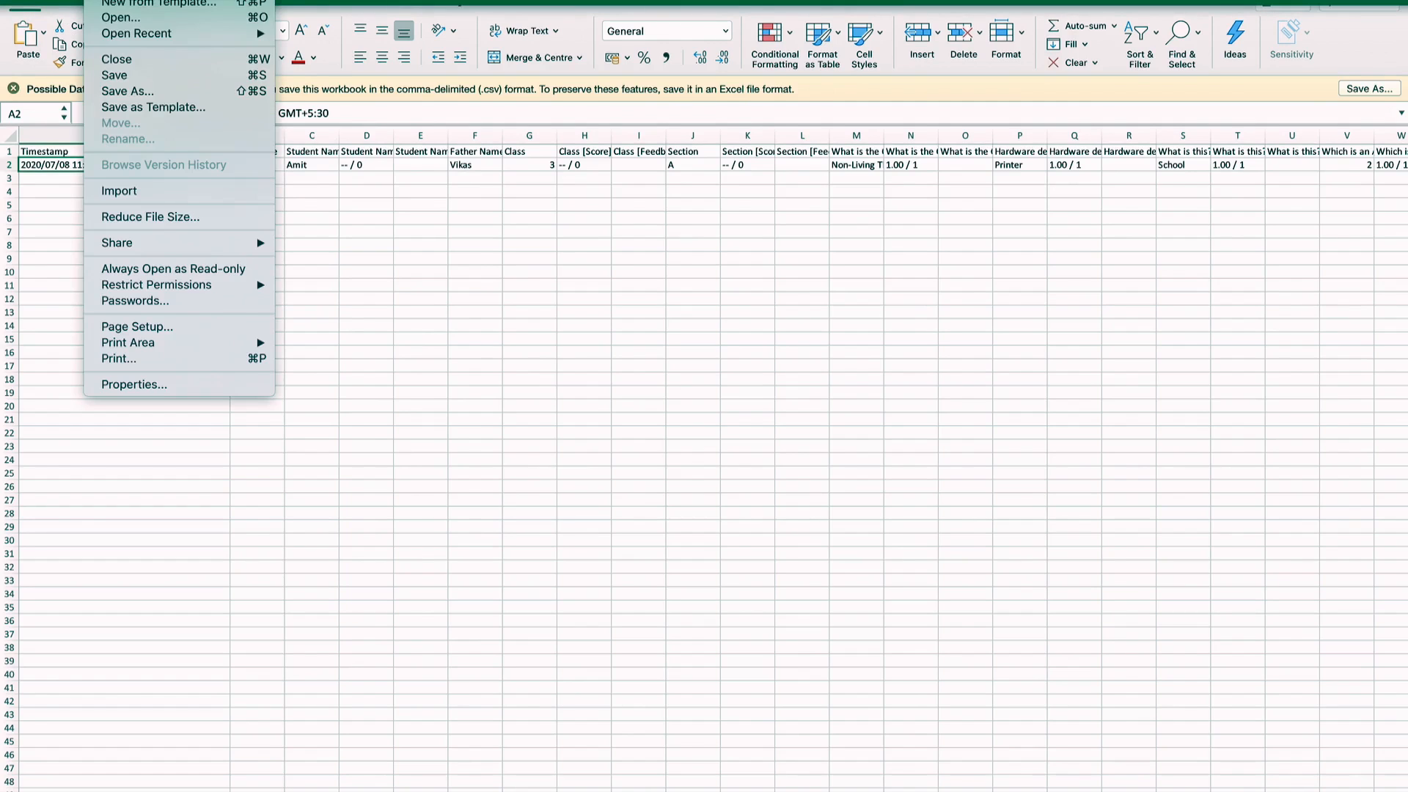
click(137, 97)
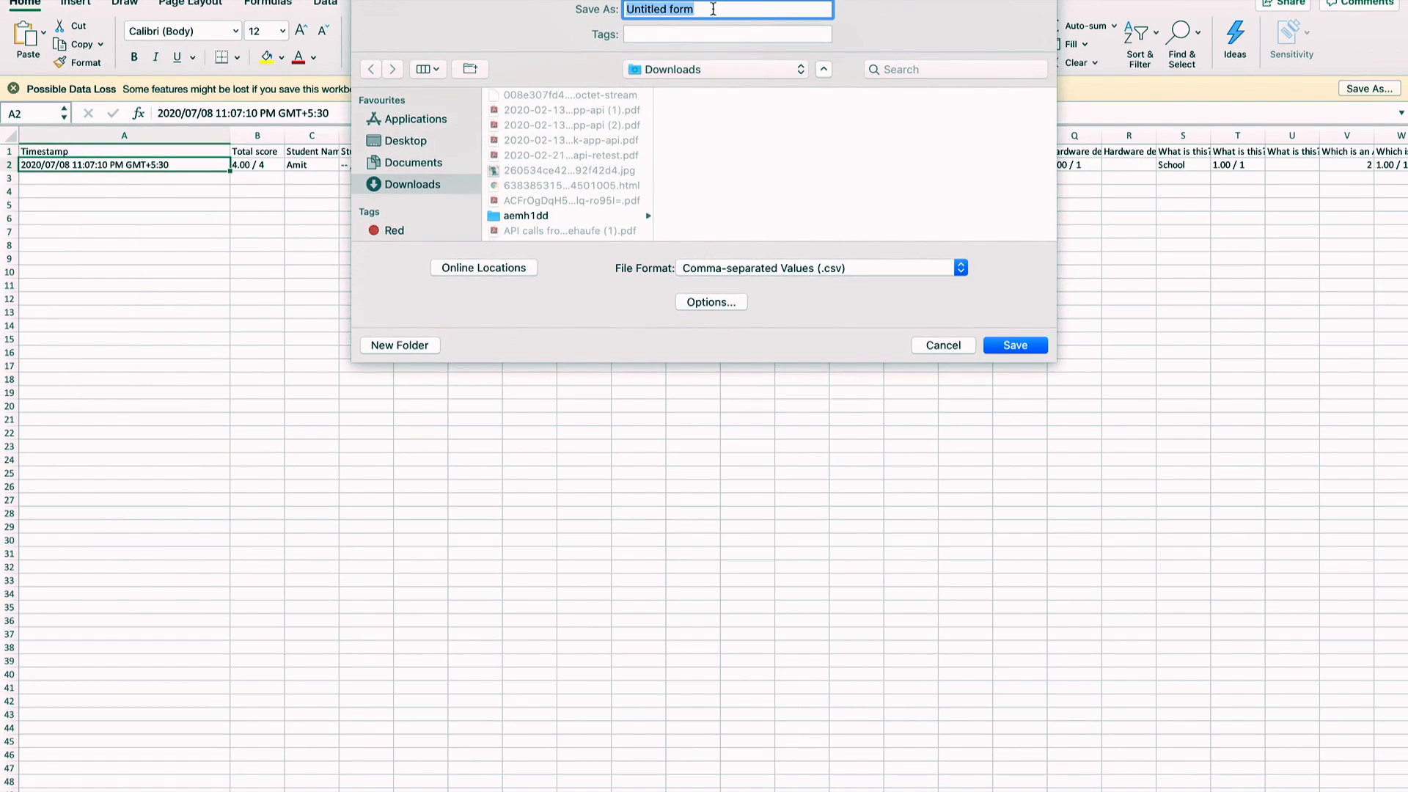
text(Class-2 Unit Test -2)
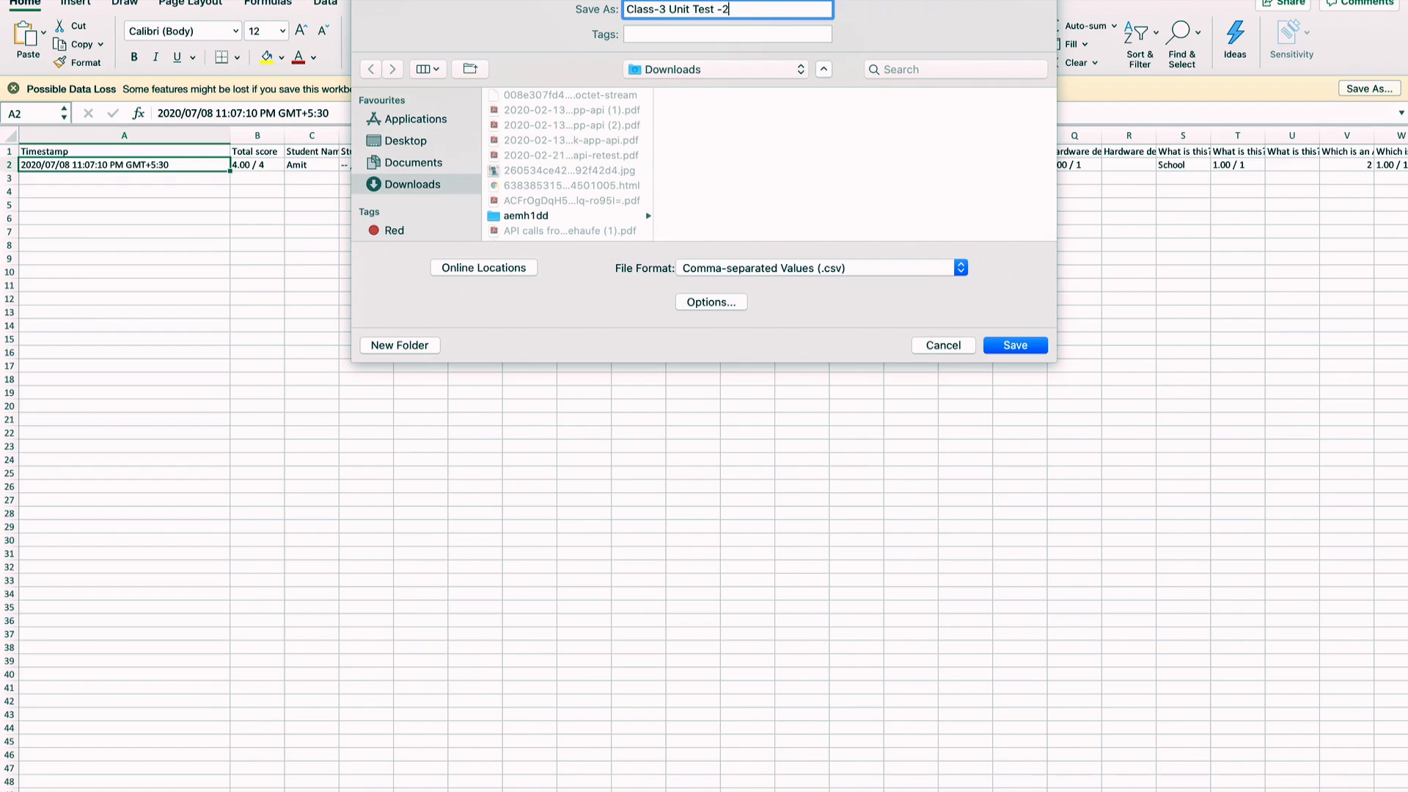
text( Subject - Computer)
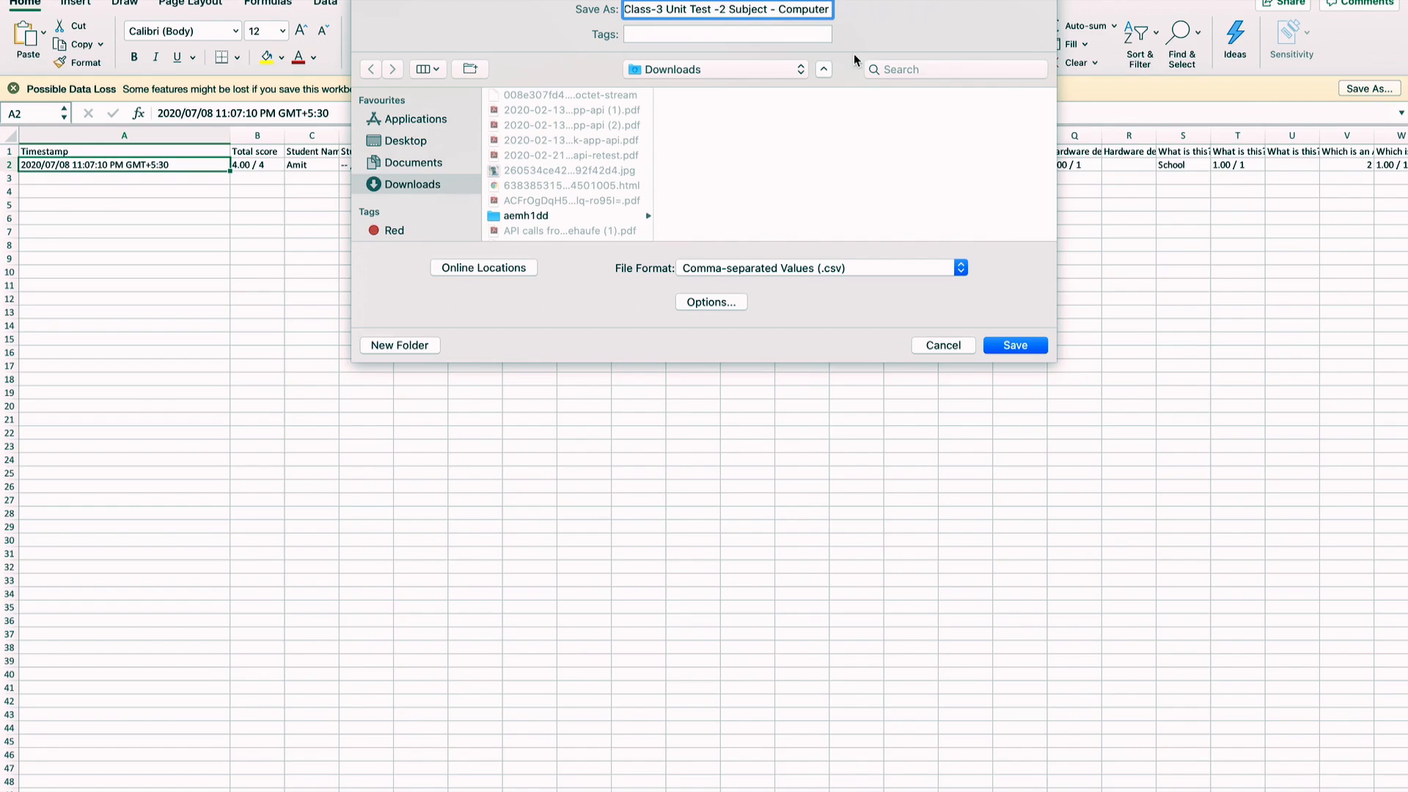
click(961, 267)
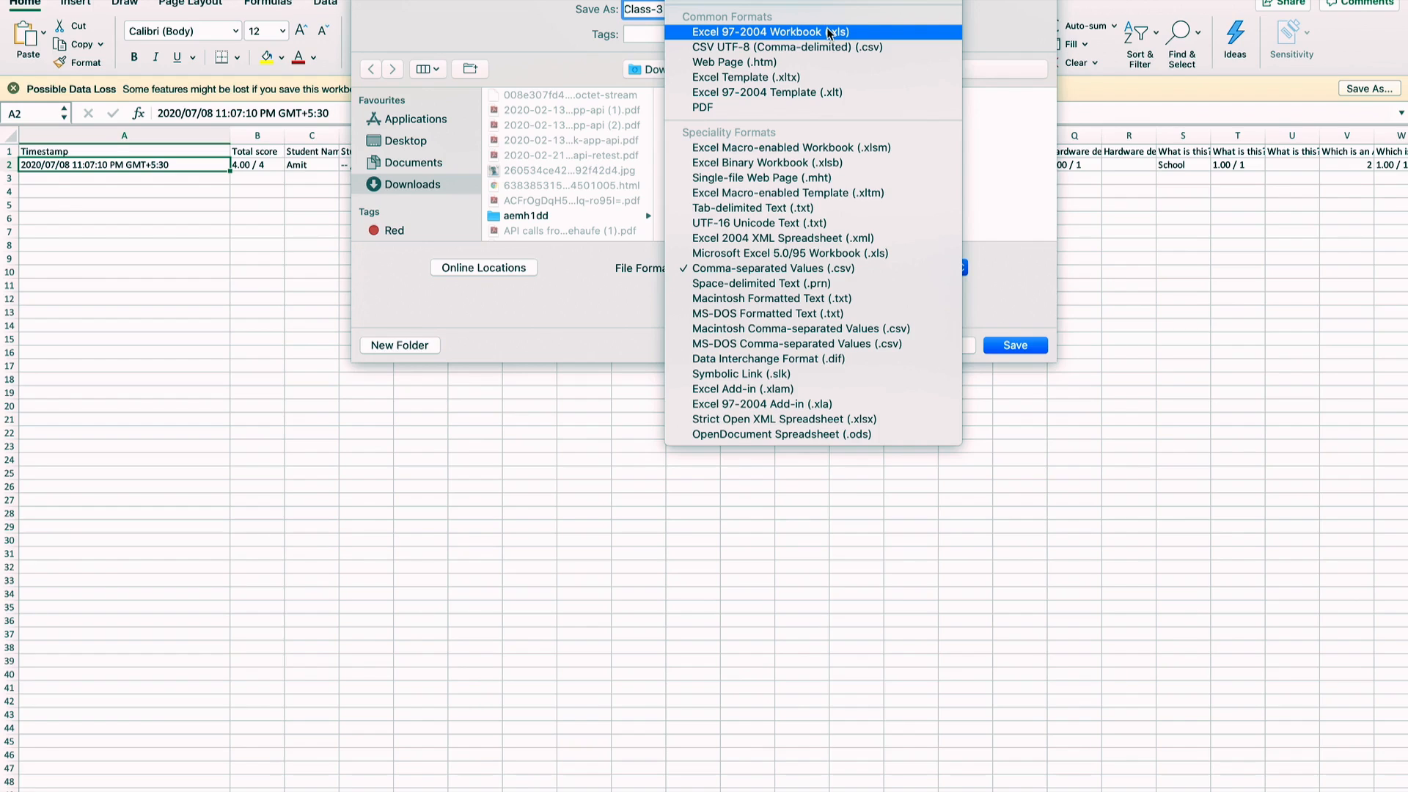
click(827, 31)
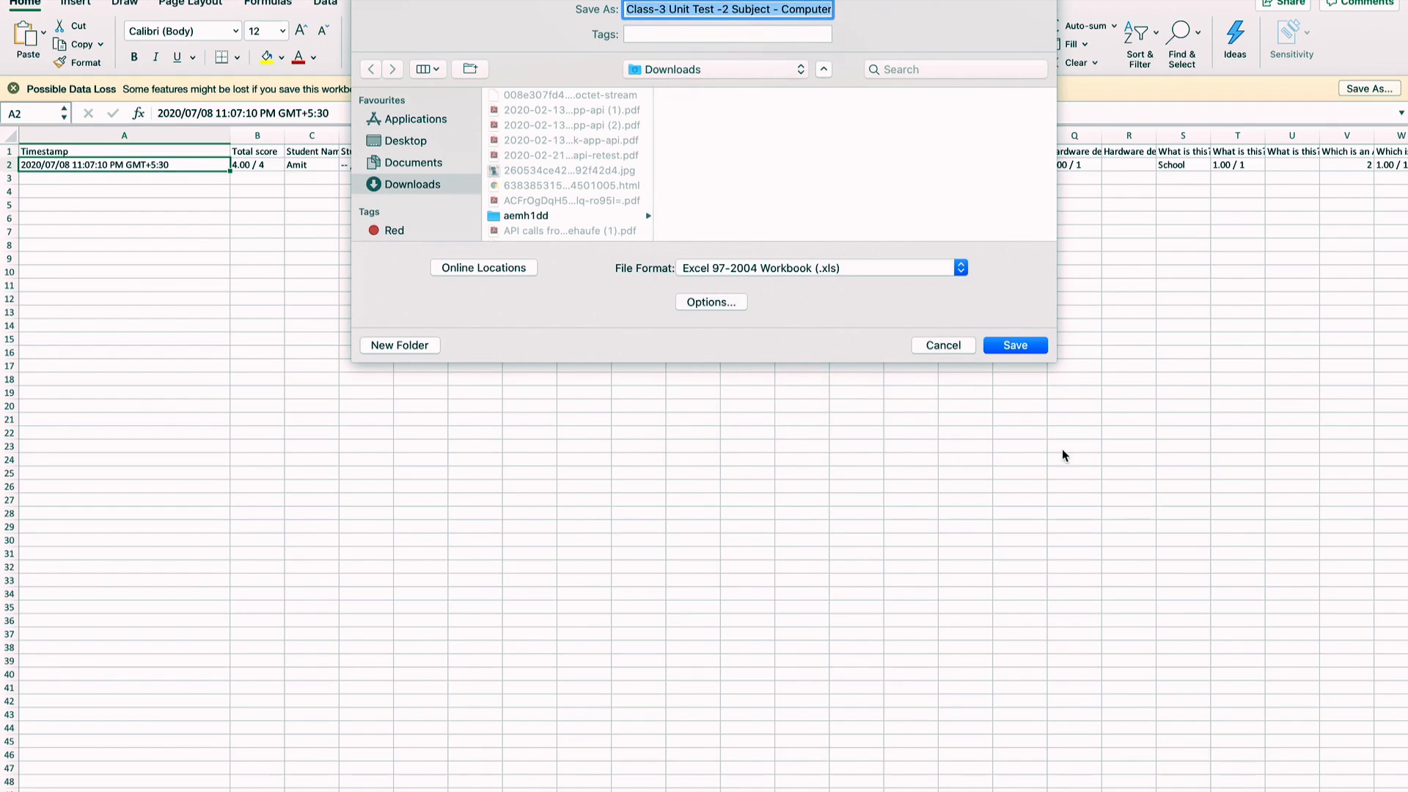
click(1016, 345)
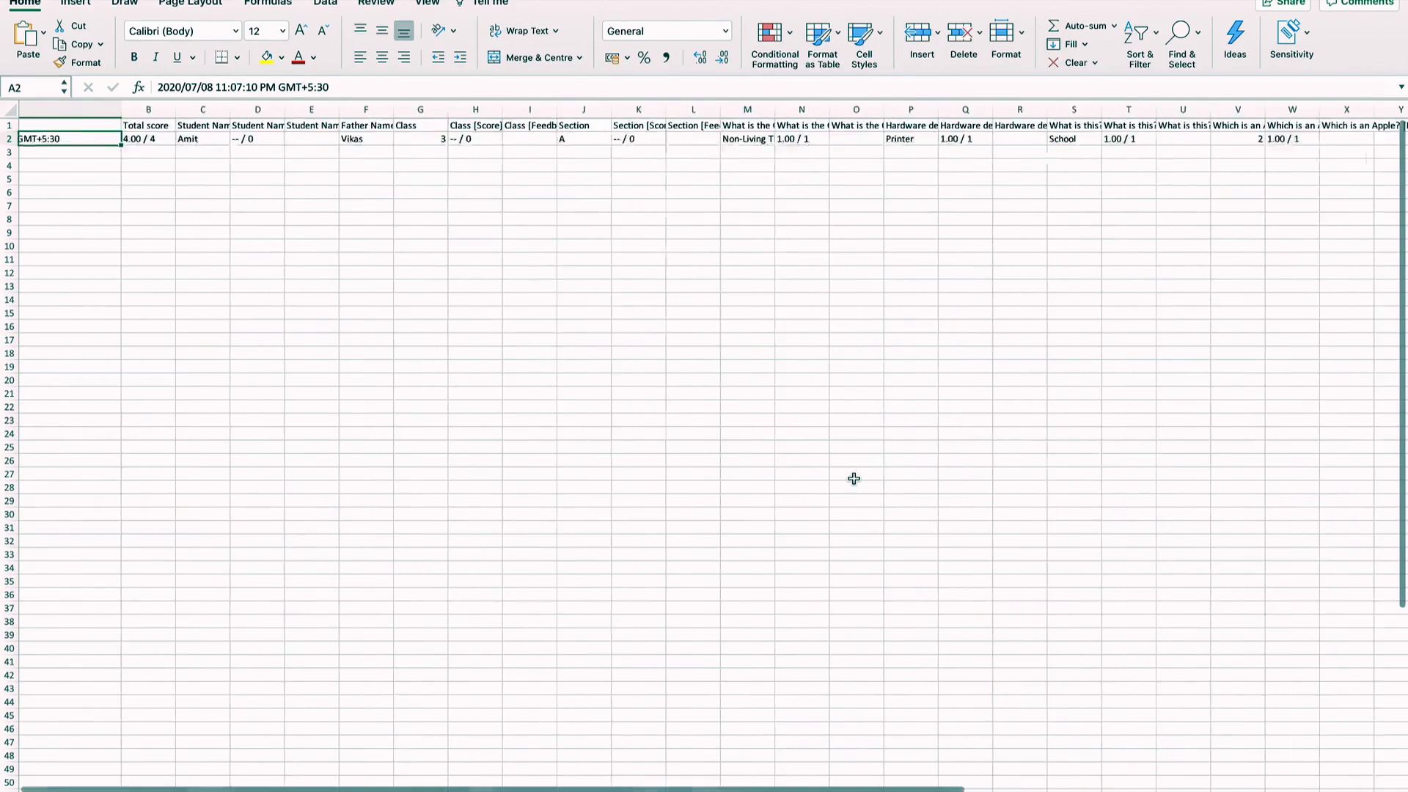
scroll(854, 478, right, 5)
scroll(854, 479, left, 5)
scroll(853, 478, down, 1)
scroll(854, 478, up, 1)
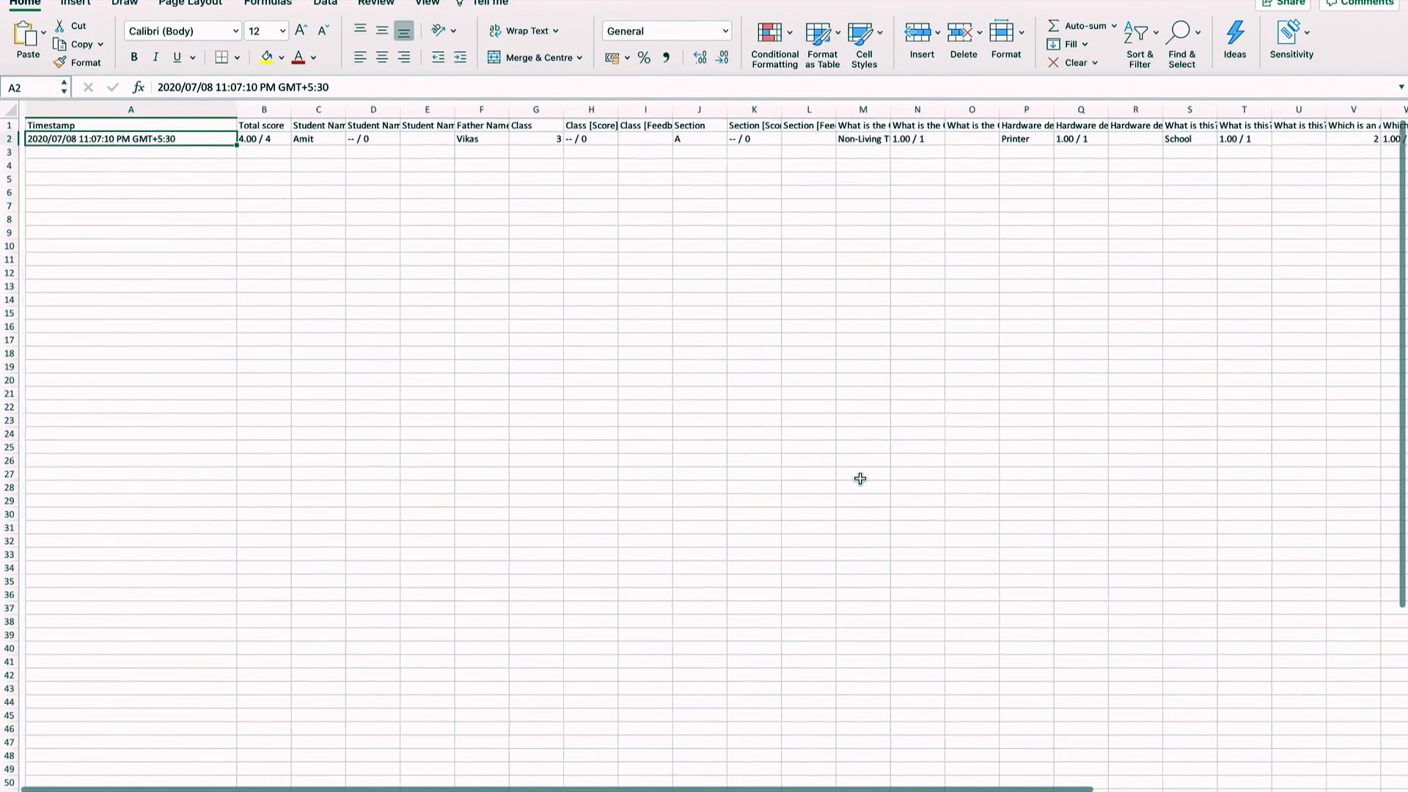